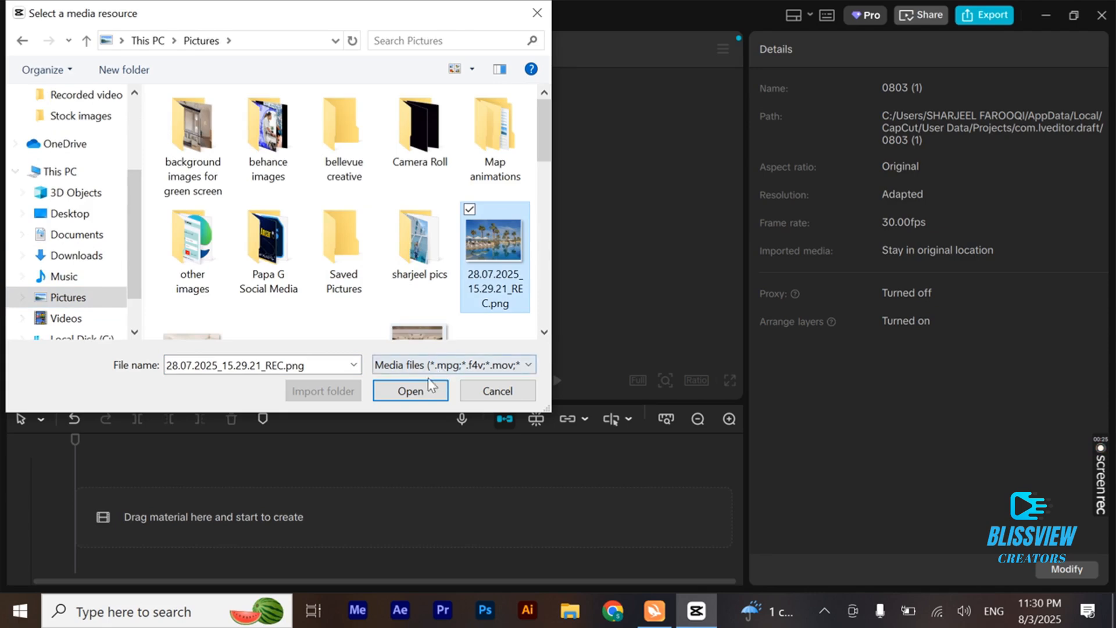
Import the image 28.07.2025_15.29.21_REC.png into the project media.
{"action": "left_click", "coordinate": [410, 391]}
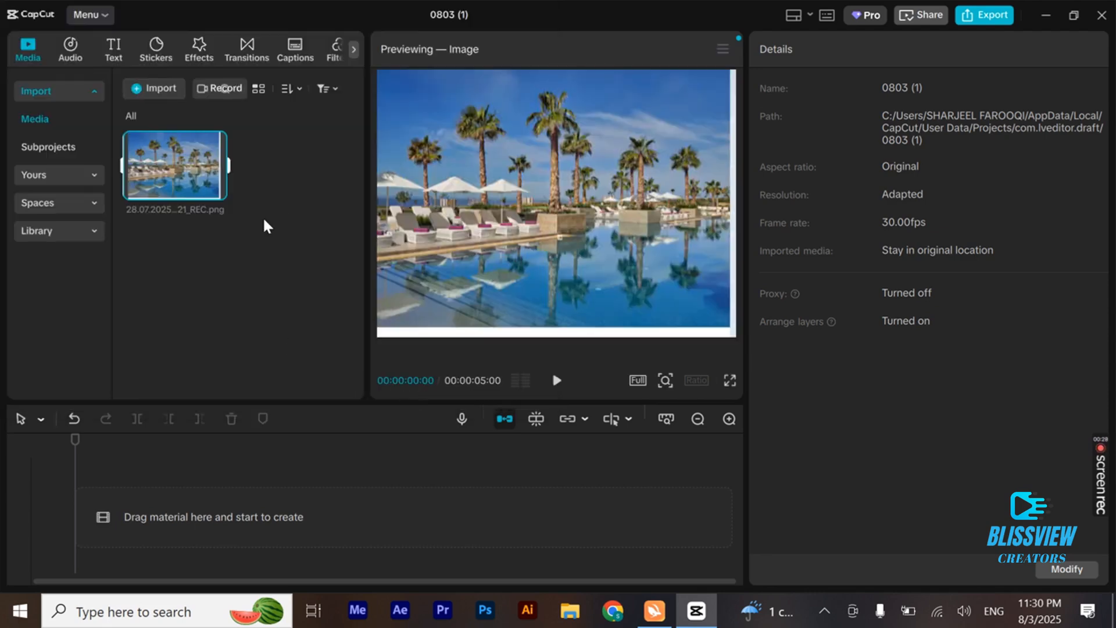
{"action": "mouse_move", "coordinate": [162, 196]}
Download the Deep Tropical House track from the Hot Bgm music and preview it briefly.
{"action": "left_click", "coordinate": [70, 48]}
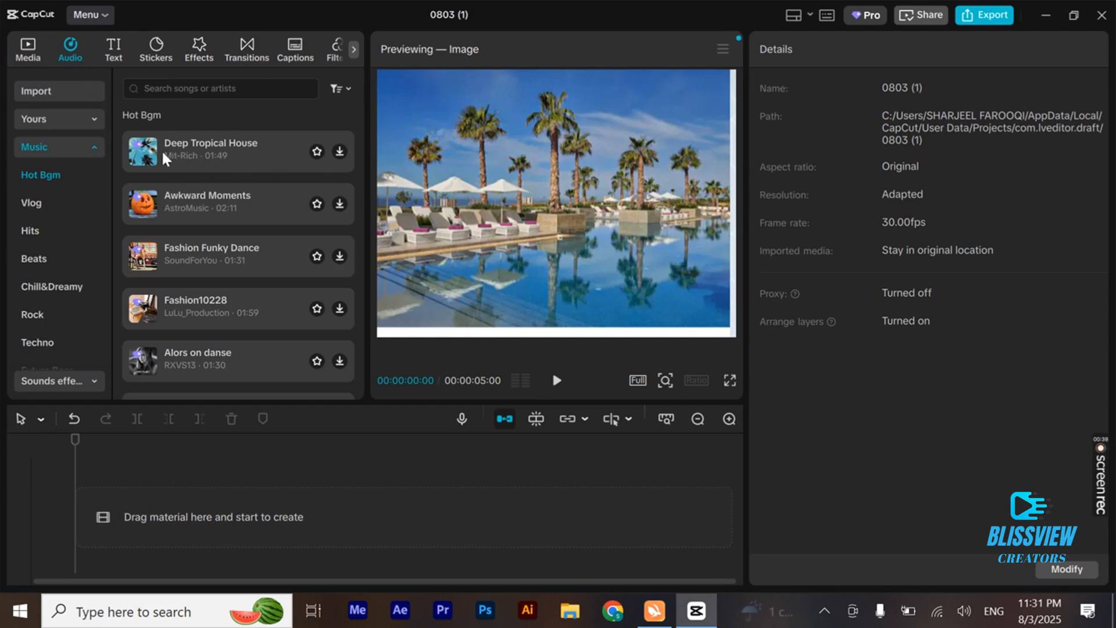
{"action": "left_click", "coordinate": [339, 153]}
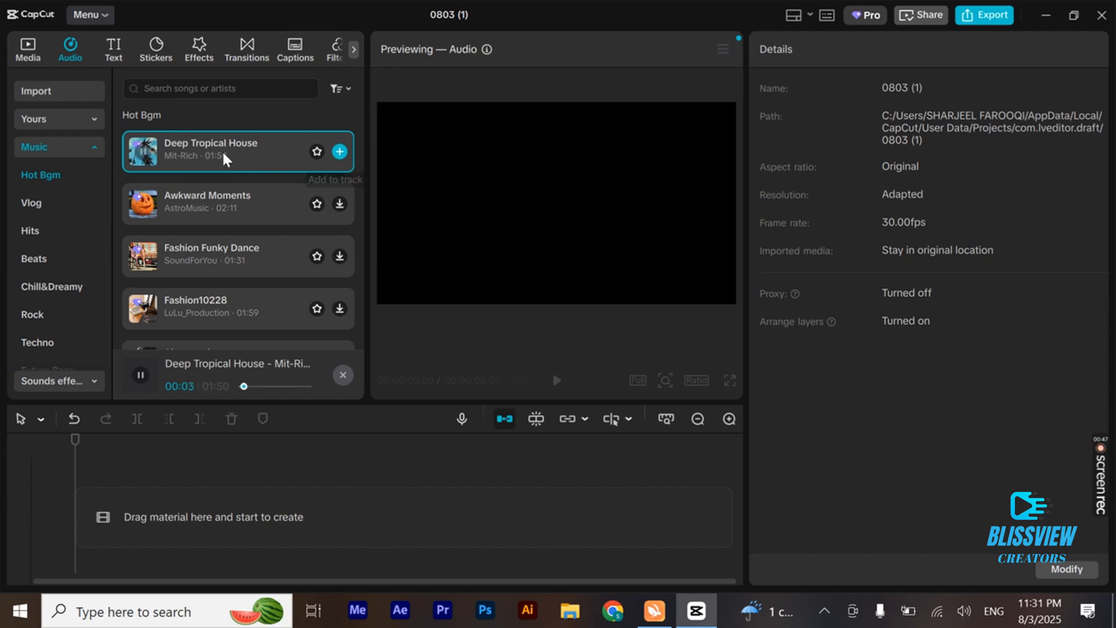
{"action": "left_click", "coordinate": [141, 153]}
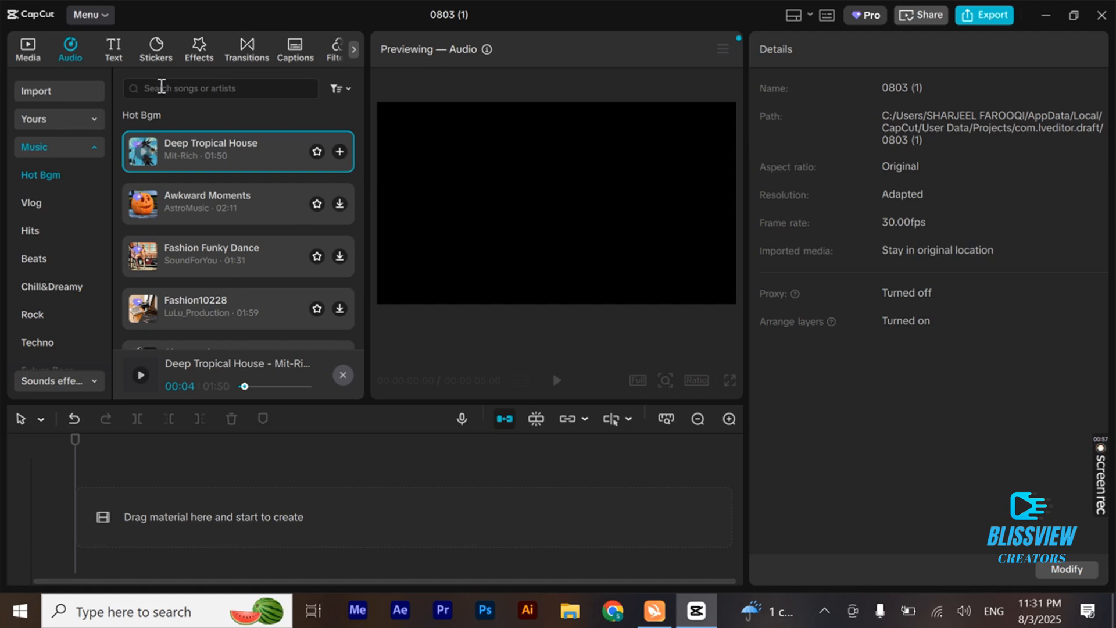
{"action": "left_click", "coordinate": [29, 60]}
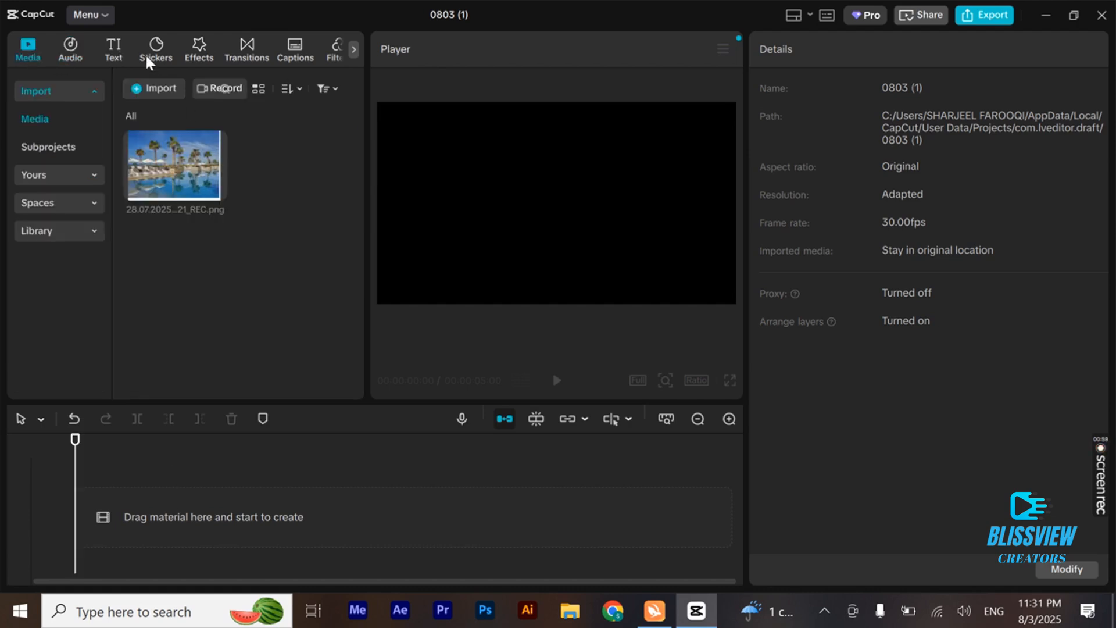
Add a default text clip to the timeline and change its wording to "blissview Creators".
{"action": "left_click", "coordinate": [112, 56]}
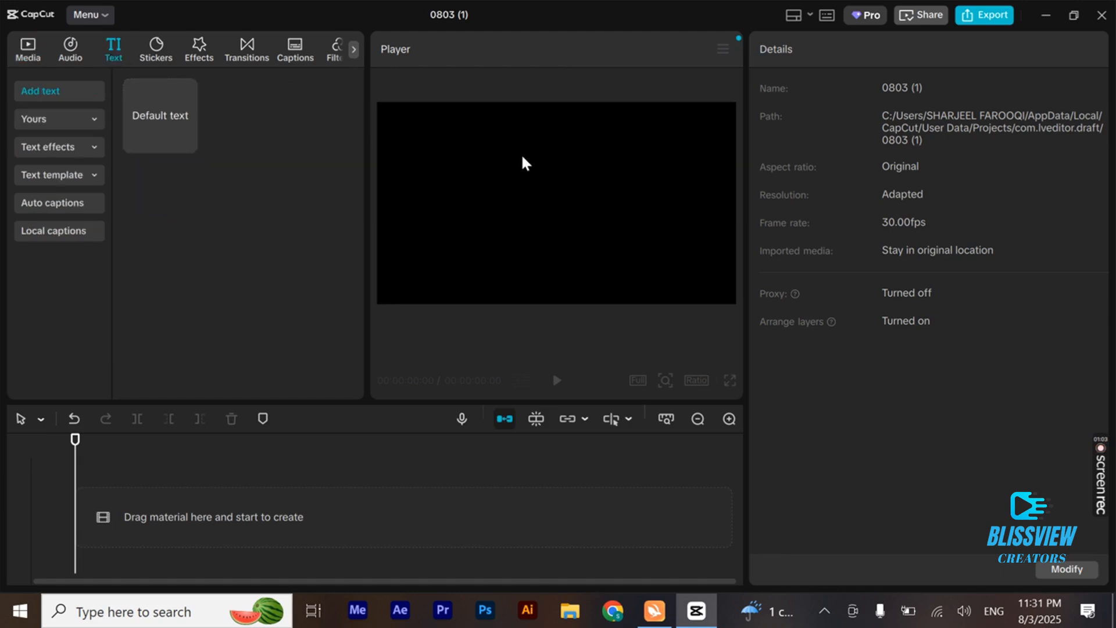
{"action": "left_click", "coordinate": [163, 116]}
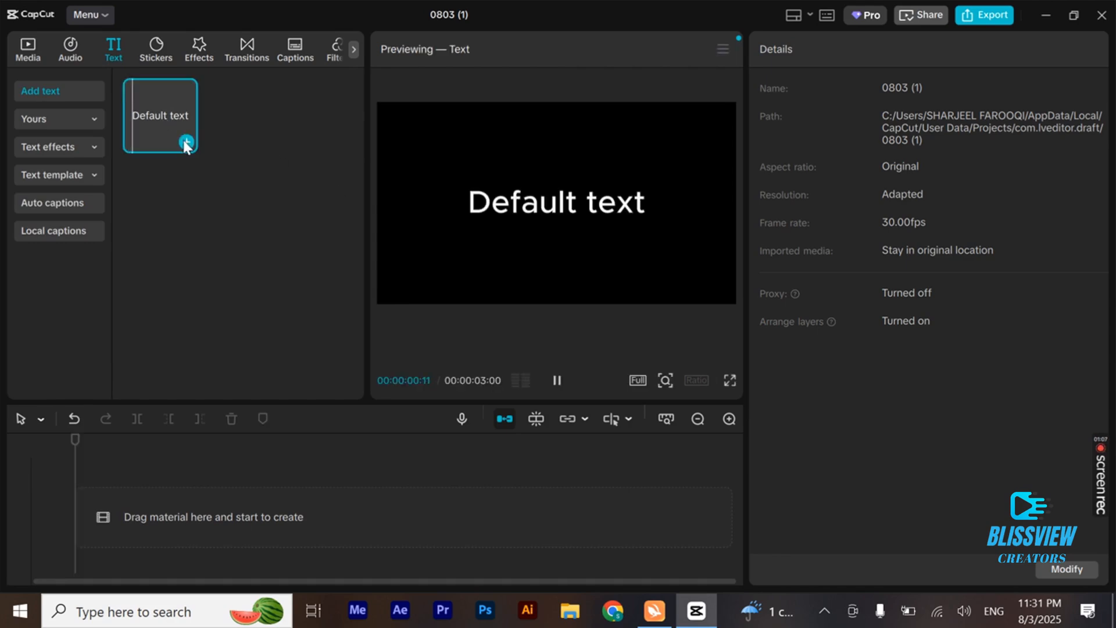
{"action": "left_click", "coordinate": [186, 143]}
{"action": "left_click", "coordinate": [570, 200]}
{"action": "double_click", "coordinate": [569, 200]}
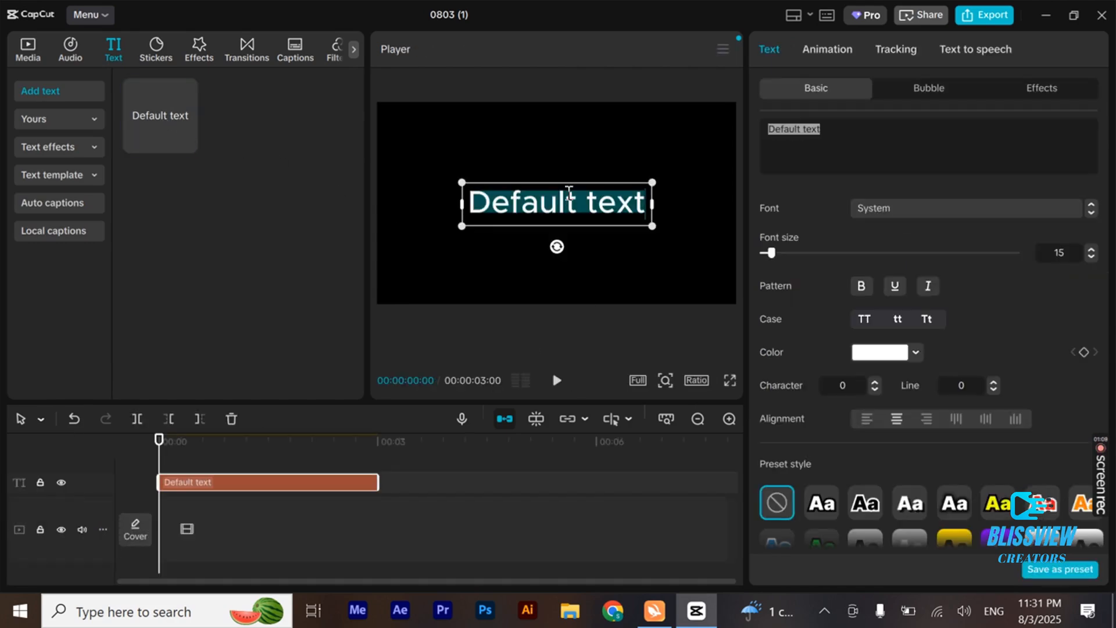
{"action": "type", "text": "blissview"}
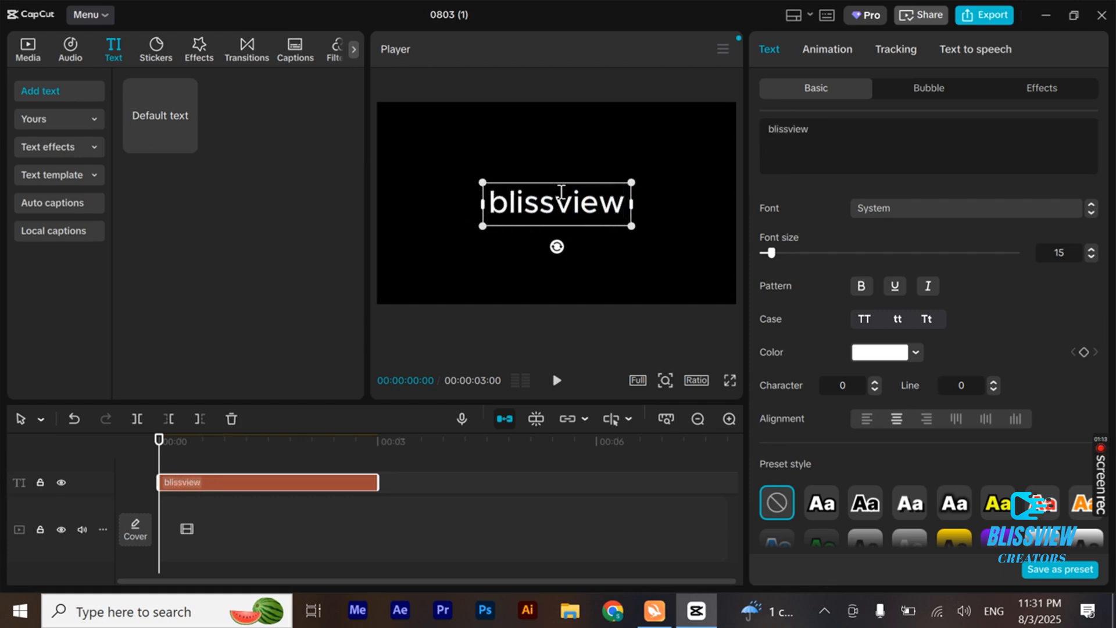
{"action": "type", "text": " Creators"}
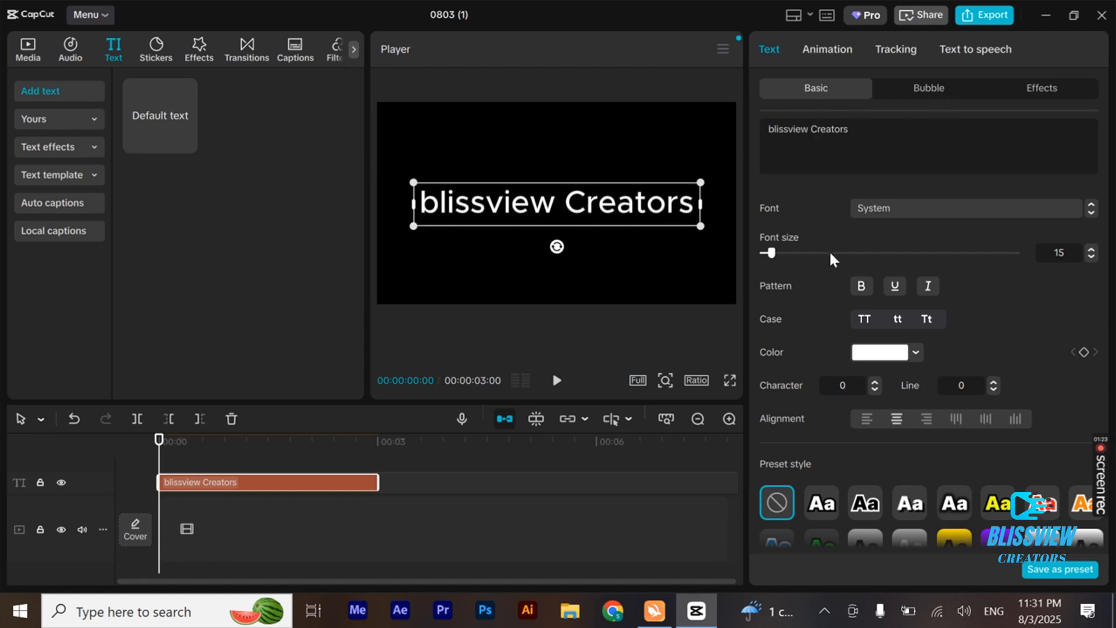
Set the title's font size to 10, make it bold and look through the available fonts.
{"action": "left_click_drag", "start_coordinate": [772, 254], "coordinate": [768, 257]}
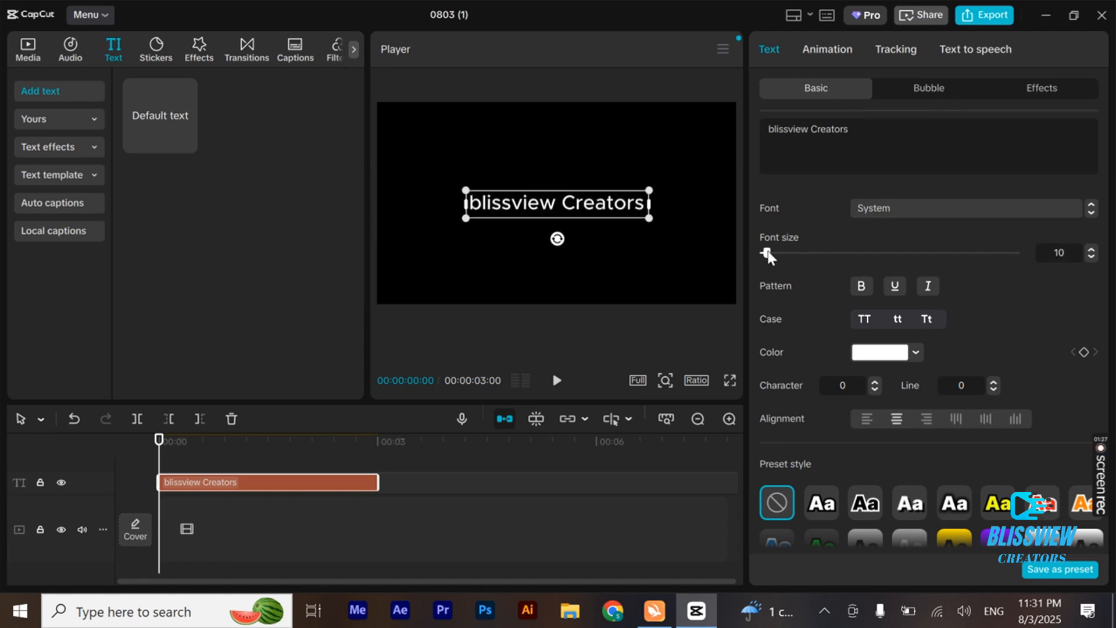
{"action": "left_click", "coordinate": [863, 294]}
{"action": "left_click", "coordinate": [941, 208]}
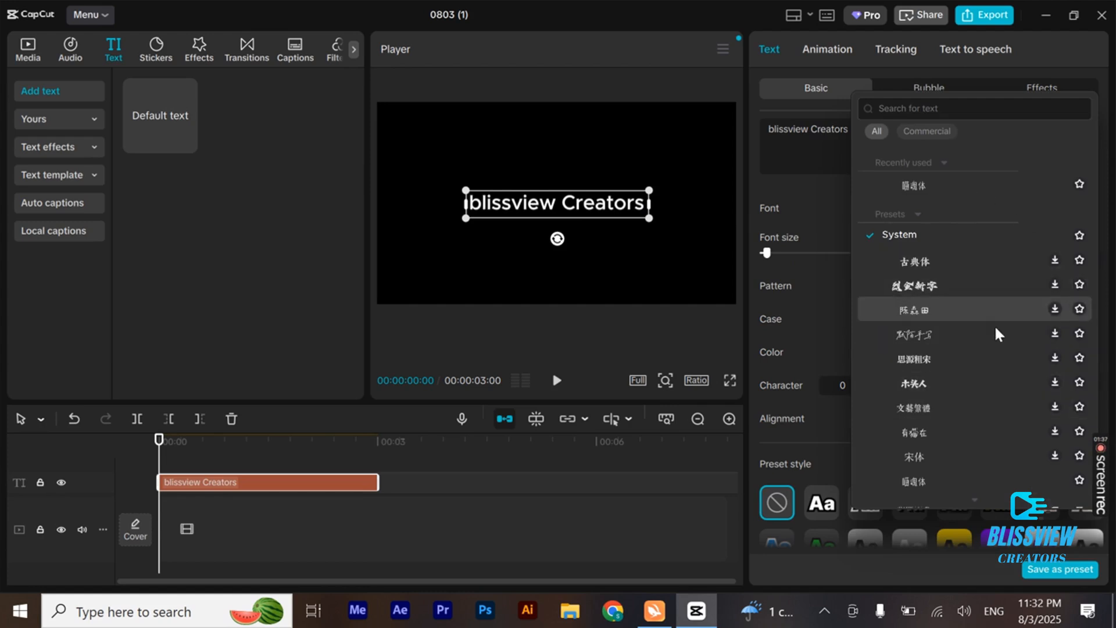
{"action": "left_click", "coordinate": [811, 207]}
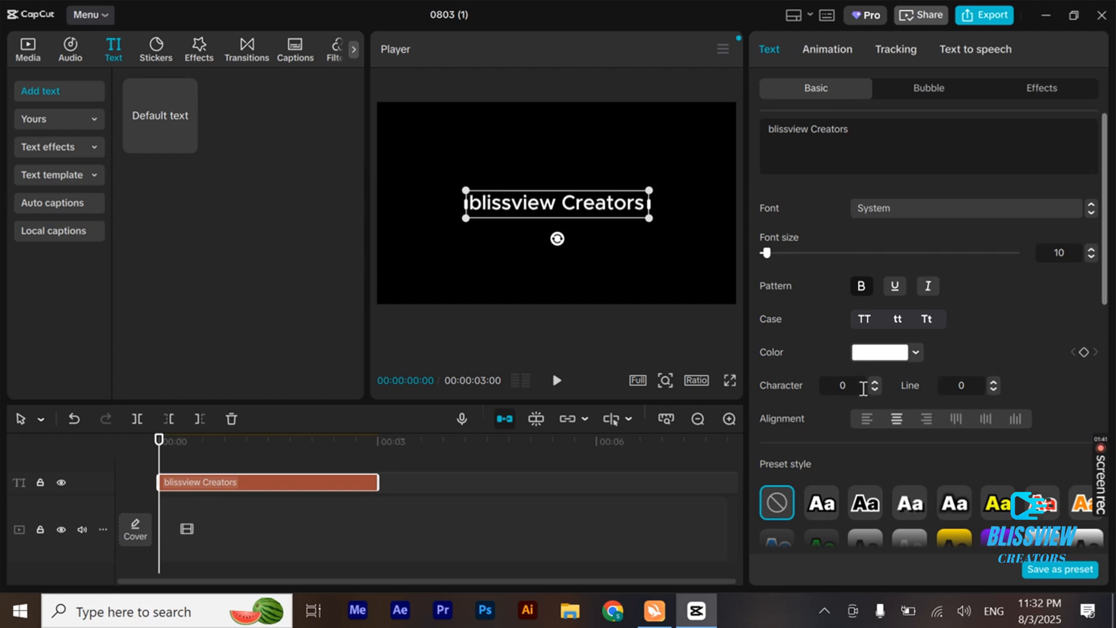
Change the title's text colour to blue, hex 2D50FF.
{"action": "left_click", "coordinate": [856, 359]}
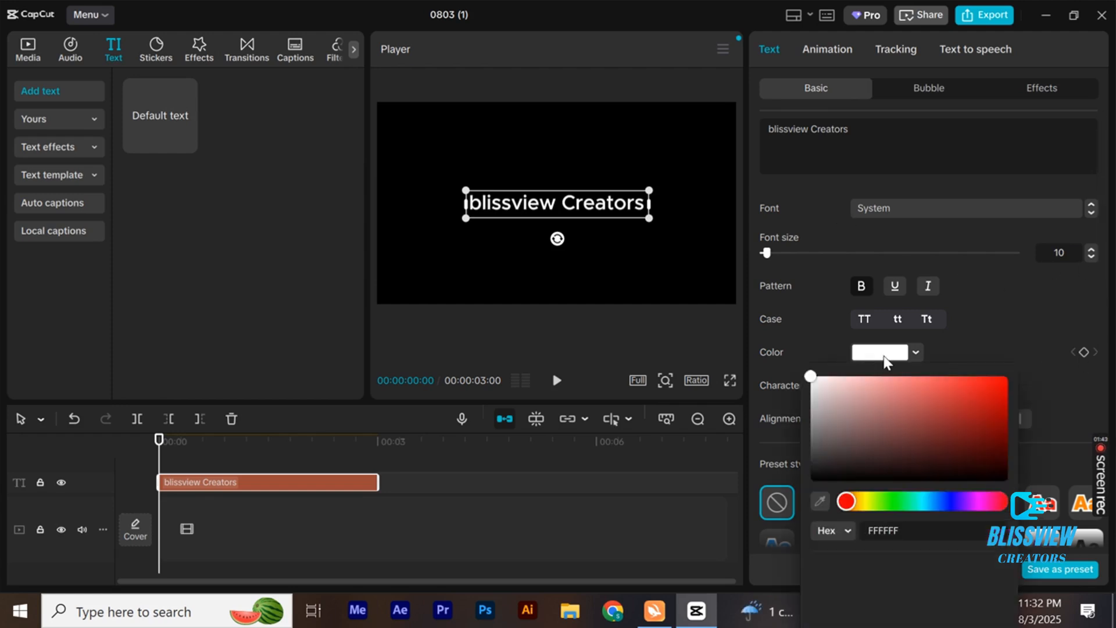
{"action": "left_click", "coordinate": [993, 385]}
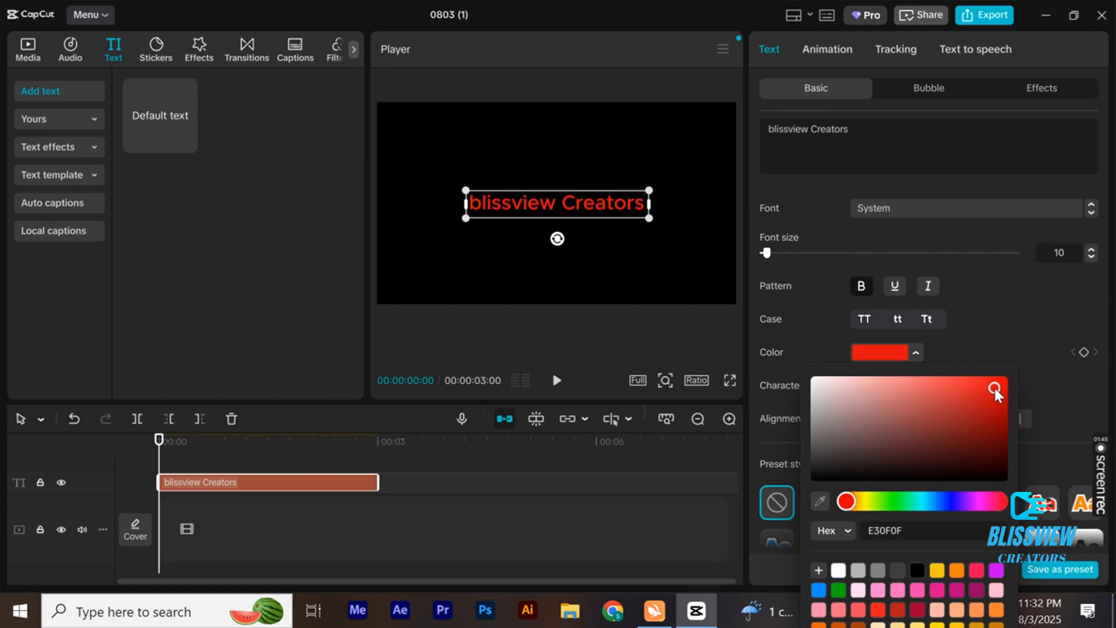
{"action": "left_click", "coordinate": [985, 436]}
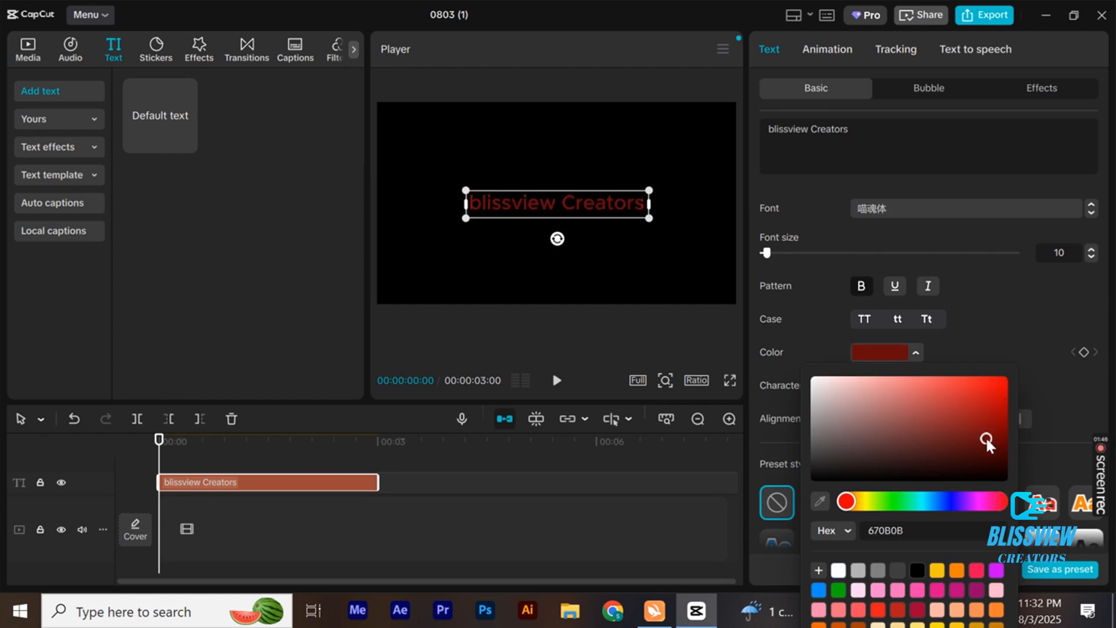
{"action": "left_click", "coordinate": [954, 501]}
{"action": "mouse_move", "coordinate": [1002, 400]}
{"action": "left_mouse_down"}
{"action": "mouse_move", "coordinate": [1001, 383]}
{"action": "mouse_move", "coordinate": [995, 391]}
{"action": "mouse_move", "coordinate": [973, 376]}
{"action": "left_mouse_up"}
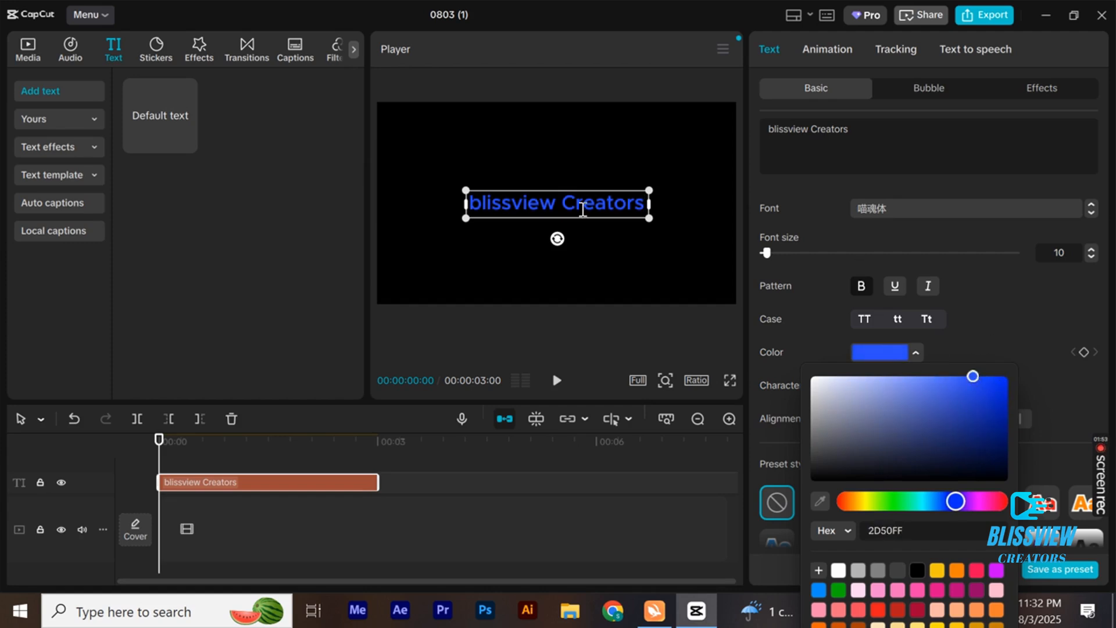
Import the tent bedroom image 28.07.2025_15.29.44_REC.png into the project media.
{"action": "left_click", "coordinate": [34, 46]}
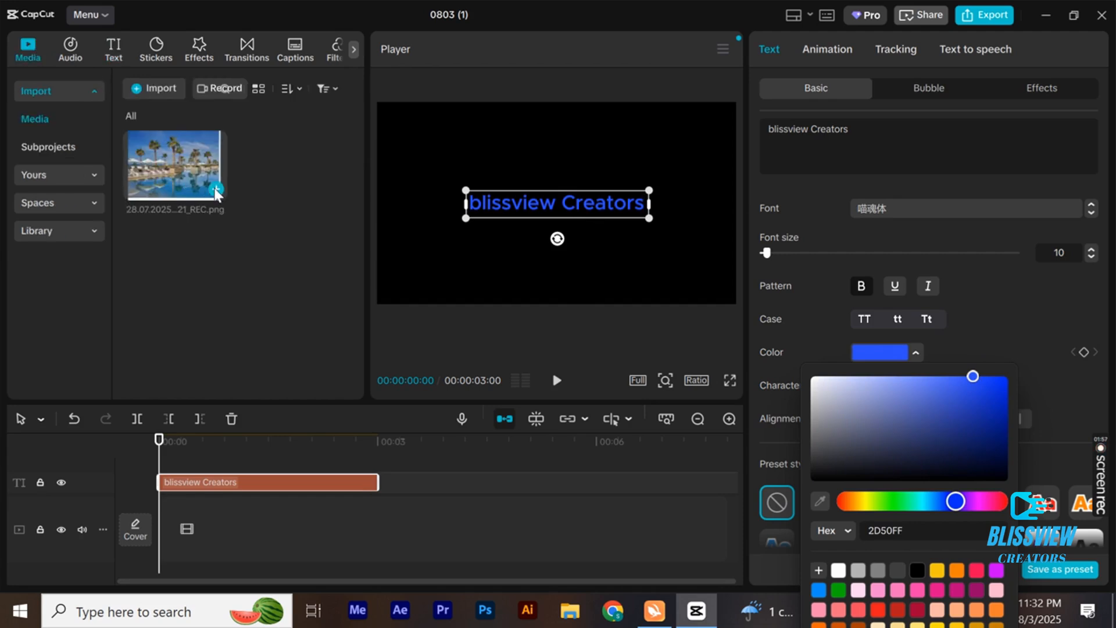
{"action": "left_click", "coordinate": [145, 88]}
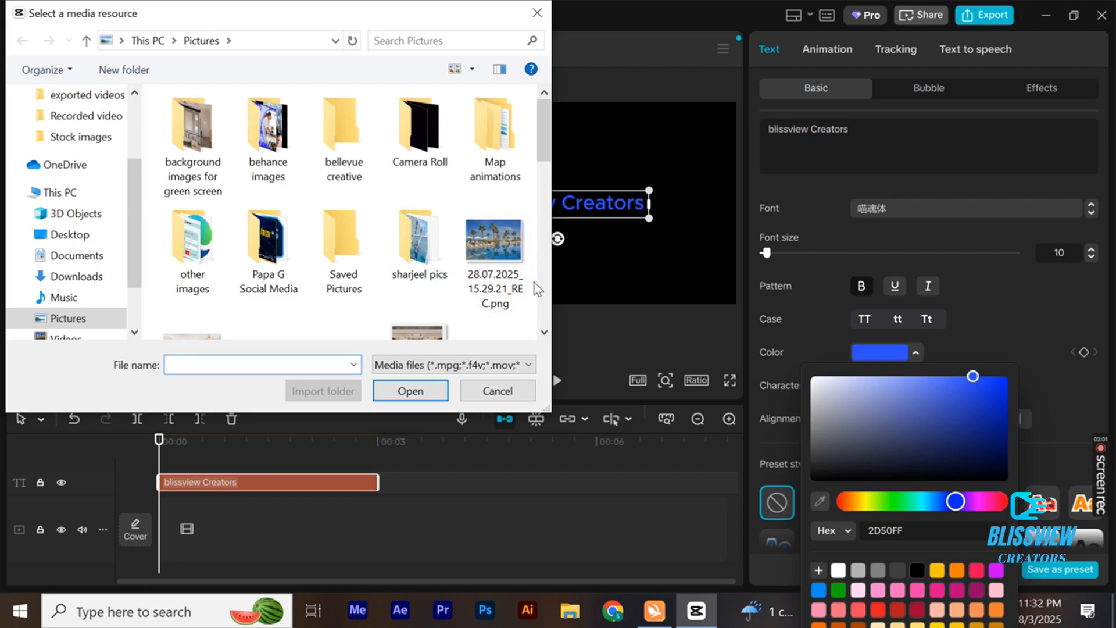
{"action": "scroll", "coordinate": [547, 263], "scroll_direction": "down", "scroll_amount": 3}
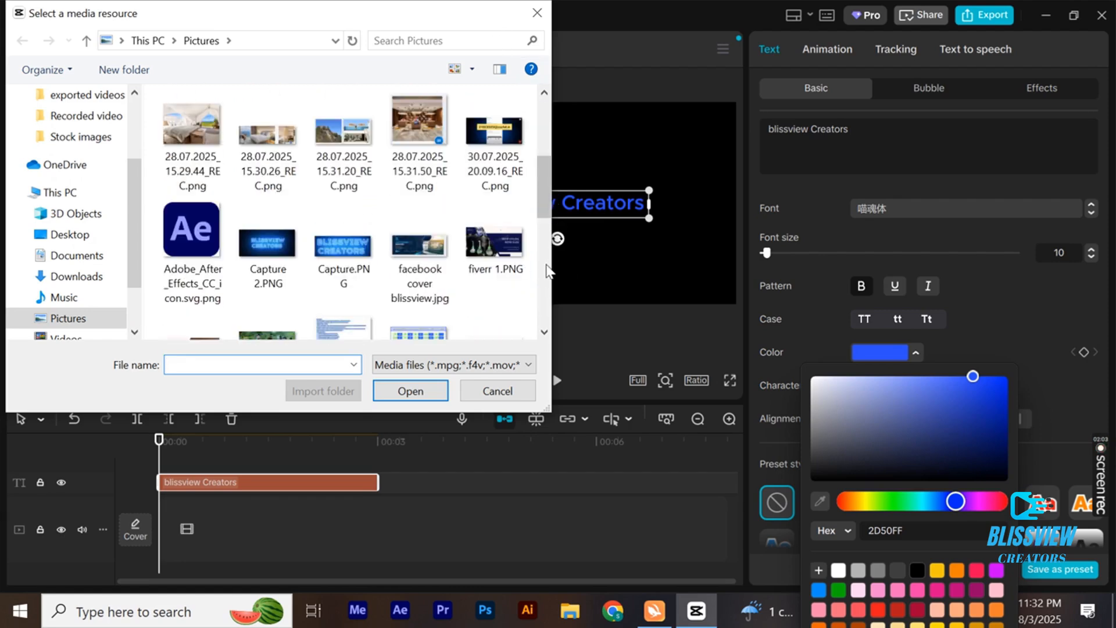
{"action": "left_click", "coordinate": [191, 136]}
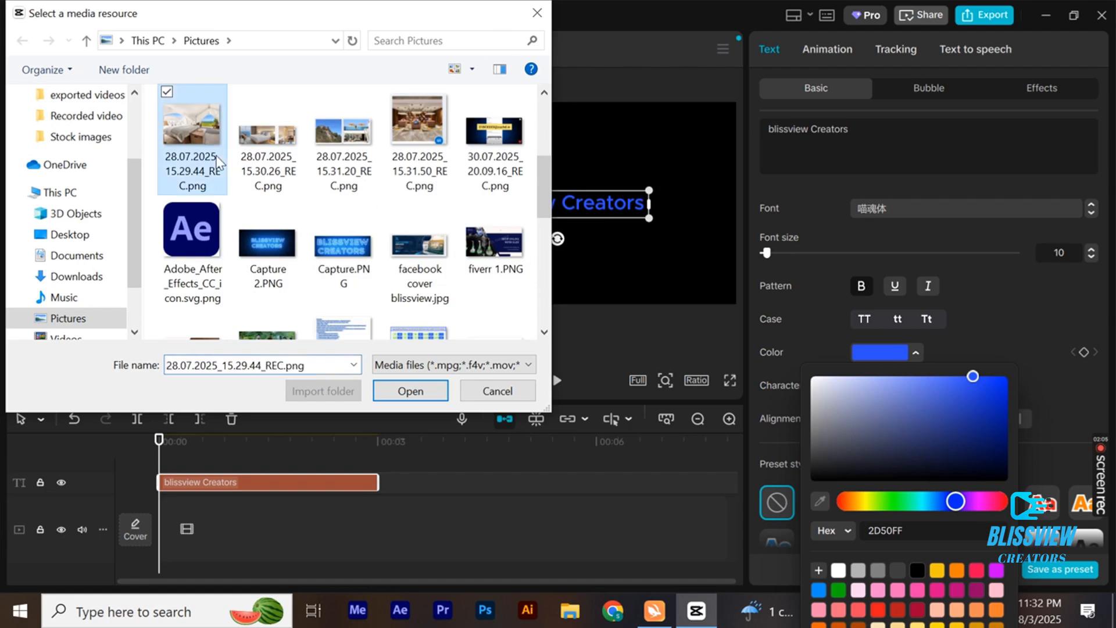
{"action": "left_click", "coordinate": [401, 390]}
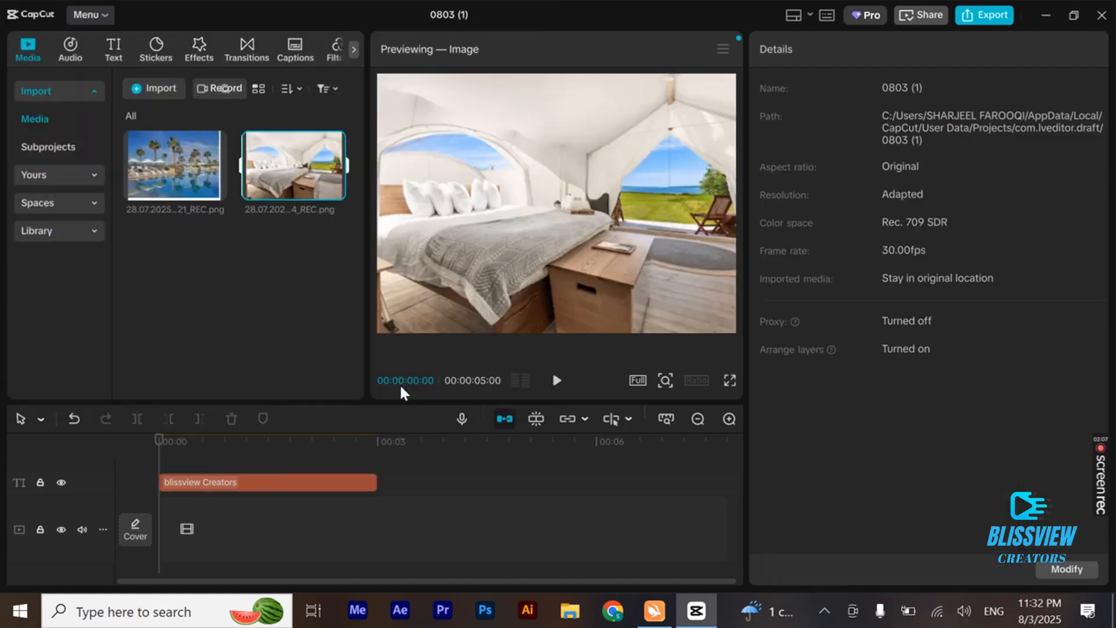
{"action": "mouse_move", "coordinate": [299, 178]}
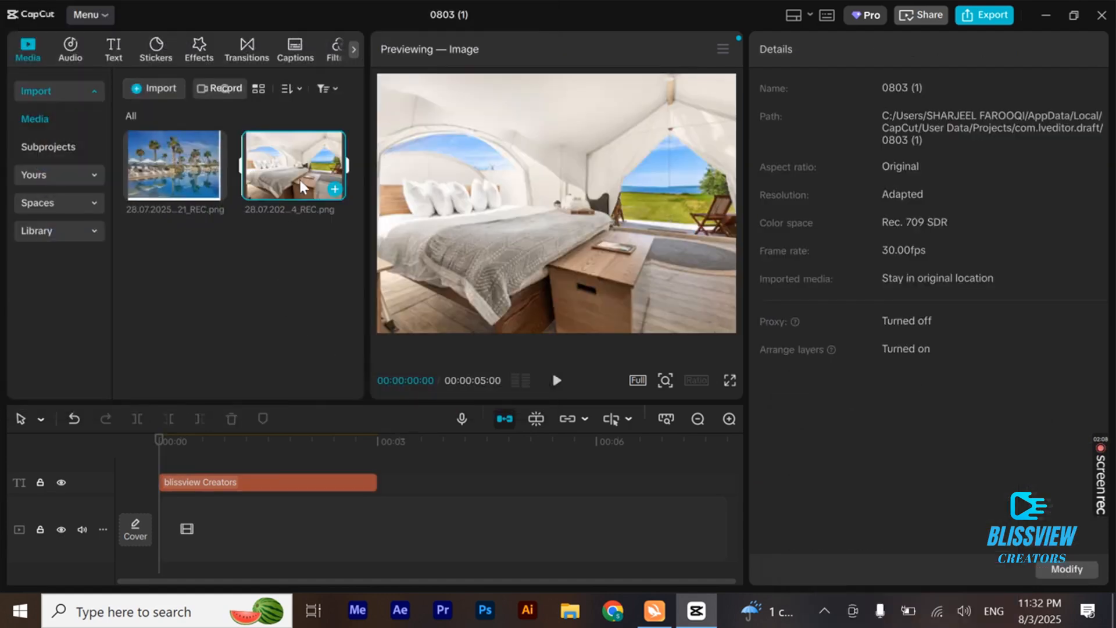
{"action": "left_click", "coordinate": [334, 189]}
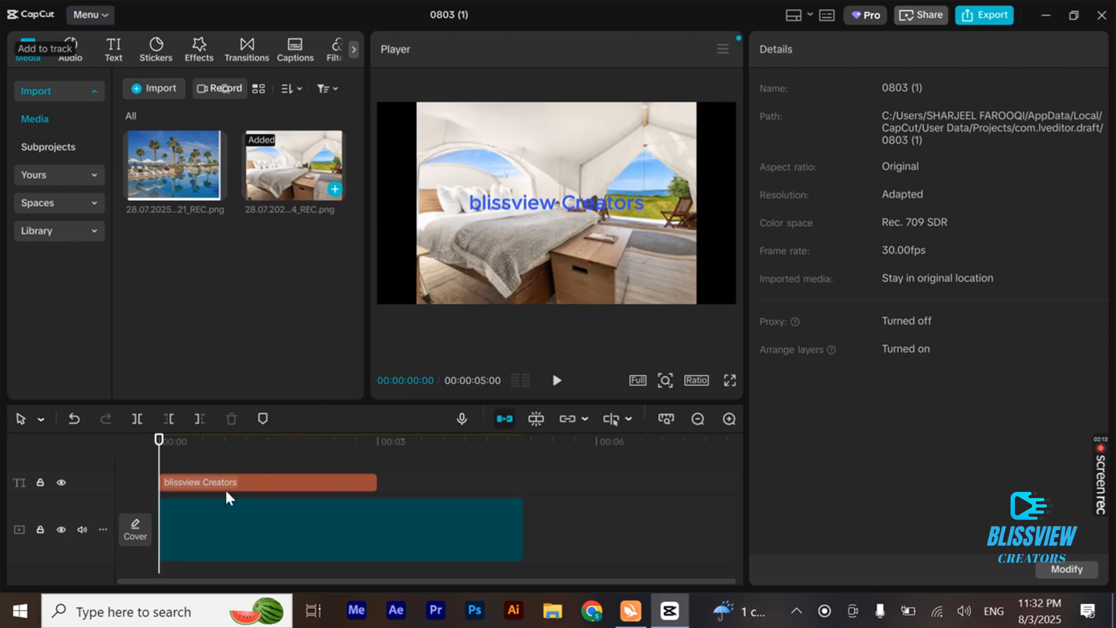
{"action": "left_click", "coordinate": [366, 532]}
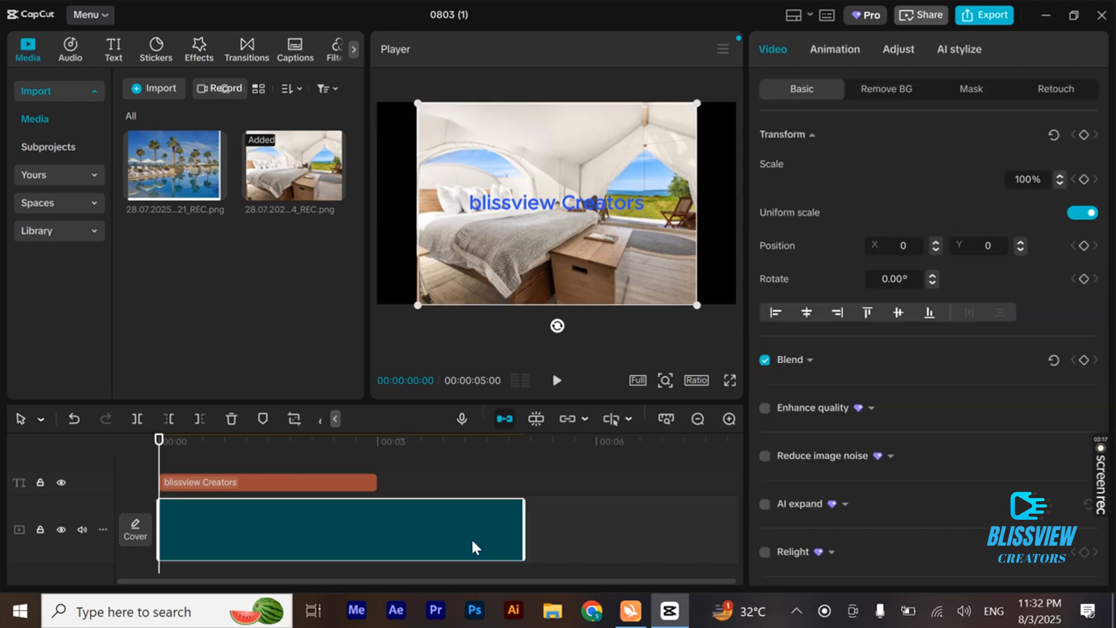
{"action": "key", "text": "Delete"}
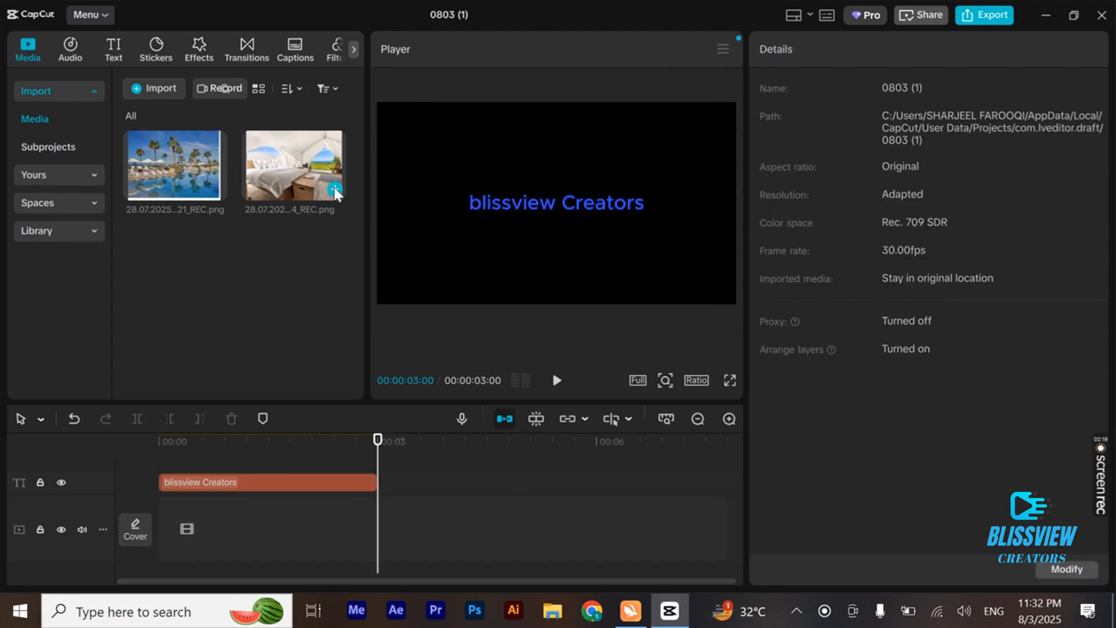
Add the tent bedroom image to the main track beneath the title clip.
{"action": "left_click", "coordinate": [334, 189]}
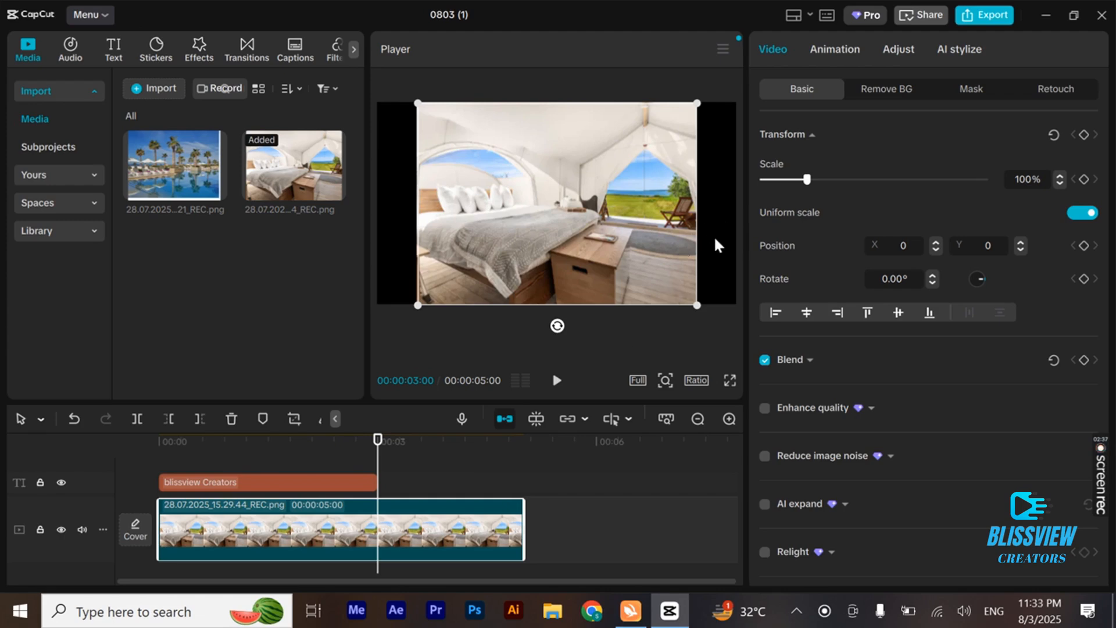
Try the 16:9 and 9:16 aspect ratios on the project canvas, switching back to 16:9.
{"action": "left_click", "coordinate": [696, 380]}
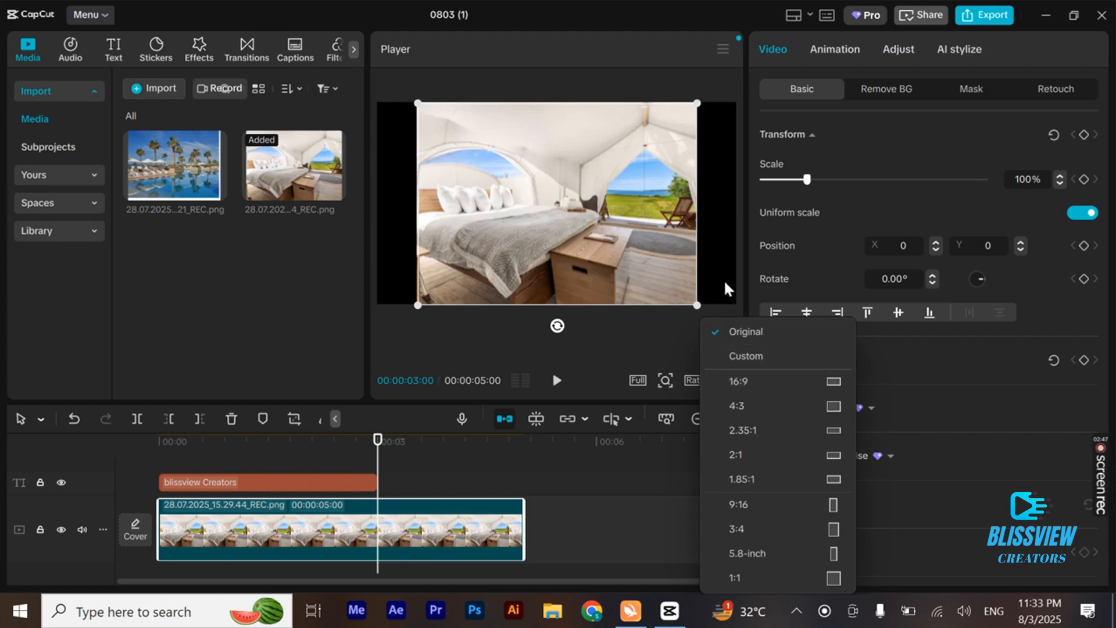
{"action": "left_click", "coordinate": [741, 381]}
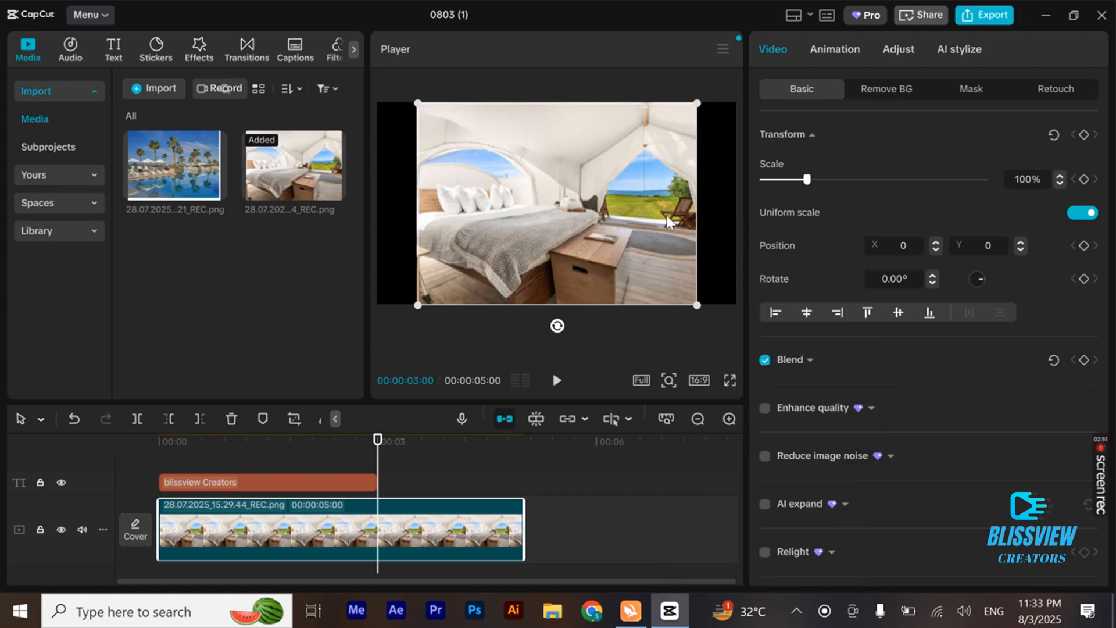
{"action": "left_click", "coordinate": [699, 379]}
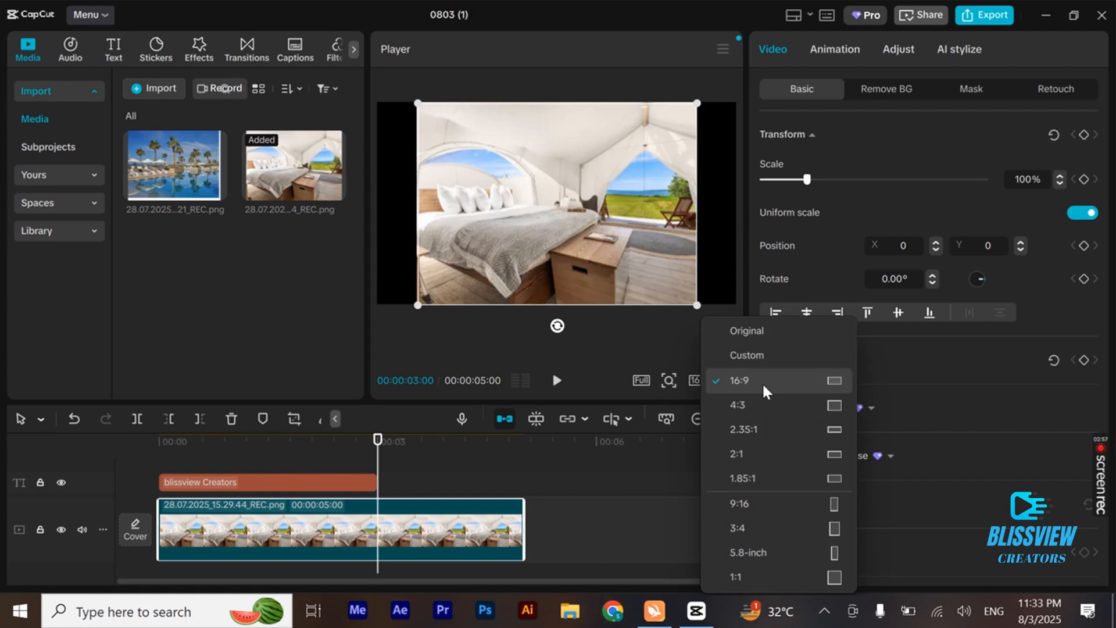
{"action": "left_click", "coordinate": [752, 503]}
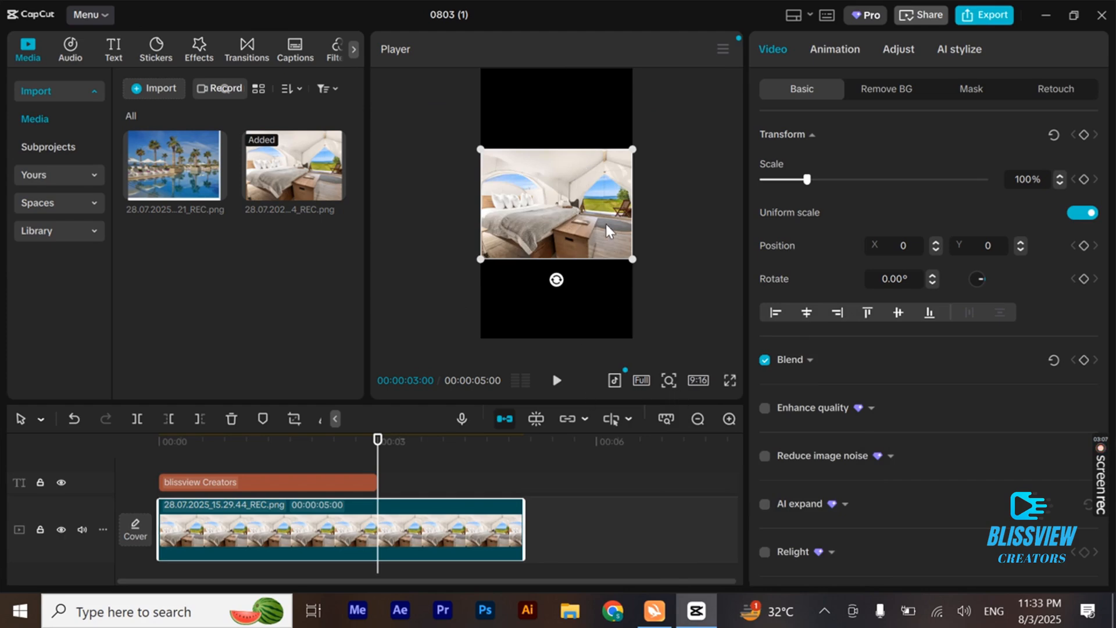
{"action": "left_click", "coordinate": [697, 381]}
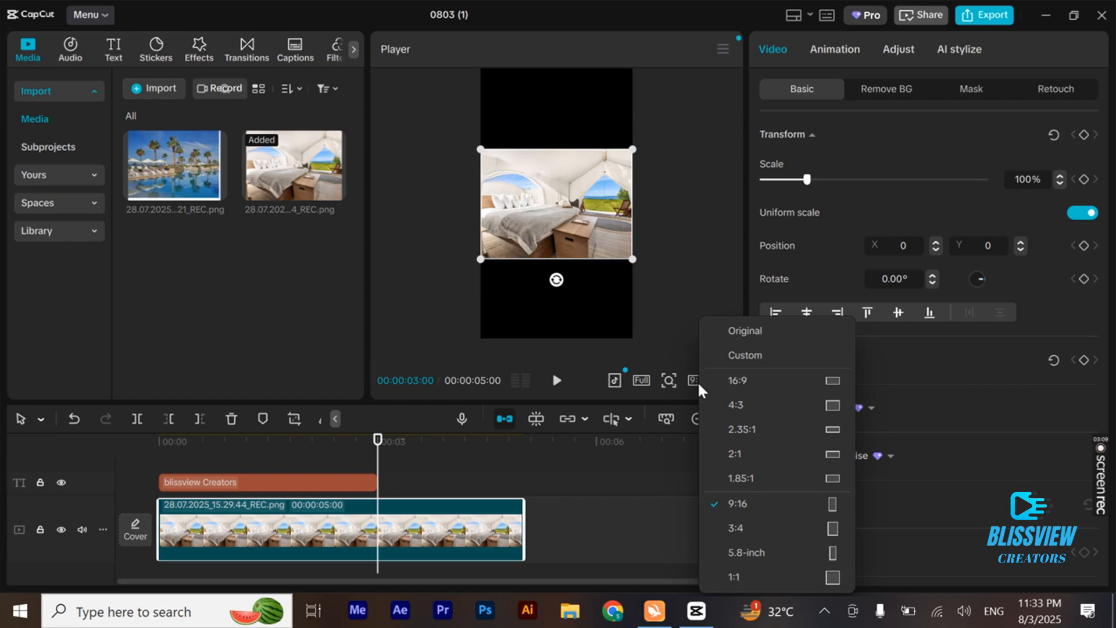
{"action": "left_click", "coordinate": [744, 381]}
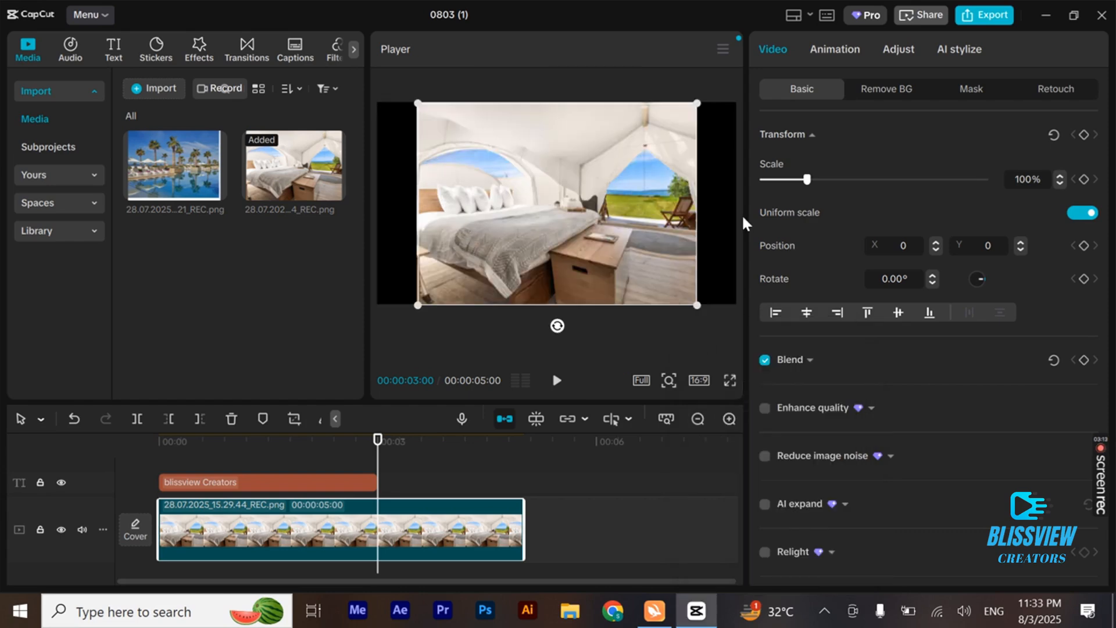
Set the project's aspect ratio to 4:3.
{"action": "left_click", "coordinate": [703, 380]}
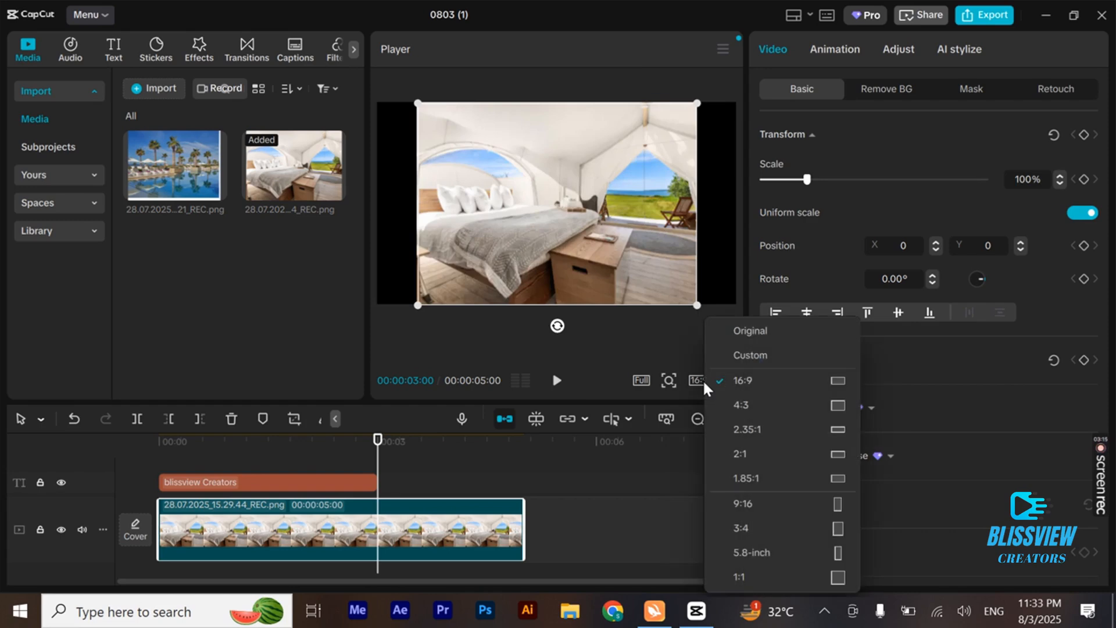
{"action": "left_click", "coordinate": [780, 403]}
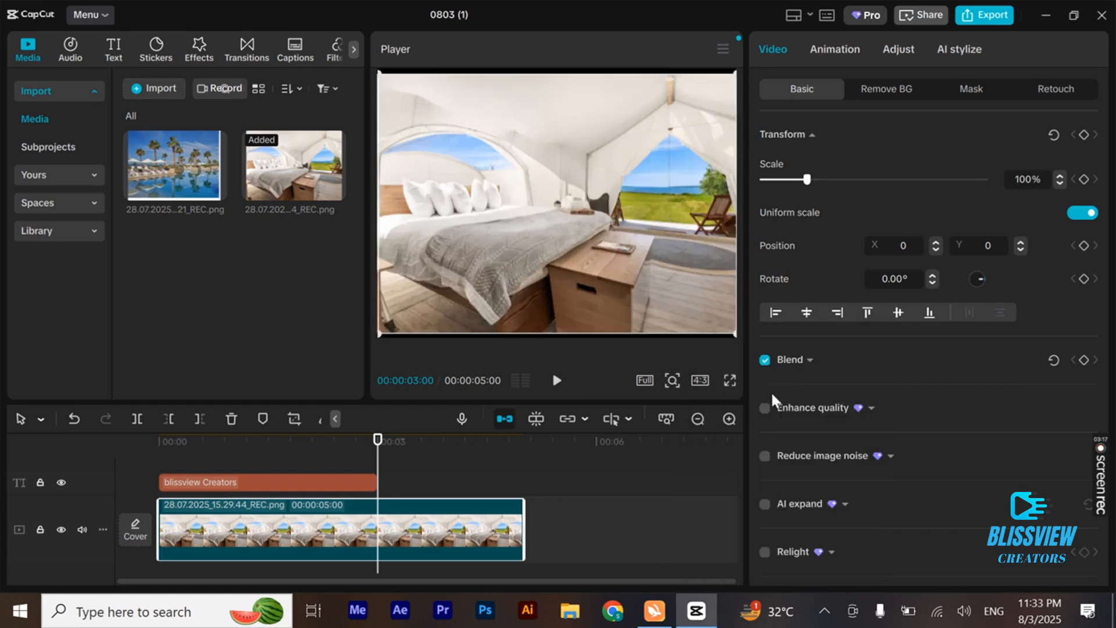
Try the 1:1 and 9:16 aspect ratios on the project canvas.
{"action": "left_click", "coordinate": [700, 380]}
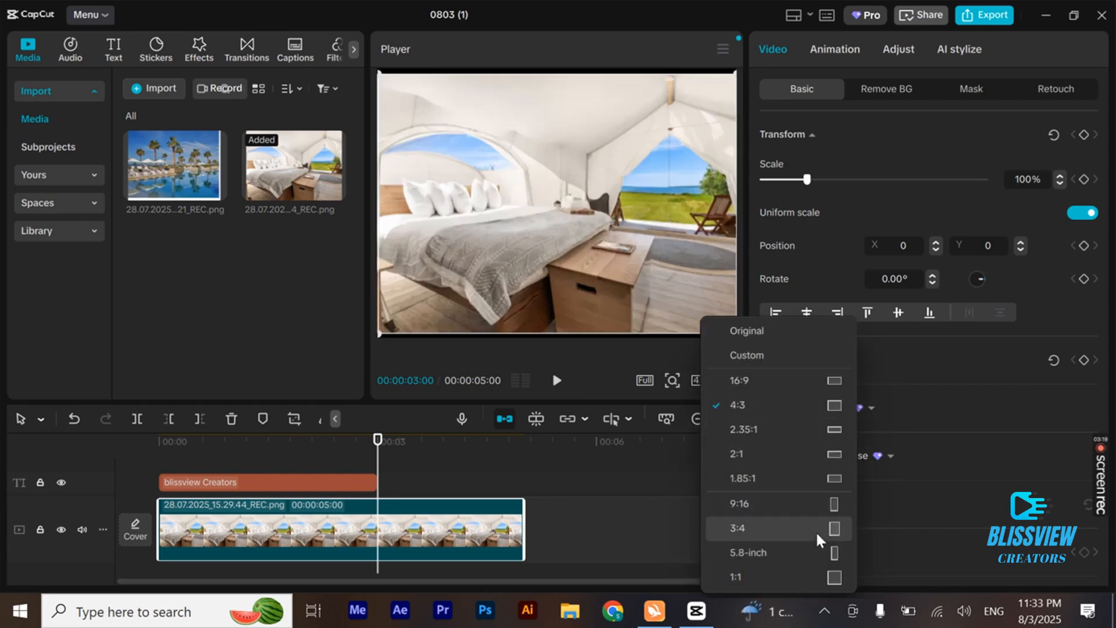
{"action": "left_click", "coordinate": [832, 583]}
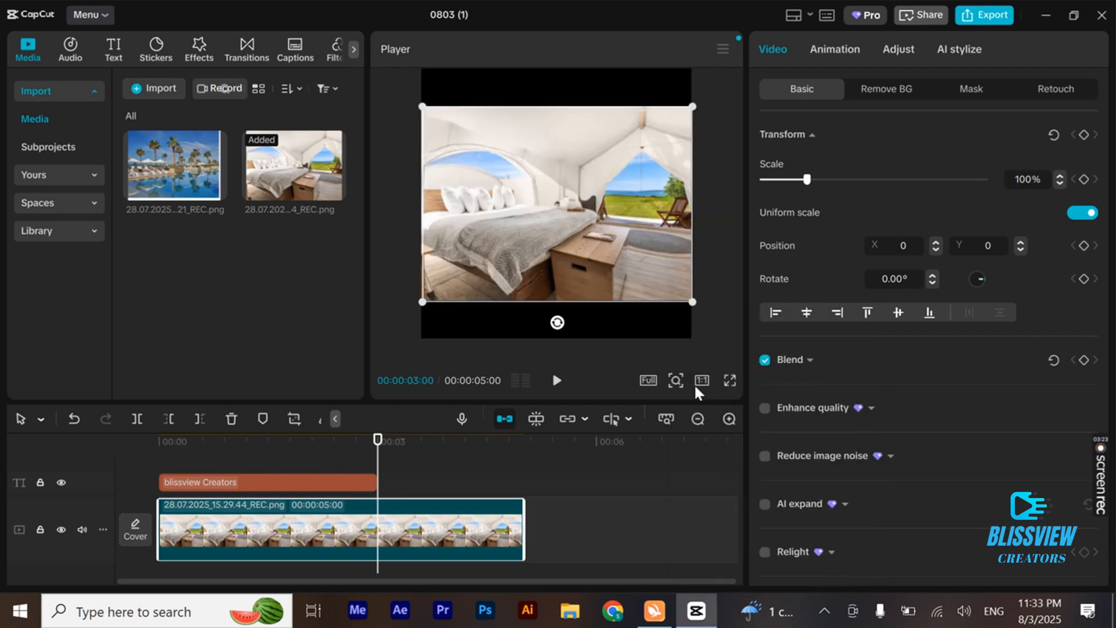
{"action": "left_click", "coordinate": [701, 380]}
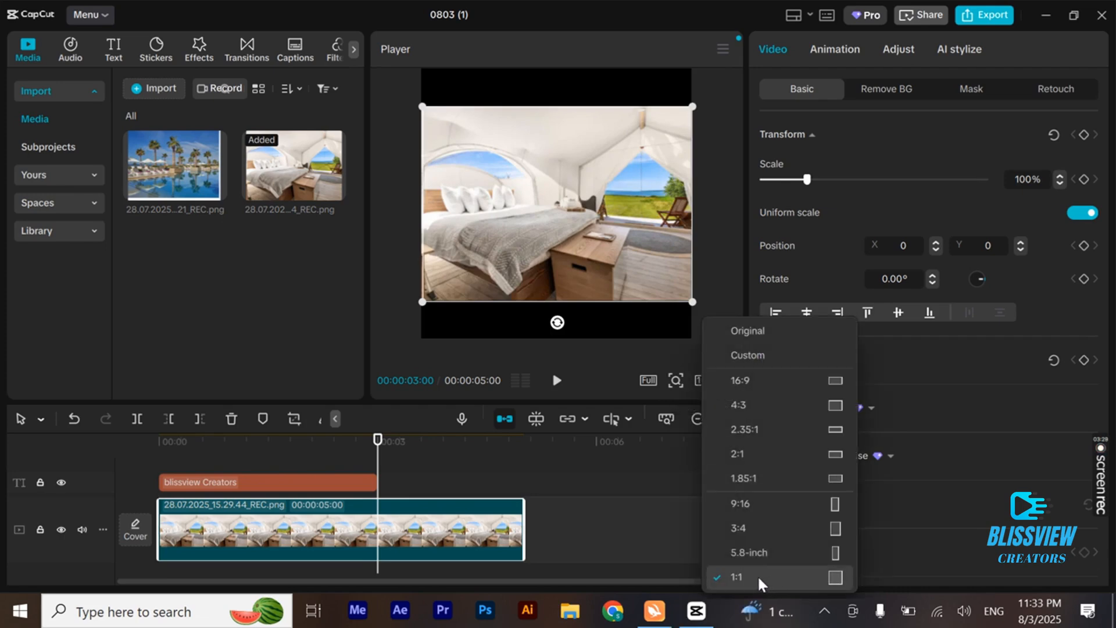
{"action": "left_click", "coordinate": [770, 503]}
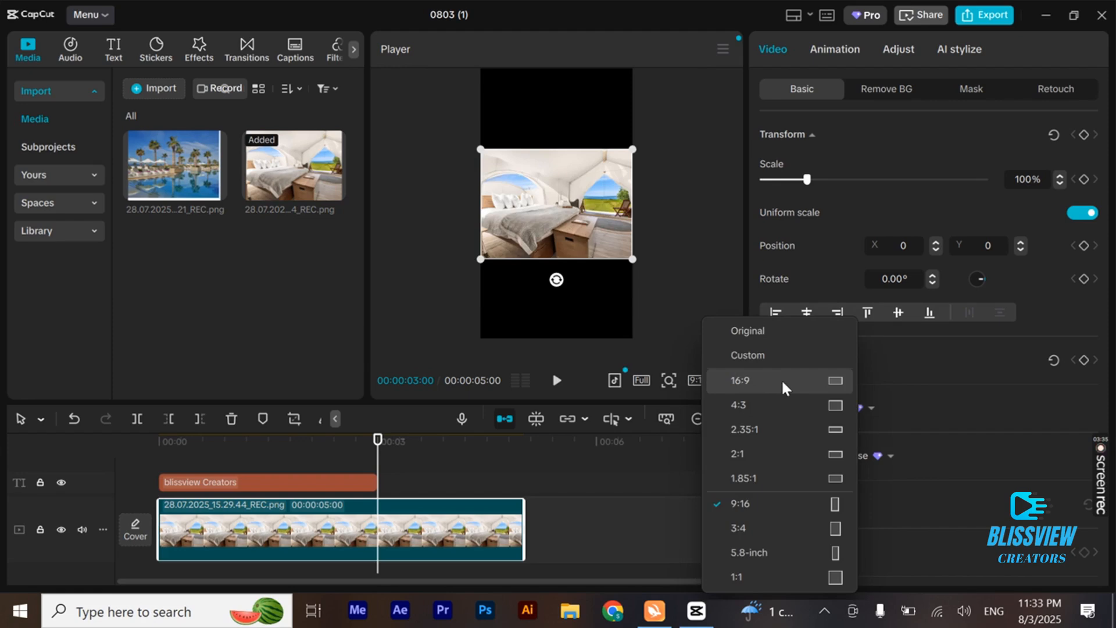
Set the project's aspect ratio to 16:9.
{"action": "left_click", "coordinate": [790, 380]}
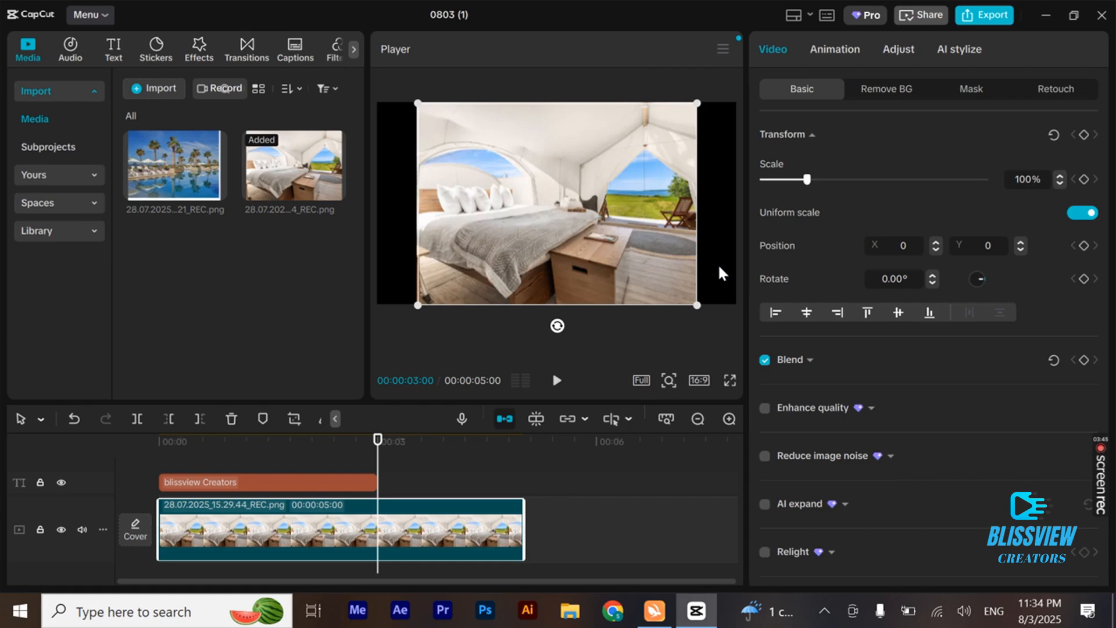
{"action": "left_click", "coordinate": [698, 380]}
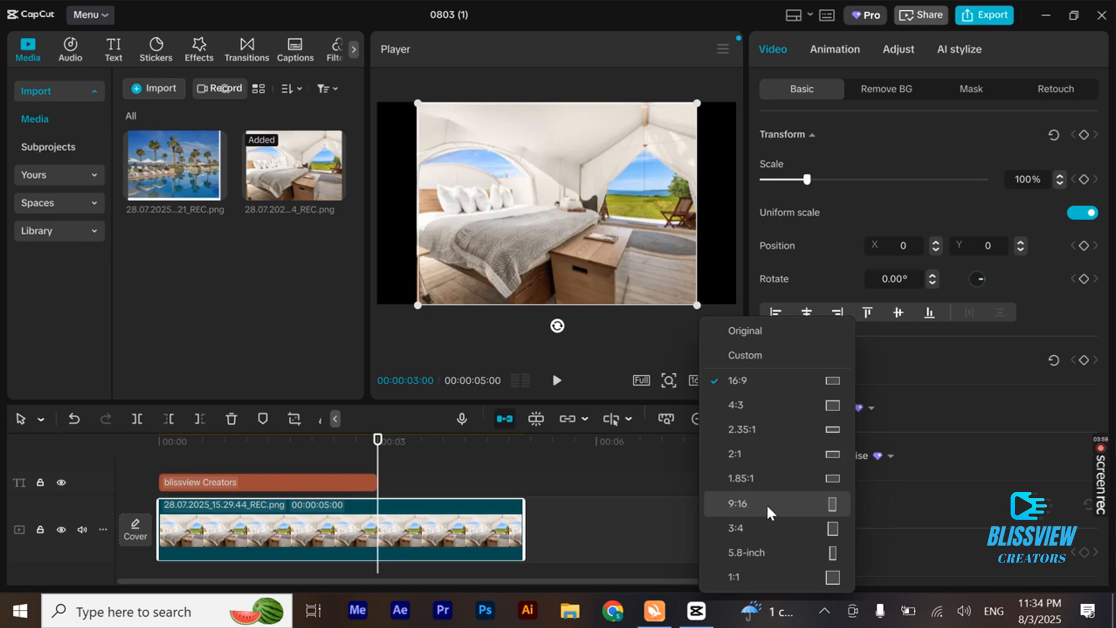
{"action": "left_click", "coordinate": [751, 389]}
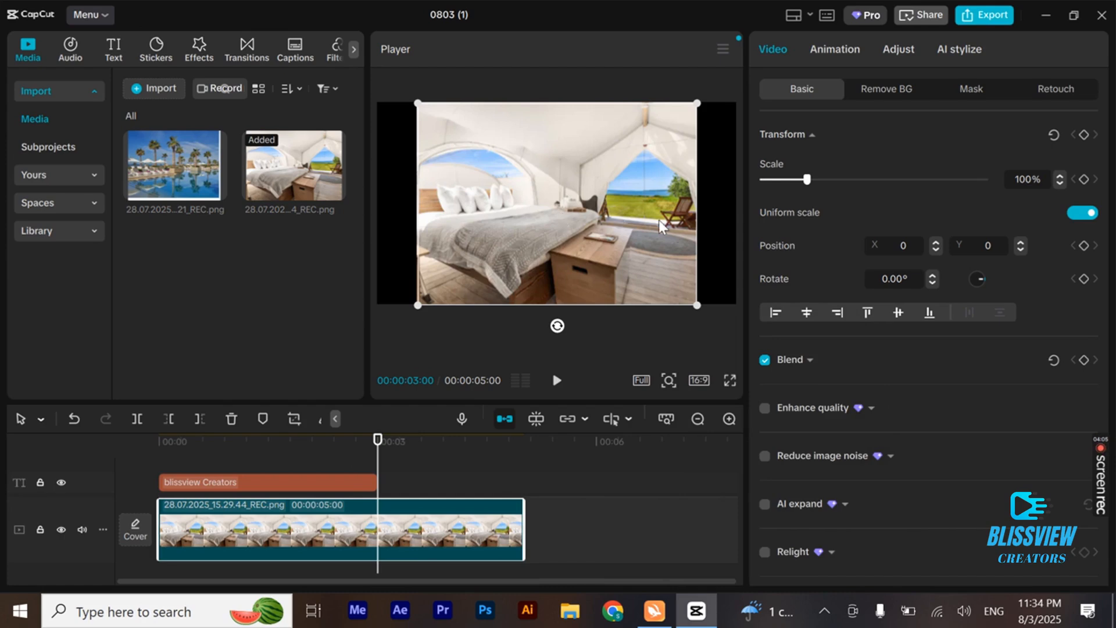
Enlarge the tent bedroom image in the preview to about 135% so that it fills the 16:9 frame.
{"action": "left_click", "coordinate": [567, 479]}
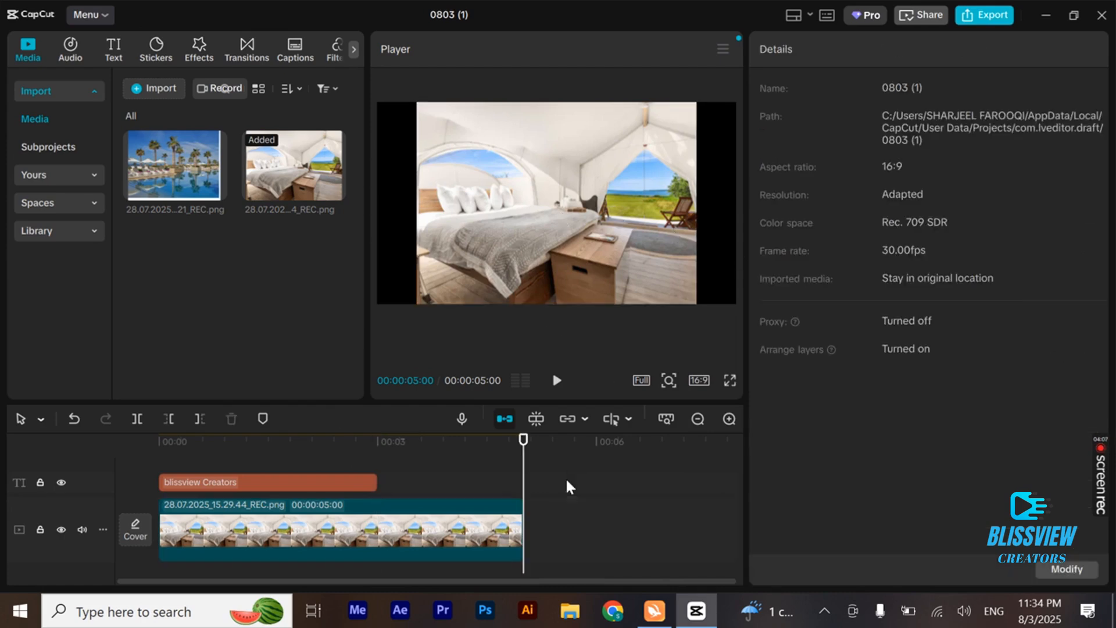
{"action": "left_click", "coordinate": [587, 257]}
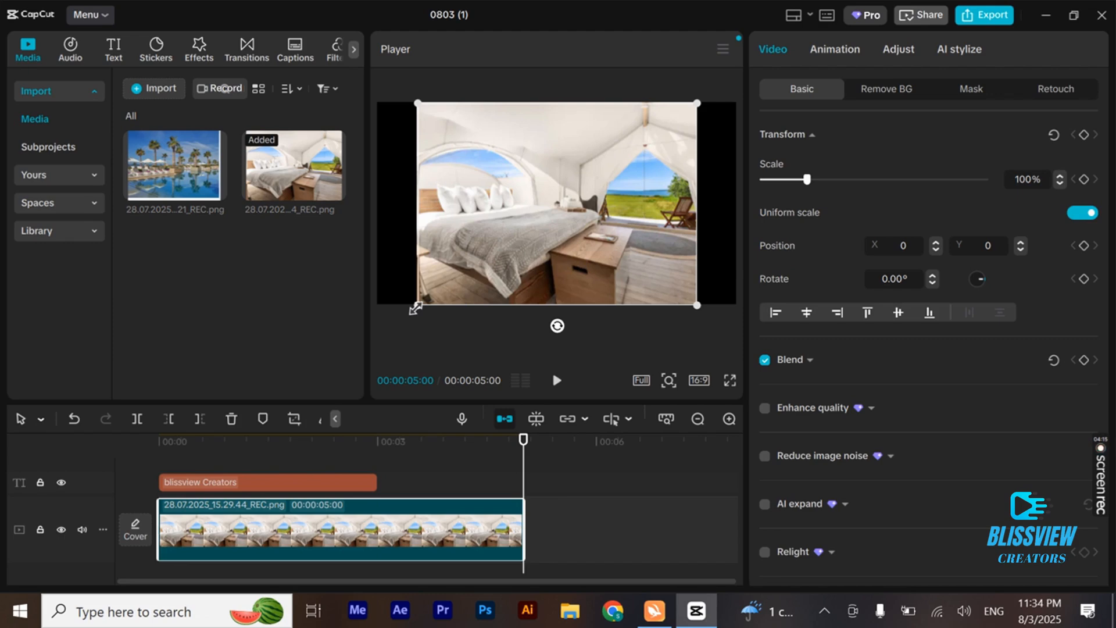
{"action": "left_click_drag", "start_coordinate": [416, 308], "coordinate": [416, 308]}
{"action": "left_click_drag", "start_coordinate": [416, 307], "coordinate": [336, 342]}
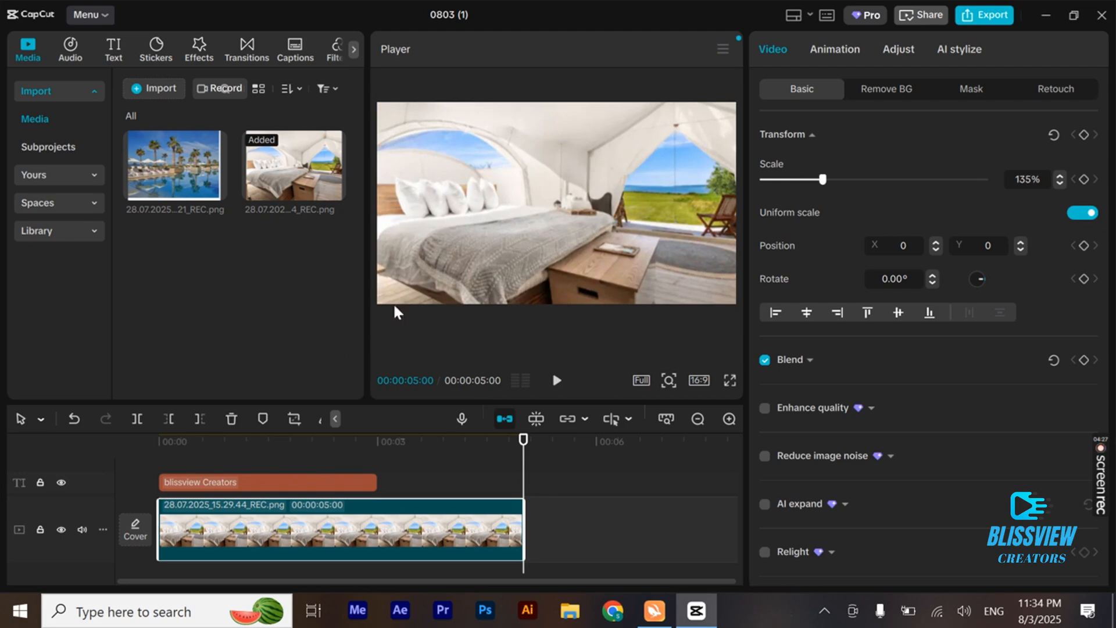
Shrink the tent bedroom image in the preview to about 98% and move it to about X -70, Y 82.
{"action": "left_click_drag", "start_coordinate": [478, 251], "coordinate": [497, 242]}
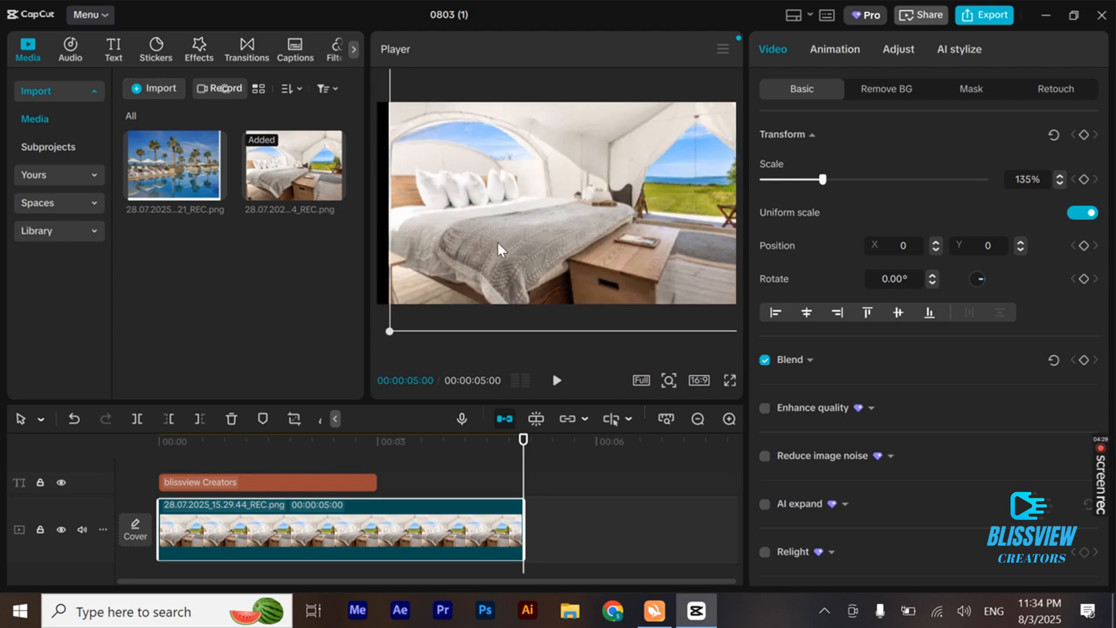
{"action": "left_click_drag", "start_coordinate": [396, 335], "coordinate": [439, 294]}
{"action": "left_click_drag", "start_coordinate": [547, 235], "coordinate": [523, 238]}
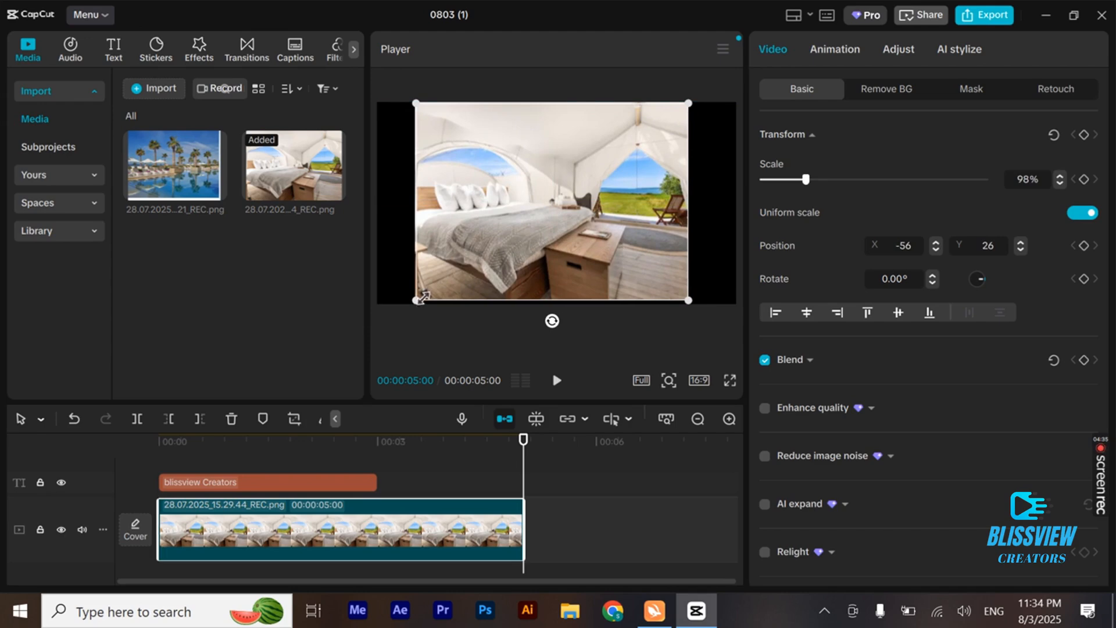
{"action": "left_click_drag", "start_coordinate": [412, 304], "coordinate": [410, 308]}
{"action": "left_click_drag", "start_coordinate": [536, 214], "coordinate": [536, 203]}
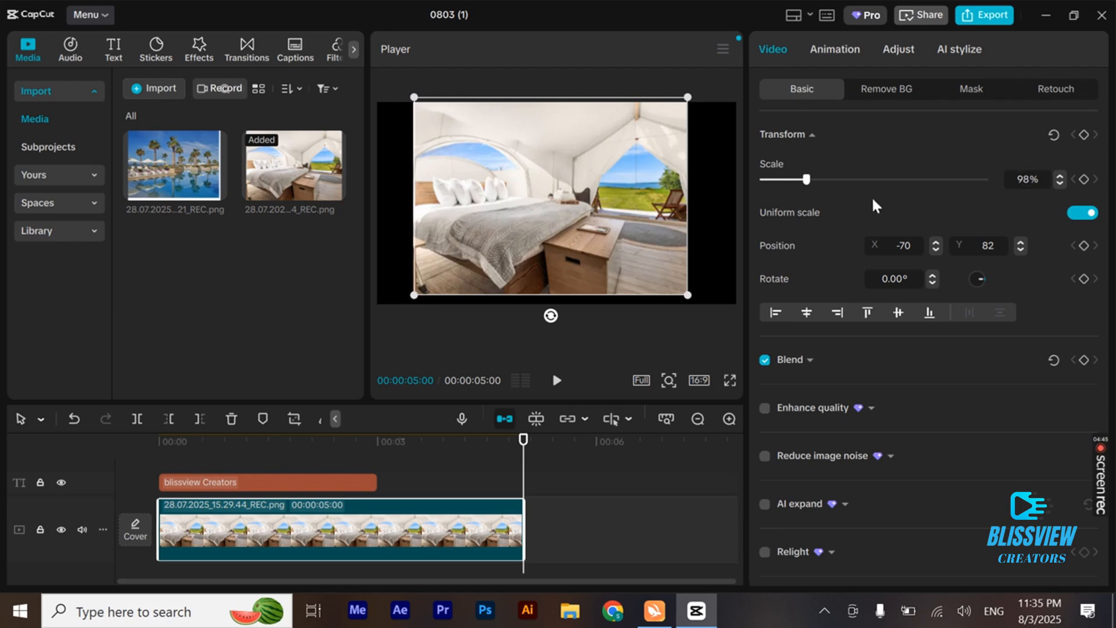
Set the tent bedroom image's scale to about 174%.
{"action": "left_click_drag", "start_coordinate": [806, 180], "coordinate": [825, 187]}
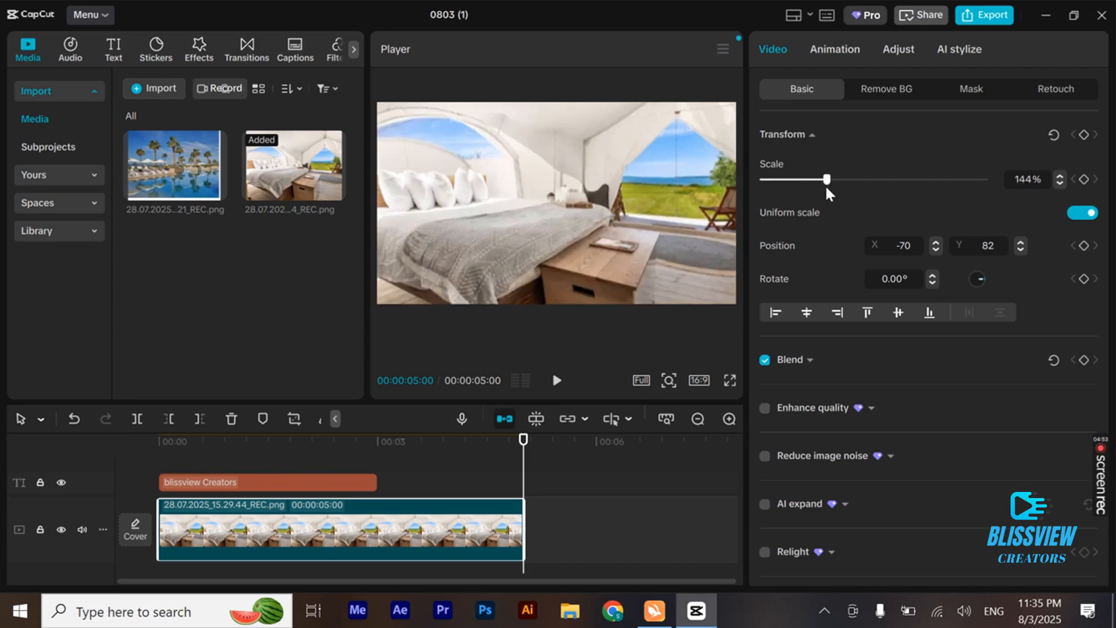
{"action": "mouse_move", "coordinate": [824, 183]}
{"action": "left_mouse_down"}
{"action": "mouse_move", "coordinate": [814, 181]}
{"action": "mouse_move", "coordinate": [838, 183]}
{"action": "left_mouse_up"}
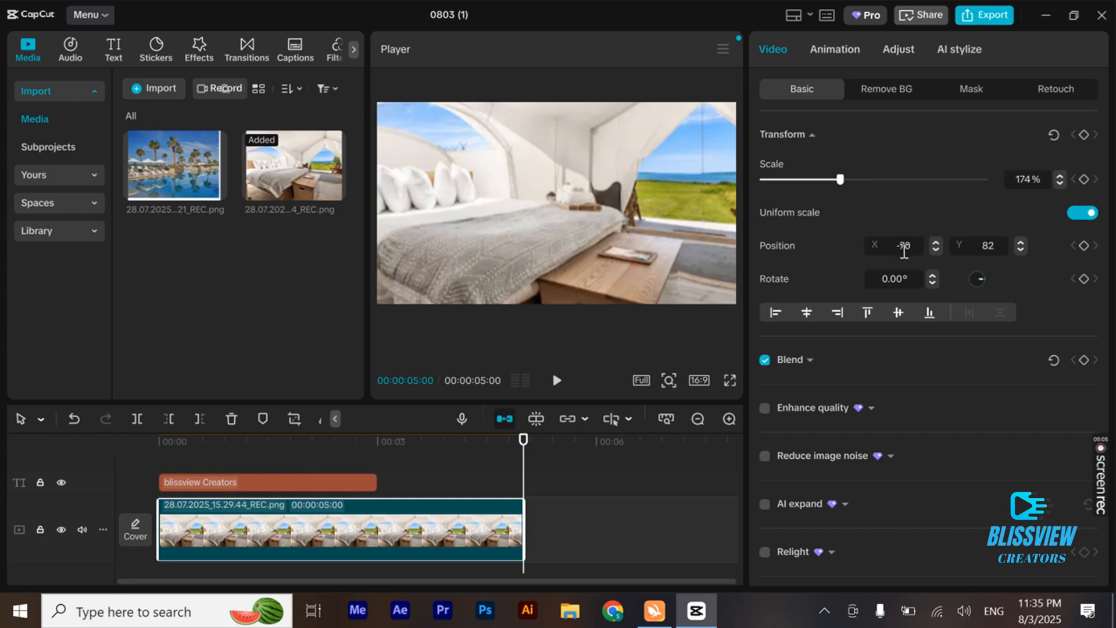
Set the image's position to X 0 and Y 0, and reposition it in the preview to about X 607, Y -205.
{"action": "left_click", "coordinate": [937, 249]}
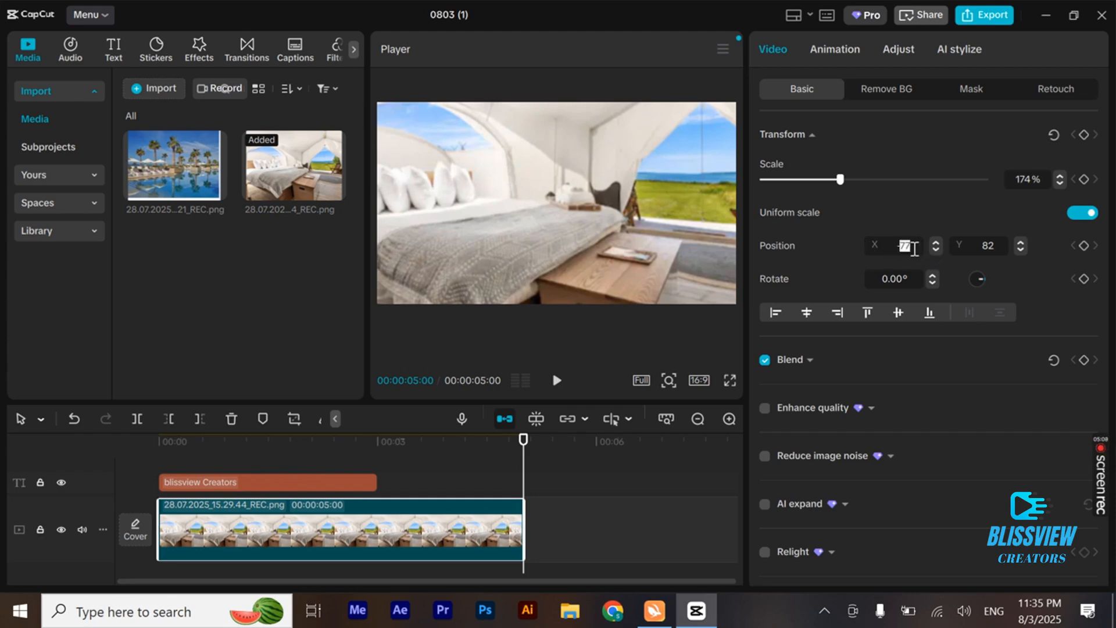
{"action": "double_click", "coordinate": [913, 249]}
{"action": "type", "text": "0"}
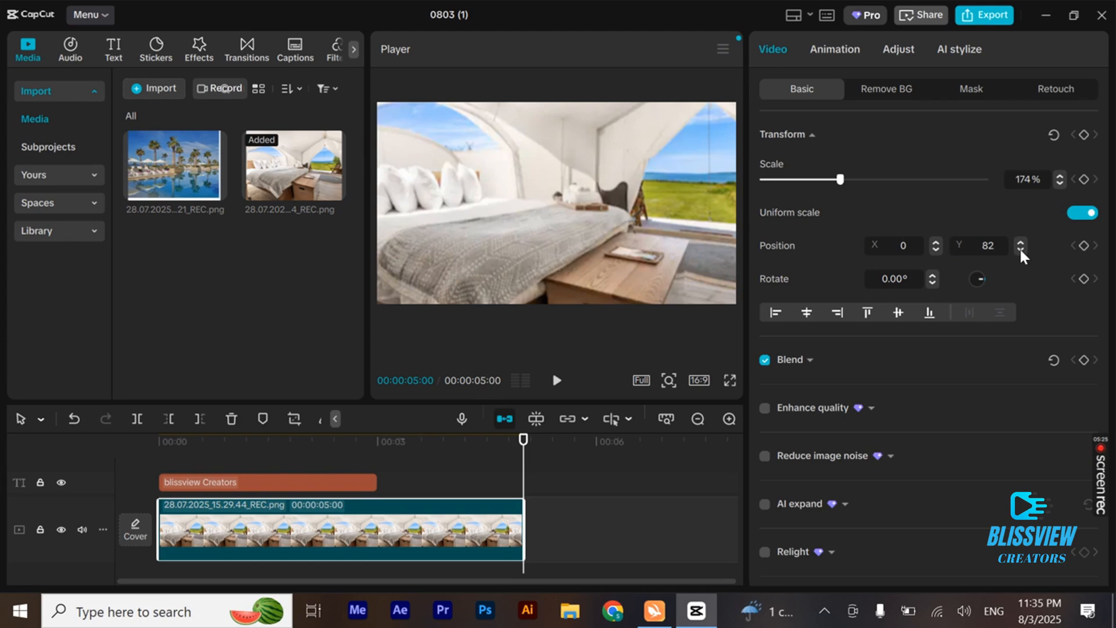
{"action": "double_click", "coordinate": [988, 245]}
{"action": "type", "text": "0"}
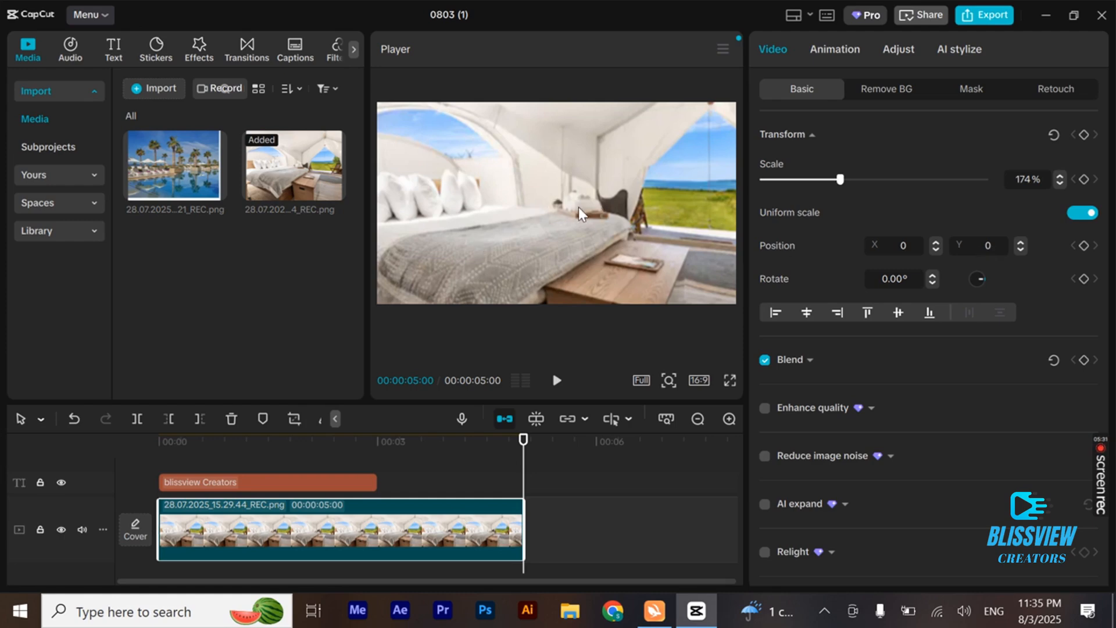
{"action": "left_click_drag", "start_coordinate": [567, 207], "coordinate": [625, 226]}
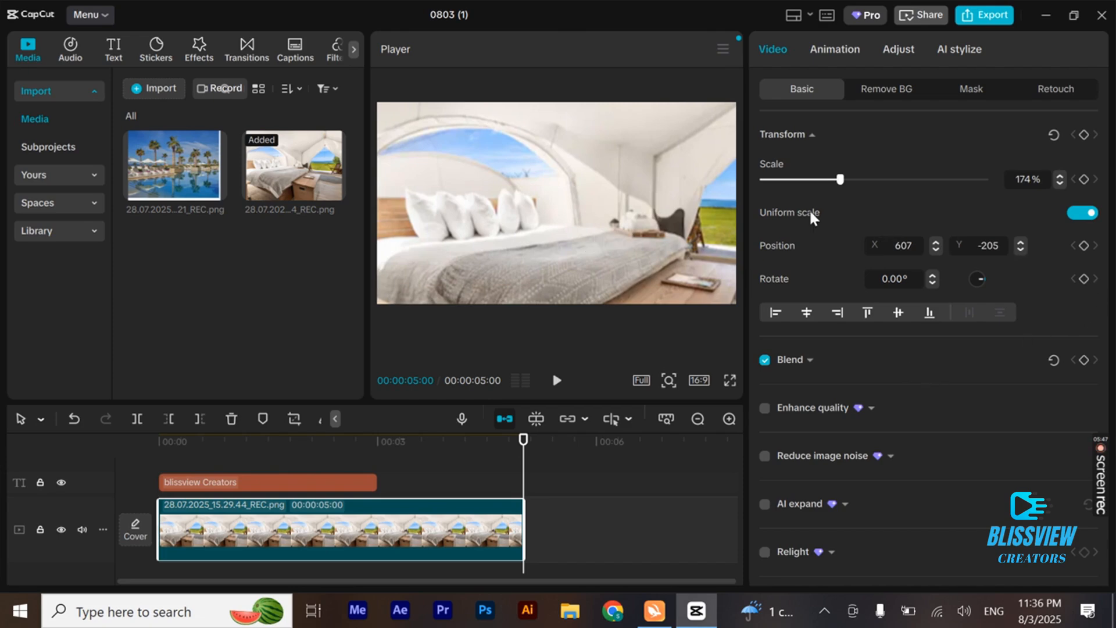
View the image's available blend modes and try an opacity of 0% before restoring it to 100%.
{"action": "left_click", "coordinate": [811, 366]}
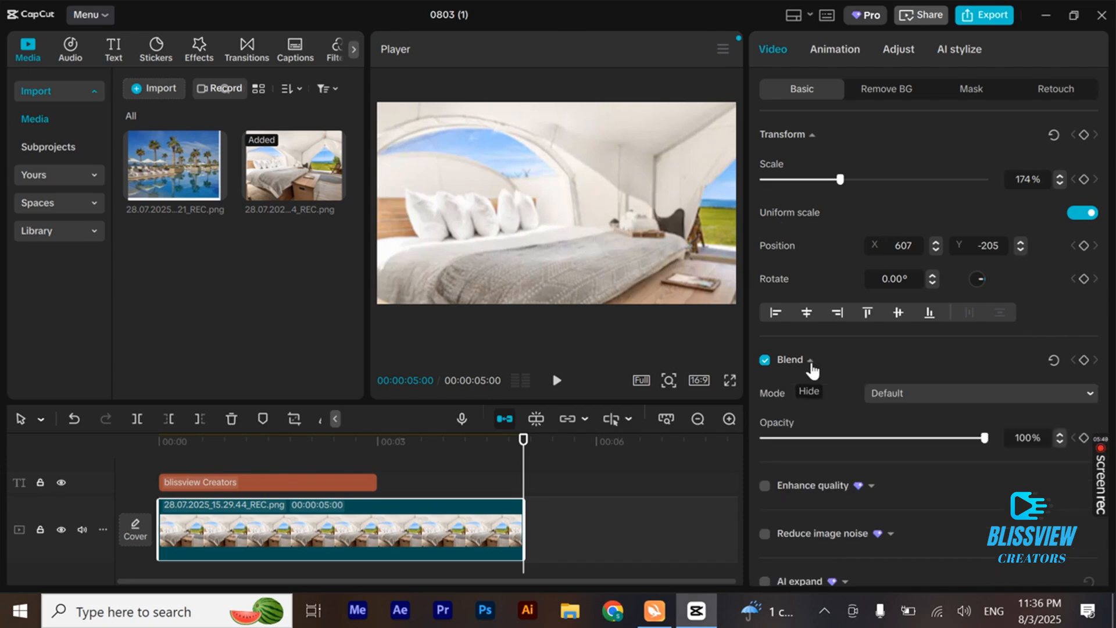
{"action": "left_click", "coordinate": [811, 366]}
{"action": "left_click", "coordinate": [1063, 395]}
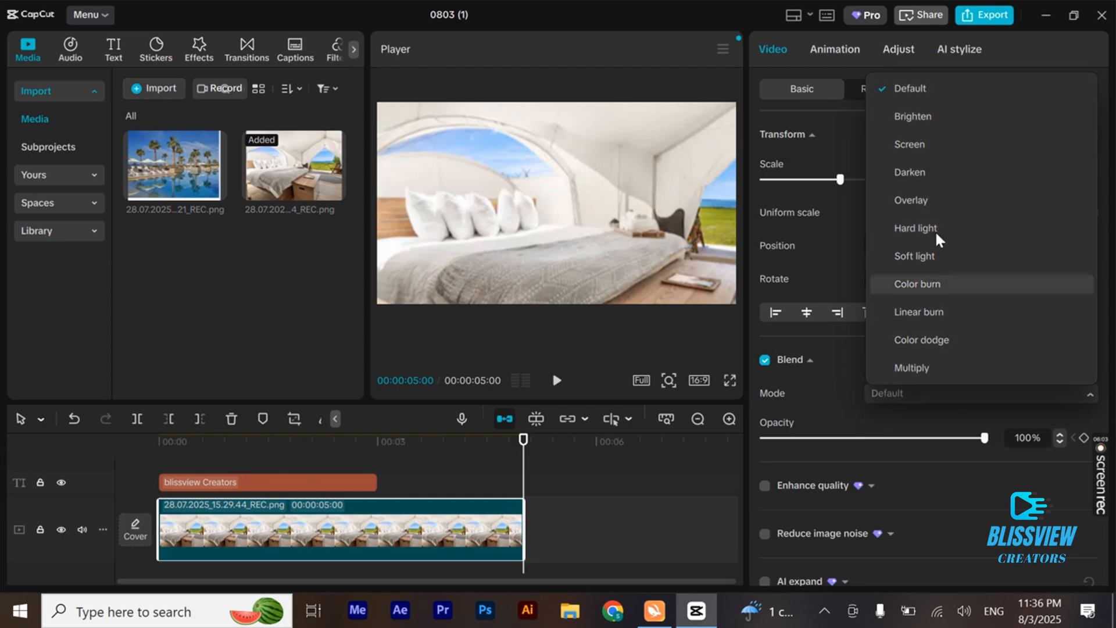
{"action": "left_click", "coordinate": [842, 391]}
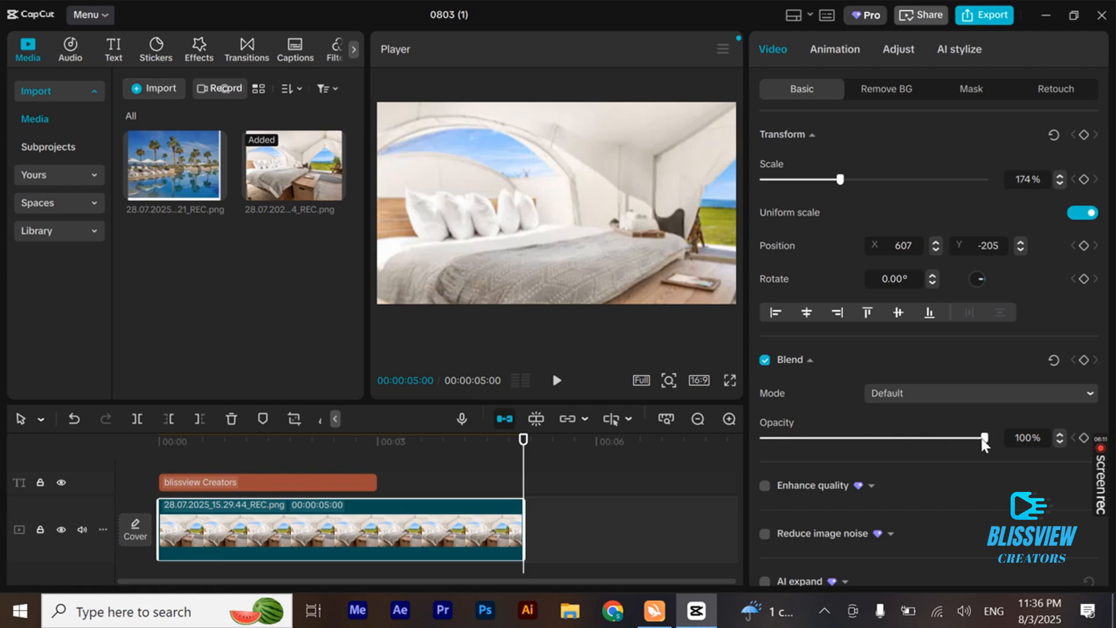
{"action": "left_click_drag", "start_coordinate": [983, 442], "coordinate": [711, 469]}
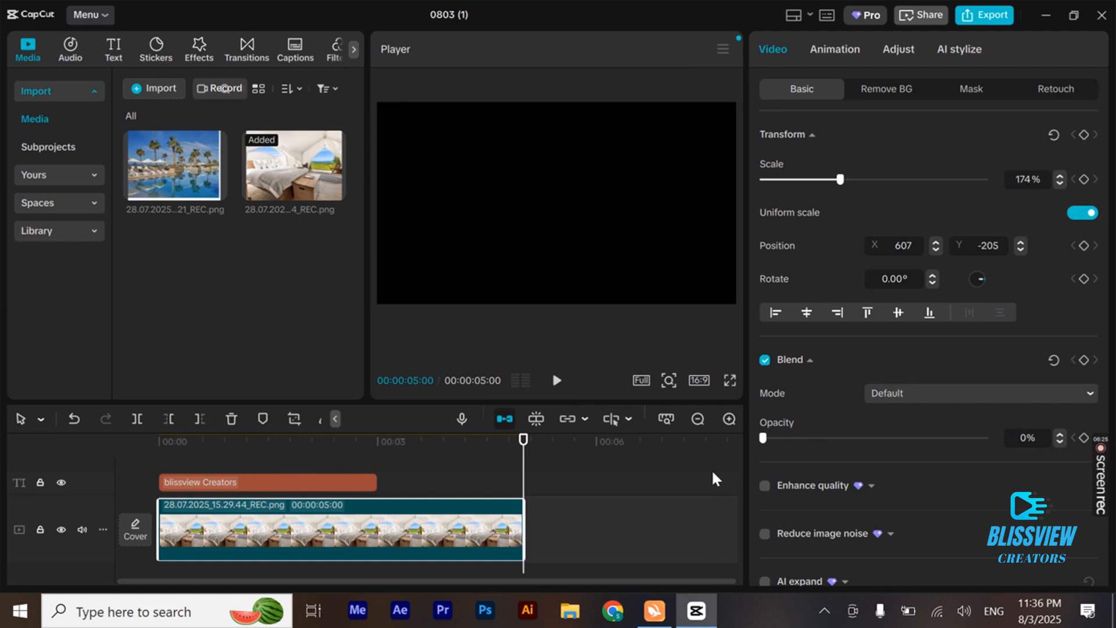
{"action": "left_click_drag", "start_coordinate": [763, 437], "coordinate": [1003, 439]}
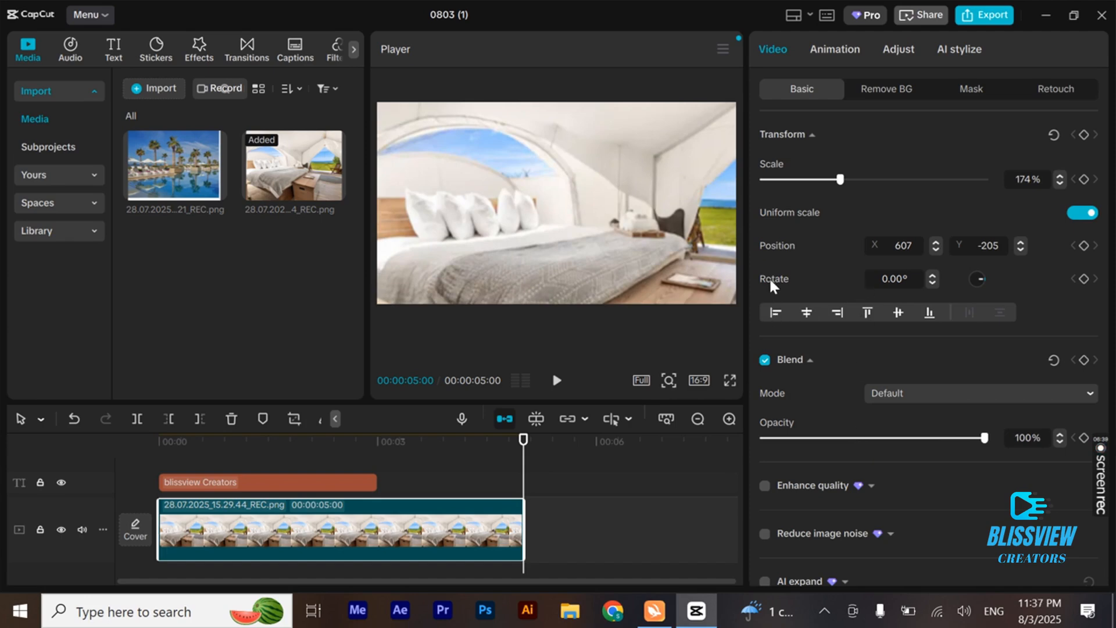
Try the left, center, right, top, middle and bottom alignments on the tent bedroom image.
{"action": "left_click", "coordinate": [773, 312]}
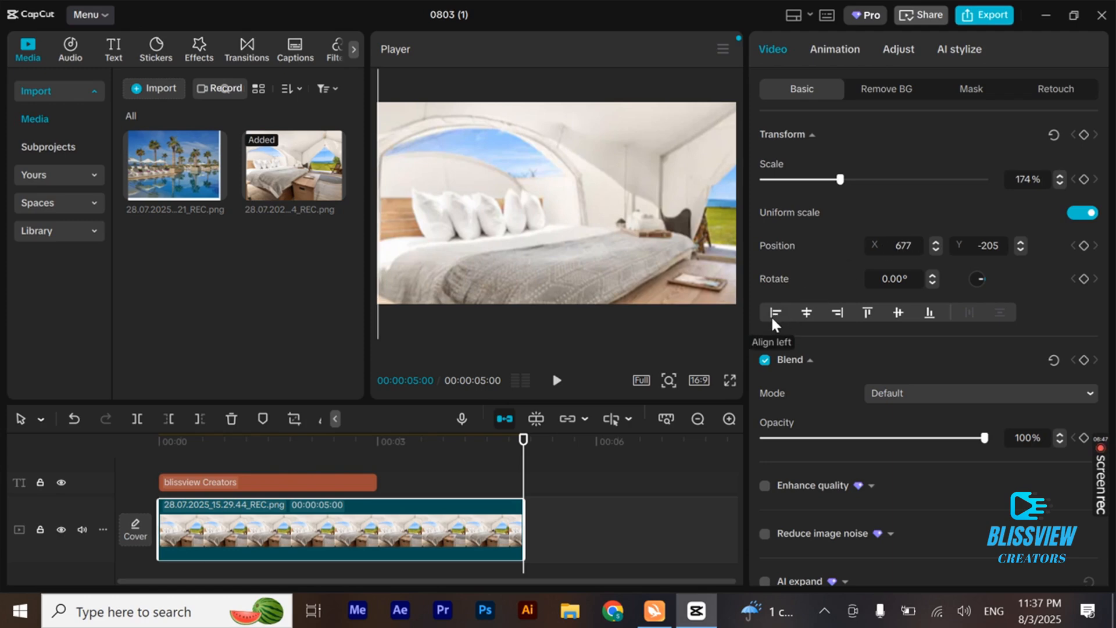
{"action": "left_click", "coordinate": [807, 315]}
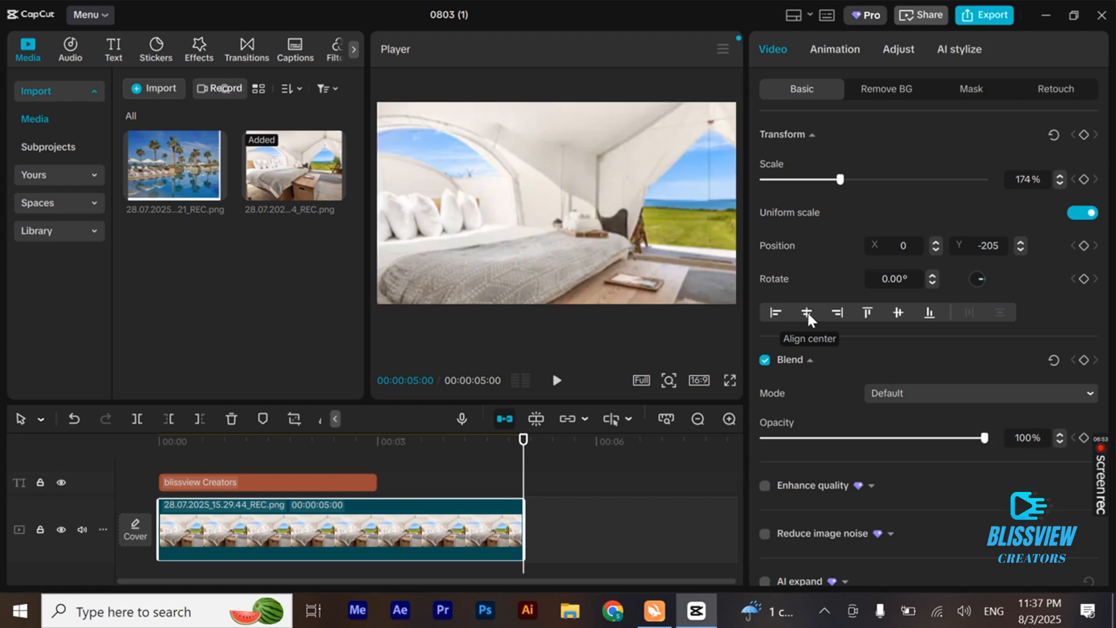
{"action": "left_click", "coordinate": [841, 314]}
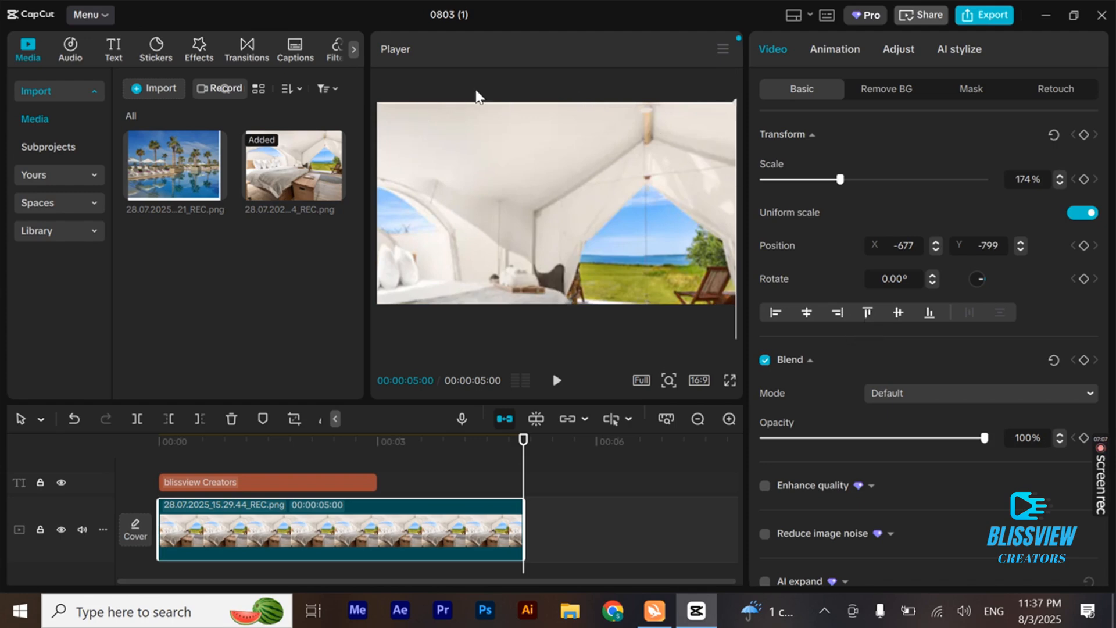
{"action": "left_click", "coordinate": [897, 312]}
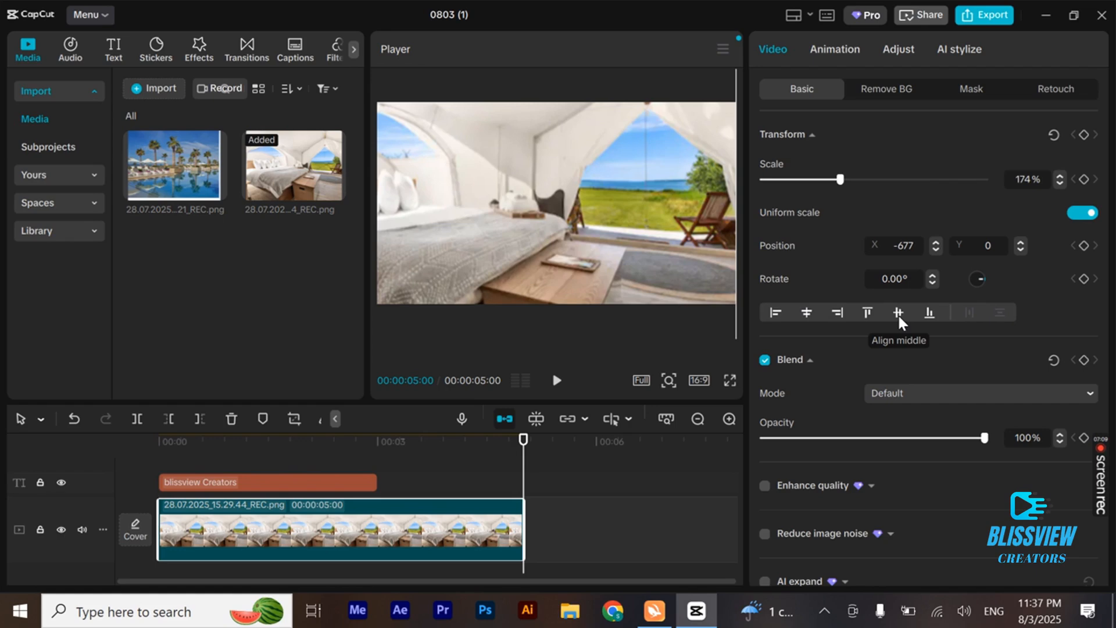
{"action": "left_click", "coordinate": [929, 314]}
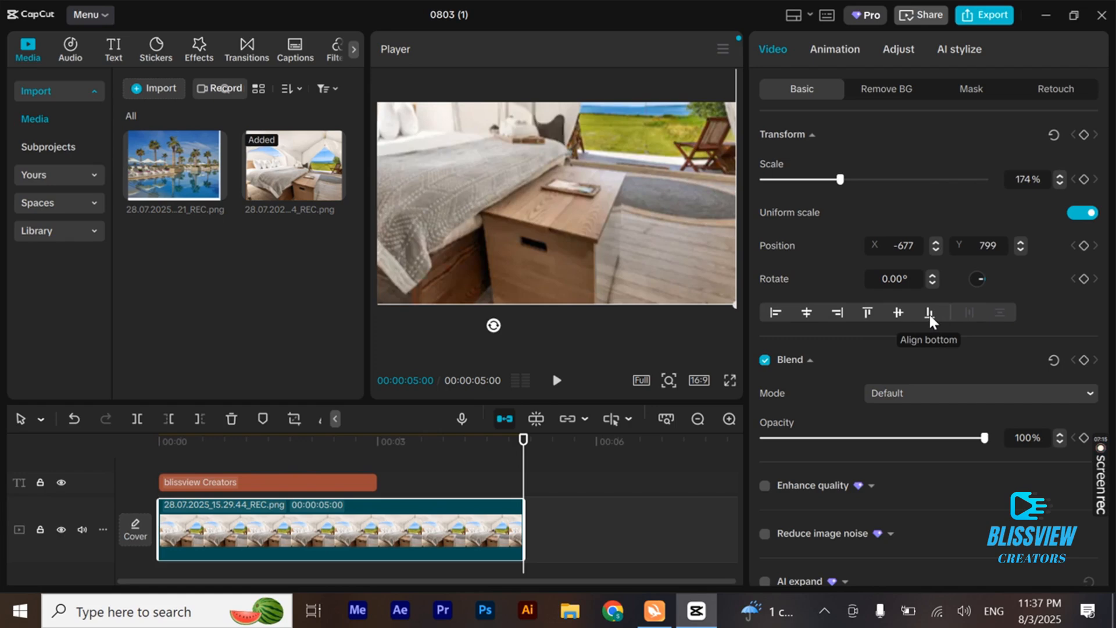
Align the tent bedroom image to the left edge and vertical middle of the canvas.
{"action": "left_click", "coordinate": [768, 315]}
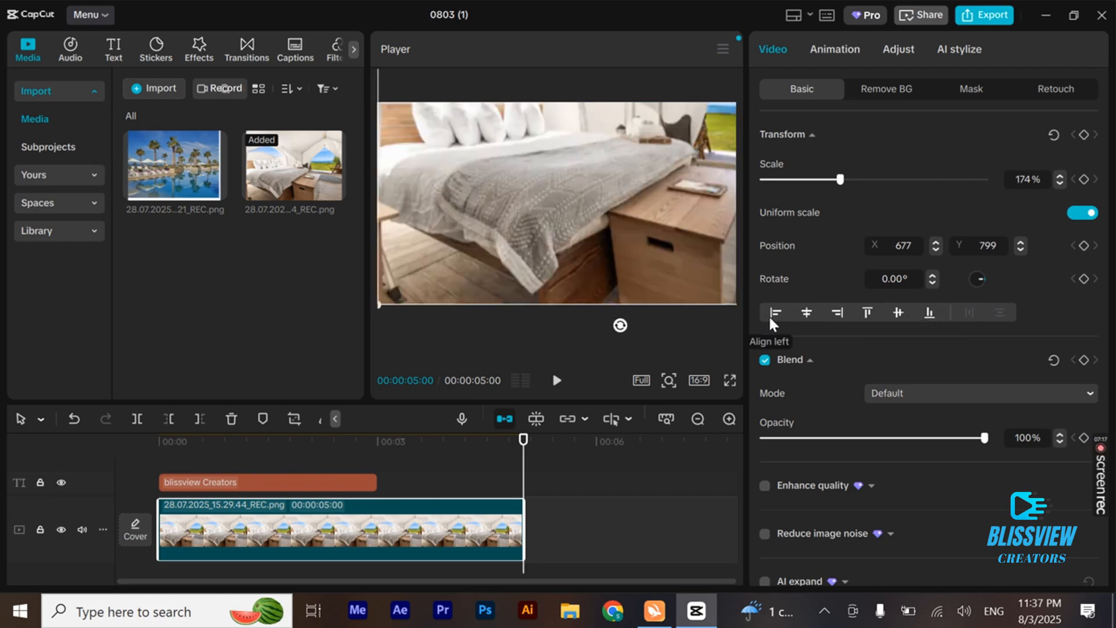
{"action": "left_click", "coordinate": [897, 313]}
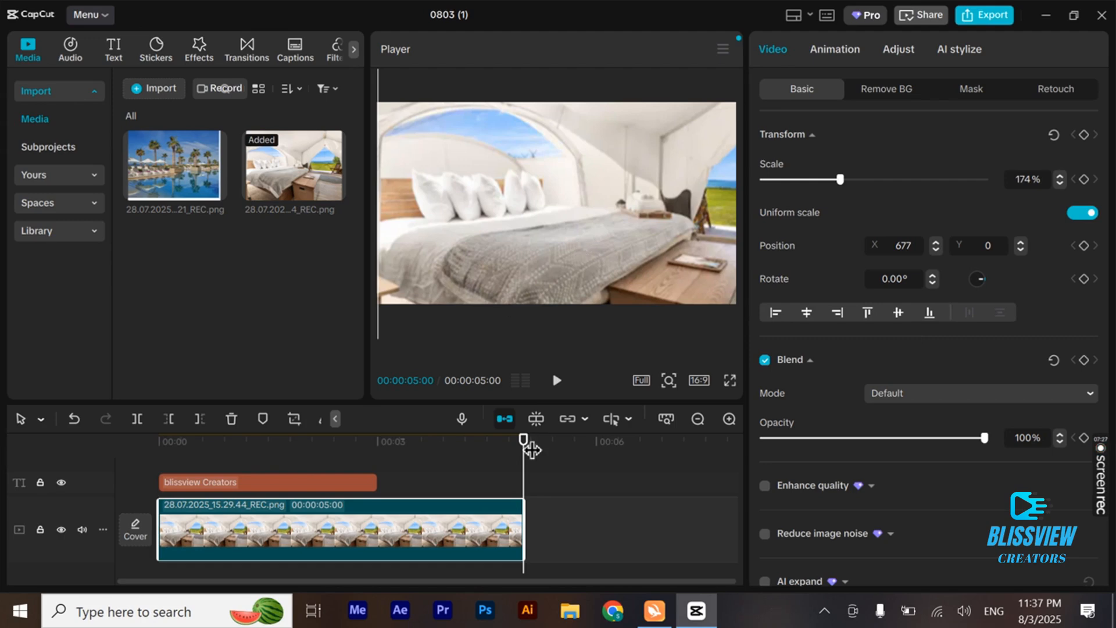
Trim the end of the tent bedroom image clip on the timeline to about 2 seconds.
{"action": "left_click_drag", "start_coordinate": [526, 449], "coordinate": [479, 493]}
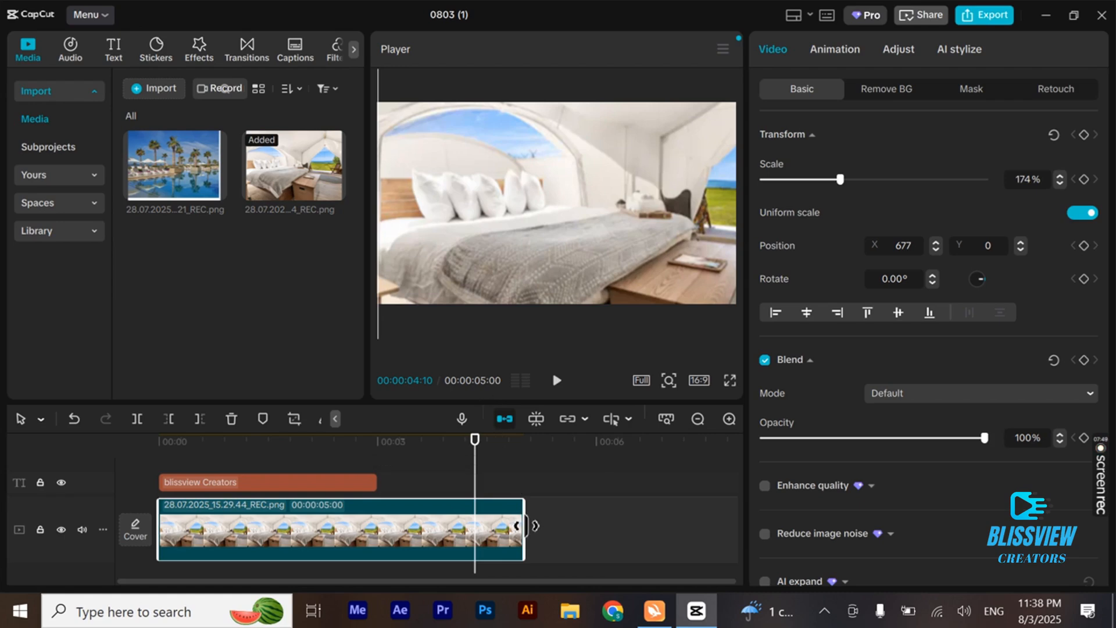
{"action": "left_click_drag", "start_coordinate": [525, 525], "coordinate": [307, 543]}
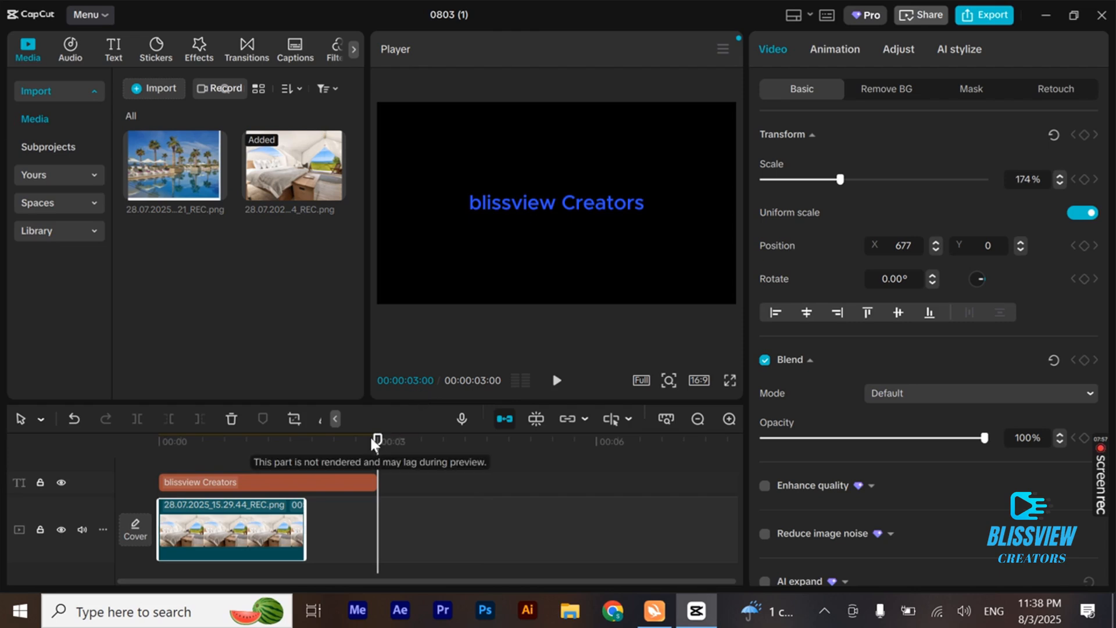
Trim the end of the blissview Creators title clip to match the end of the image clip at about 2 seconds.
{"action": "left_click_drag", "start_coordinate": [308, 463], "coordinate": [288, 484]}
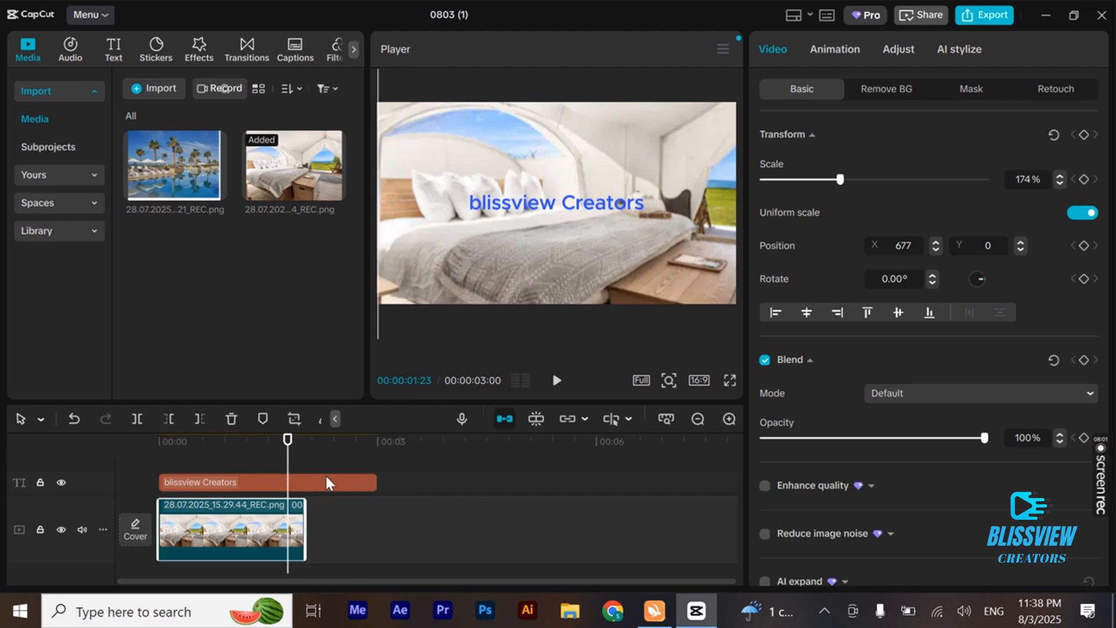
{"action": "left_click", "coordinate": [326, 482]}
{"action": "left_click_drag", "start_coordinate": [374, 482], "coordinate": [303, 491]}
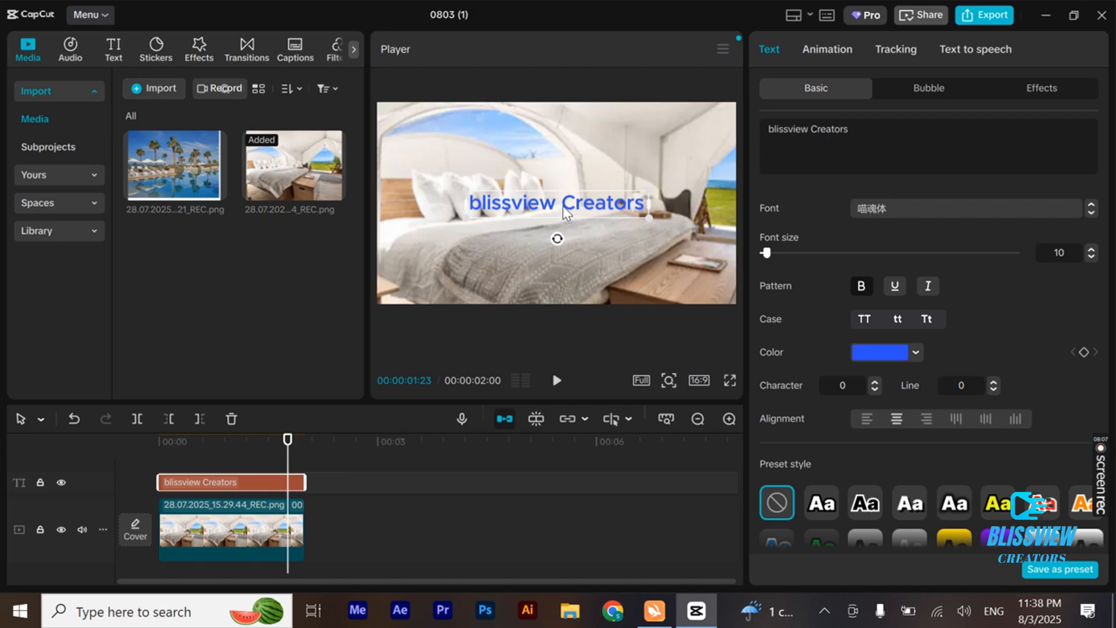
Move the blissview Creators title to the lower center of the frame at about Y -733 and scale it to about 93%.
{"action": "left_click_drag", "start_coordinate": [563, 206], "coordinate": [564, 274]}
{"action": "mouse_move", "coordinate": [649, 287]}
{"action": "left_mouse_down"}
{"action": "mouse_move", "coordinate": [617, 279]}
{"action": "mouse_move", "coordinate": [642, 286]}
{"action": "left_mouse_up"}
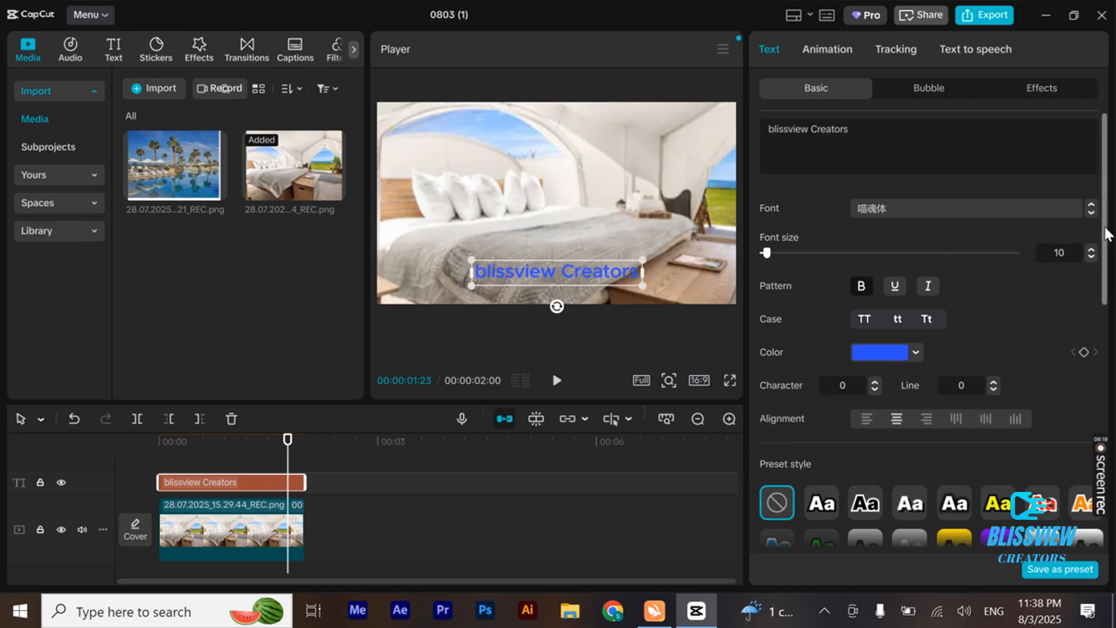
Try the first-row outlined preset styles on the blissview Creators title, including white, black, yellow, red and orange.
{"action": "scroll", "coordinate": [929, 332], "scroll_direction": "down", "scroll_amount": 3}
{"action": "left_click_drag", "start_coordinate": [1104, 270], "coordinate": [1104, 287]}
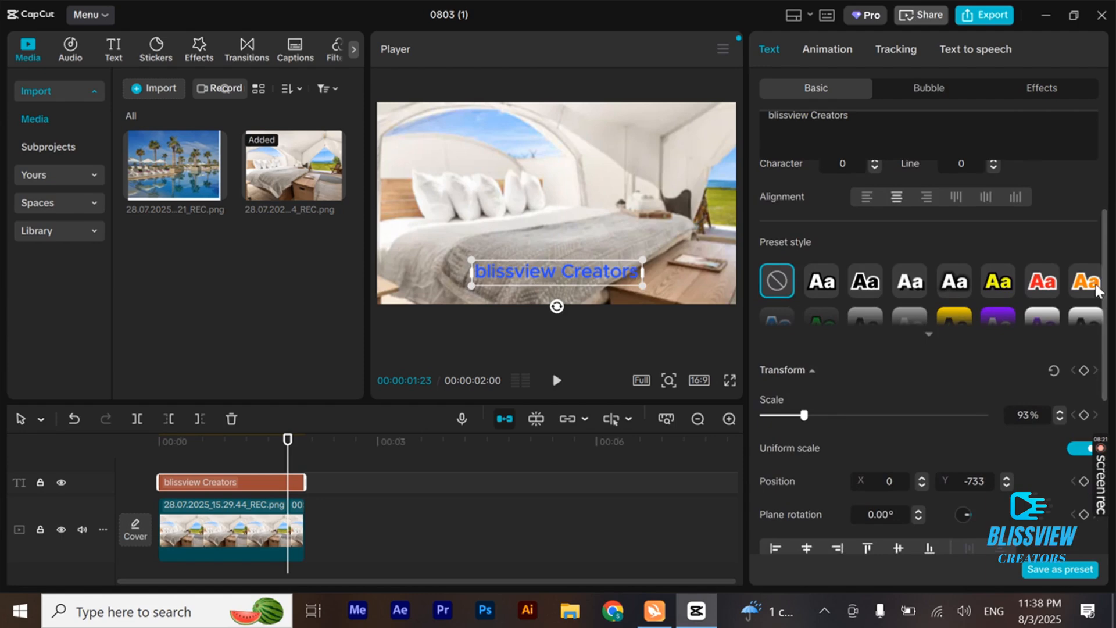
{"action": "left_click", "coordinate": [824, 285]}
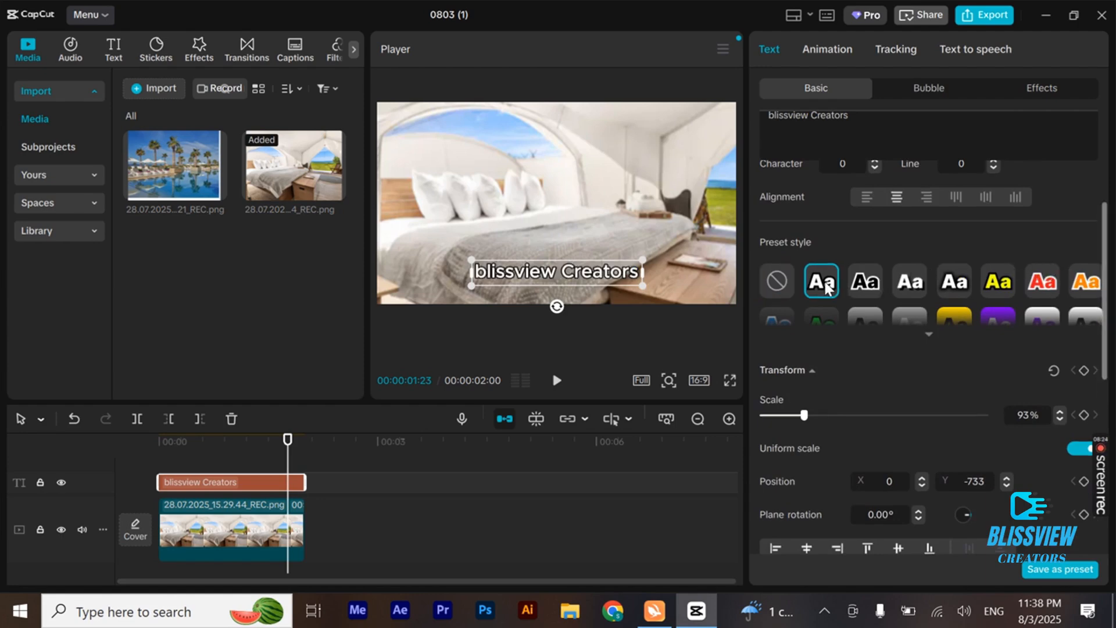
{"action": "left_click", "coordinate": [866, 284]}
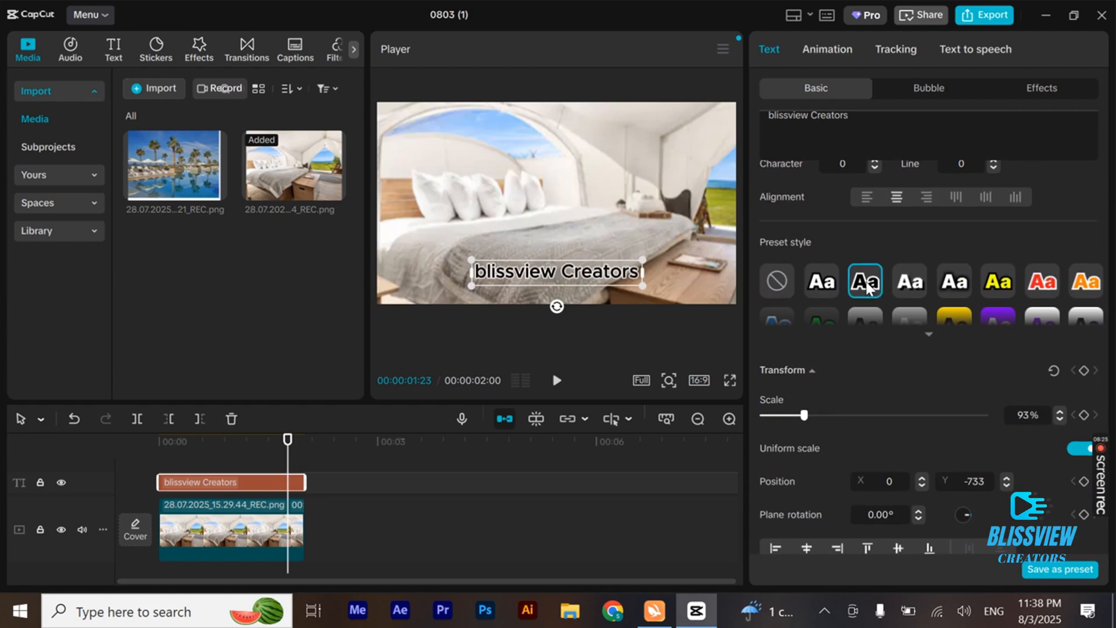
{"action": "left_click", "coordinate": [908, 287]}
{"action": "left_click", "coordinate": [995, 285]}
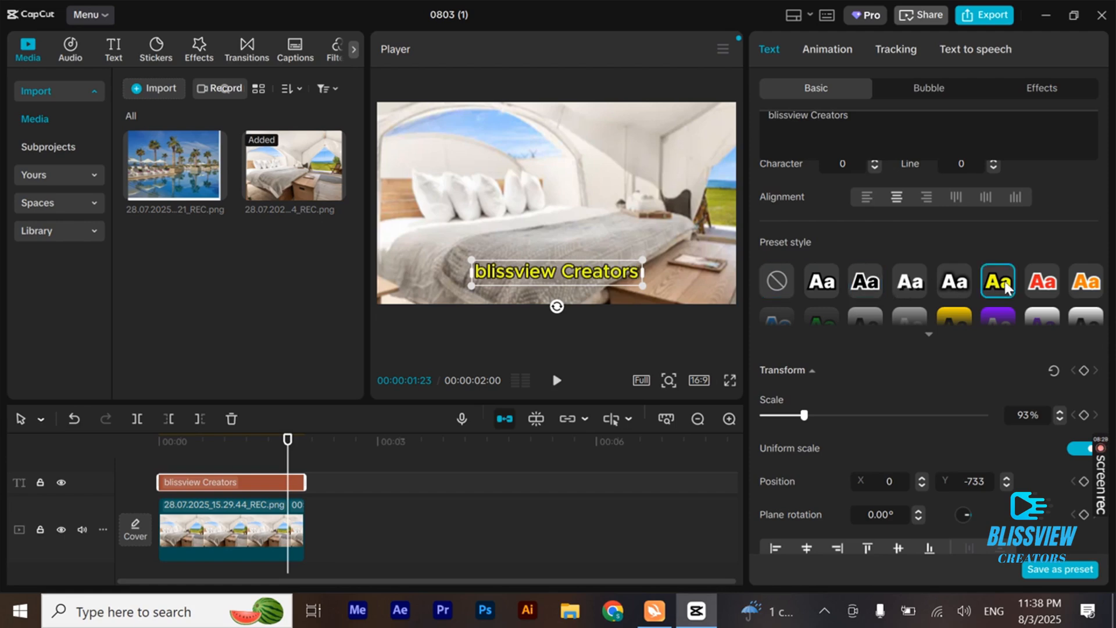
{"action": "left_click", "coordinate": [1052, 284]}
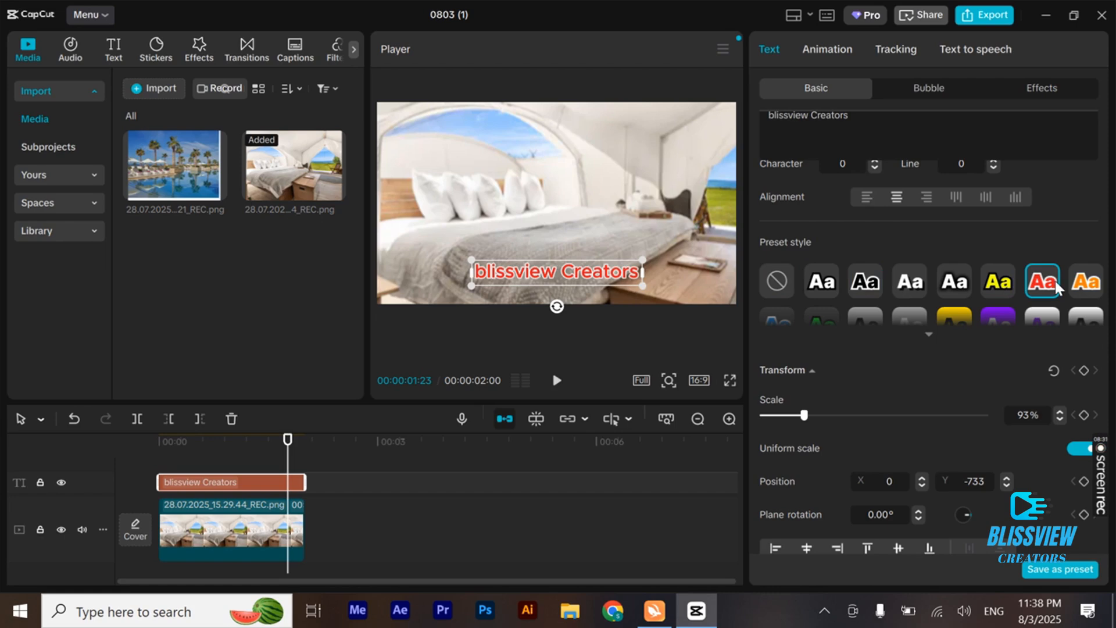
{"action": "left_click", "coordinate": [1084, 285]}
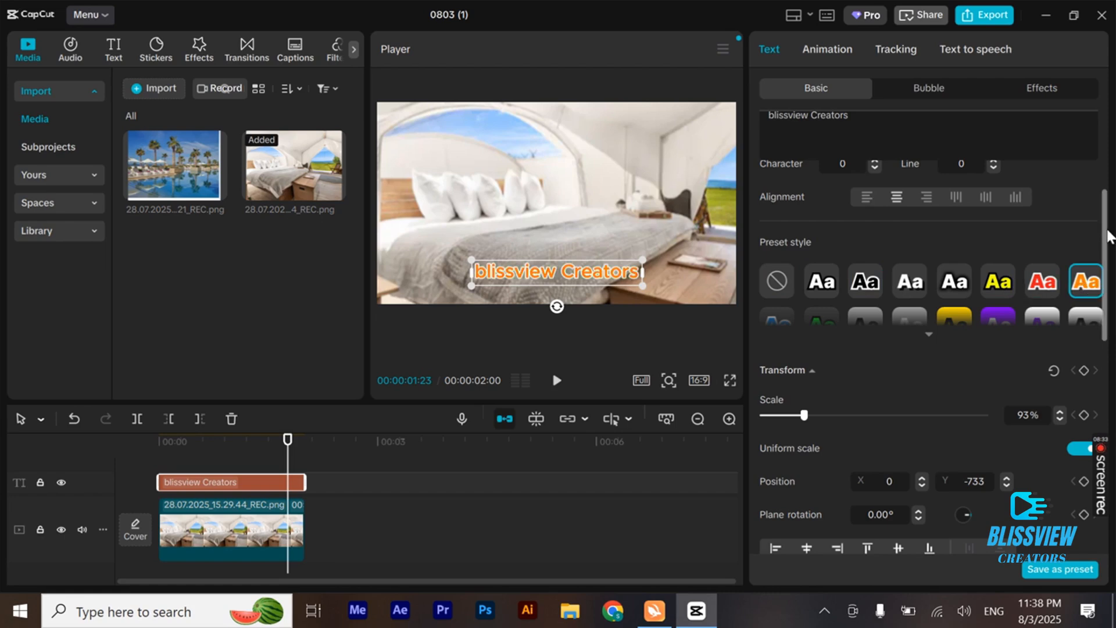
Expand the title's preset style list to reveal all the available styles.
{"action": "left_click_drag", "start_coordinate": [1105, 249], "coordinate": [1107, 276]}
{"action": "scroll", "coordinate": [1000, 299], "scroll_direction": "up", "scroll_amount": 3}
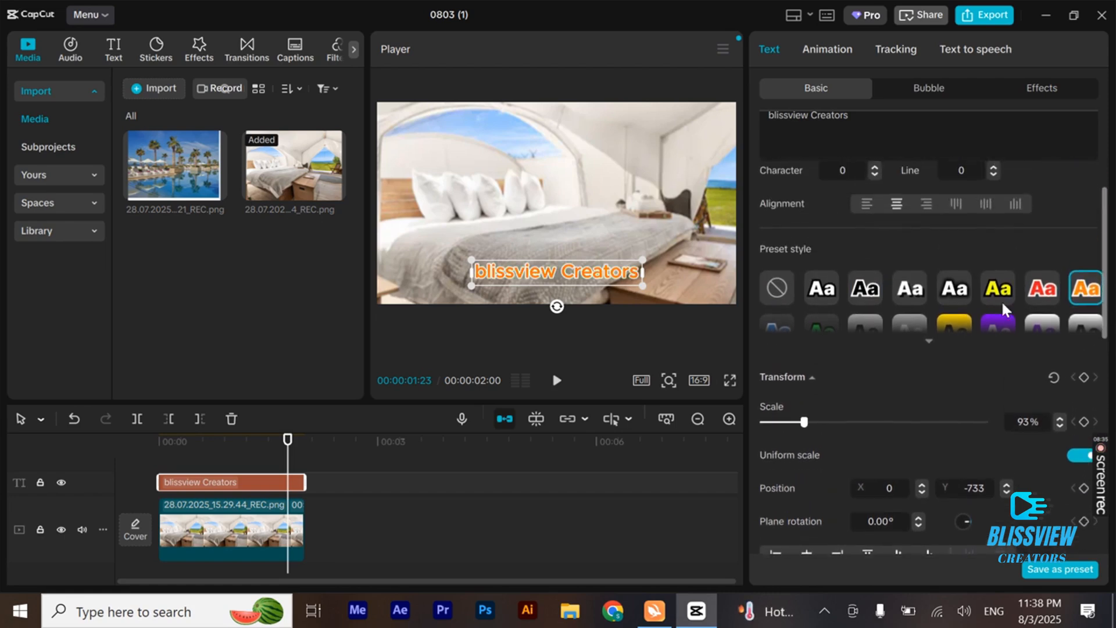
{"action": "left_click", "coordinate": [927, 343]}
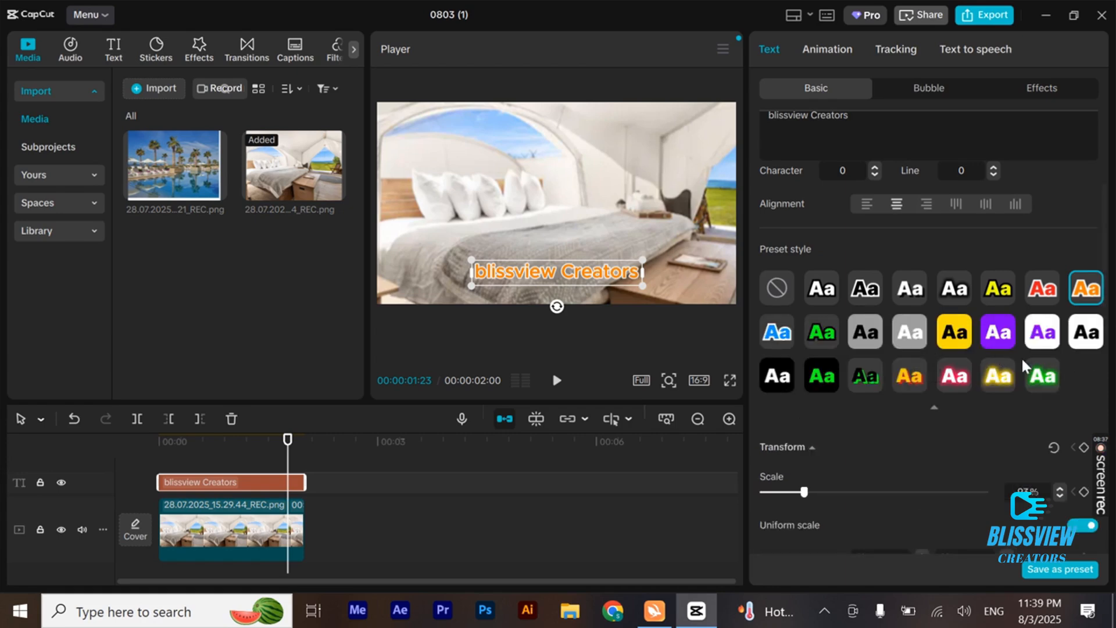
Try the yellow glow, yellow background, blue with white outline and green with black outline presets on the title.
{"action": "left_click", "coordinate": [991, 384]}
{"action": "left_click", "coordinate": [955, 342]}
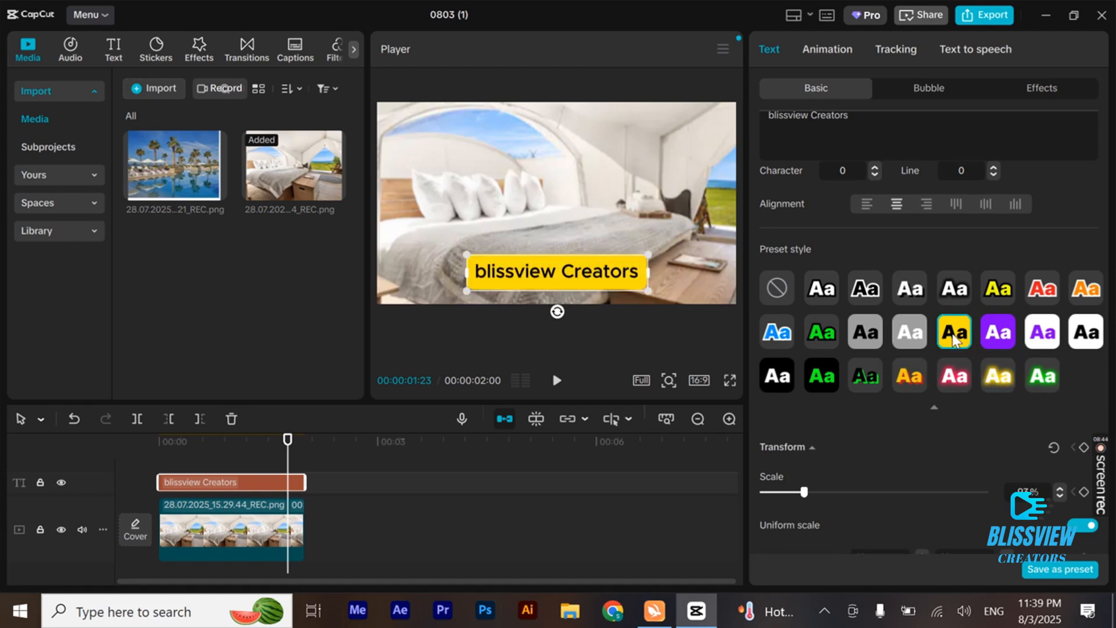
{"action": "left_click", "coordinate": [995, 381]}
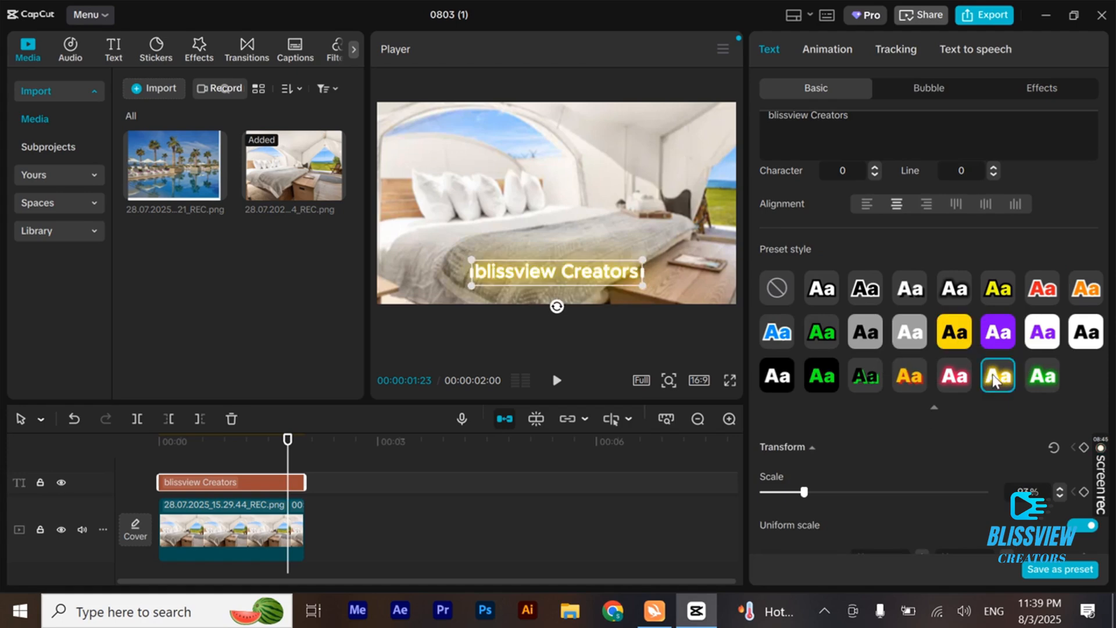
{"action": "left_click", "coordinate": [776, 336]}
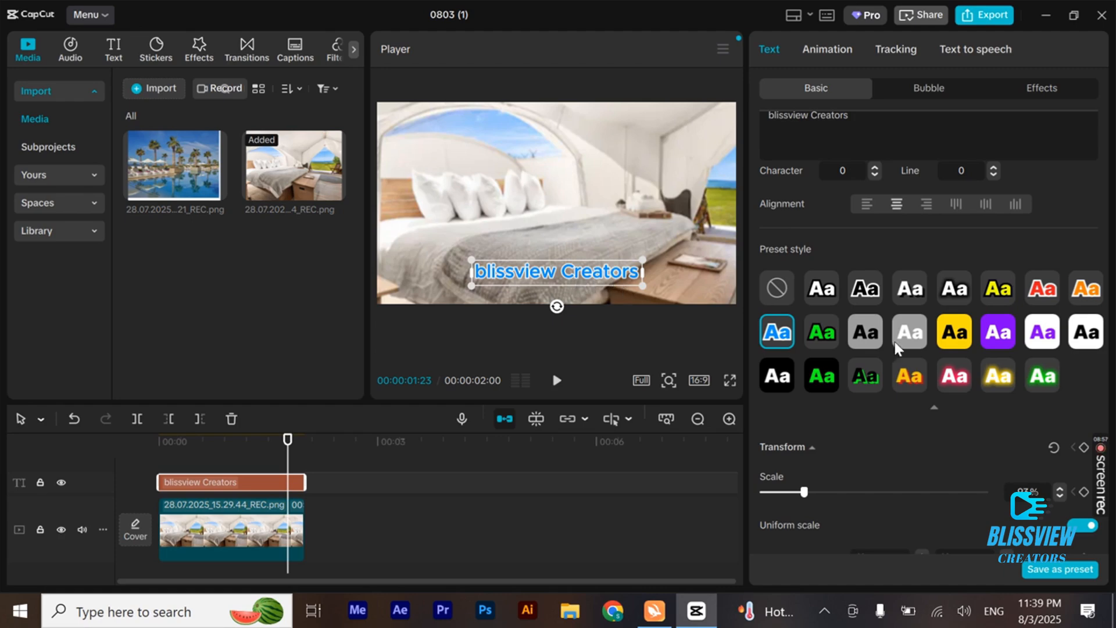
{"action": "left_click", "coordinate": [814, 330]}
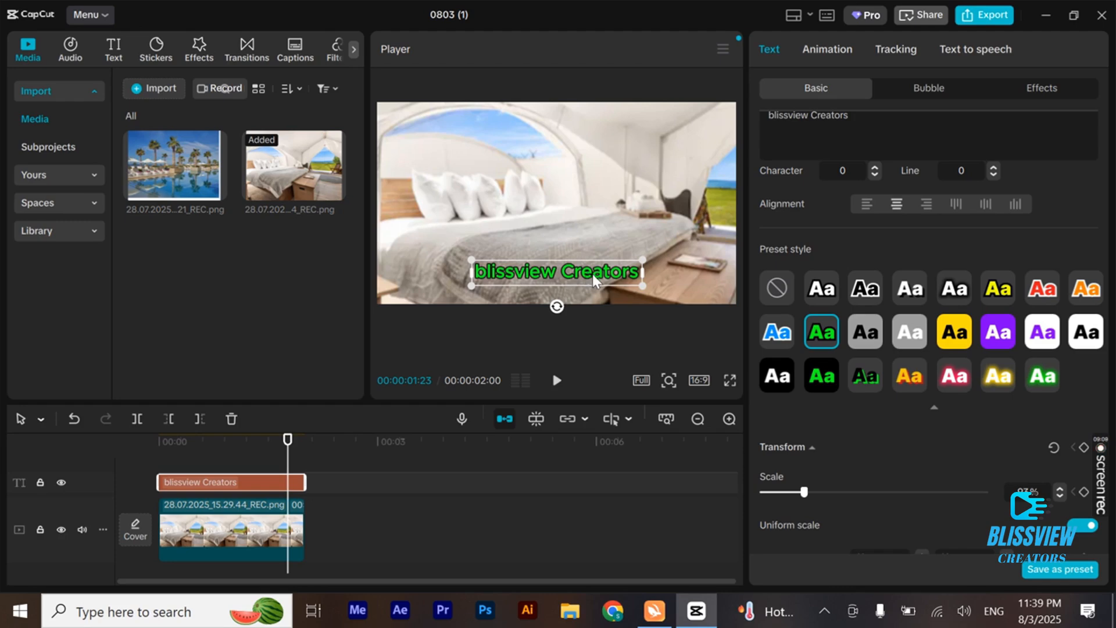
Try the background presets on the title: both gray ones, yellow, purple, white with purple text and white with black text.
{"action": "left_click", "coordinate": [859, 336]}
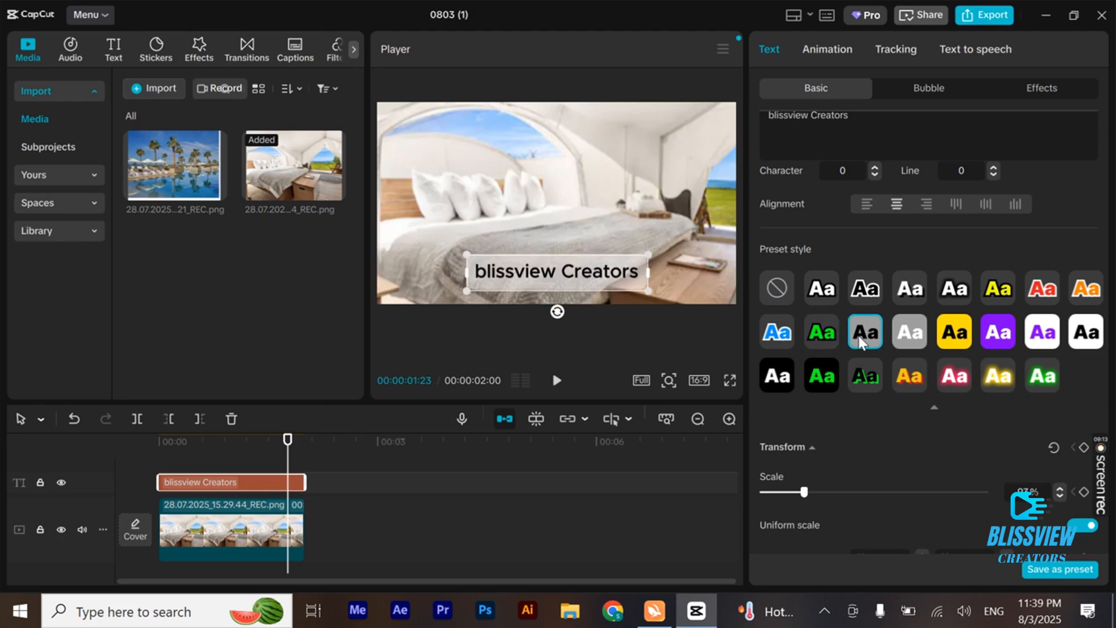
{"action": "left_click", "coordinate": [904, 336]}
{"action": "left_click", "coordinate": [952, 343]}
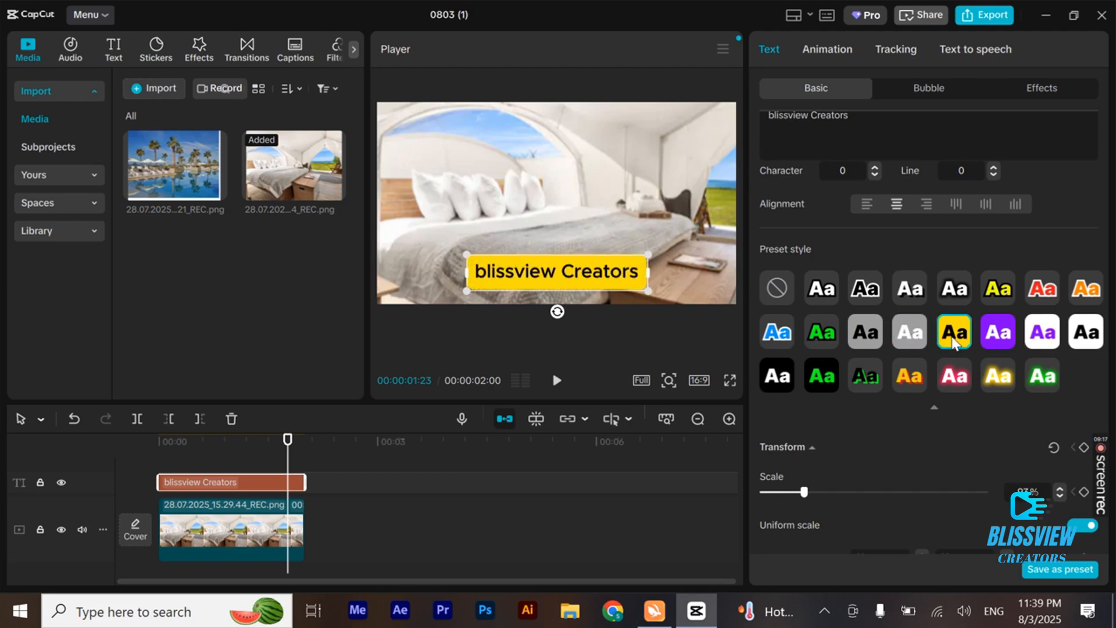
{"action": "left_click", "coordinate": [1008, 337]}
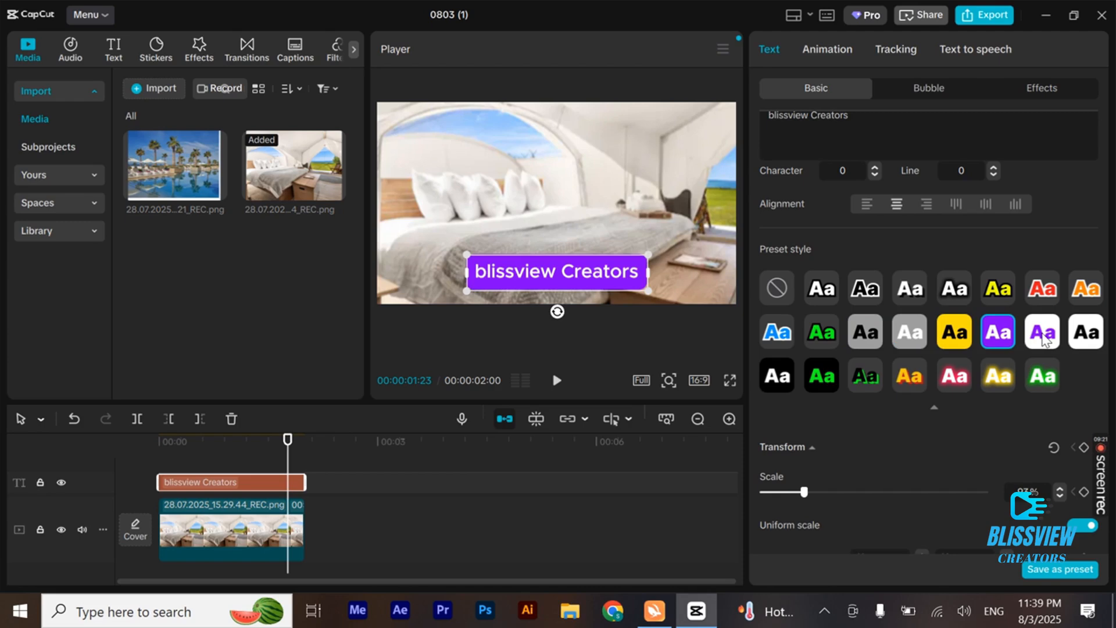
{"action": "left_click", "coordinate": [1043, 338]}
{"action": "scroll", "coordinate": [1107, 160], "scroll_direction": "up", "scroll_amount": 2}
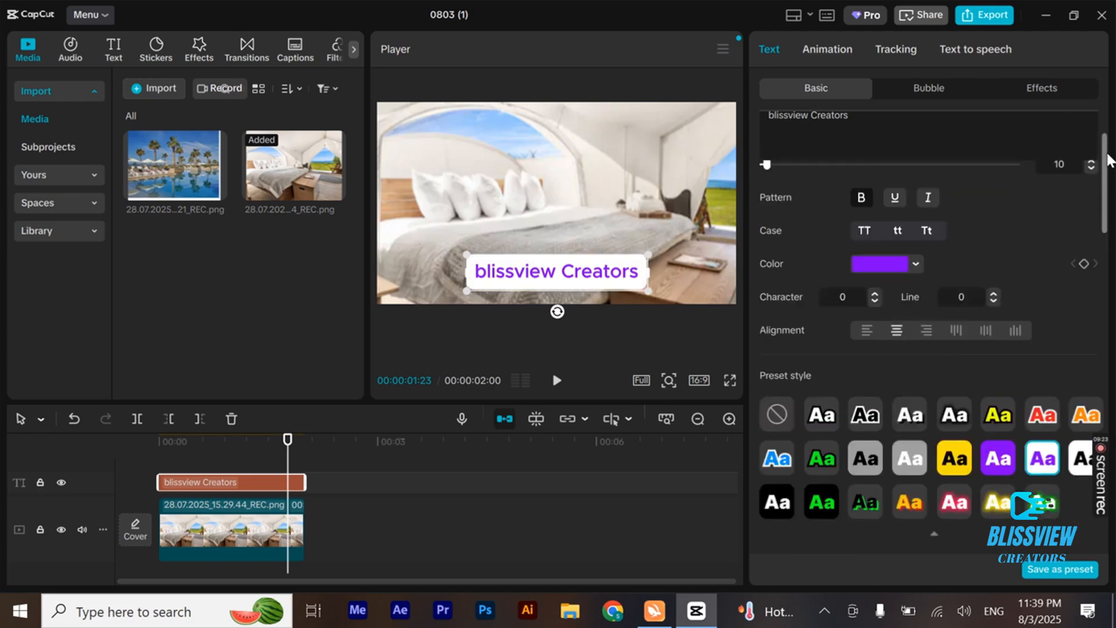
{"action": "scroll", "coordinate": [1005, 442], "scroll_direction": "down", "scroll_amount": 2}
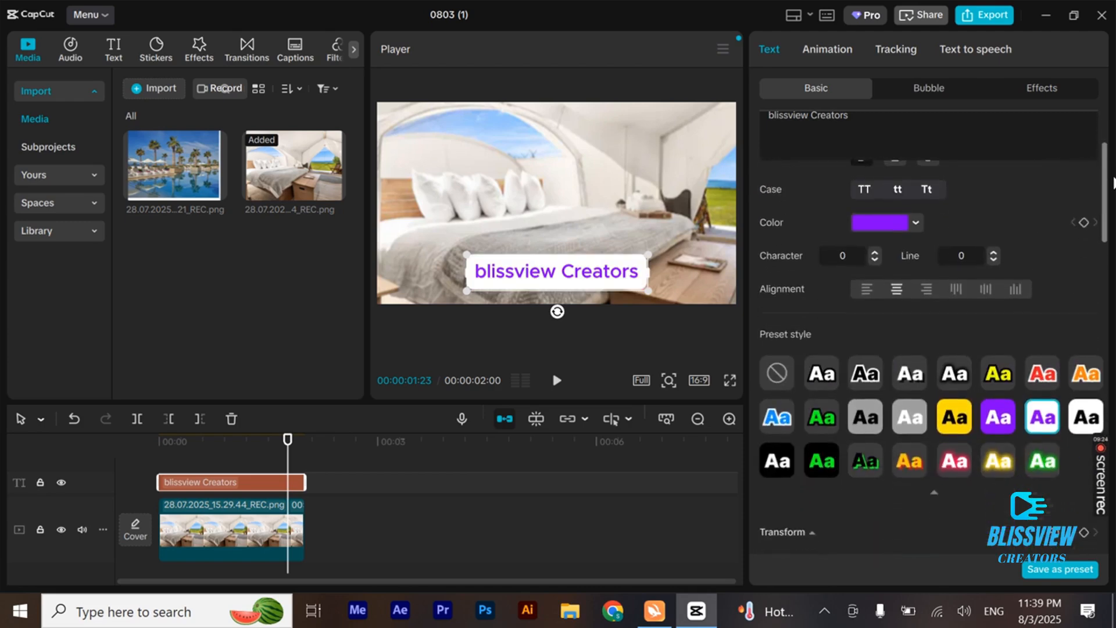
{"action": "left_click", "coordinate": [1082, 414]}
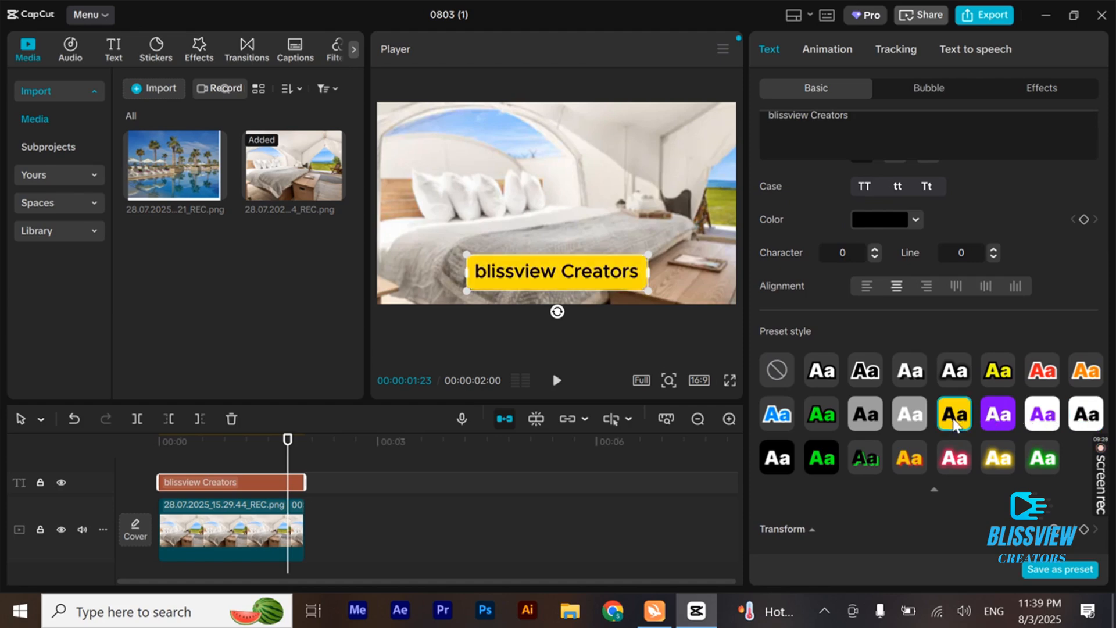
Apply the yellow background preset to the title and set its text color to red (hex E00B0B).
{"action": "left_click", "coordinate": [956, 422]}
{"action": "left_click", "coordinate": [916, 221]}
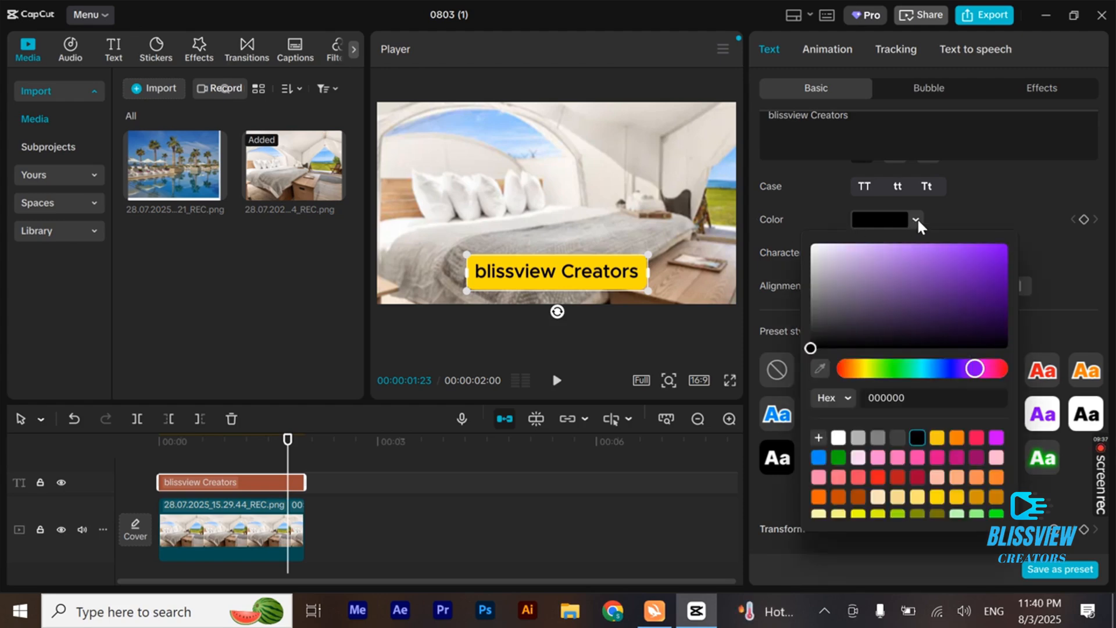
{"action": "left_click", "coordinate": [1000, 367]}
{"action": "left_click_drag", "start_coordinate": [1000, 366], "coordinate": [832, 376]}
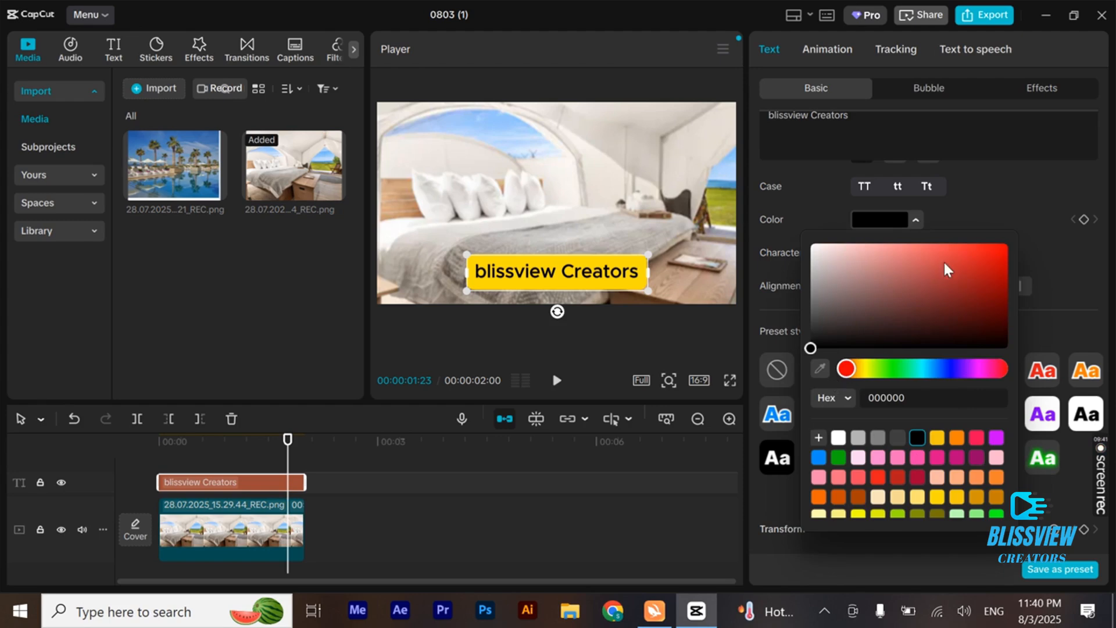
{"action": "left_click", "coordinate": [997, 256]}
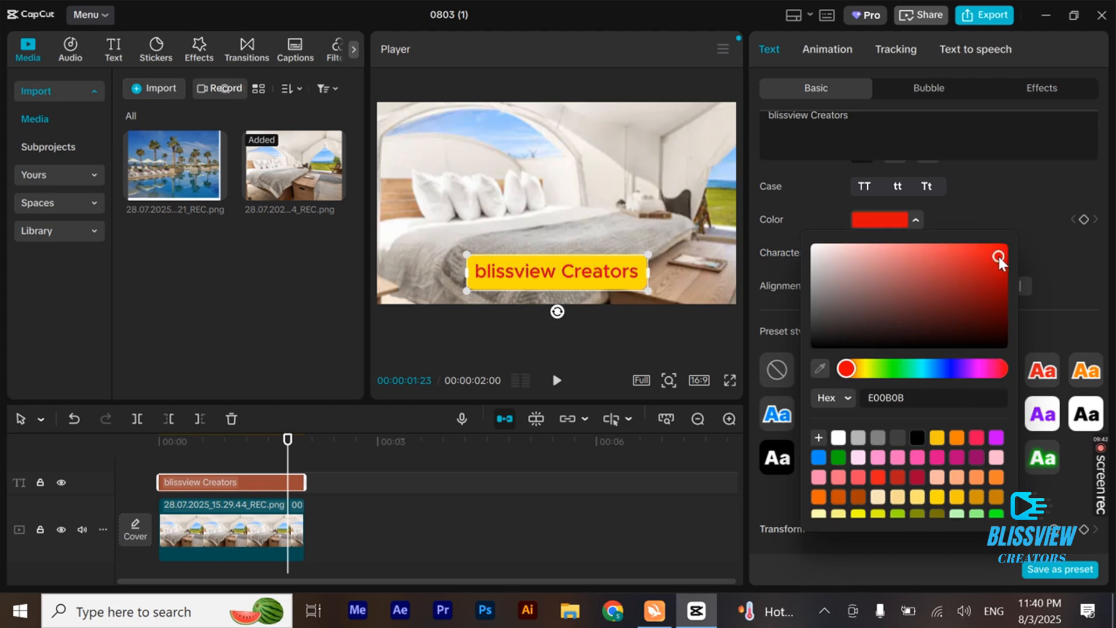
{"action": "left_click", "coordinate": [1001, 219]}
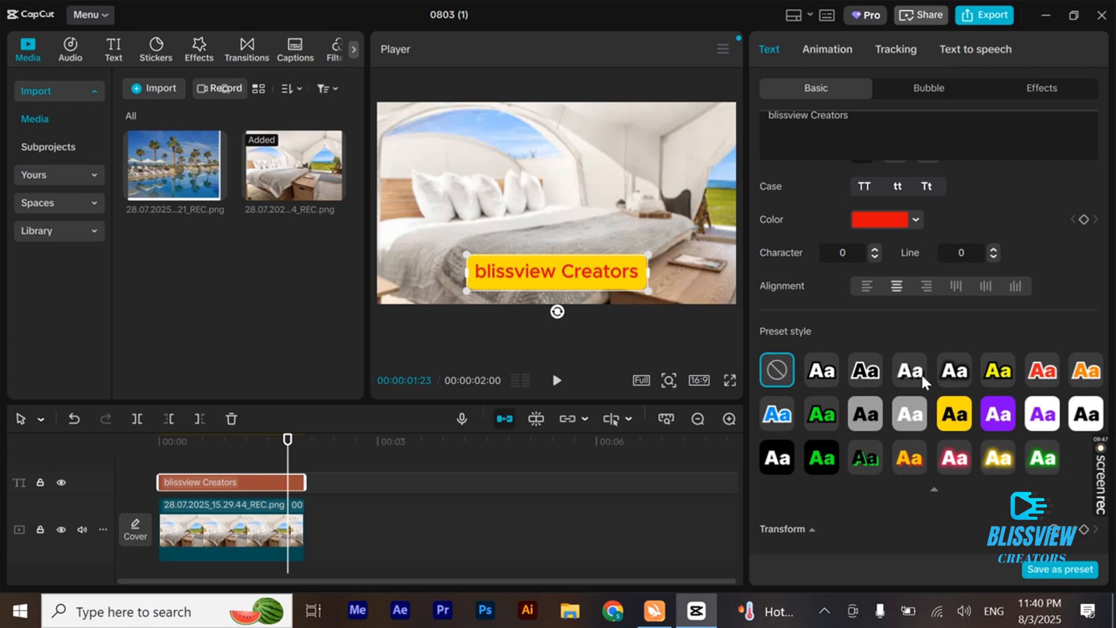
Apply the green preset with black outline to the title and change its text color to blue (hex 009FFF).
{"action": "left_click", "coordinate": [818, 418]}
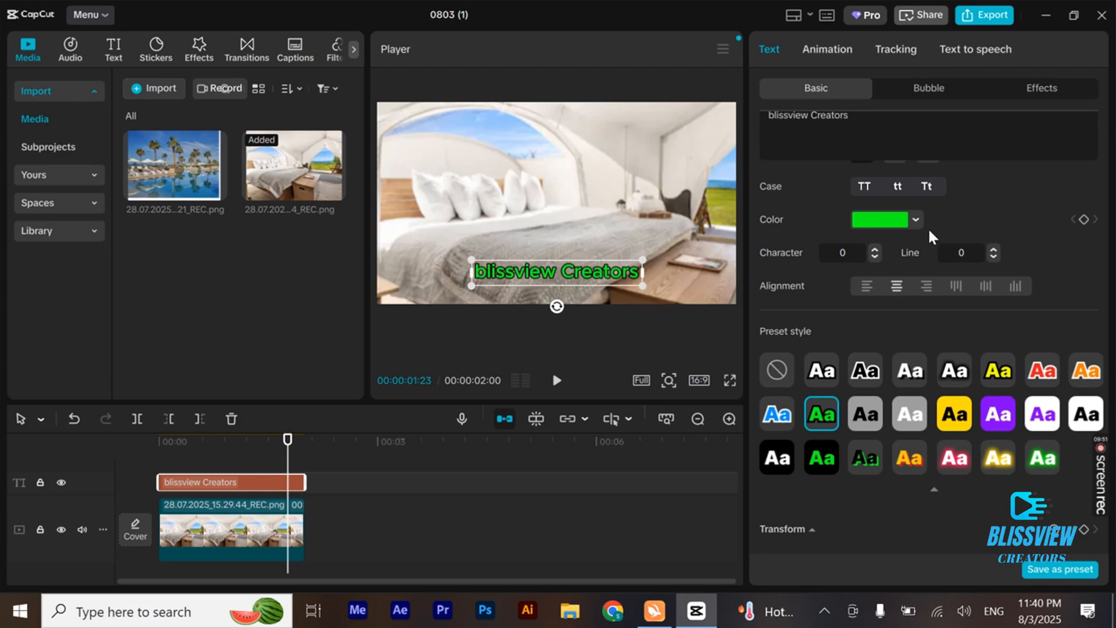
{"action": "left_click", "coordinate": [914, 220]}
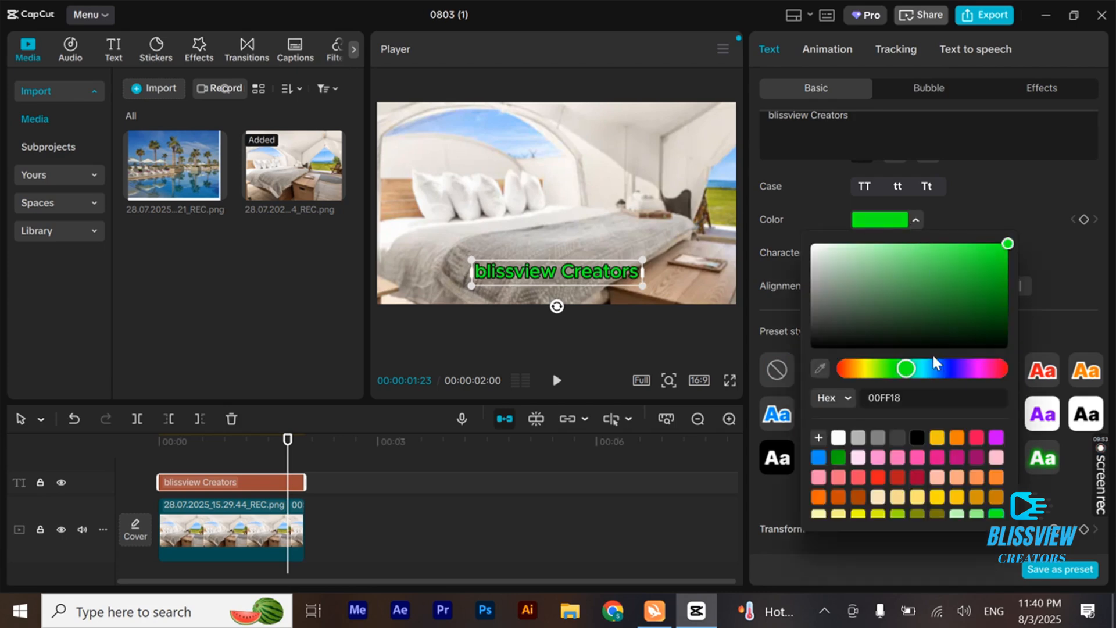
{"action": "left_click", "coordinate": [928, 369]}
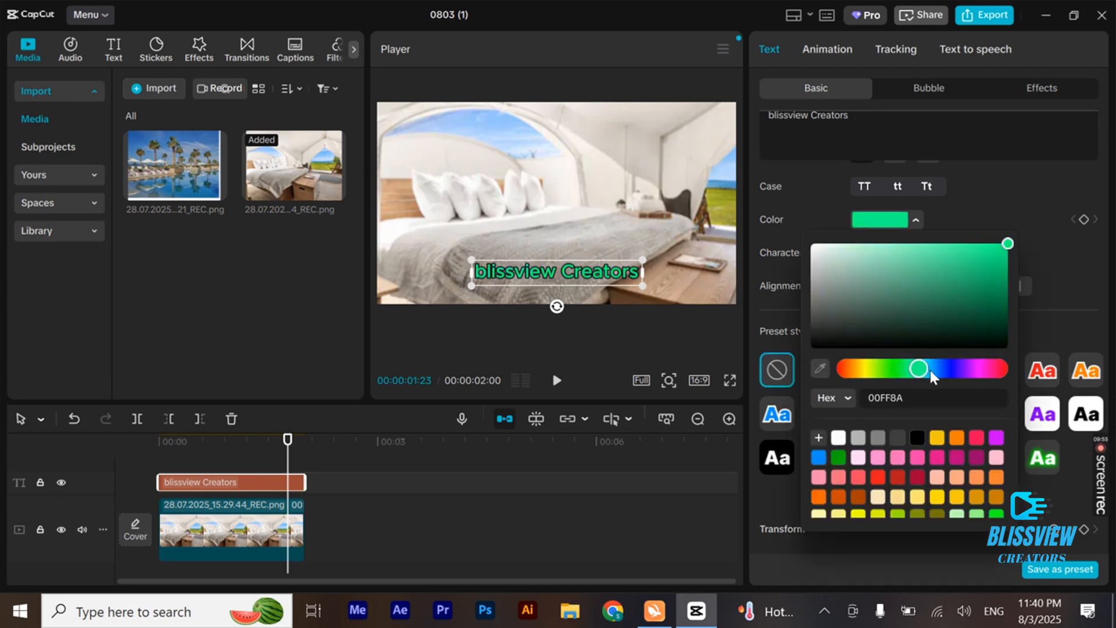
{"action": "left_click", "coordinate": [930, 370]}
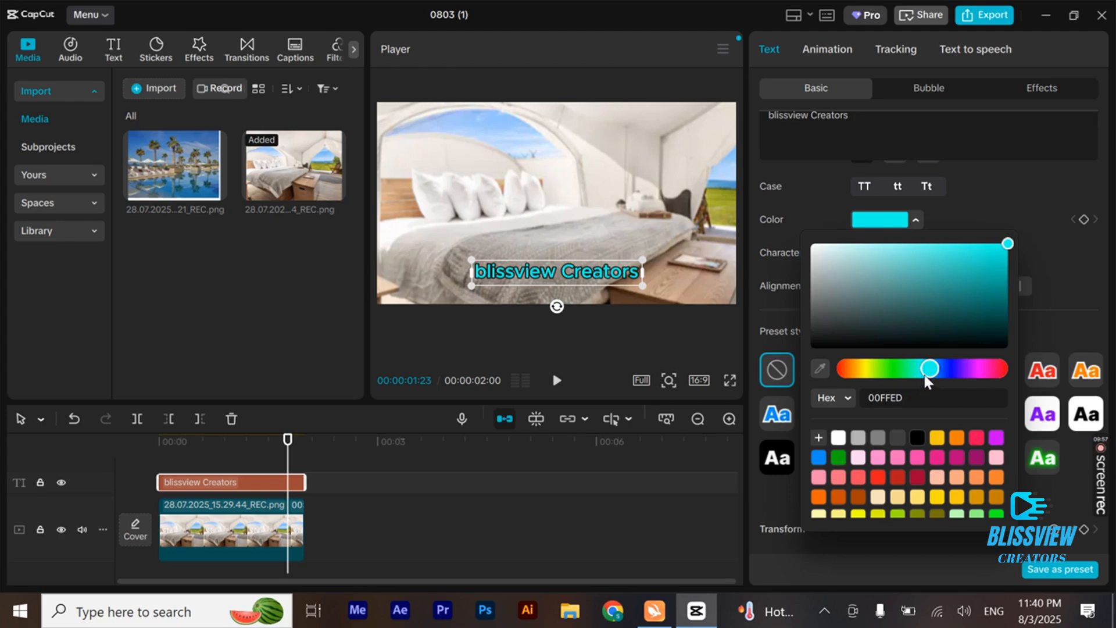
{"action": "left_click", "coordinate": [942, 368]}
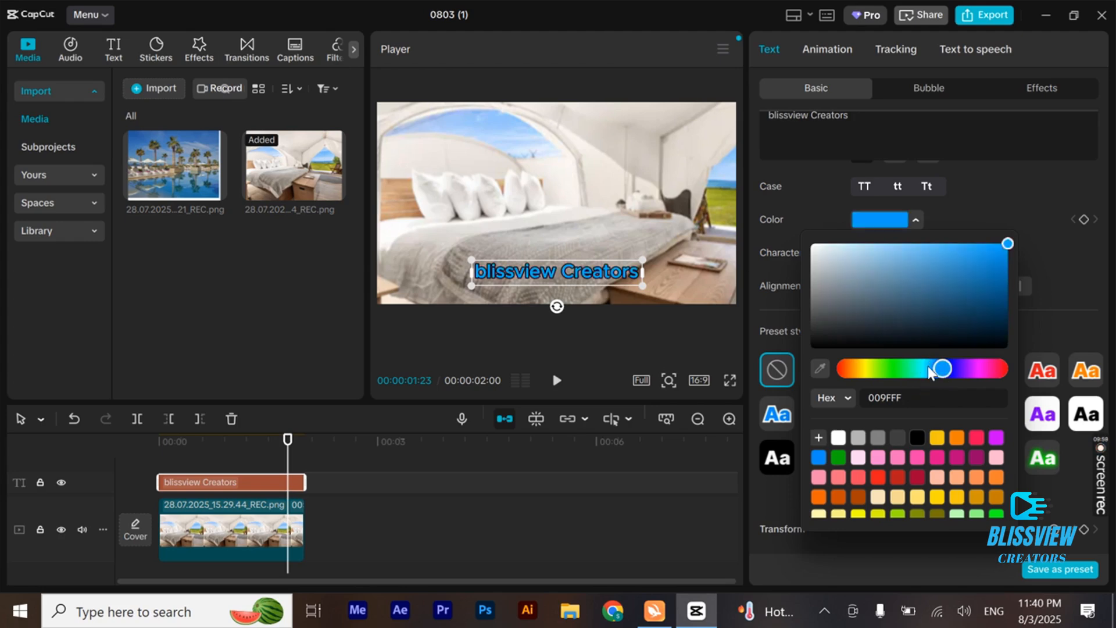
{"action": "left_click", "coordinate": [928, 369]}
{"action": "left_click", "coordinate": [942, 369]}
{"action": "left_click", "coordinate": [1043, 302]}
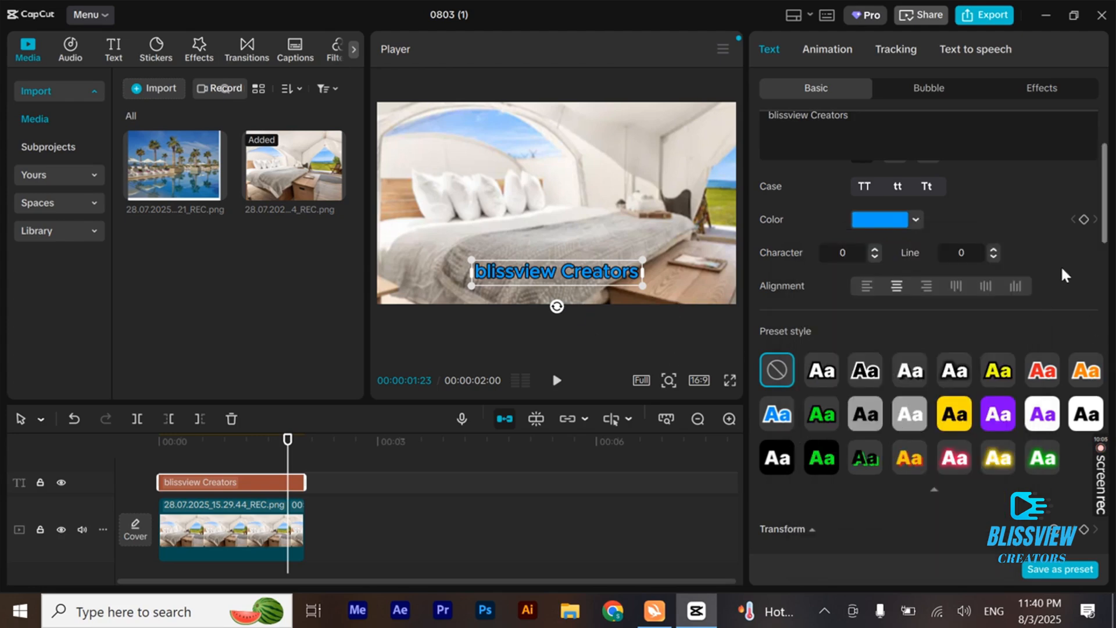
{"action": "scroll", "coordinate": [1111, 255], "scroll_direction": "down", "scroll_amount": 3}
{"action": "scroll", "coordinate": [1113, 259], "scroll_direction": "down", "scroll_amount": 3}
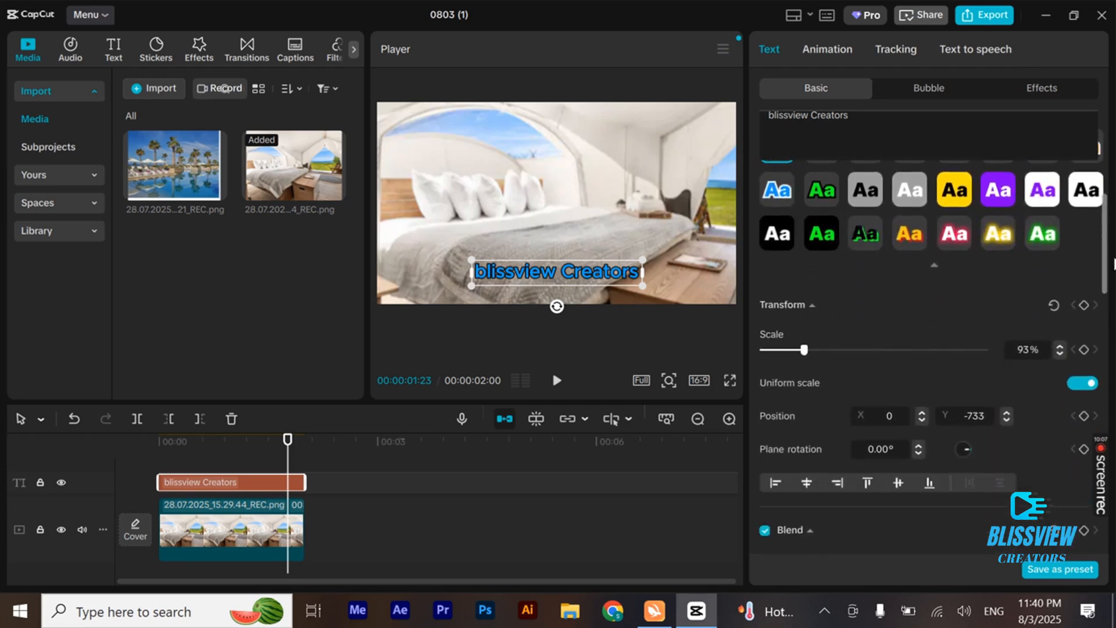
{"action": "scroll", "coordinate": [933, 361], "scroll_direction": "up", "scroll_amount": 5}
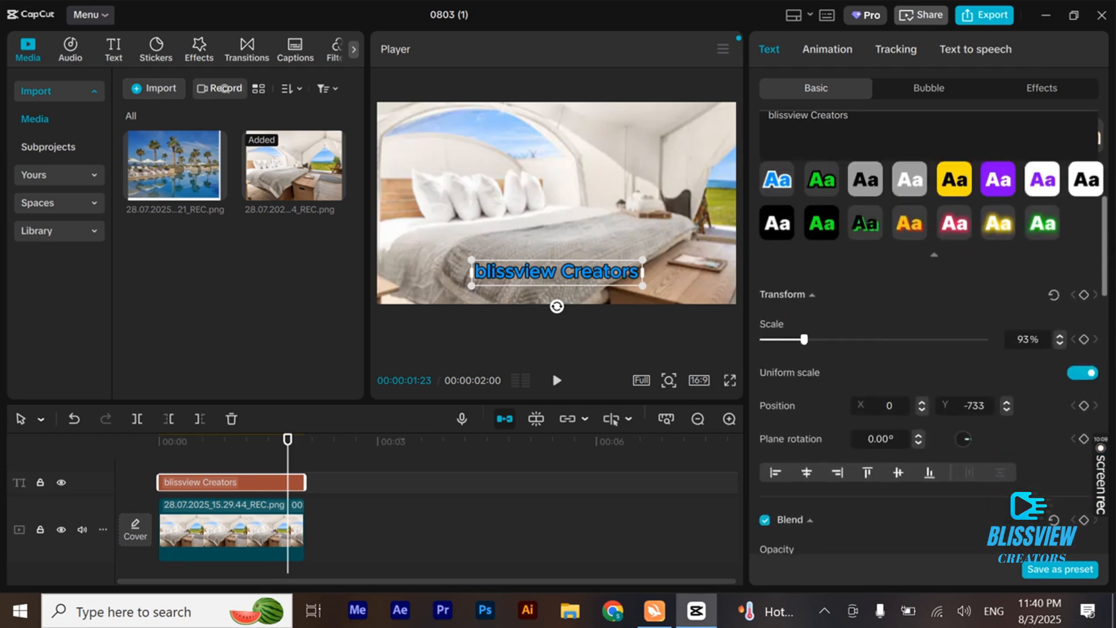
{"action": "scroll", "coordinate": [933, 361], "scroll_direction": "up", "scroll_amount": 2}
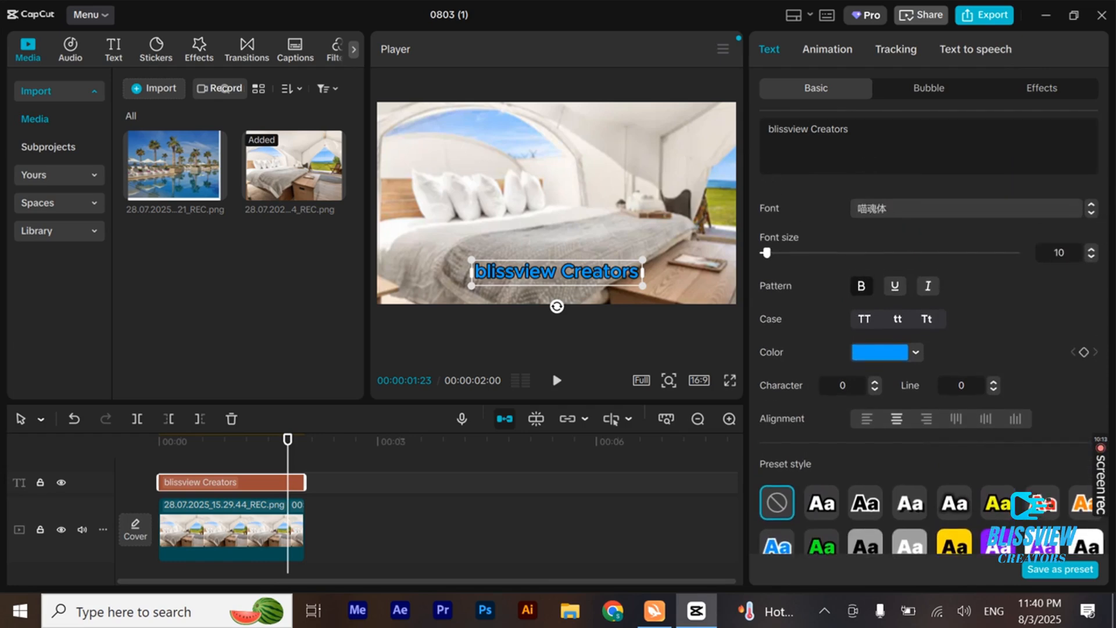
{"action": "scroll", "coordinate": [933, 335], "scroll_direction": "down", "scroll_amount": 3}
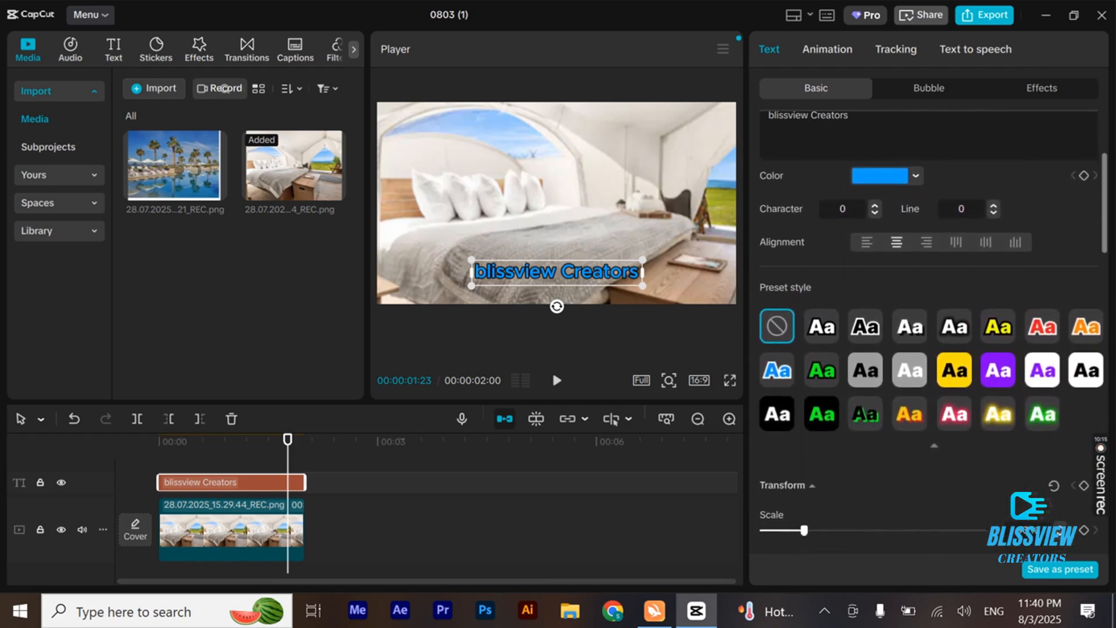
{"action": "scroll", "coordinate": [934, 335], "scroll_direction": "up", "scroll_amount": 1}
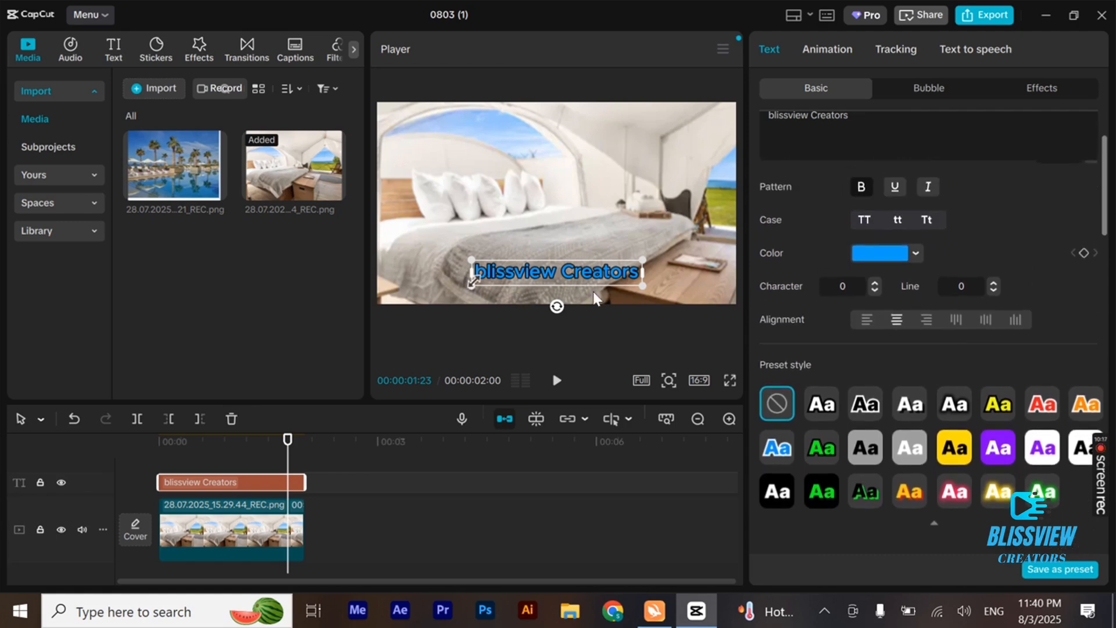
Copy the title clip and paste the duplicate on the text track at 00:00:02:00, directly behind the original.
{"action": "right_click", "coordinate": [244, 480]}
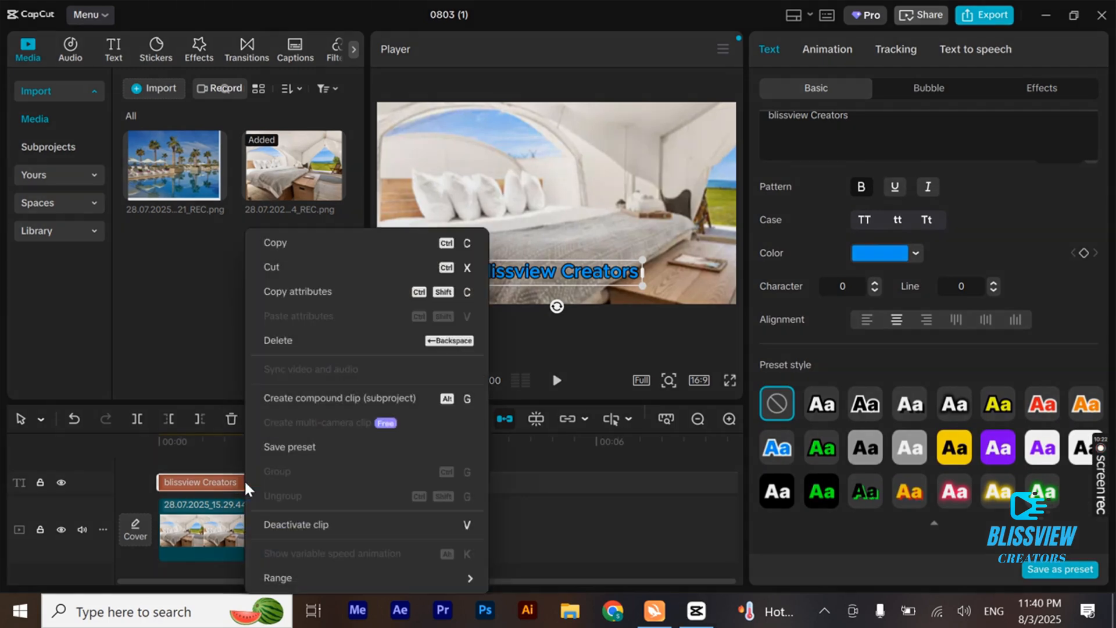
{"action": "left_click", "coordinate": [408, 239]}
{"action": "left_click_drag", "start_coordinate": [290, 452], "coordinate": [316, 452]}
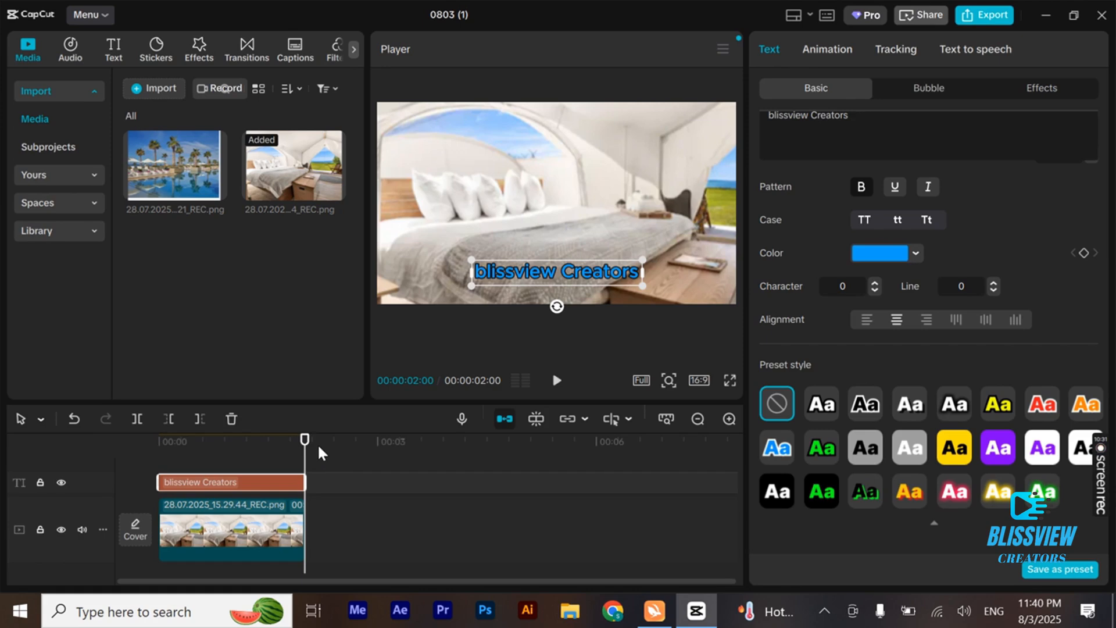
{"action": "right_click", "coordinate": [339, 472]}
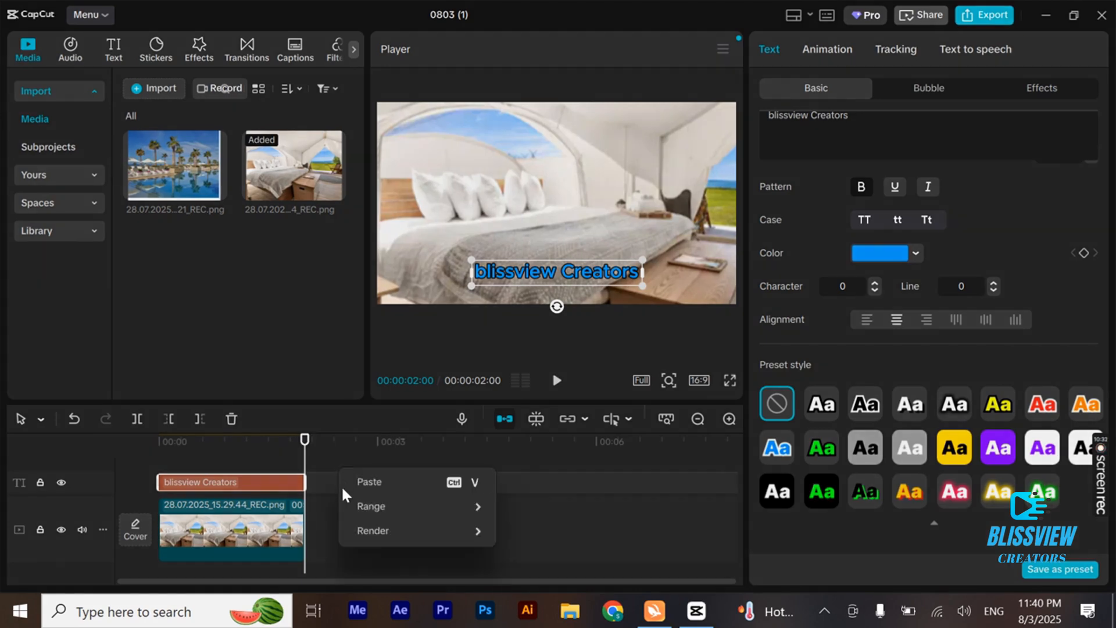
{"action": "left_click", "coordinate": [379, 482]}
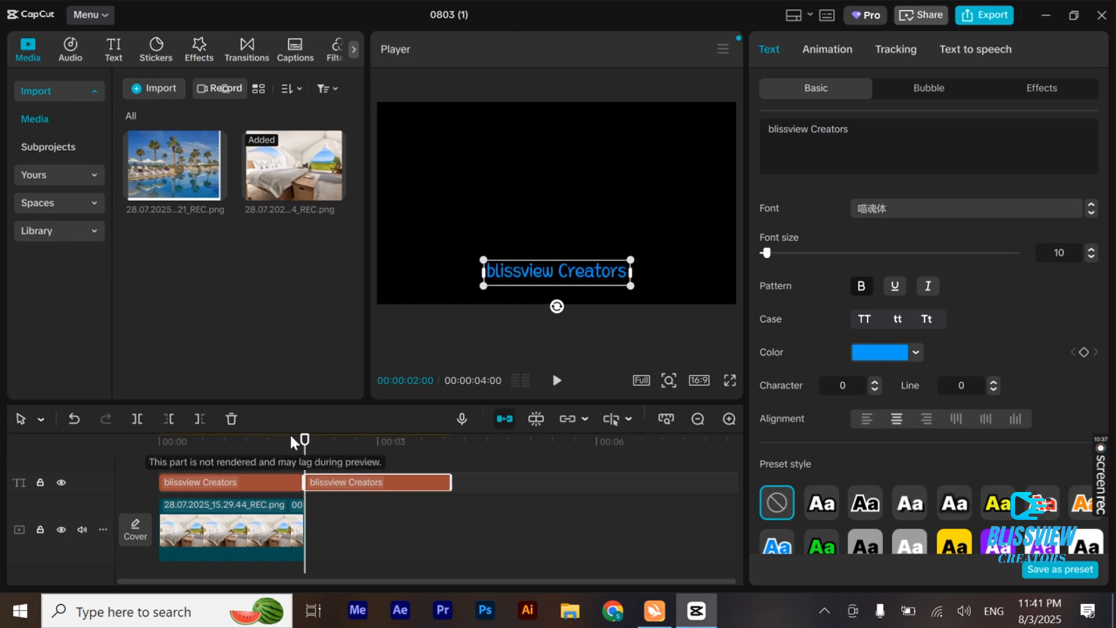
Set the font of the duplicated title to System.
{"action": "left_click_drag", "start_coordinate": [305, 442], "coordinate": [375, 470]}
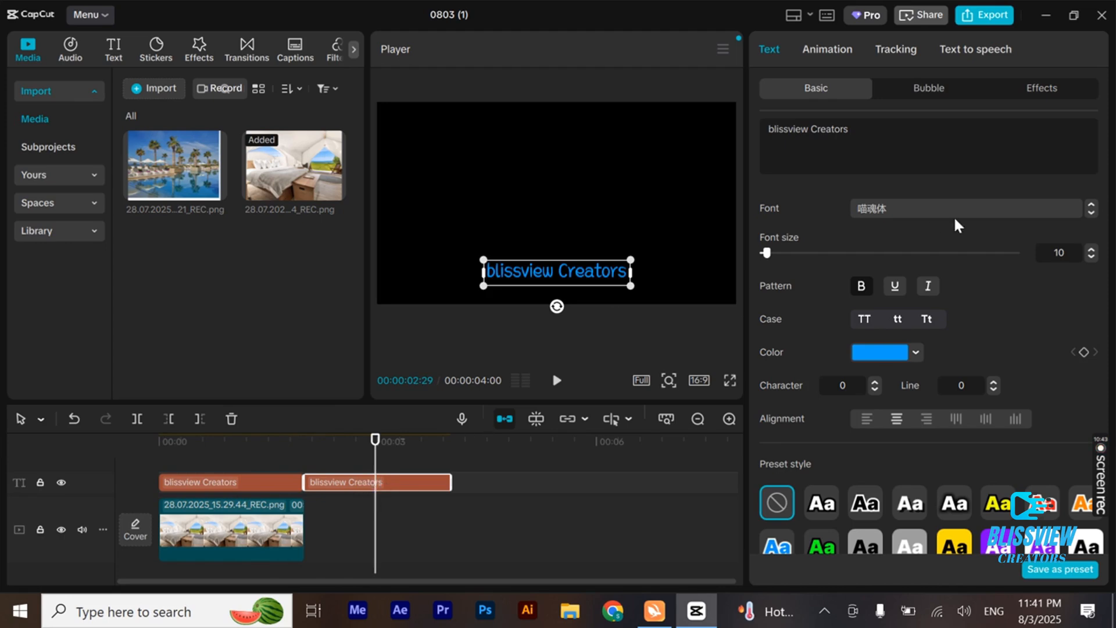
{"action": "left_click", "coordinate": [975, 208]}
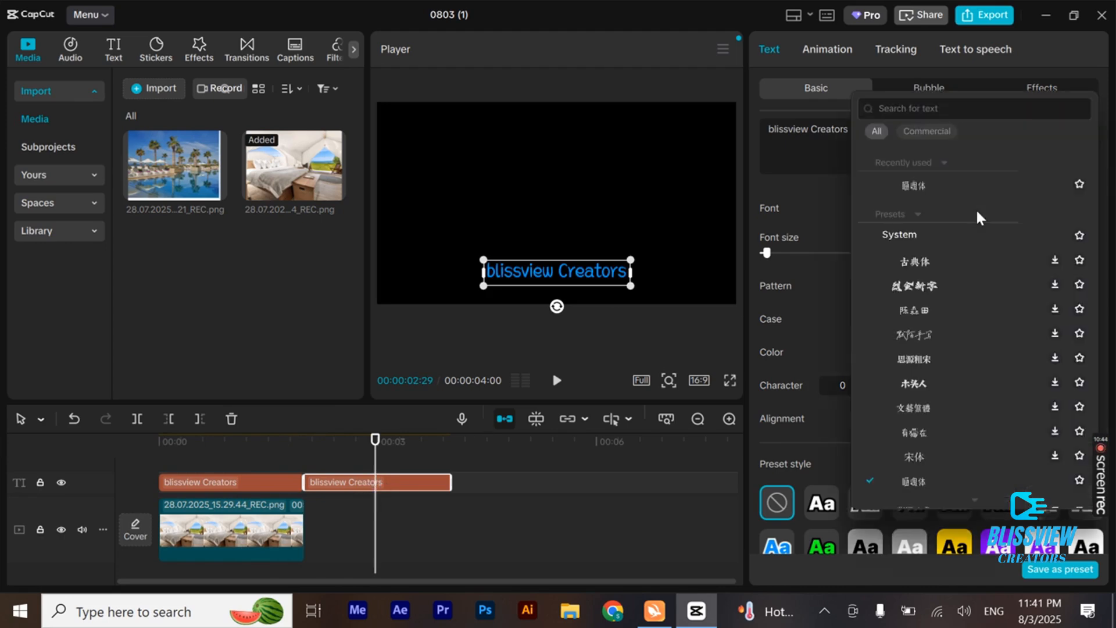
{"action": "left_click", "coordinate": [900, 230]}
{"action": "left_click", "coordinate": [466, 465]}
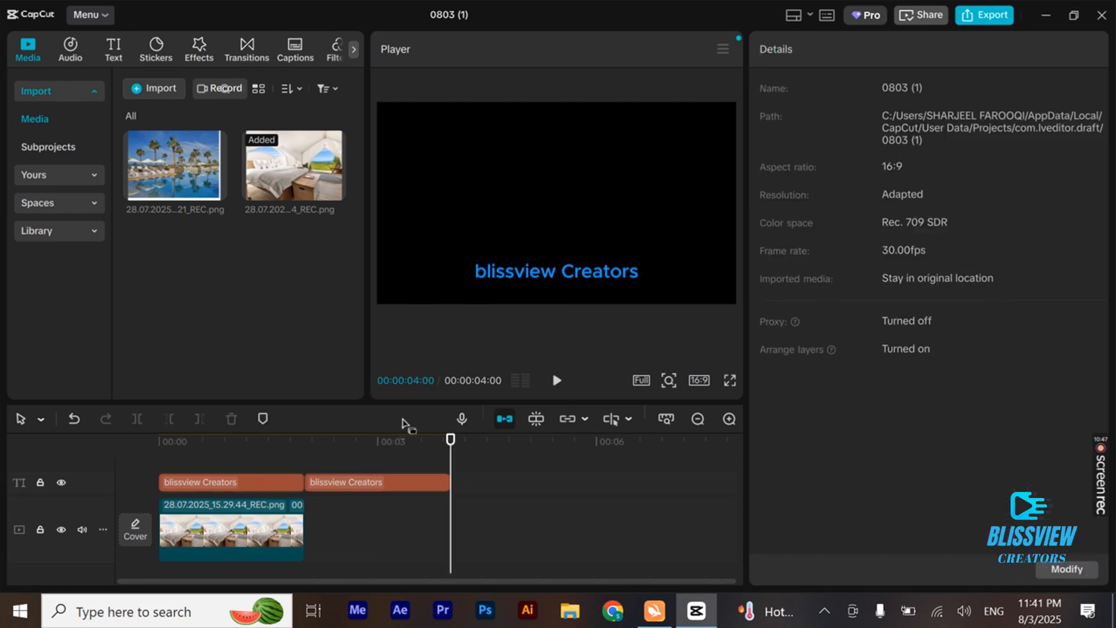
Replace the whole text of the duplicated title with "Lalamusa".
{"action": "left_click_drag", "start_coordinate": [458, 450], "coordinate": [372, 499]}
{"action": "left_click", "coordinate": [317, 482]}
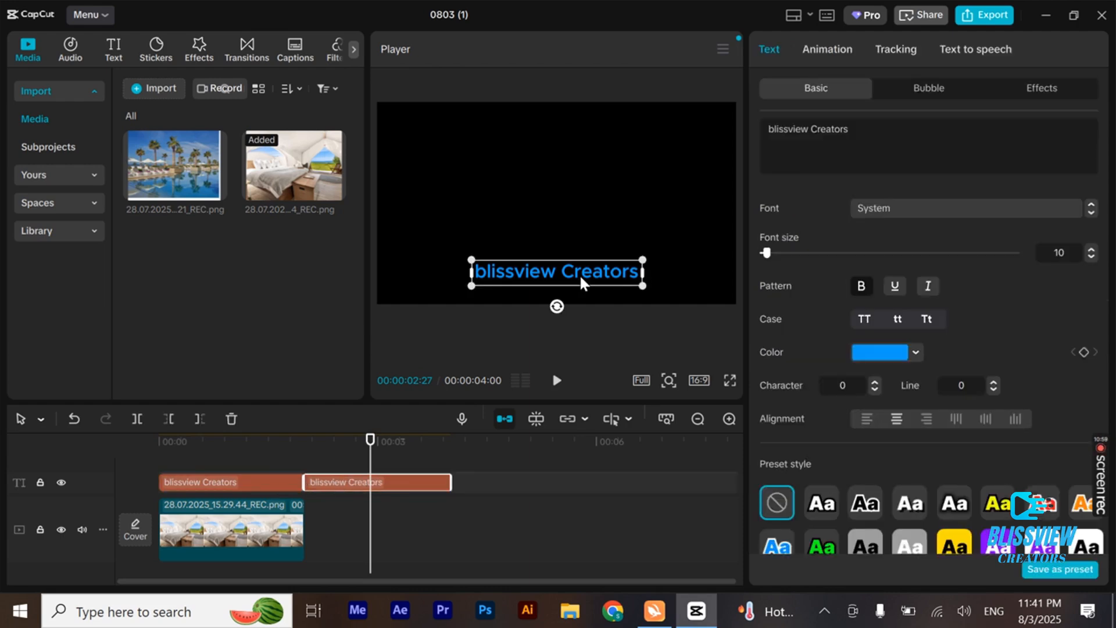
{"action": "double_click", "coordinate": [824, 130]}
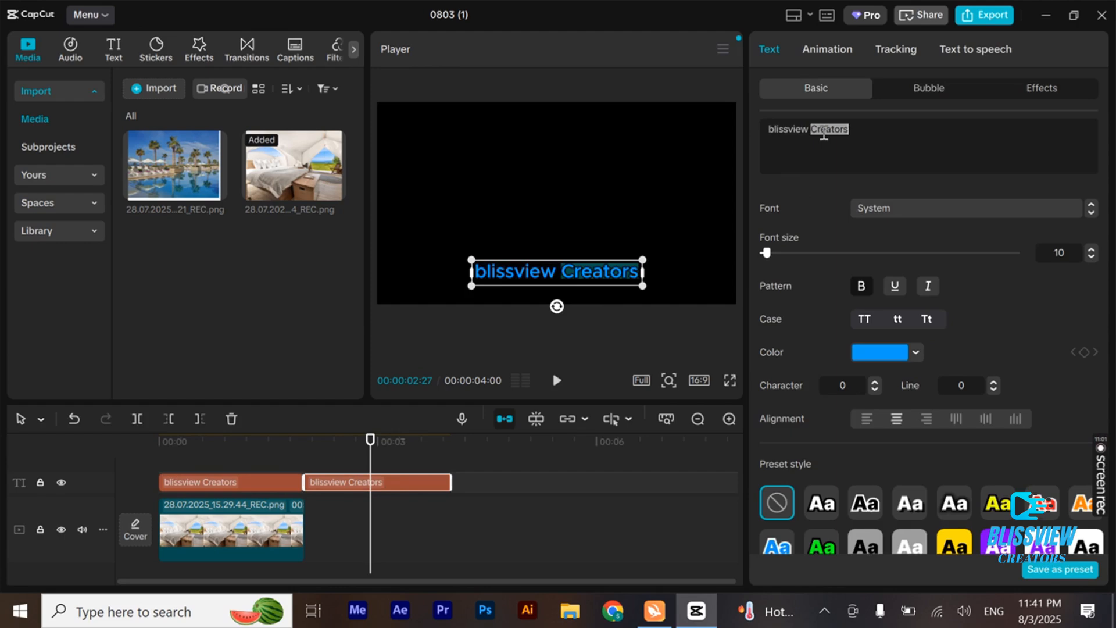
{"action": "triple_click", "coordinate": [824, 129]}
{"action": "double_click", "coordinate": [823, 130]}
{"action": "triple_click", "coordinate": [823, 129]}
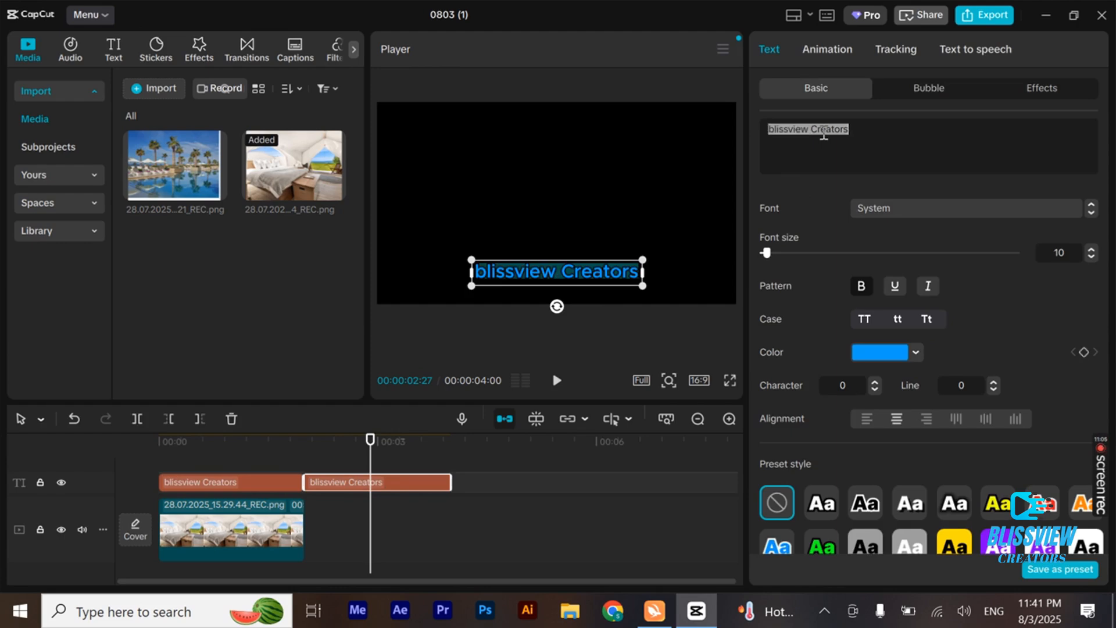
{"action": "key", "text": "BackSpace"}
{"action": "type", "text": "Lala"}
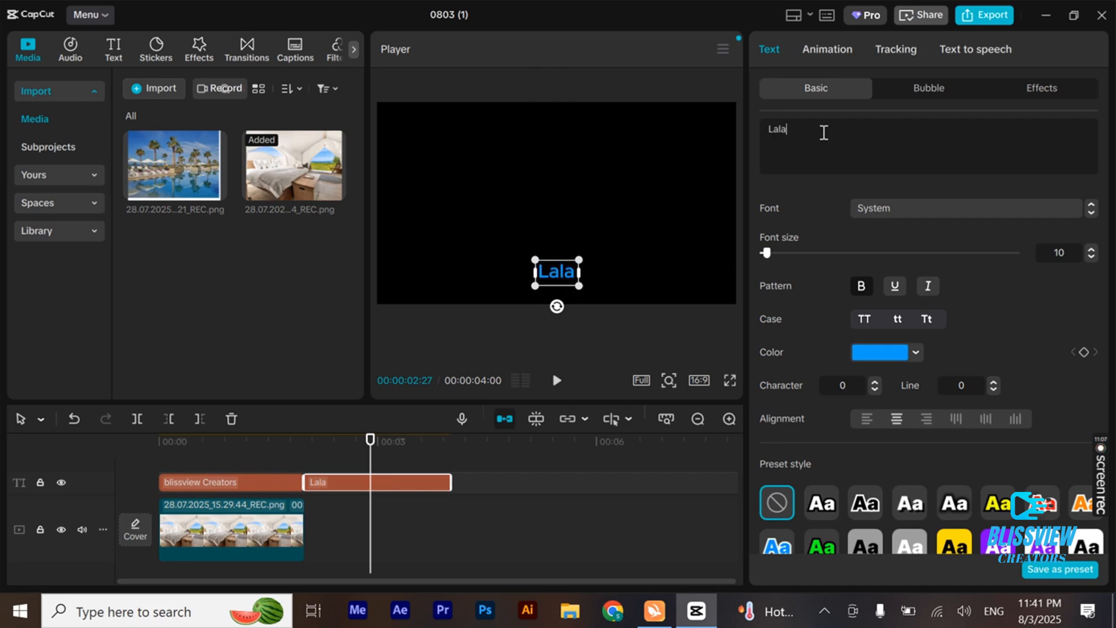
{"action": "type", "text": "musa"}
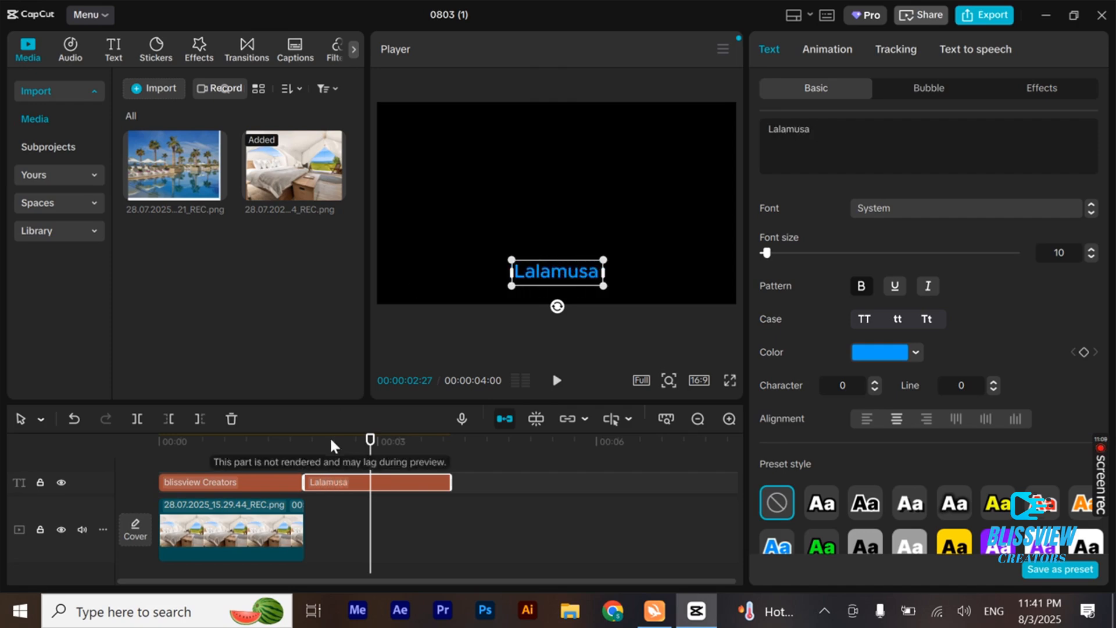
Extend the bedroom image clip to 4 seconds so it ends with the second title.
{"action": "left_click", "coordinate": [173, 441]}
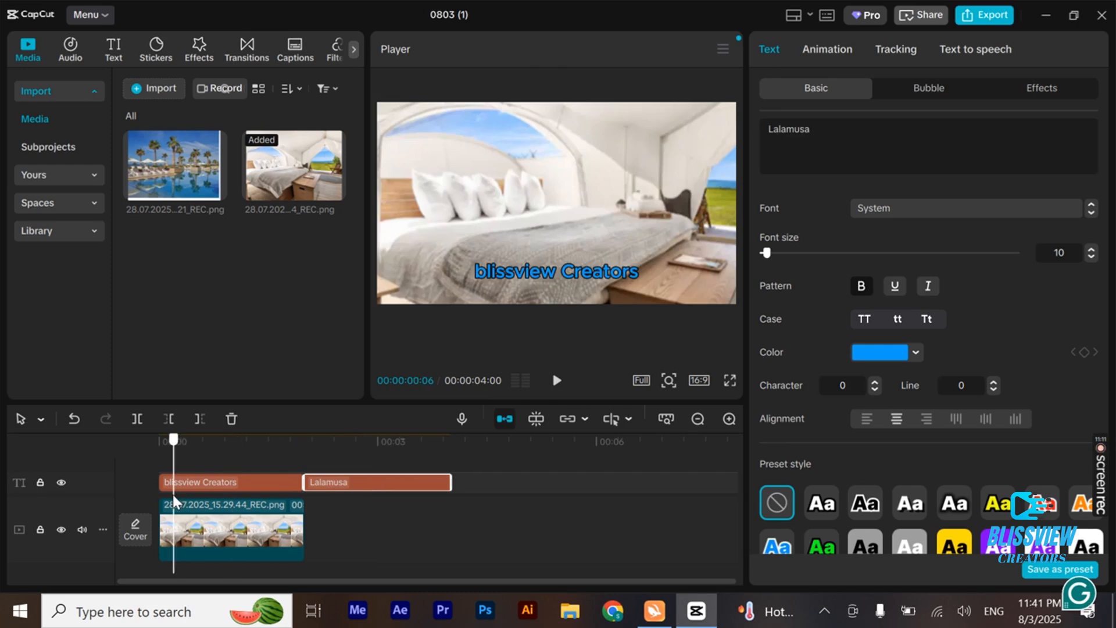
{"action": "left_click", "coordinate": [118, 451]}
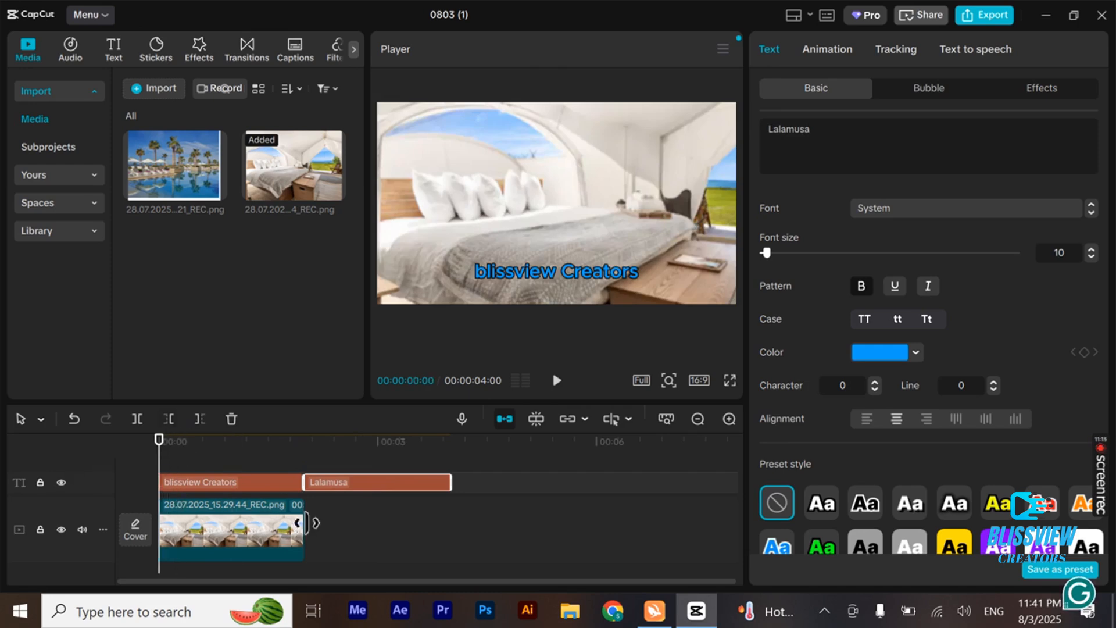
{"action": "left_click_drag", "start_coordinate": [306, 523], "coordinate": [451, 532]}
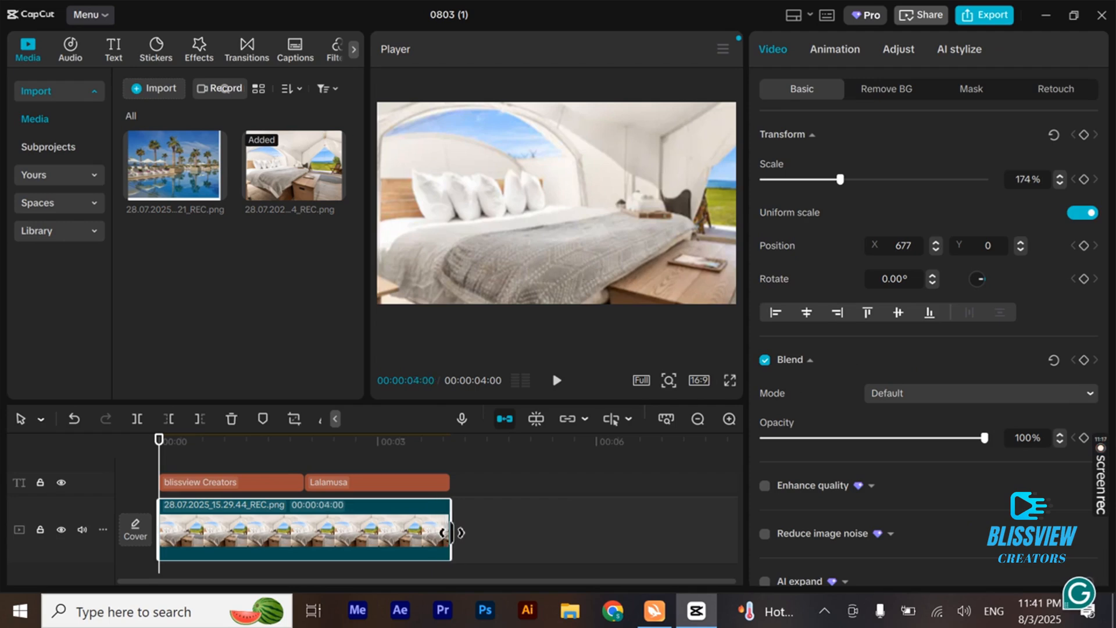
Play the timeline from the start to preview both titles over the image, and return the playhead to the beginning.
{"action": "left_click", "coordinate": [558, 381]}
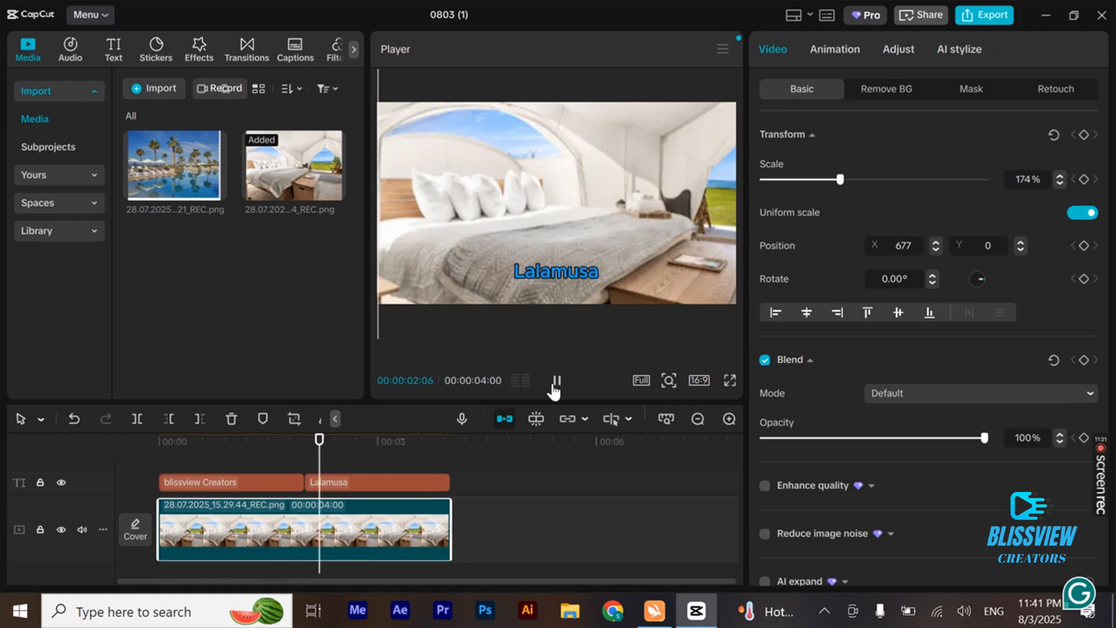
{"action": "left_click", "coordinate": [554, 387]}
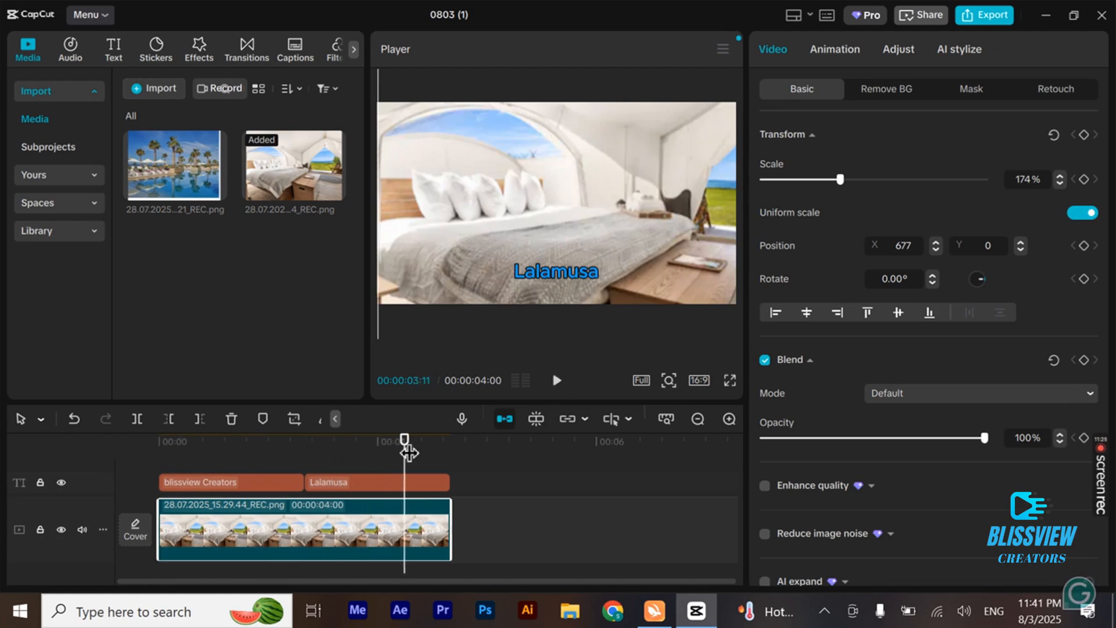
{"action": "left_click_drag", "start_coordinate": [405, 443], "coordinate": [158, 503]}
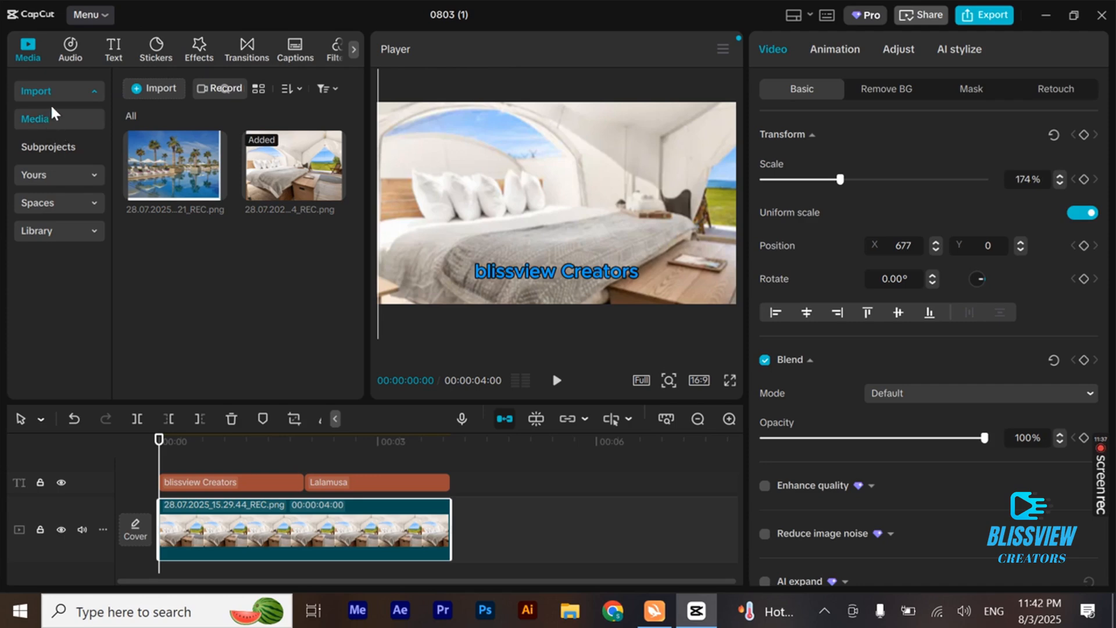
Browse the audio library's Hot Bgm, Vlog and Hits music categories.
{"action": "left_click", "coordinate": [71, 52]}
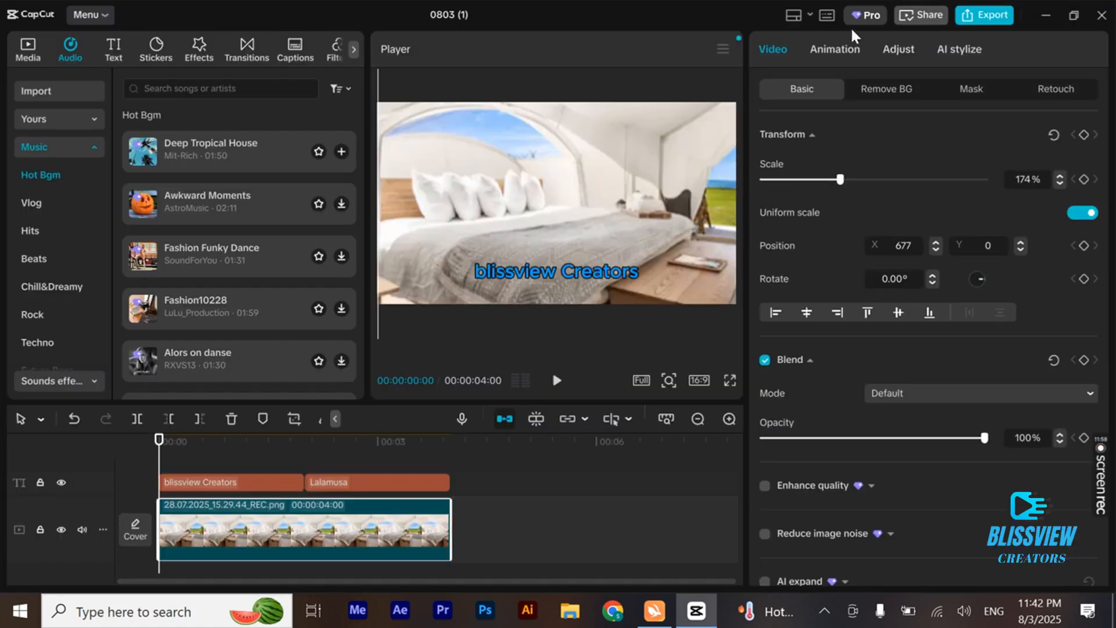
{"action": "mouse_move", "coordinate": [861, 29]}
{"action": "left_click_drag", "start_coordinate": [358, 171], "coordinate": [377, 404]}
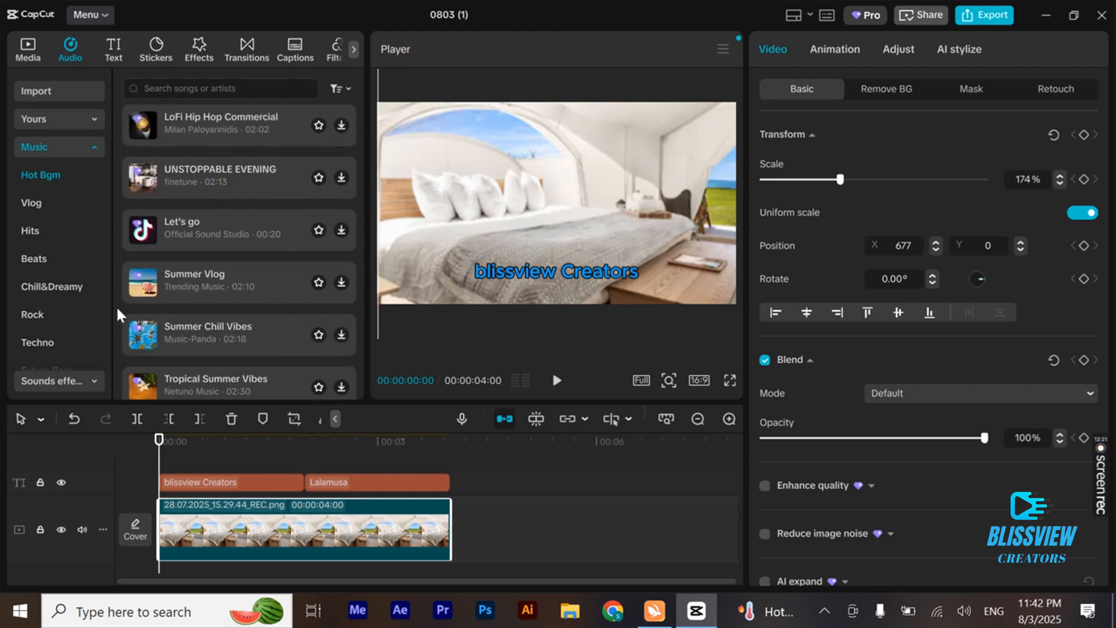
{"action": "left_click", "coordinate": [39, 203]}
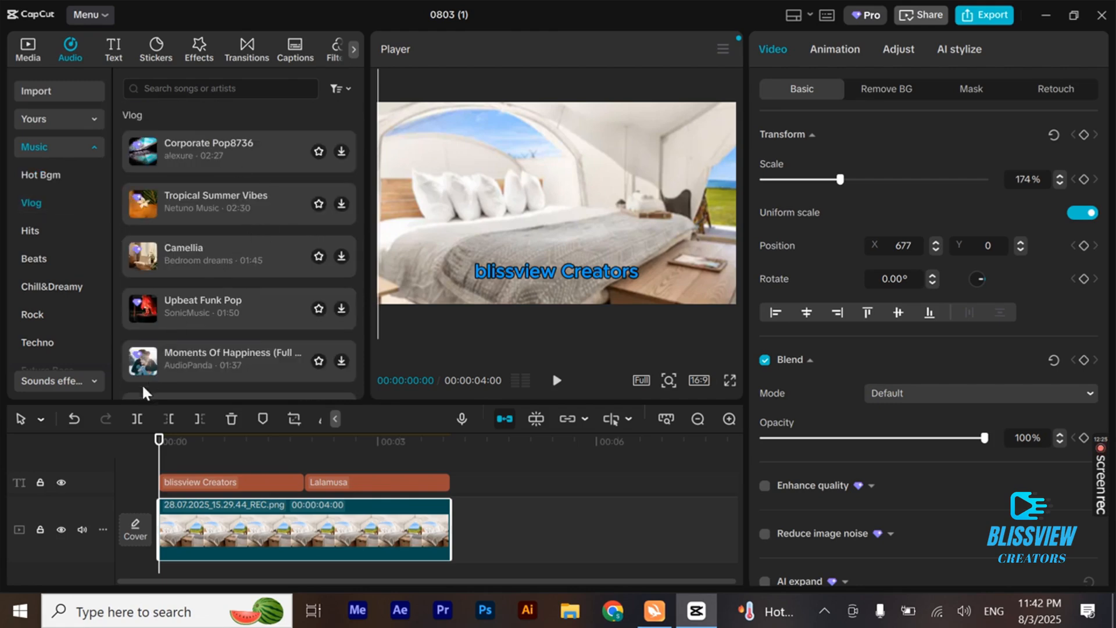
{"action": "left_click", "coordinate": [57, 227]}
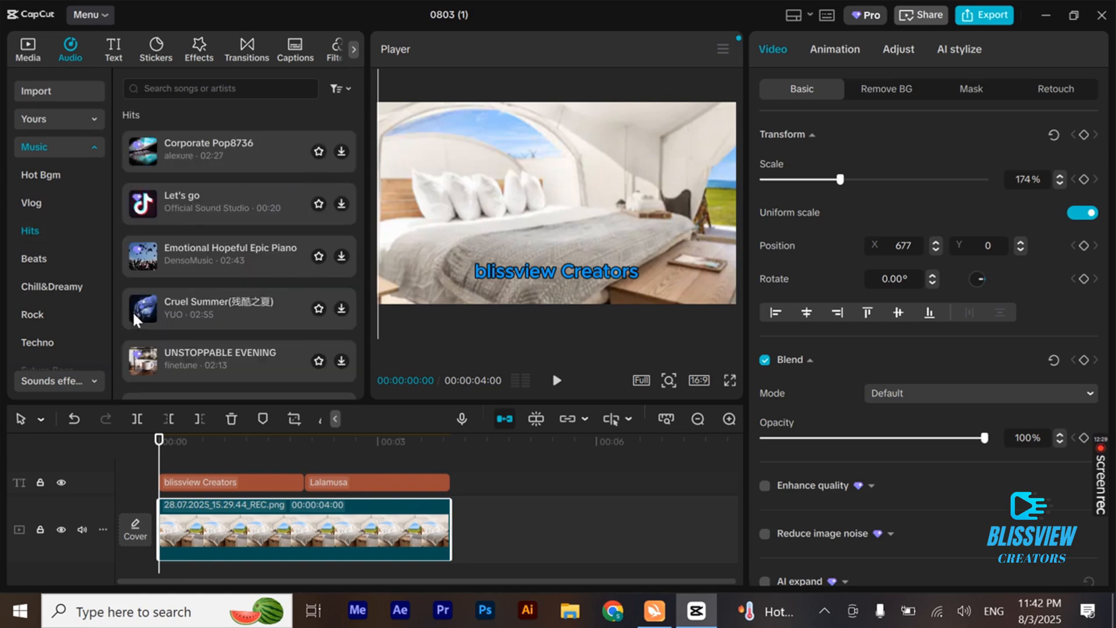
Preview the song Cruel Summer from the Hits category and add it to the start of the timeline.
{"action": "left_click", "coordinate": [192, 300]}
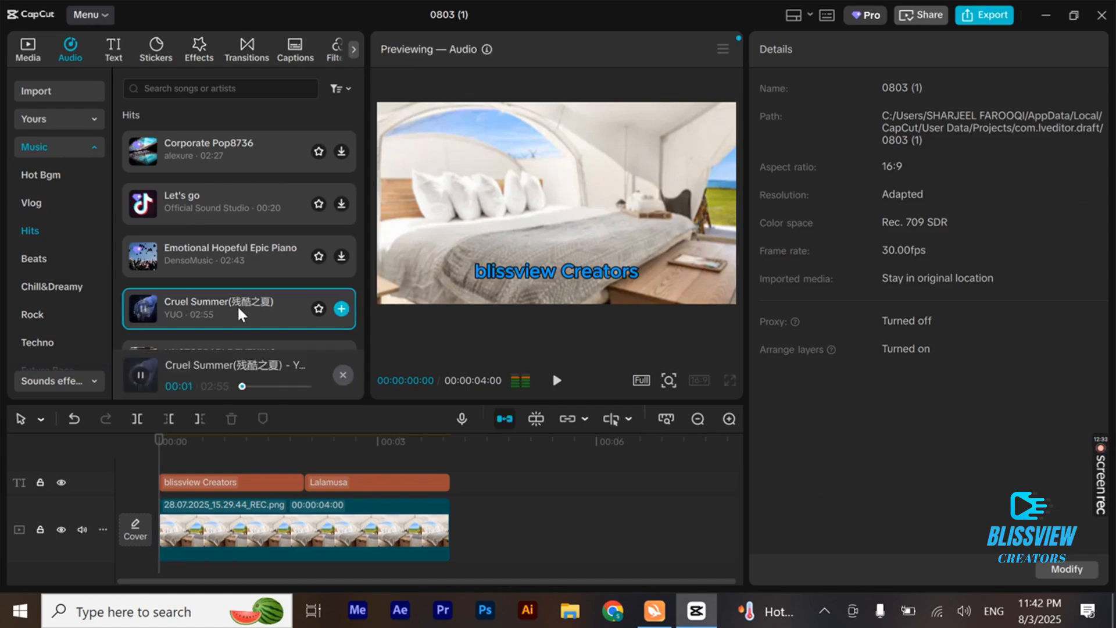
{"action": "left_click", "coordinate": [142, 308]}
{"action": "left_click", "coordinate": [340, 308]}
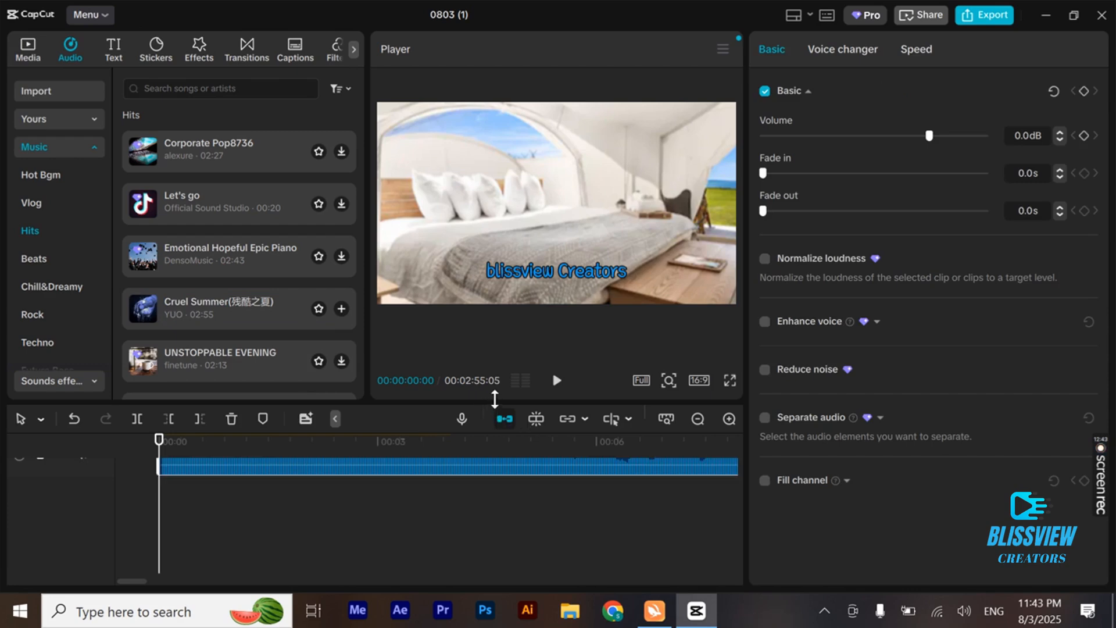
Play the video with the added music from the start, and undo the addition of the song.
{"action": "left_click", "coordinate": [558, 382]}
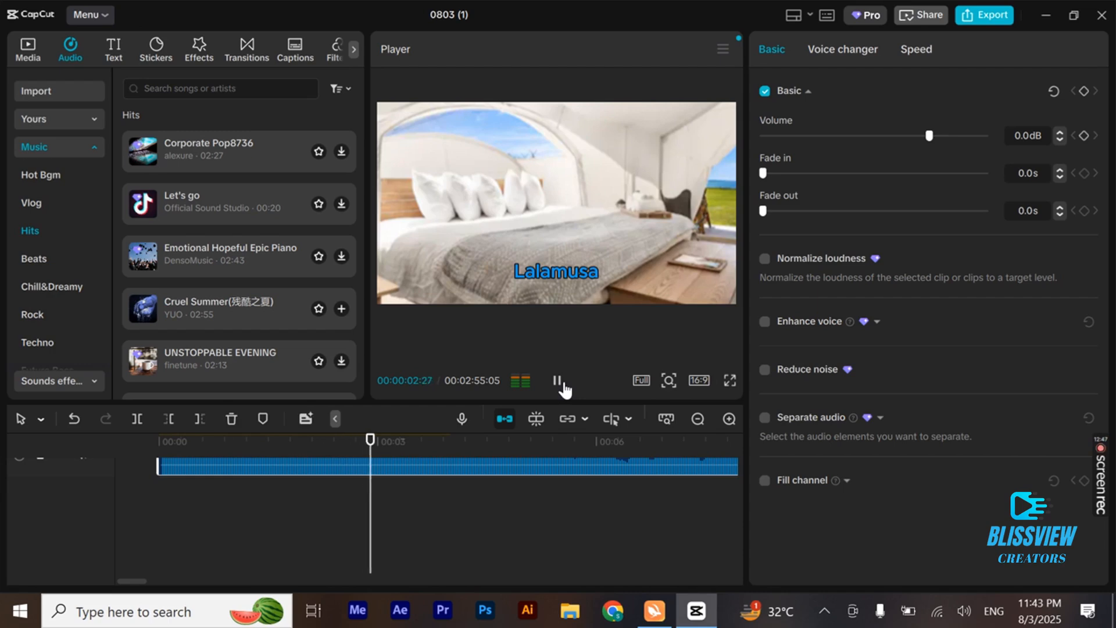
{"action": "left_click", "coordinate": [558, 382]}
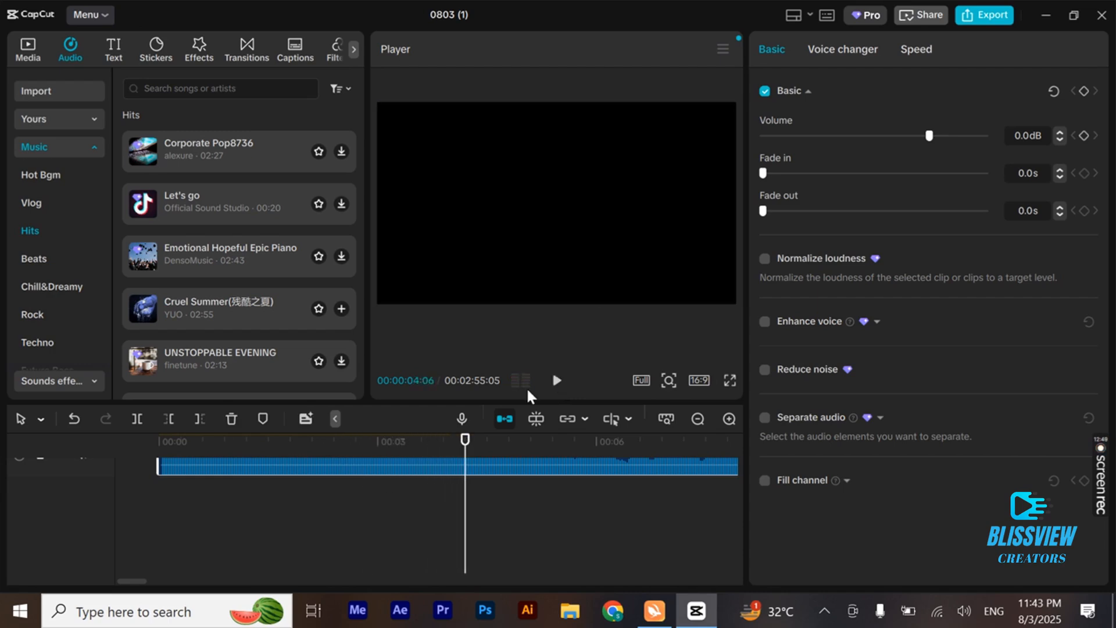
{"action": "left_click_drag", "start_coordinate": [467, 448], "coordinate": [71, 468]}
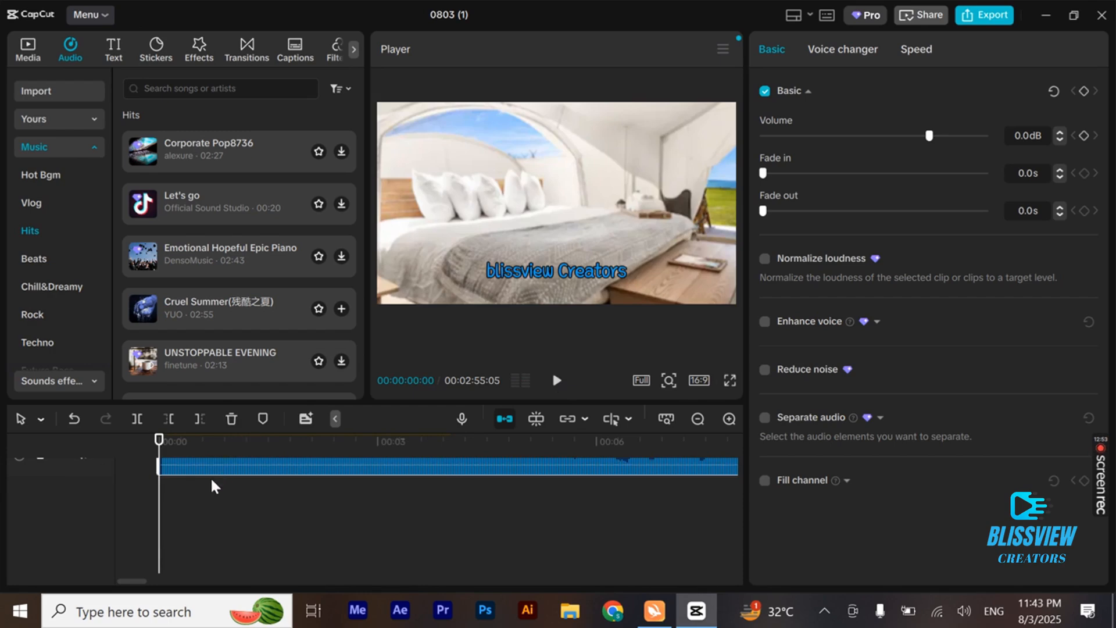
{"action": "left_click", "coordinate": [75, 419]}
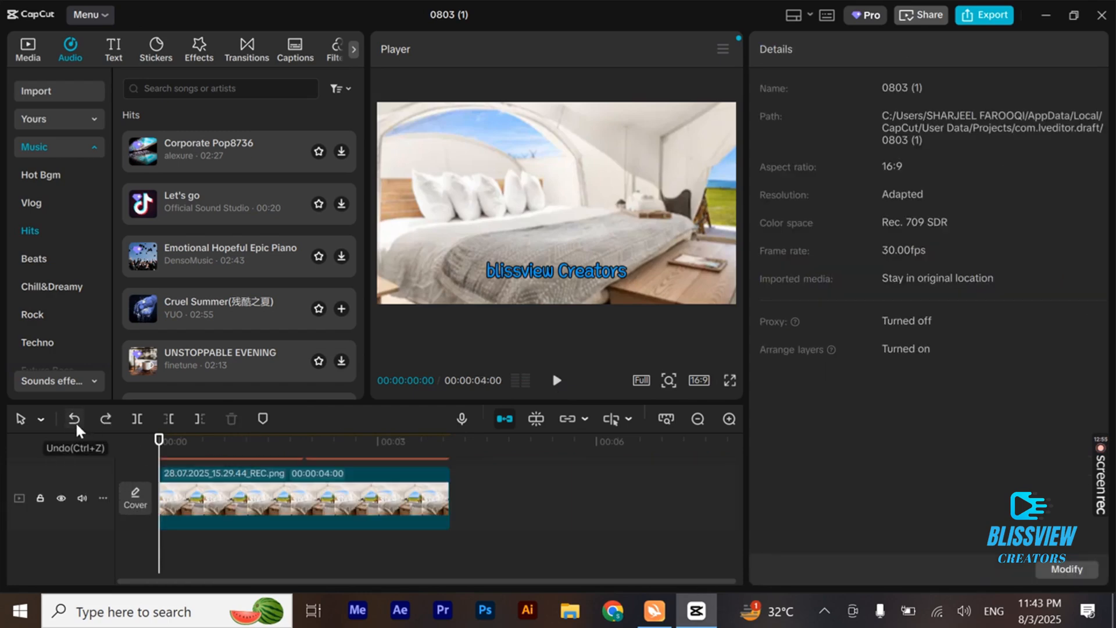
{"action": "left_click", "coordinate": [529, 512]}
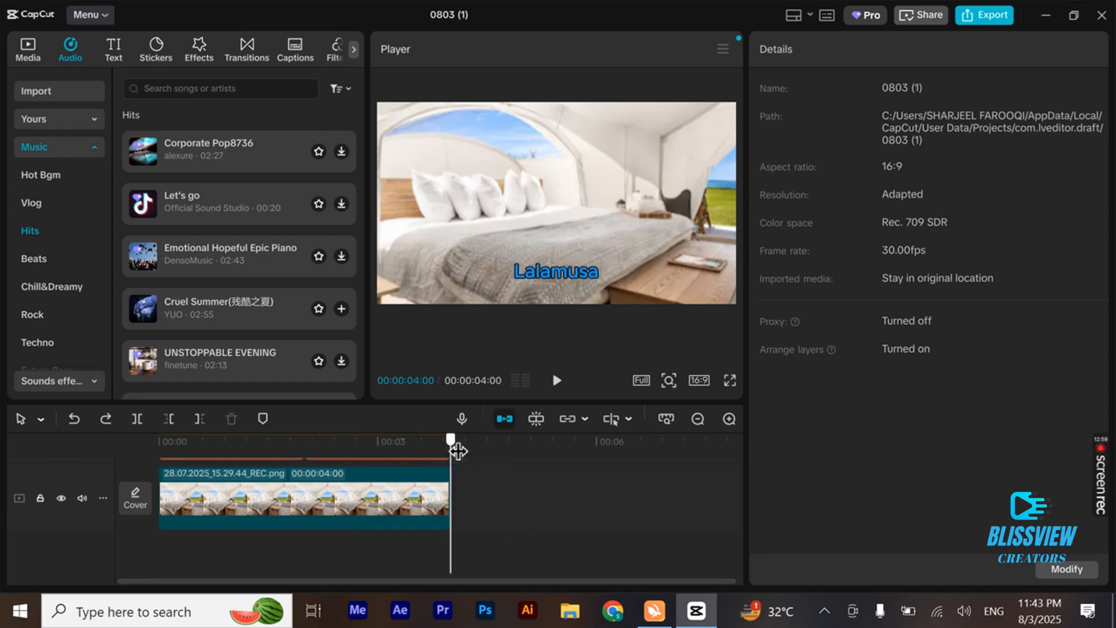
{"action": "left_click_drag", "start_coordinate": [450, 440], "coordinate": [261, 474]}
{"action": "left_click", "coordinate": [324, 484]}
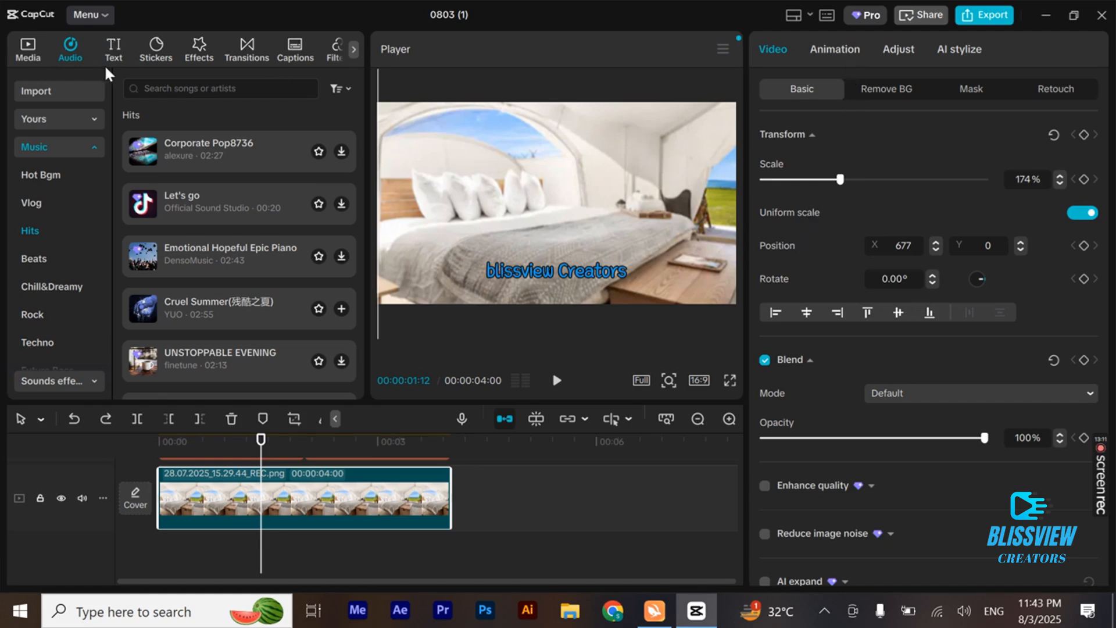
Import the facebook cover blissview.jpg image from the Pictures folder into the project media.
{"action": "left_click", "coordinate": [23, 49]}
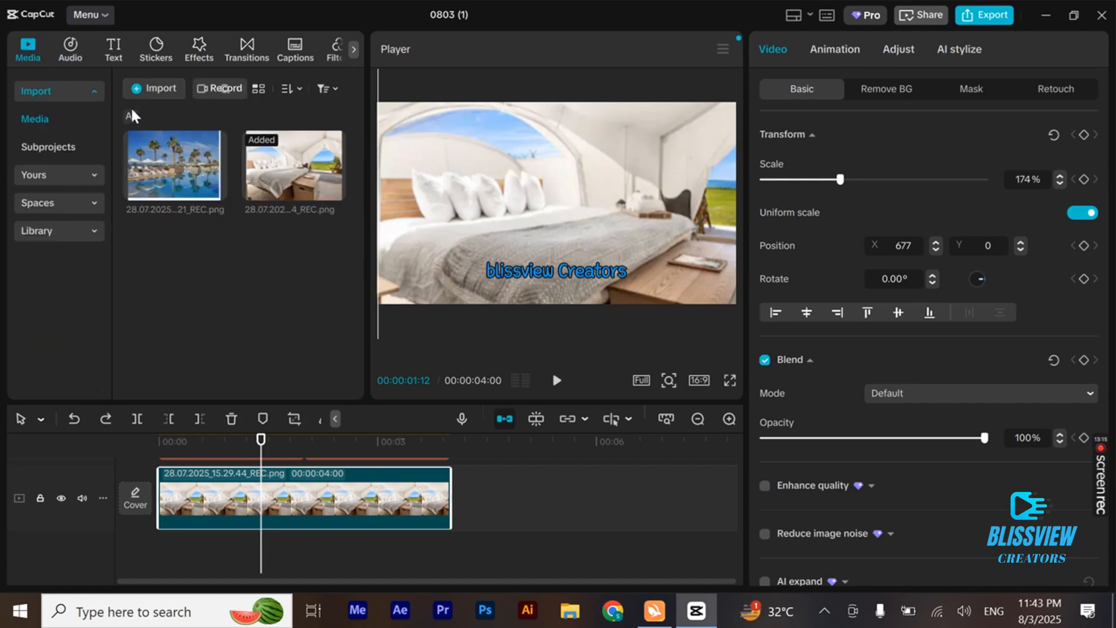
{"action": "left_click", "coordinate": [150, 89]}
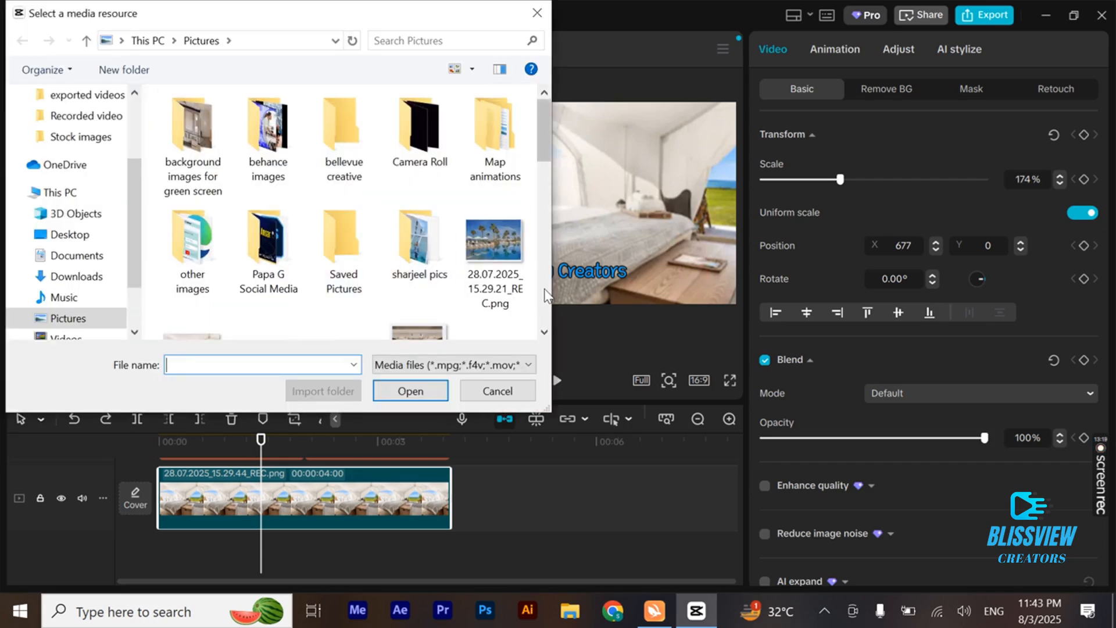
{"action": "scroll", "coordinate": [547, 295], "scroll_direction": "down", "scroll_amount": 3}
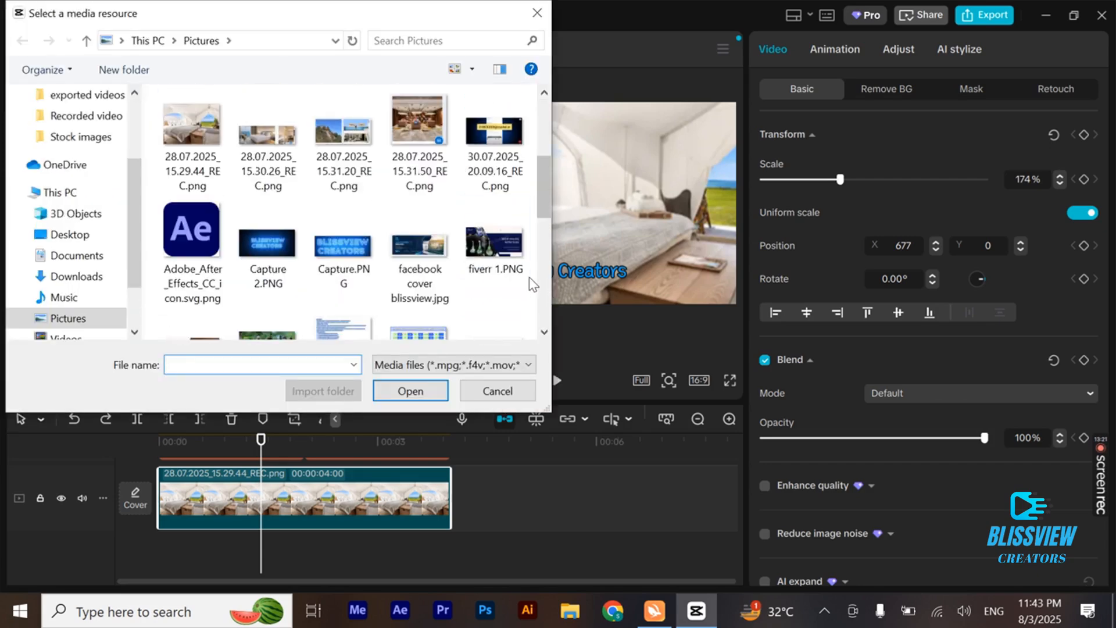
{"action": "scroll", "coordinate": [534, 279], "scroll_direction": "down", "scroll_amount": 4}
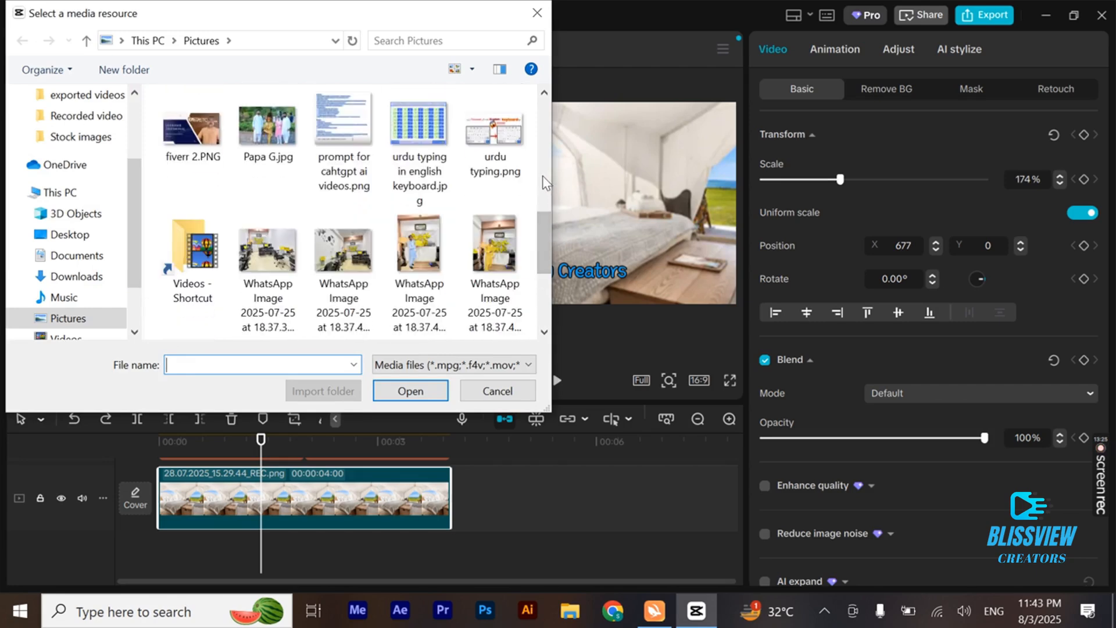
{"action": "scroll", "coordinate": [542, 176], "scroll_direction": "up", "scroll_amount": 3}
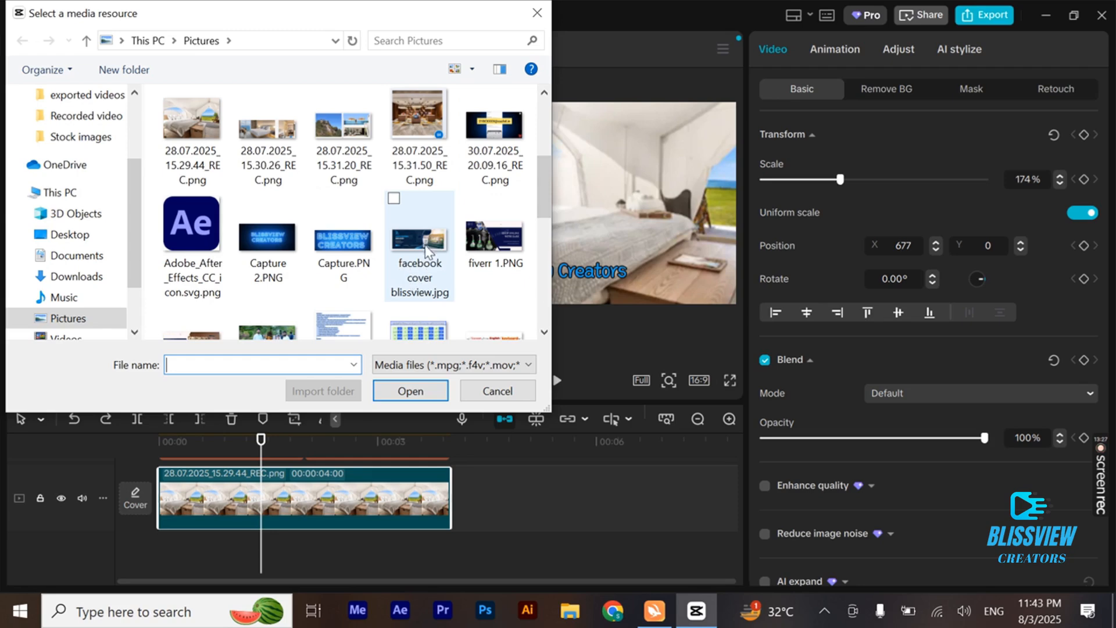
{"action": "left_click", "coordinate": [401, 266]}
{"action": "left_click", "coordinate": [411, 389]}
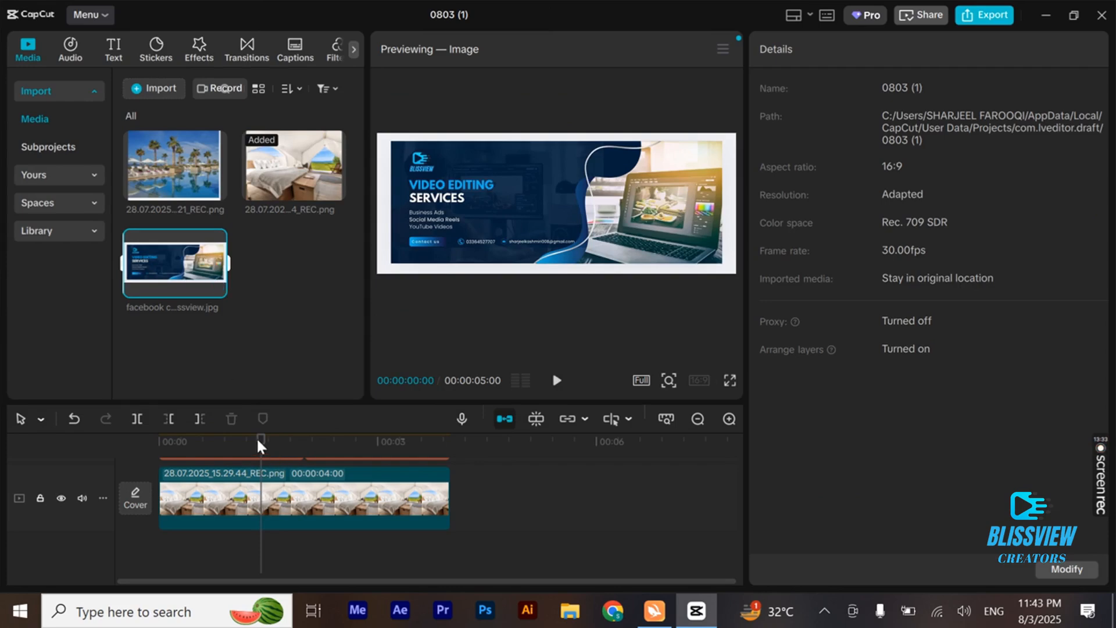
Append the facebook cover image after the first clip at 00:00:04:00, scaled to 155% and shifted to X position 602.
{"action": "left_click_drag", "start_coordinate": [261, 438], "coordinate": [455, 483]}
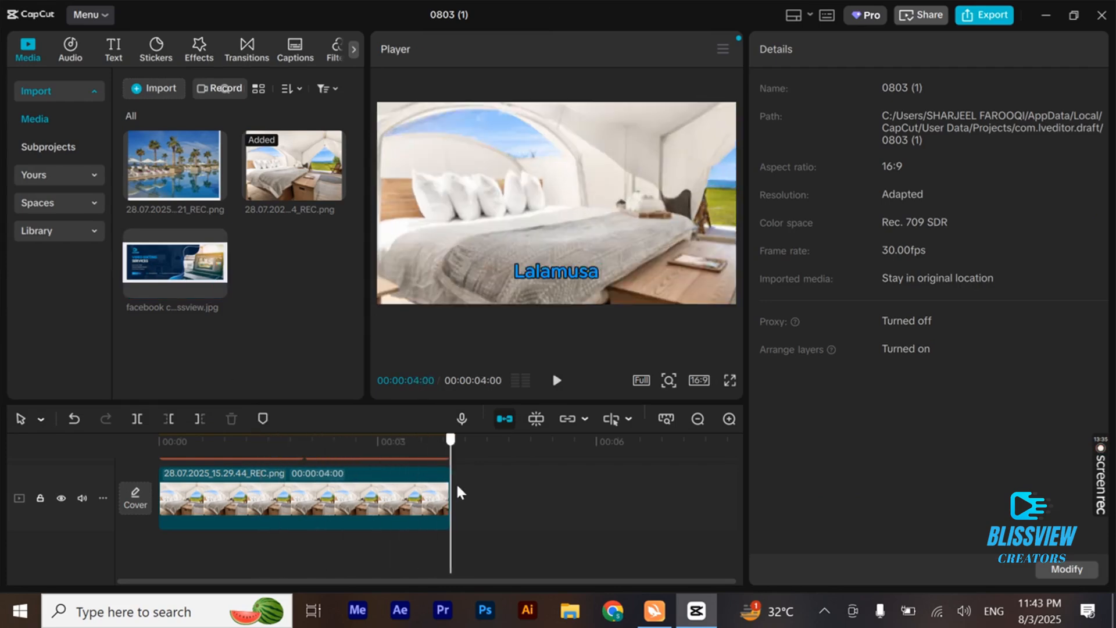
{"action": "left_click", "coordinate": [216, 286]}
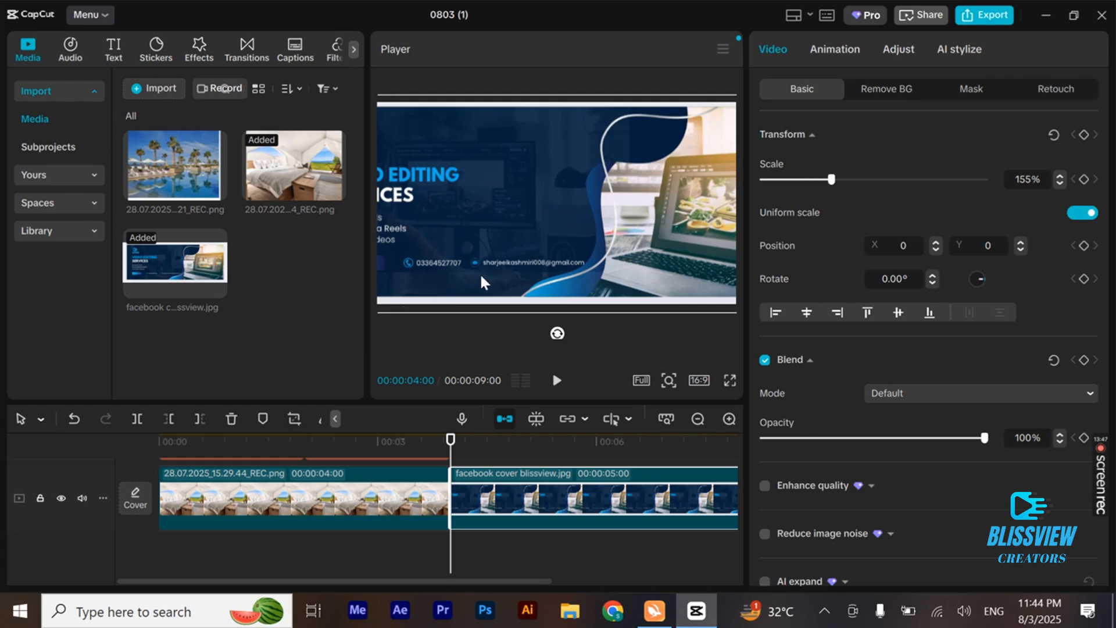
{"action": "left_click_drag", "start_coordinate": [484, 273], "coordinate": [538, 283]}
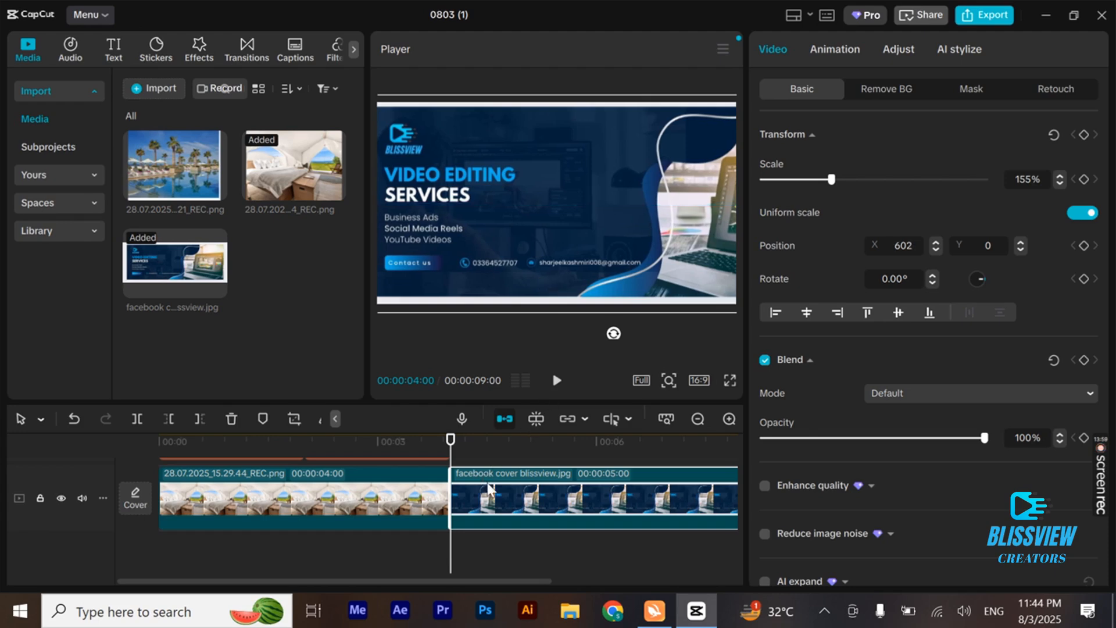
{"action": "left_click", "coordinate": [423, 498]}
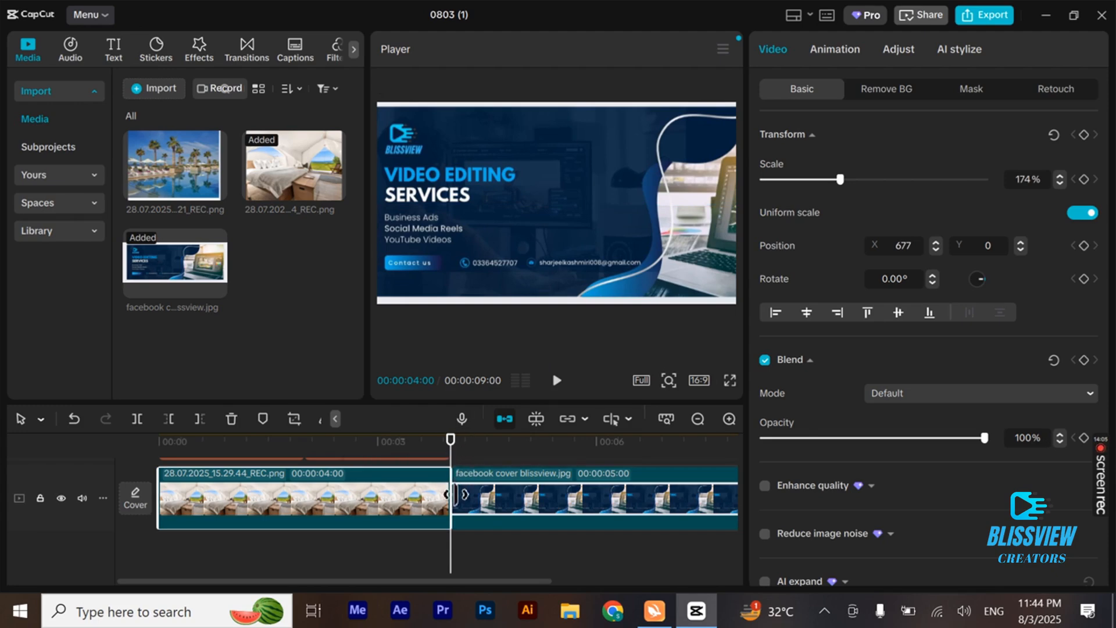
{"action": "left_click", "coordinate": [530, 506]}
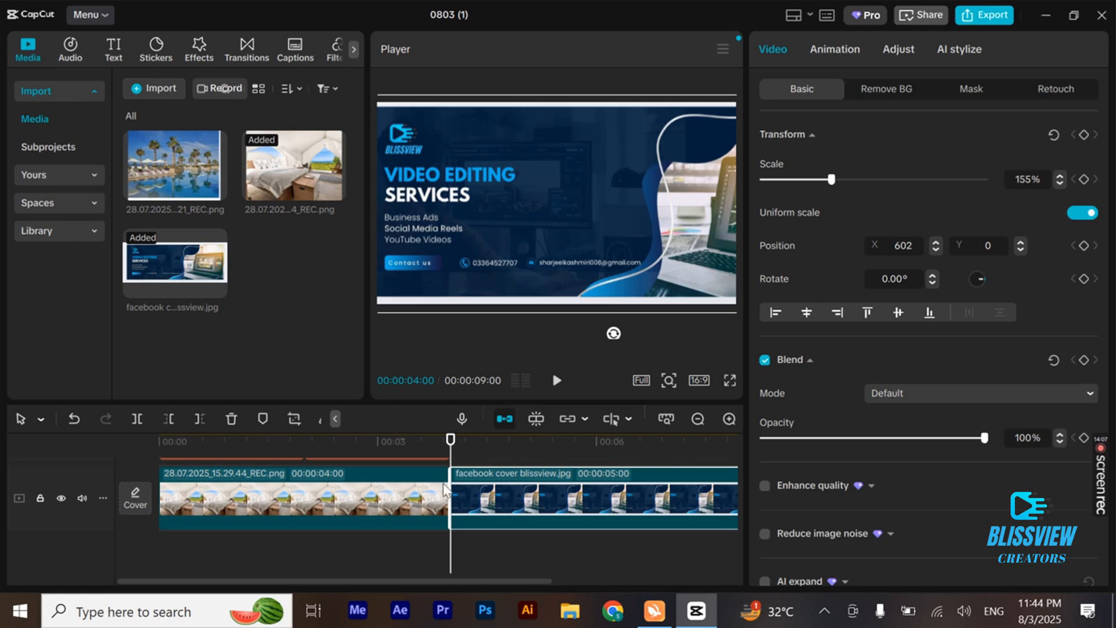
{"action": "left_click", "coordinate": [351, 491]}
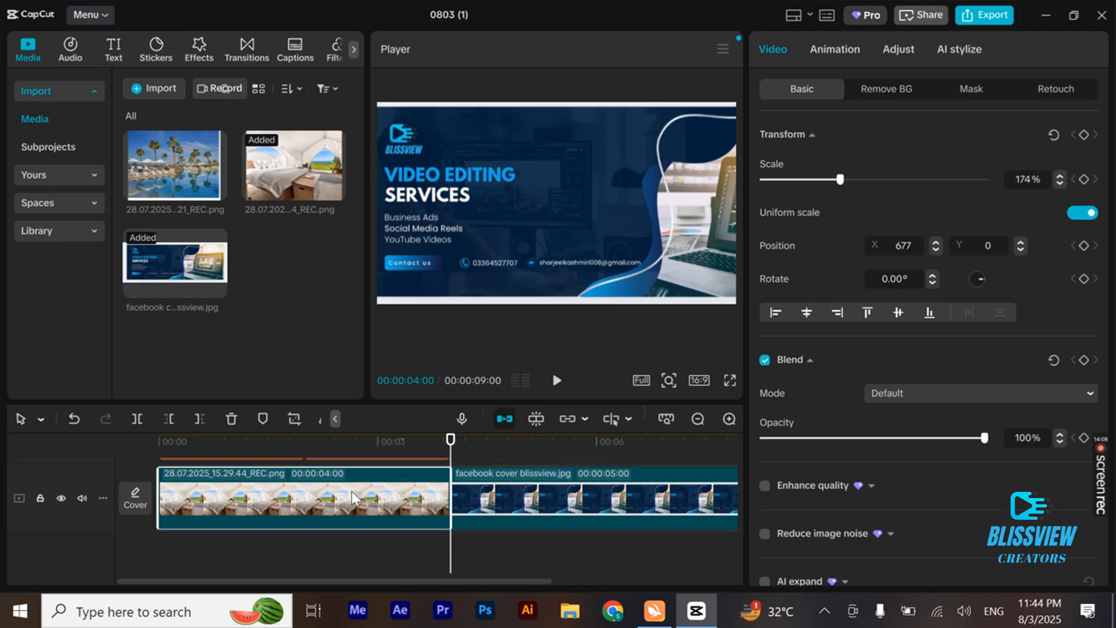
{"action": "left_click", "coordinate": [521, 500]}
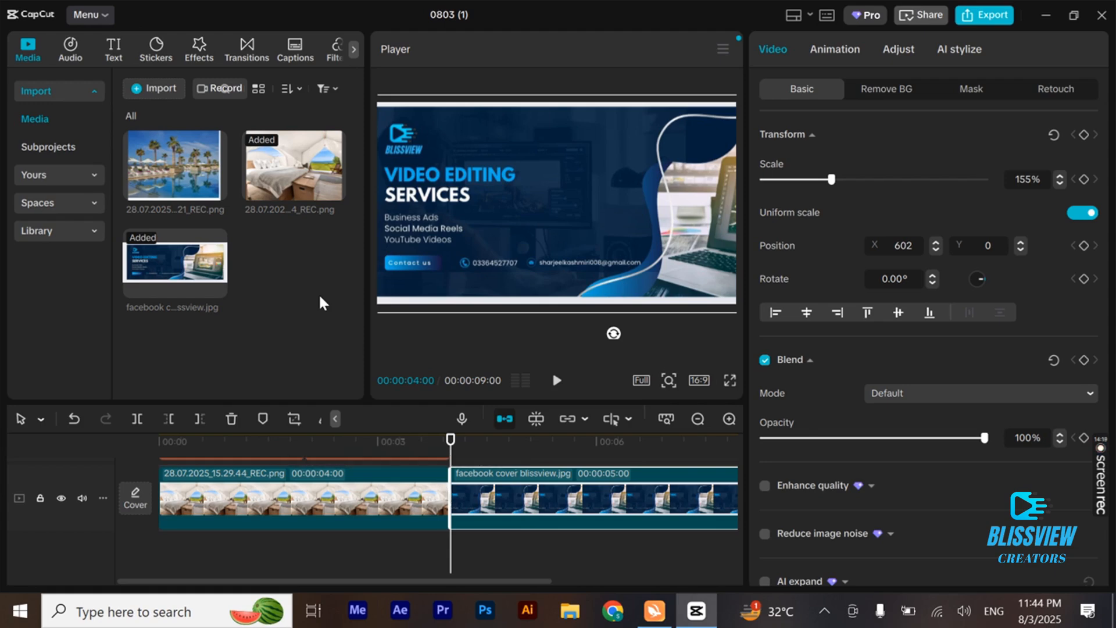
Apply the trending Bottom Right transition between the bedroom image and the facebook cover clip.
{"action": "left_click", "coordinate": [244, 47]}
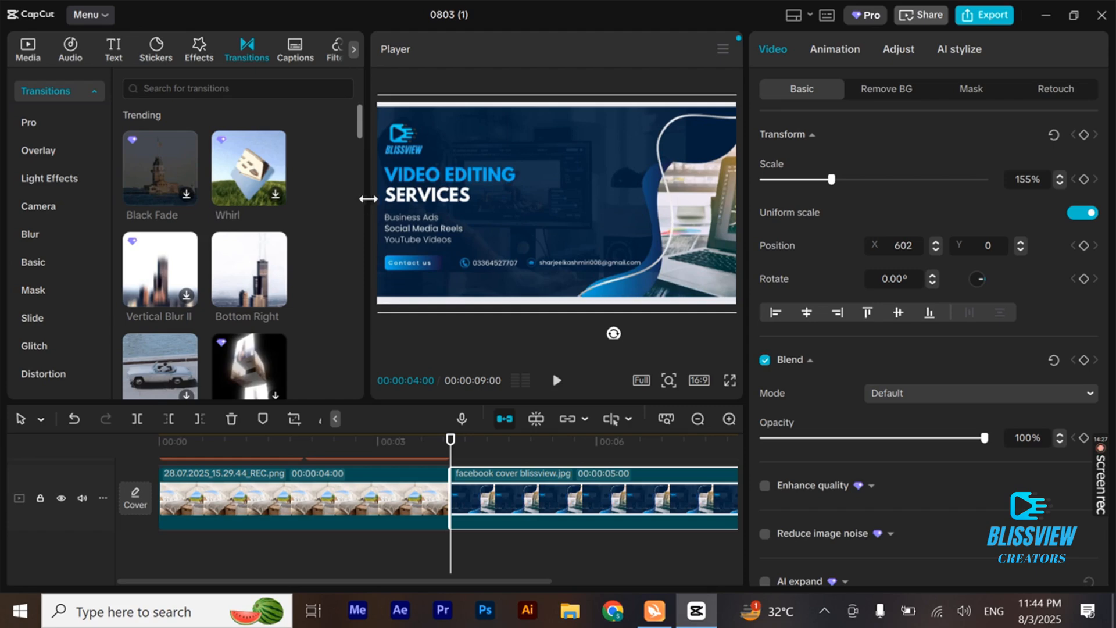
{"action": "left_click_drag", "start_coordinate": [367, 199], "coordinate": [427, 200]}
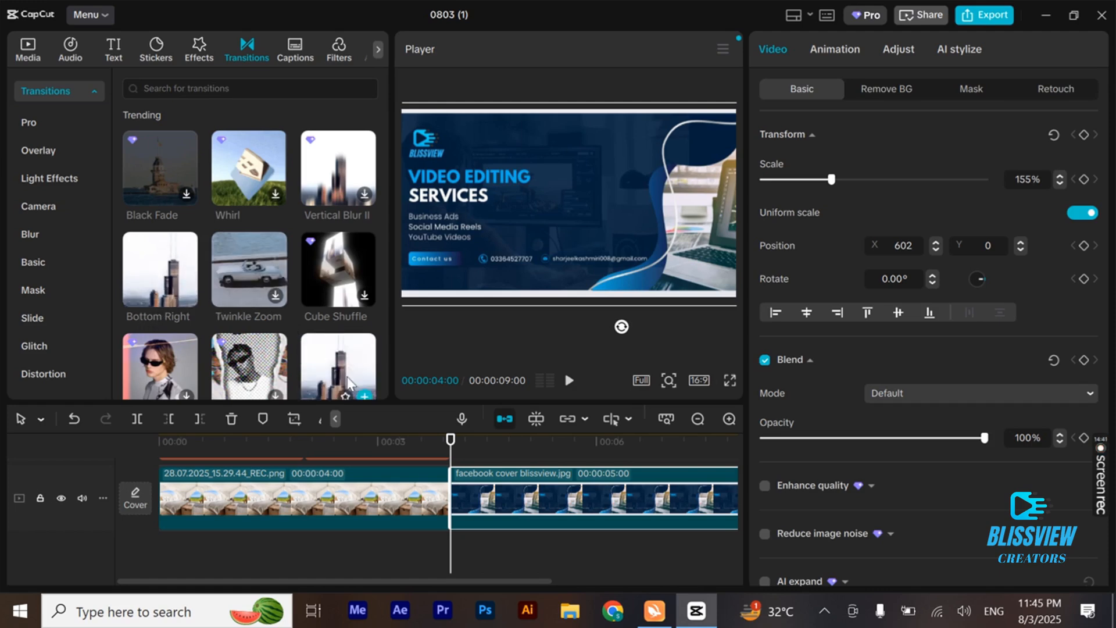
{"action": "left_click_drag", "start_coordinate": [384, 151], "coordinate": [384, 167]}
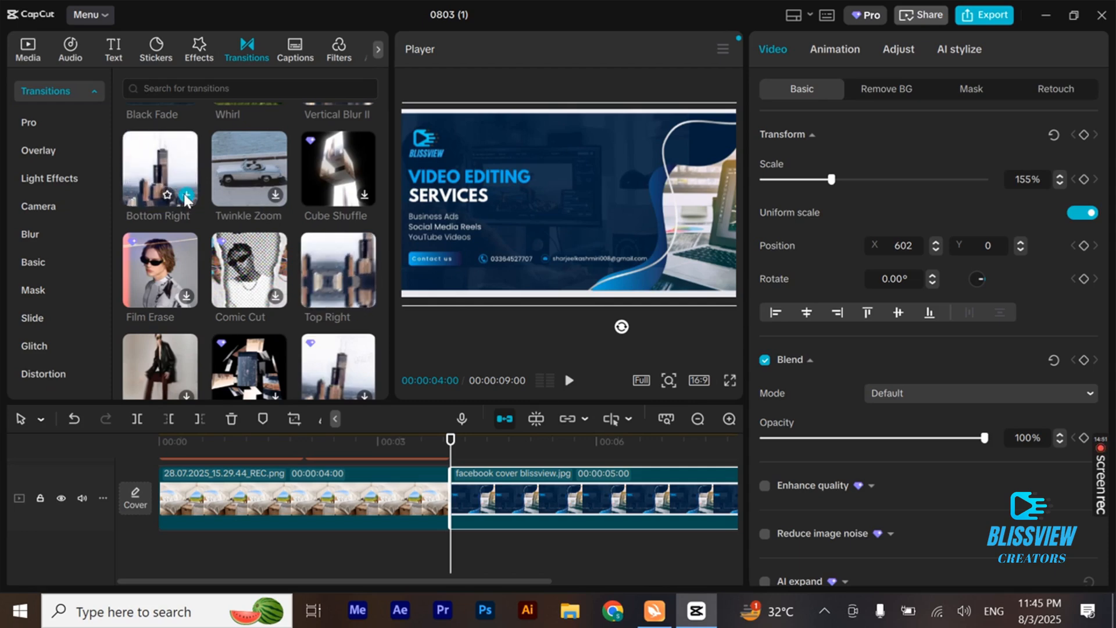
{"action": "left_click", "coordinate": [186, 196]}
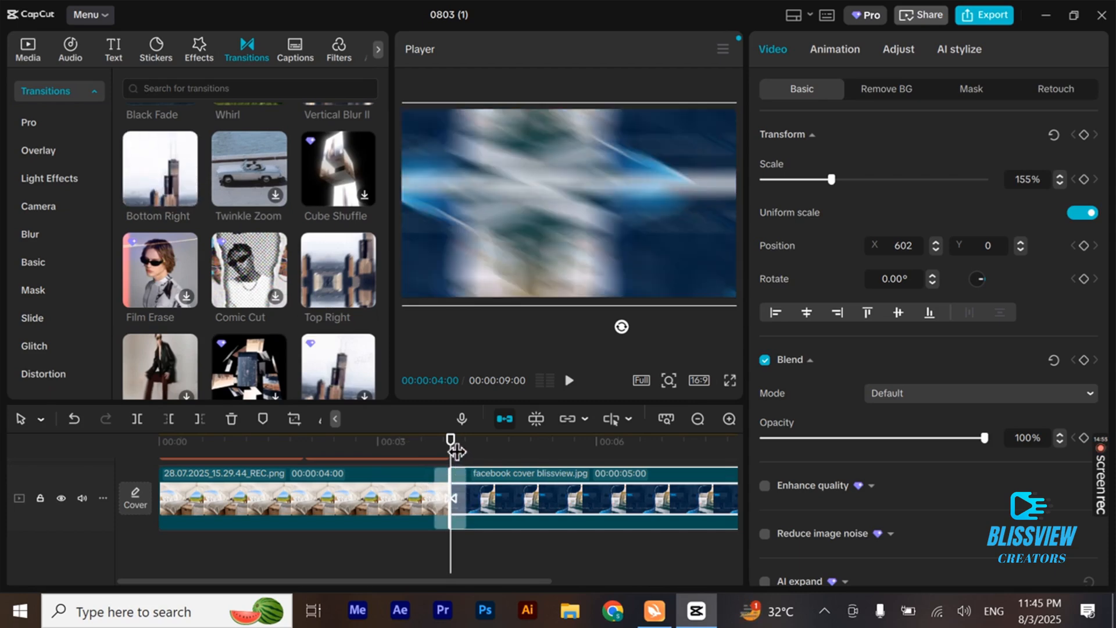
Play the timeline twice from before the cut to preview the transition between the two clips.
{"action": "left_click_drag", "start_coordinate": [453, 441], "coordinate": [435, 455]}
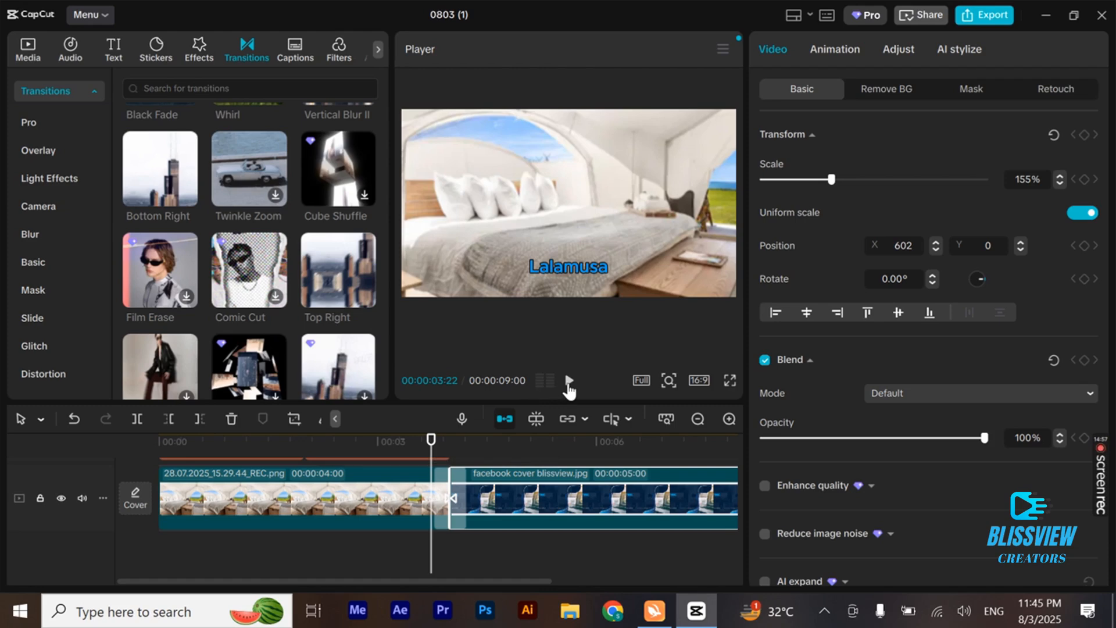
{"action": "left_click", "coordinate": [569, 380]}
{"action": "left_click", "coordinate": [569, 380]}
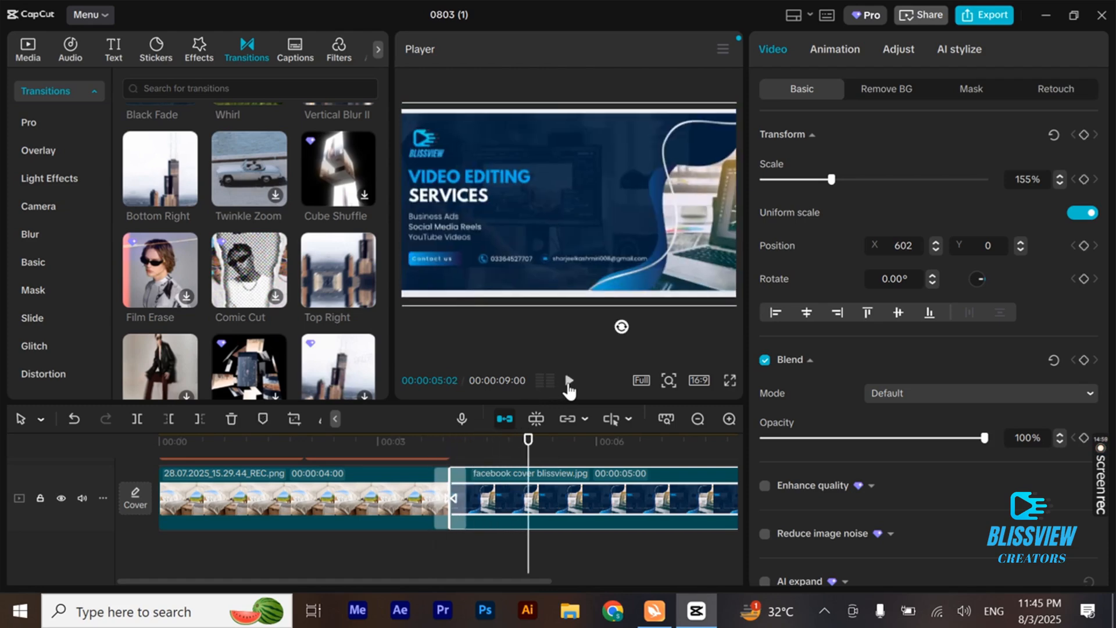
{"action": "left_click_drag", "start_coordinate": [538, 446], "coordinate": [315, 516]}
{"action": "key", "text": "space"}
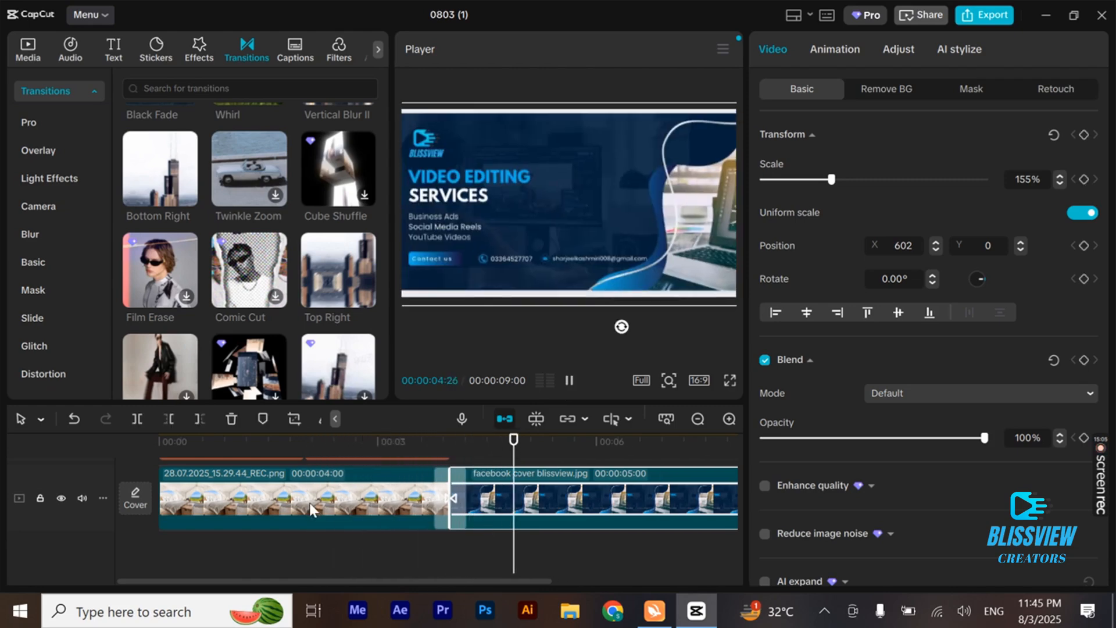
{"action": "key", "text": "space"}
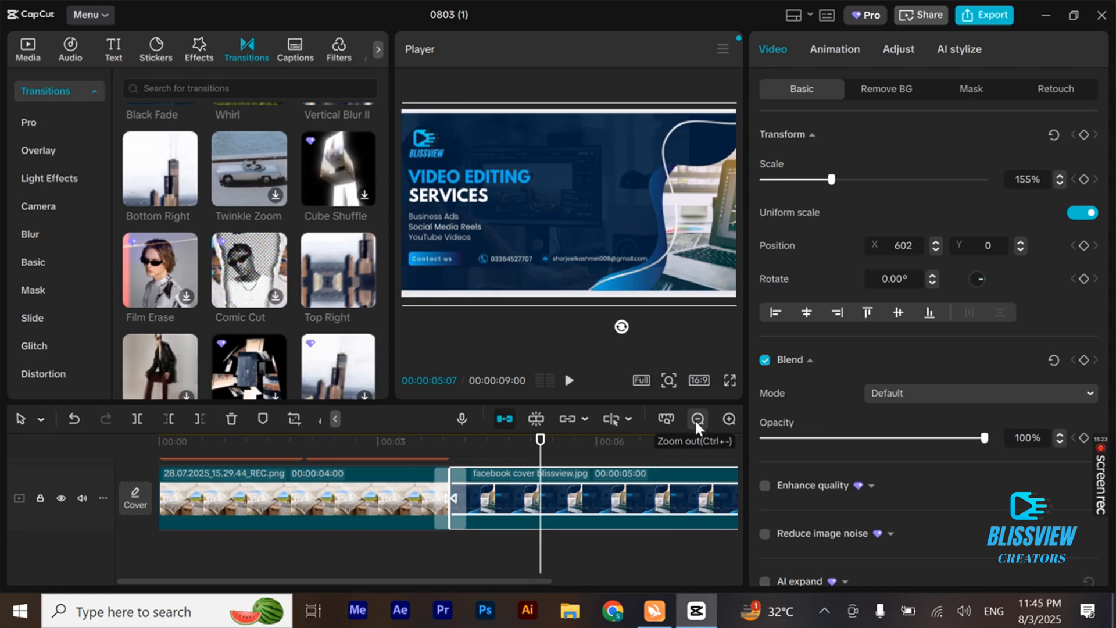
Shorten the facebook cover clip so that it ends at 00:00:05:29.
{"action": "left_click", "coordinate": [728, 418]}
{"action": "left_click", "coordinate": [728, 418]}
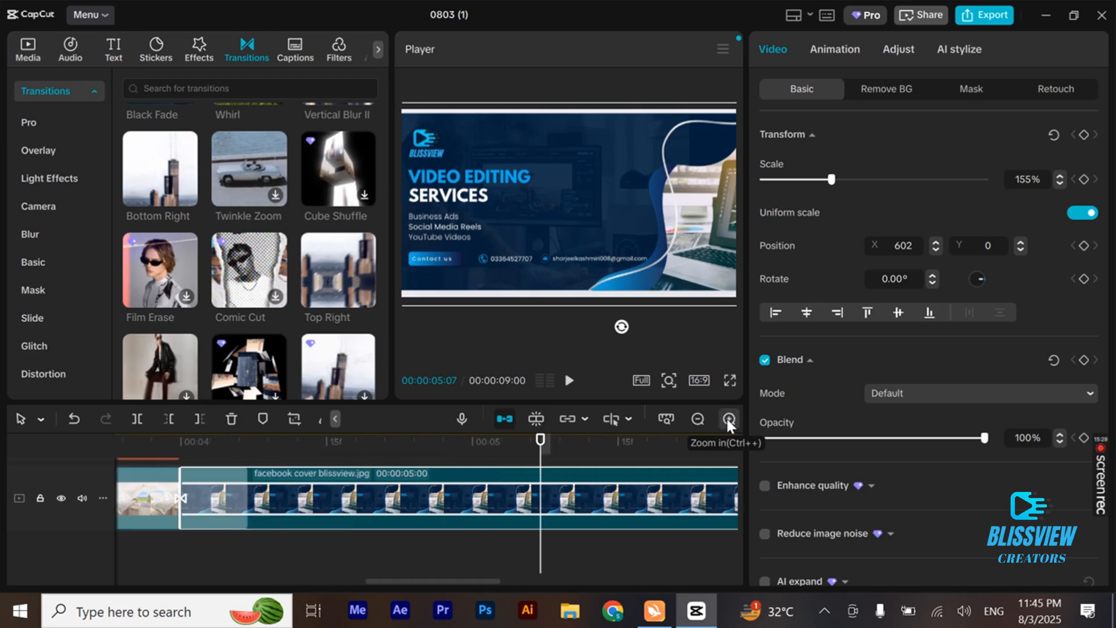
{"action": "left_click", "coordinate": [695, 422]}
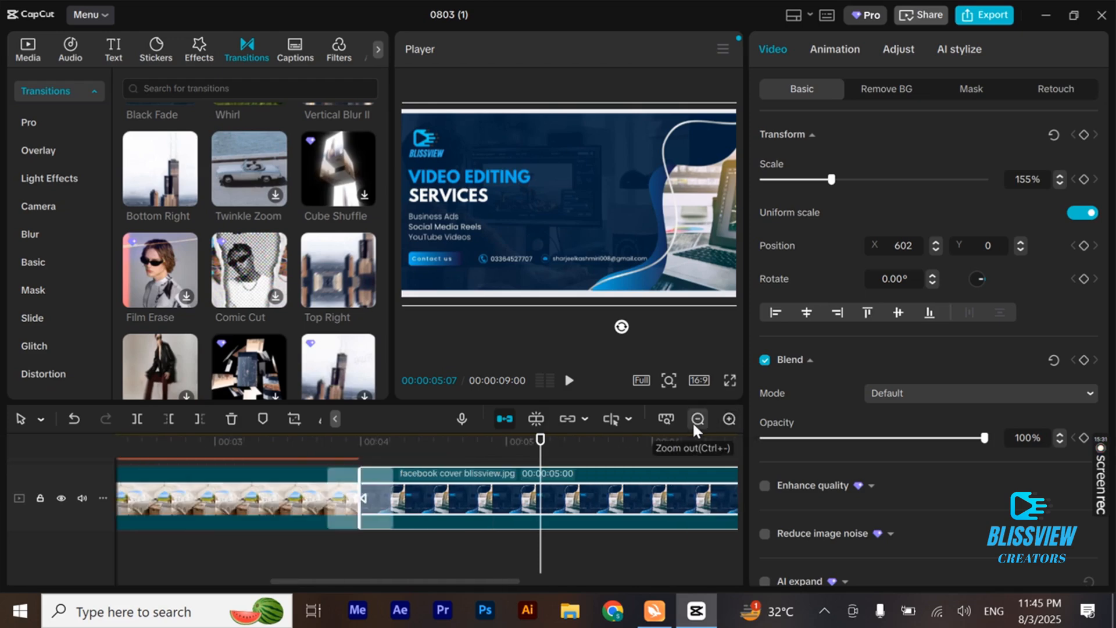
{"action": "left_click", "coordinate": [694, 419]}
{"action": "left_click", "coordinate": [695, 419]}
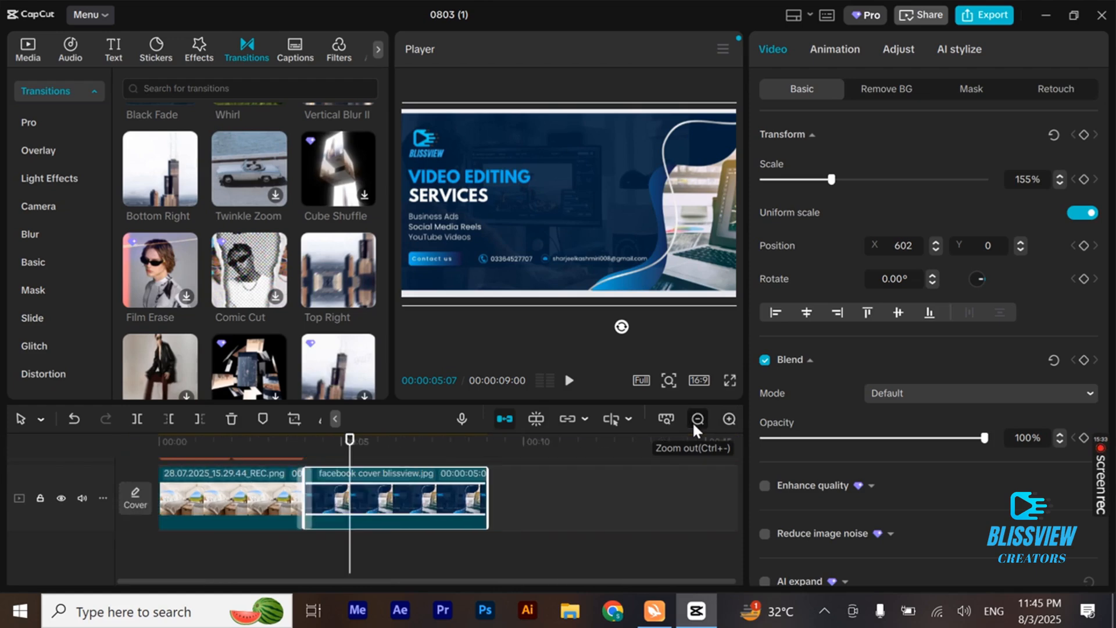
{"action": "left_click", "coordinate": [695, 420]}
{"action": "left_click", "coordinate": [695, 420]}
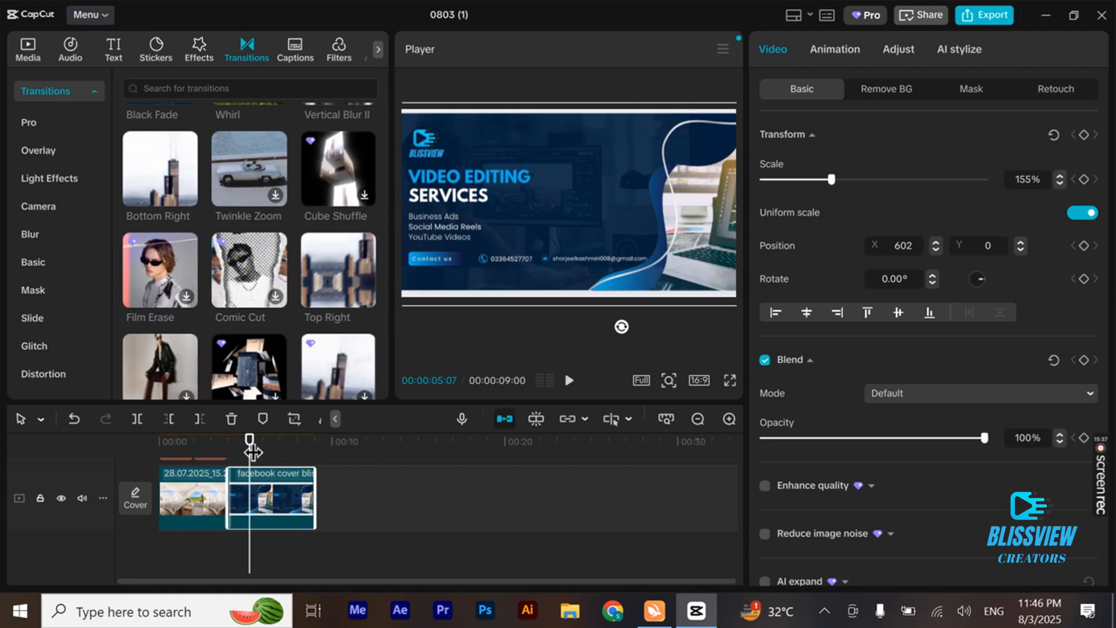
{"action": "left_click_drag", "start_coordinate": [249, 446], "coordinate": [261, 520]}
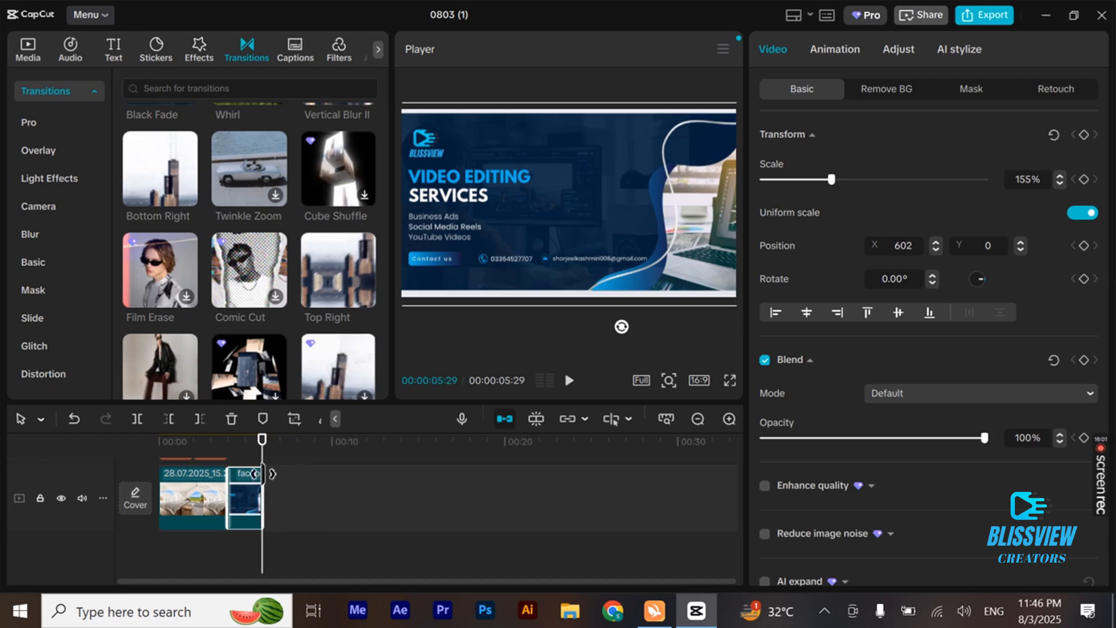
Play the shortened video through the transition, pause in the cover clip, and return to the start of the transition list.
{"action": "key", "text": "space"}
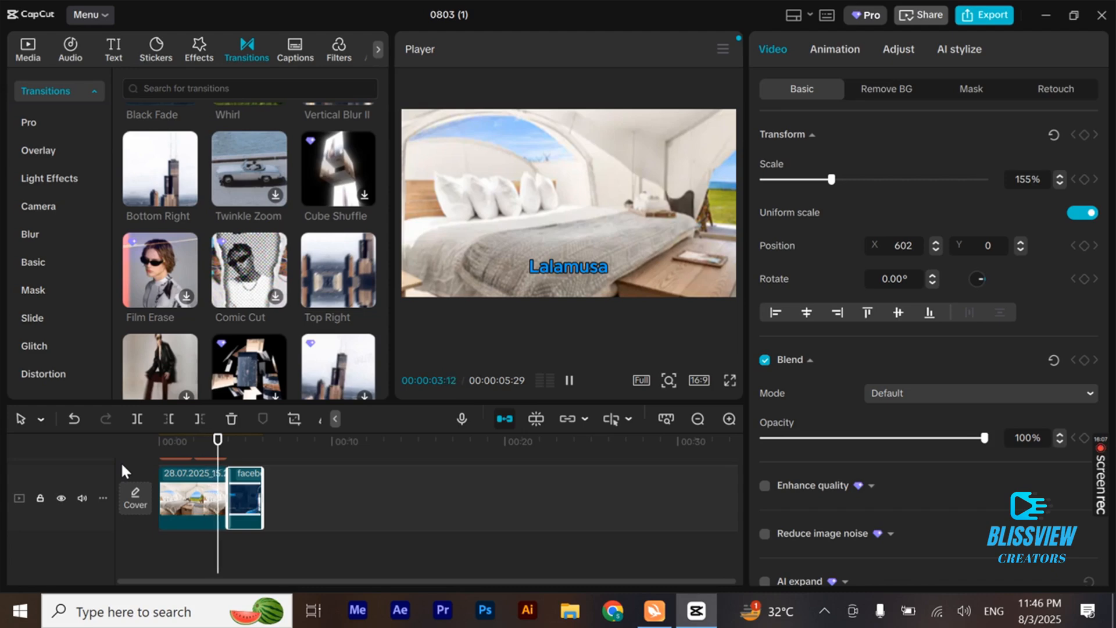
{"action": "key", "text": "space"}
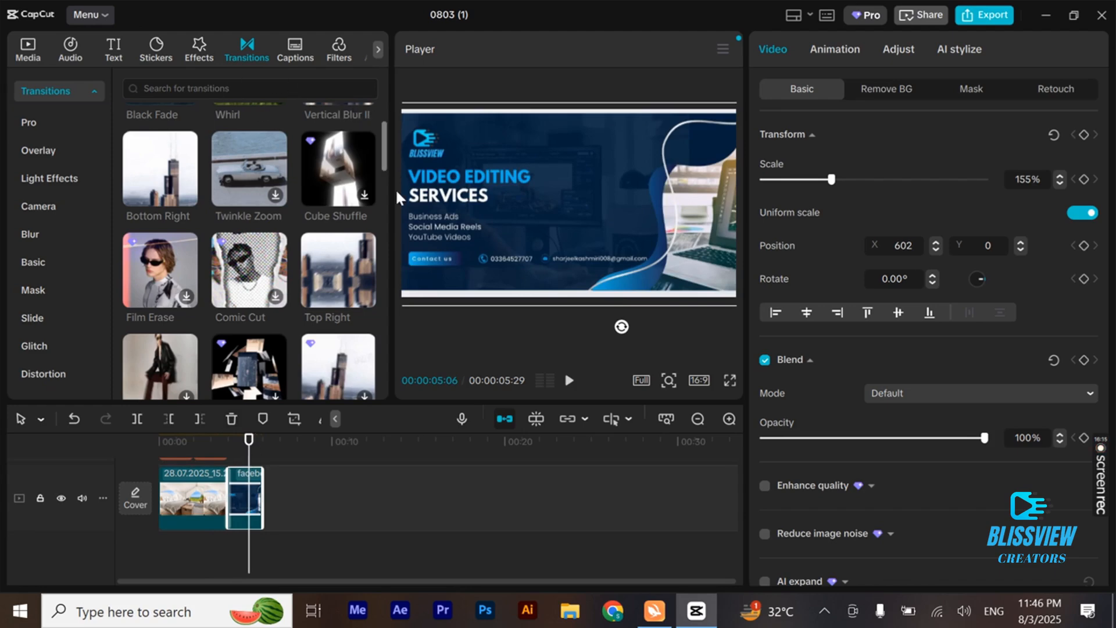
{"action": "left_click_drag", "start_coordinate": [382, 158], "coordinate": [376, 90]}
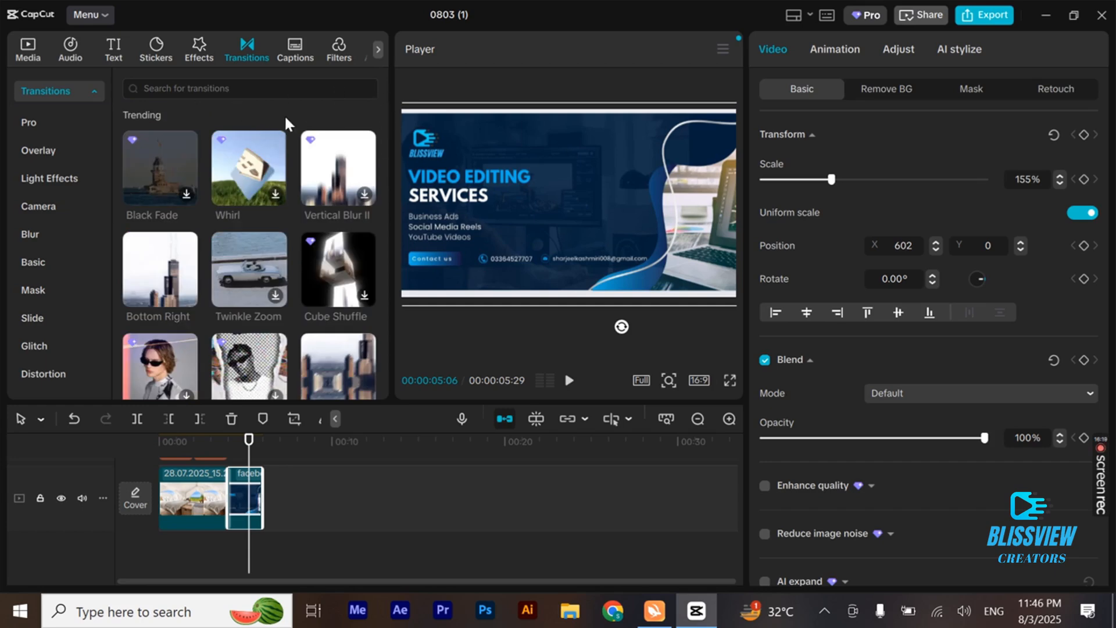
Import the MP3 of The Fast and The Curious from the Youtube audio library folder in Music.
{"action": "left_click", "coordinate": [33, 47]}
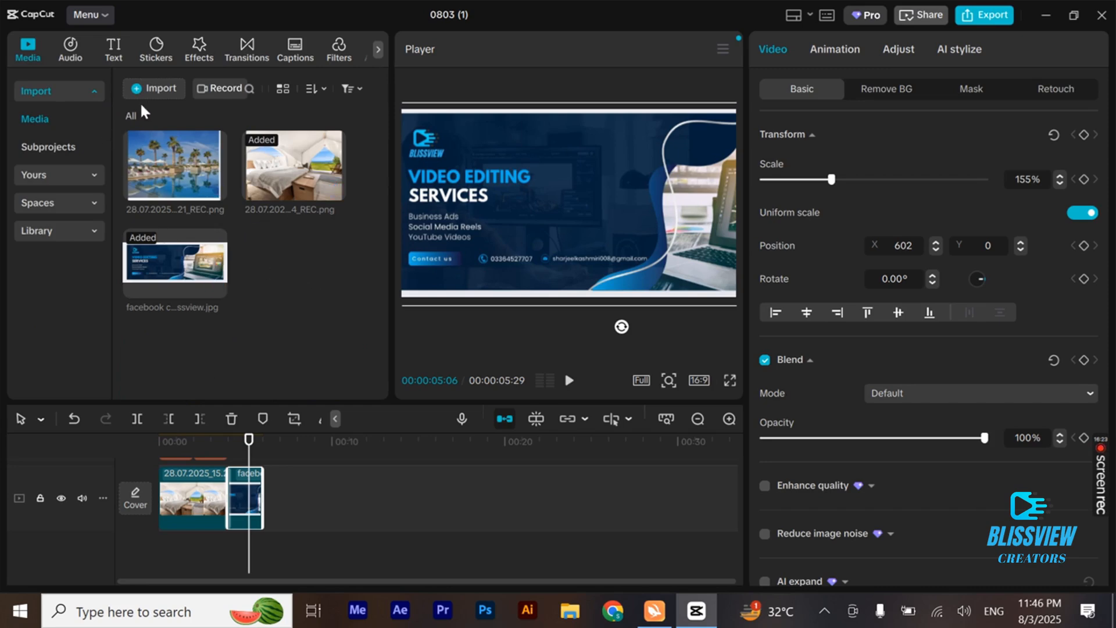
{"action": "left_click", "coordinate": [154, 87]}
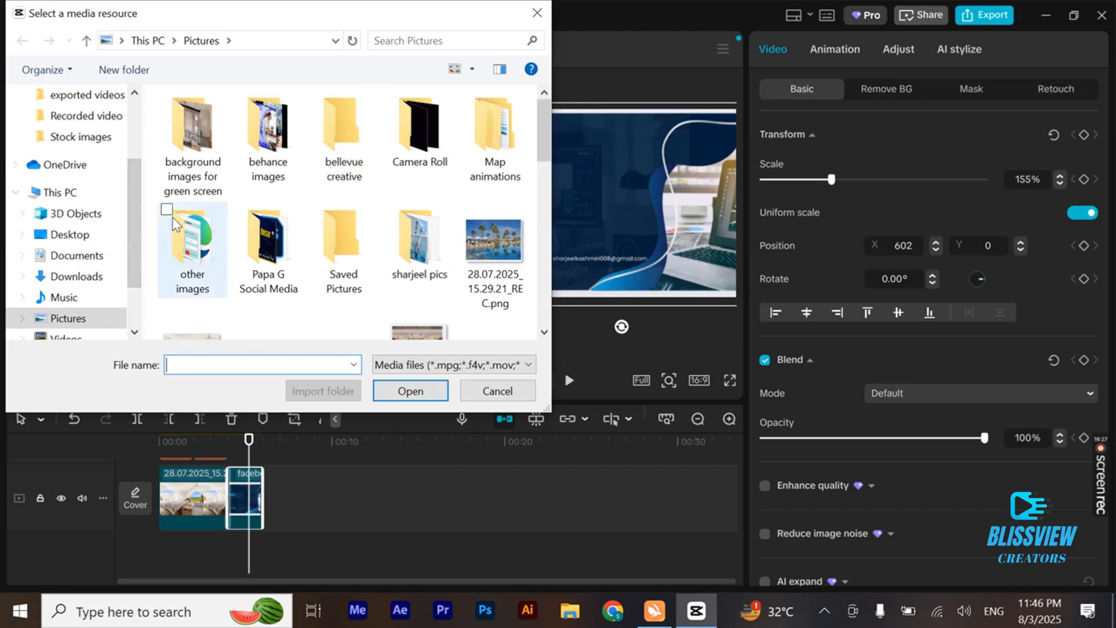
{"action": "left_click", "coordinate": [135, 331]}
{"action": "left_click", "coordinate": [134, 331]}
{"action": "left_click", "coordinate": [135, 332]}
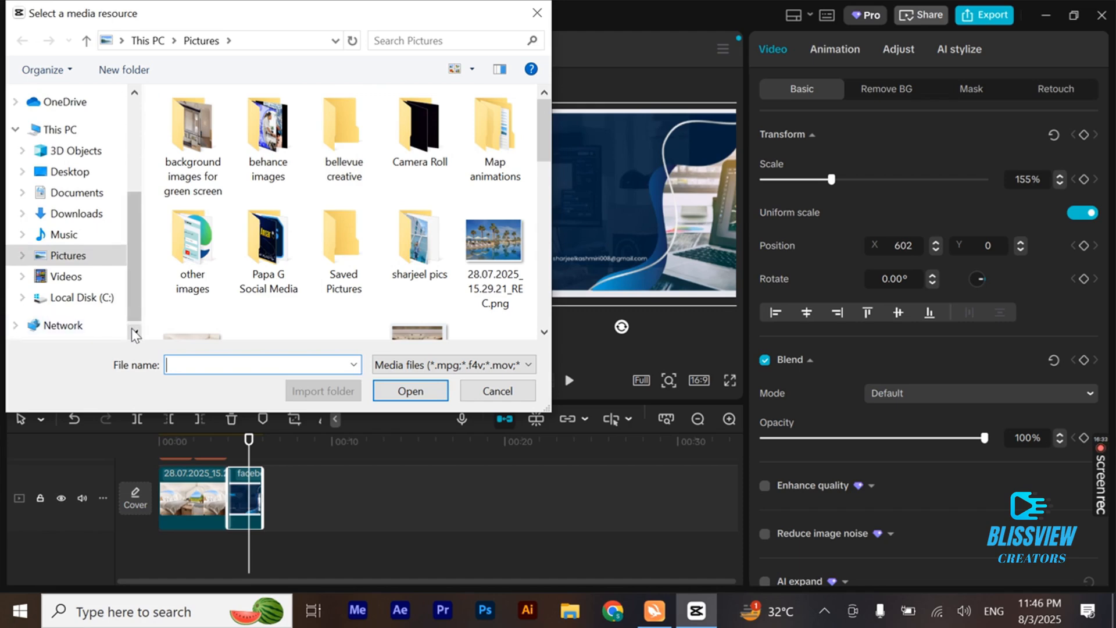
{"action": "left_click", "coordinate": [135, 332]}
{"action": "left_click", "coordinate": [135, 331]}
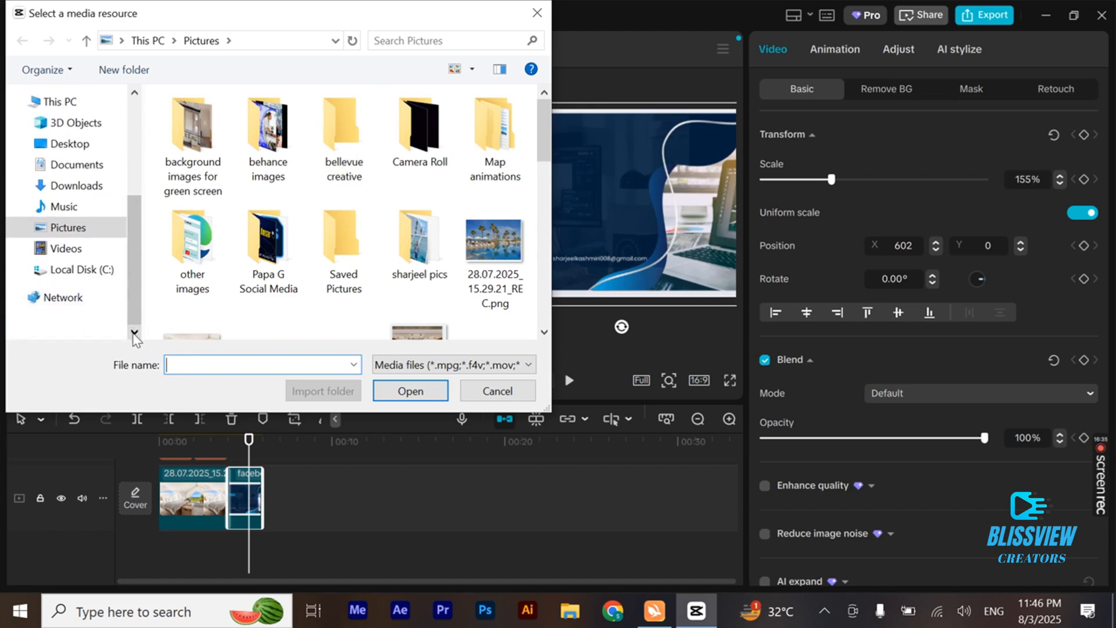
{"action": "left_click", "coordinate": [85, 208]}
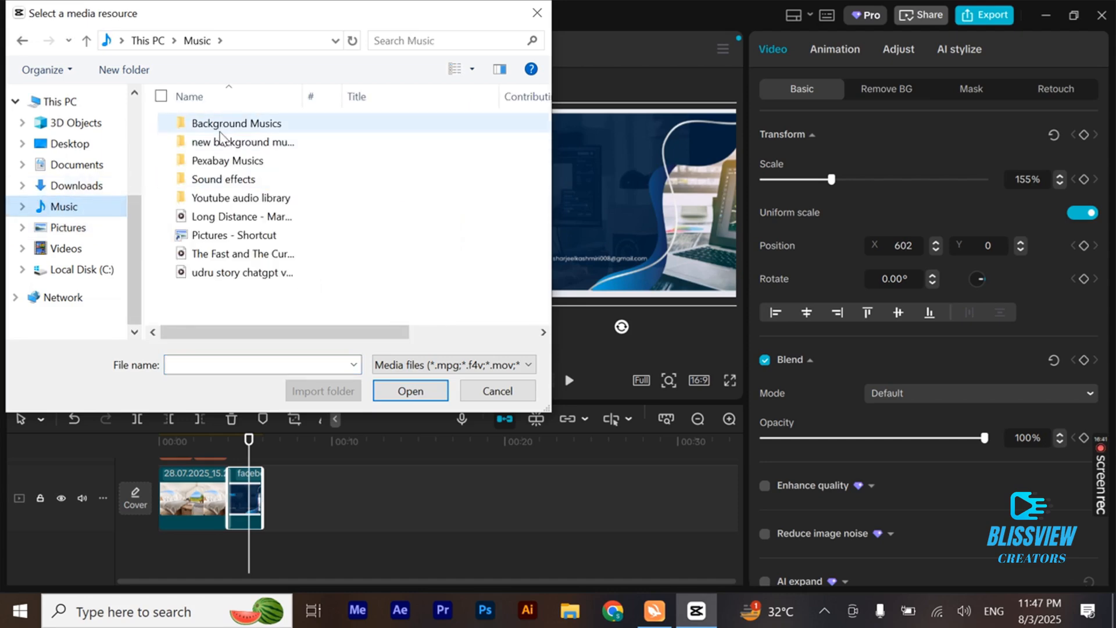
{"action": "double_click", "coordinate": [274, 199]}
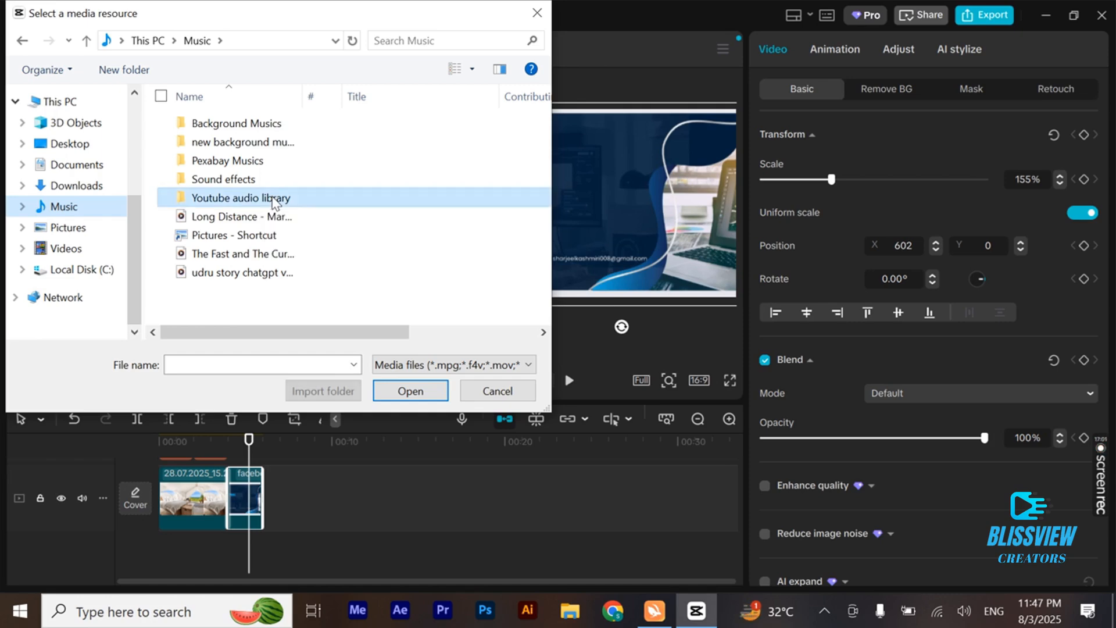
{"action": "left_click", "coordinate": [273, 131]}
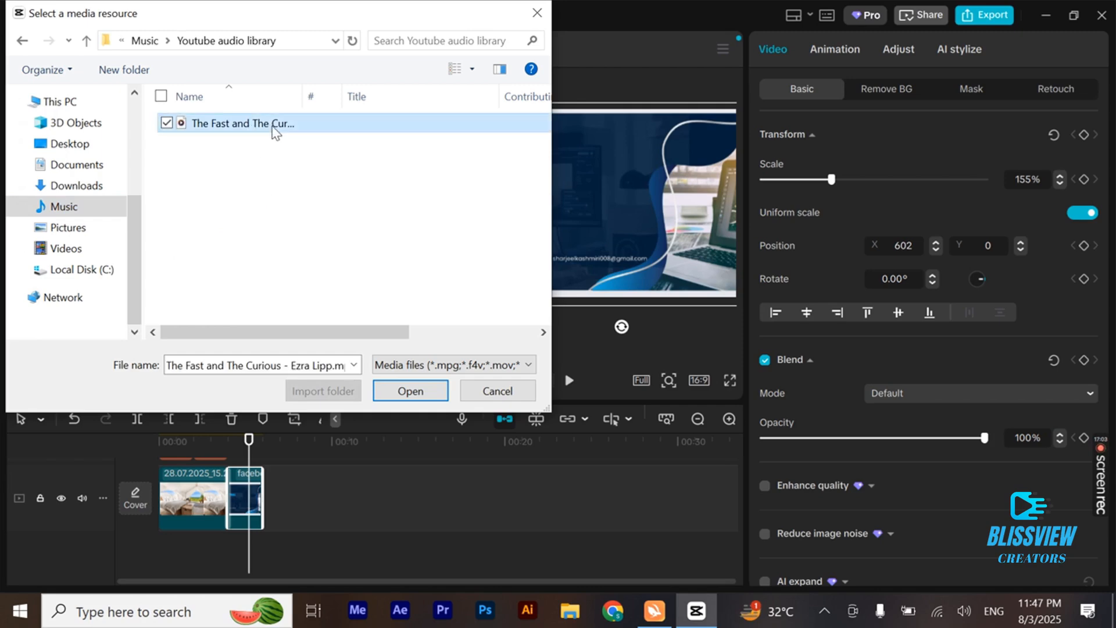
{"action": "left_click", "coordinate": [419, 396]}
{"action": "left_click", "coordinate": [418, 394]}
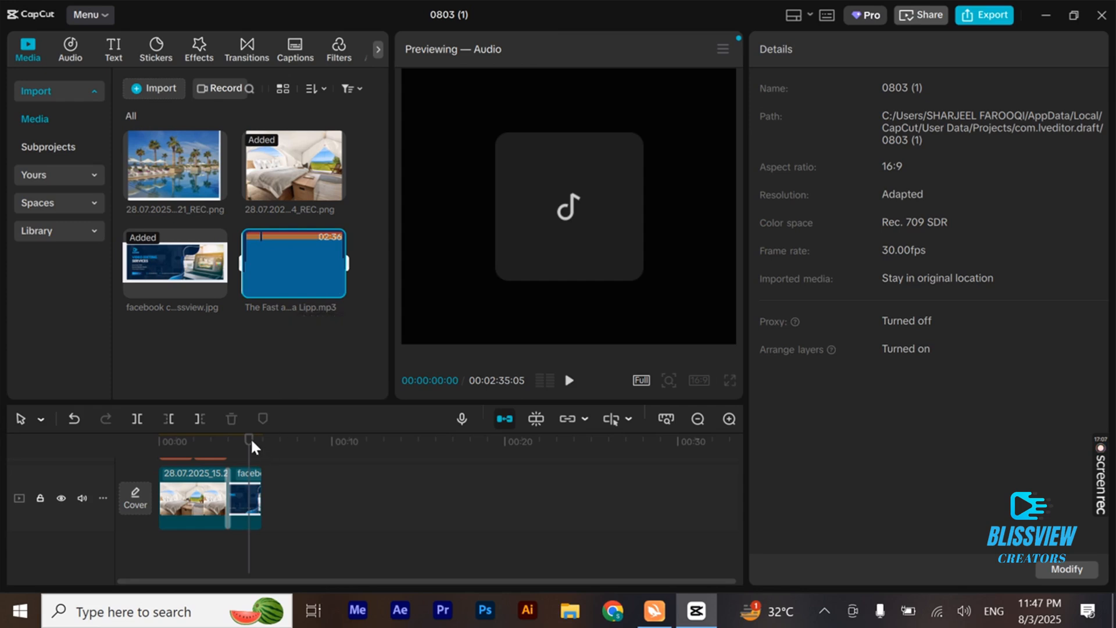
Place the imported song beneath the video clips starting at 00:00:00:00, and play the timeline with the music.
{"action": "left_click_drag", "start_coordinate": [250, 439], "coordinate": [119, 466]}
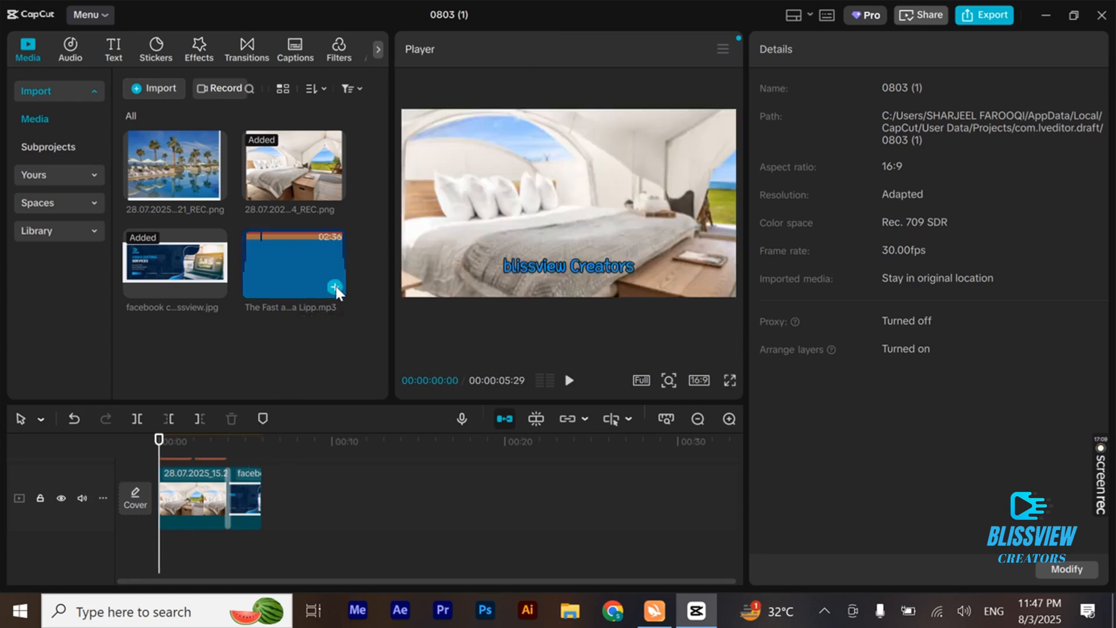
{"action": "left_click_drag", "start_coordinate": [297, 258], "coordinate": [194, 515]}
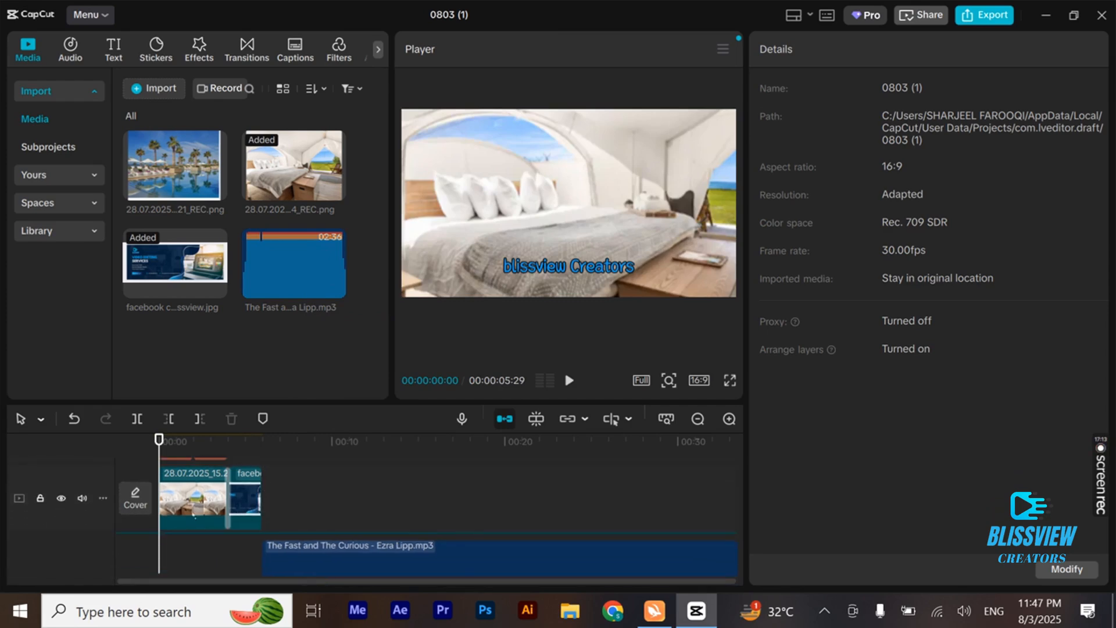
{"action": "left_click_drag", "start_coordinate": [265, 552], "coordinate": [161, 546]}
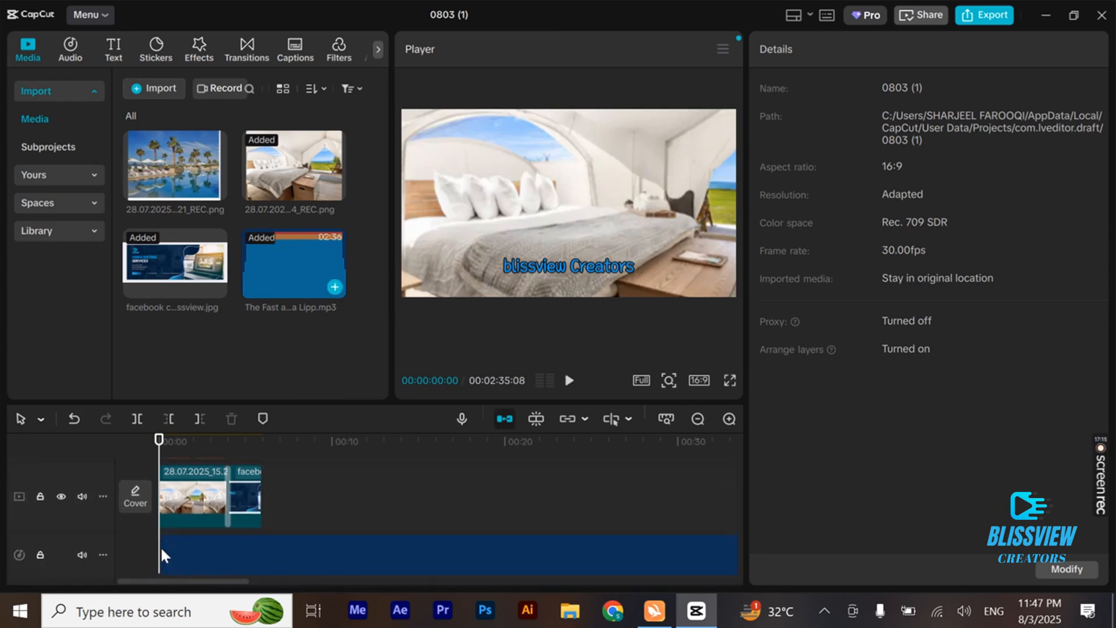
{"action": "left_click", "coordinate": [570, 382]}
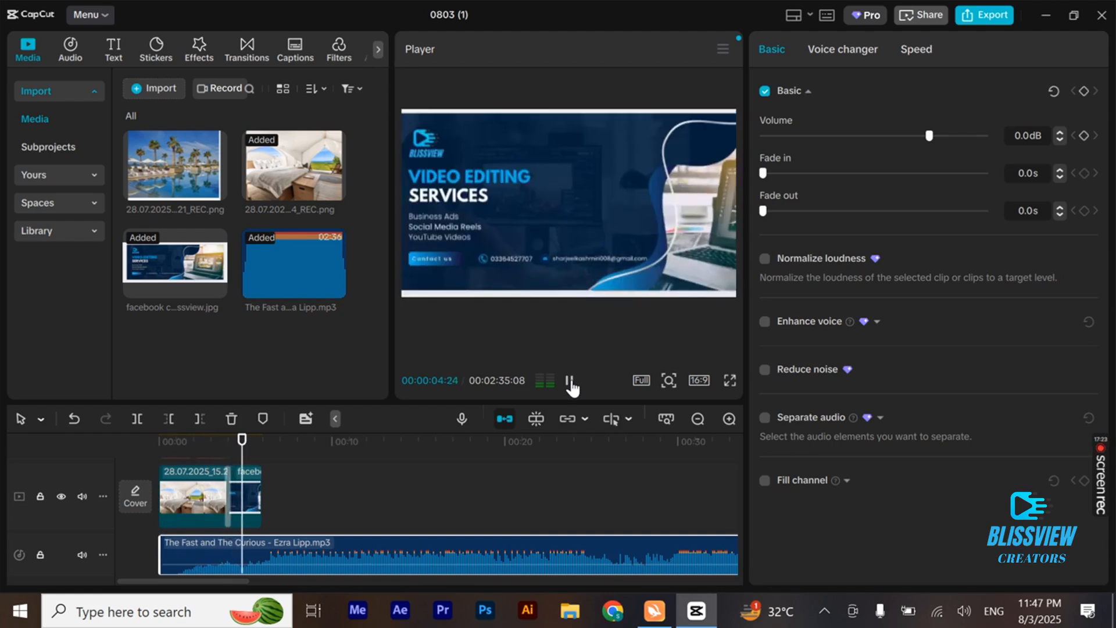
{"action": "left_click", "coordinate": [569, 382]}
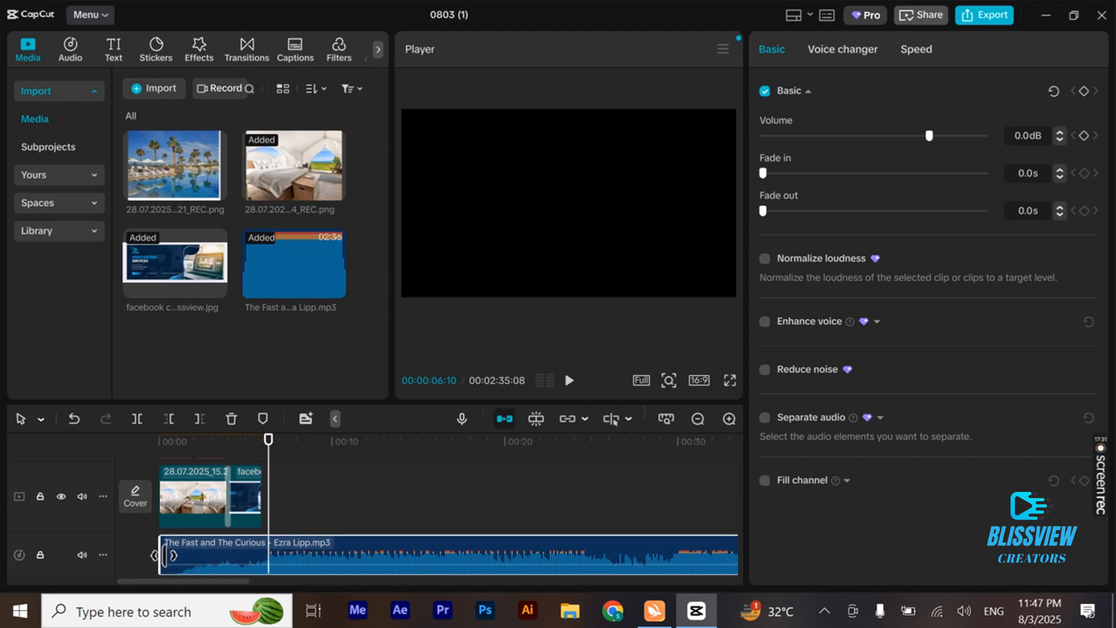
Trim about 30 seconds off the beginning of the music clip and align it with the start of the timeline.
{"action": "left_click", "coordinate": [191, 555]}
{"action": "left_click_drag", "start_coordinate": [164, 553], "coordinate": [82, 553]}
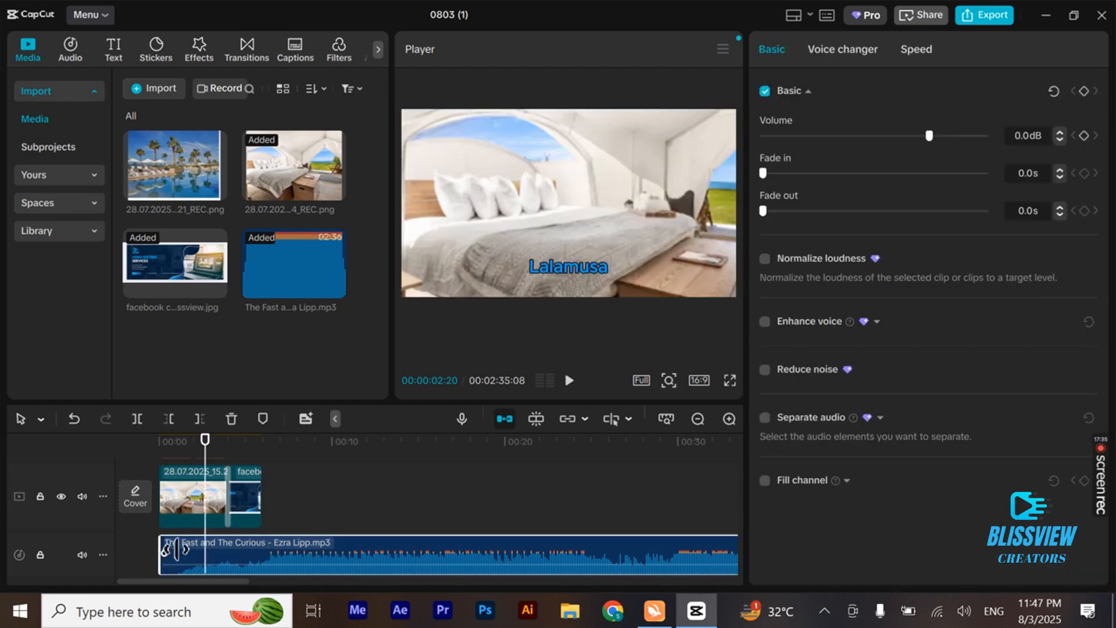
{"action": "left_click_drag", "start_coordinate": [283, 558], "coordinate": [188, 503]}
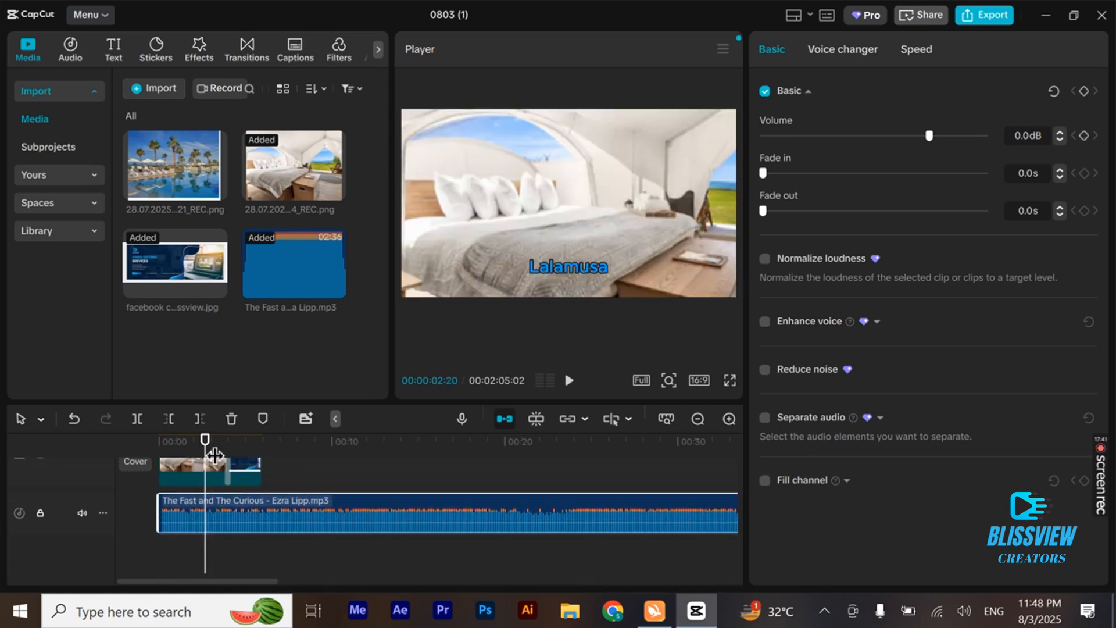
Play the video from the start with the trimmed music, and scrub across the facebook cover clip.
{"action": "left_click_drag", "start_coordinate": [206, 454], "coordinate": [110, 471]}
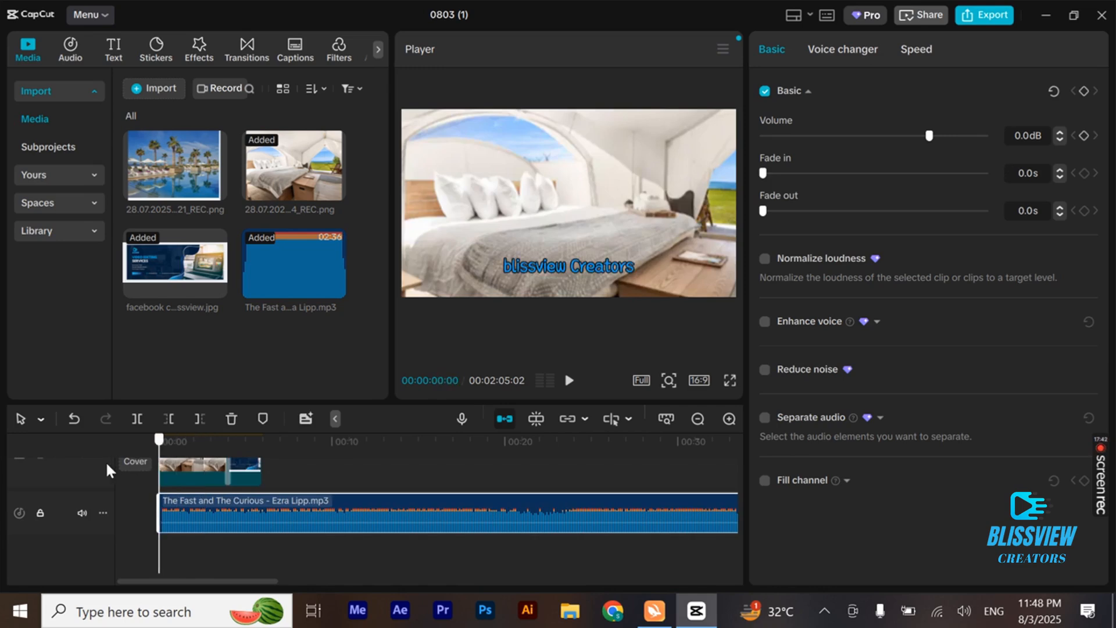
{"action": "left_click", "coordinate": [569, 381]}
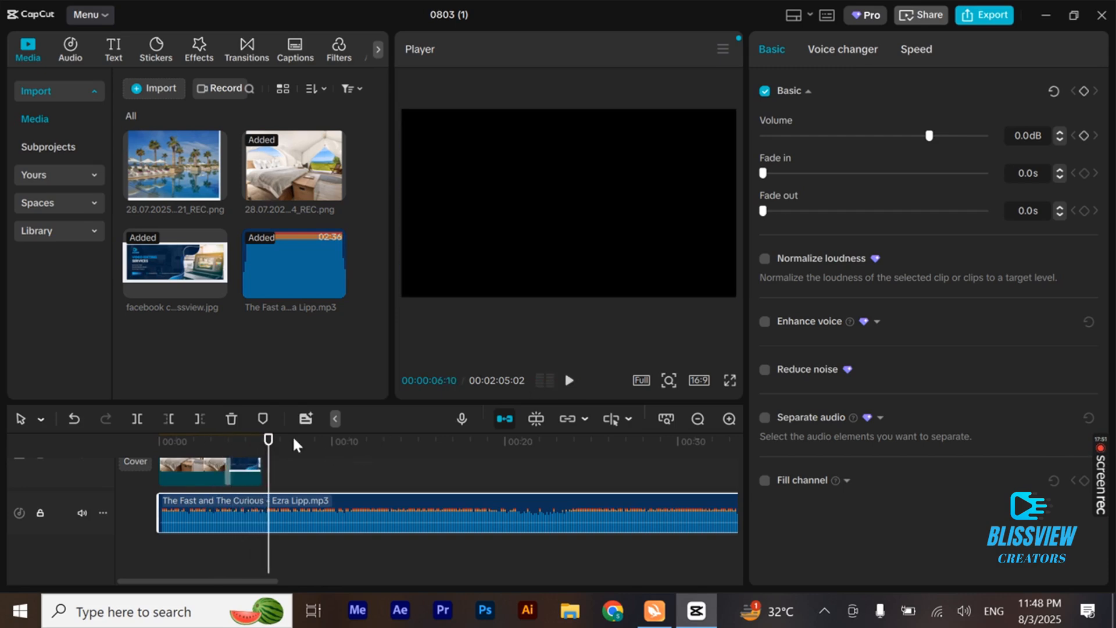
{"action": "left_click_drag", "start_coordinate": [268, 449], "coordinate": [234, 459]}
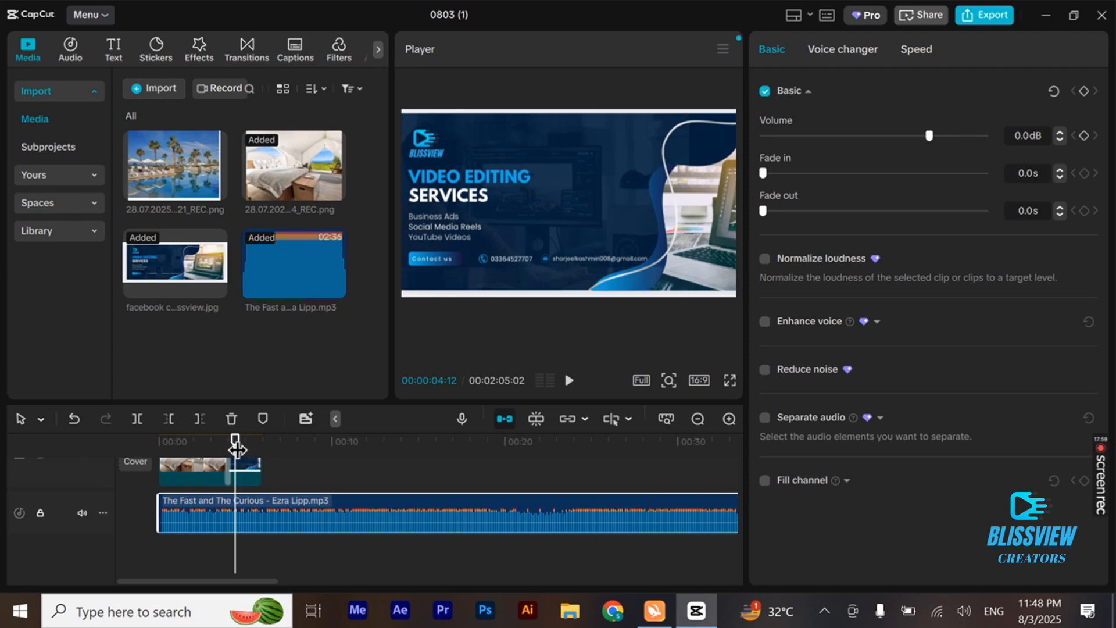
{"action": "left_click_drag", "start_coordinate": [237, 449], "coordinate": [264, 451]}
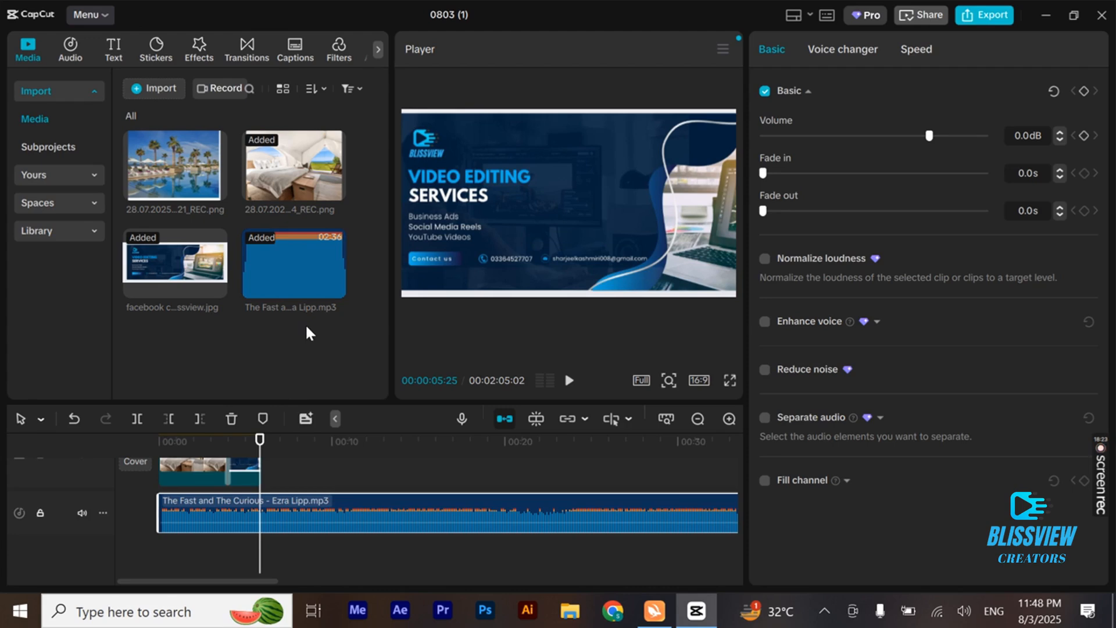
{"action": "left_click", "coordinate": [343, 55]}
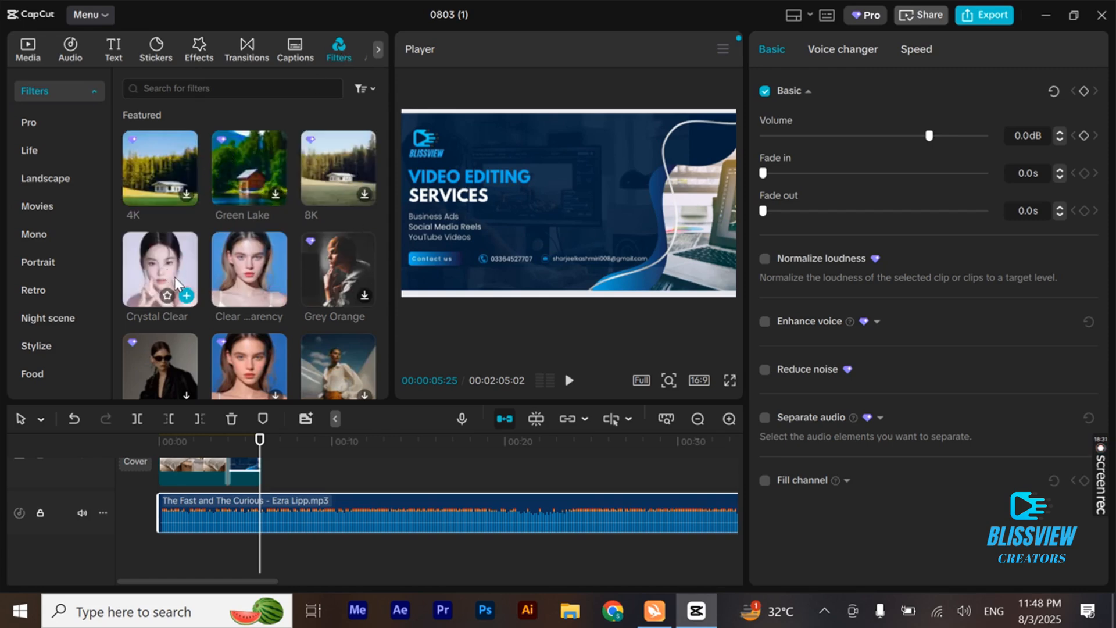
Import the 3d-rendering living room image from the behance images folder in Pictures.
{"action": "left_click", "coordinate": [27, 47]}
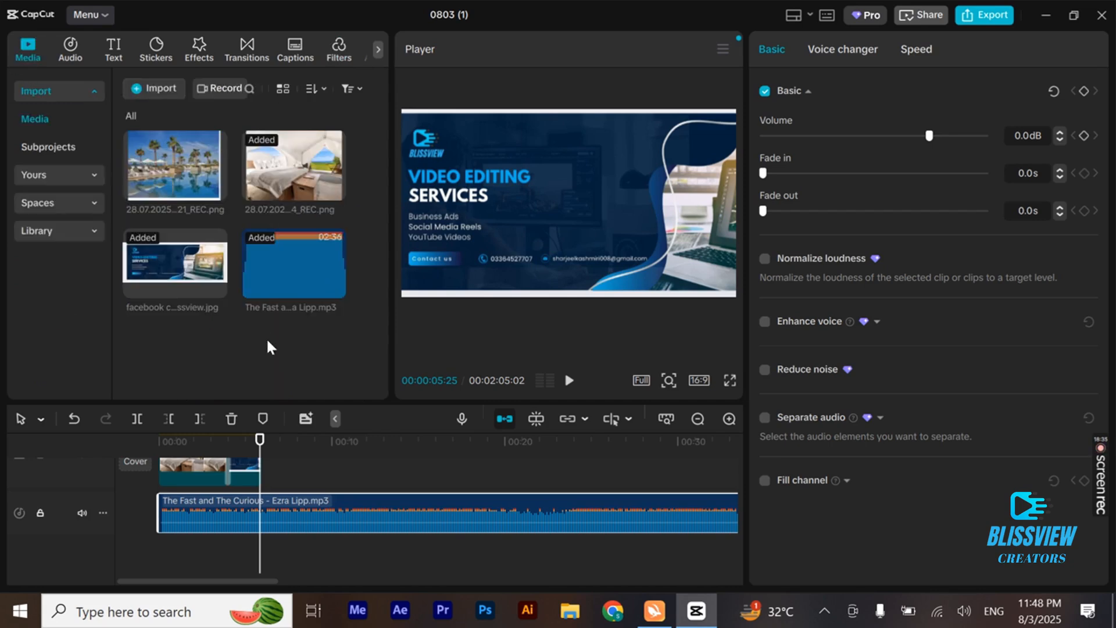
{"action": "left_click", "coordinate": [156, 87]}
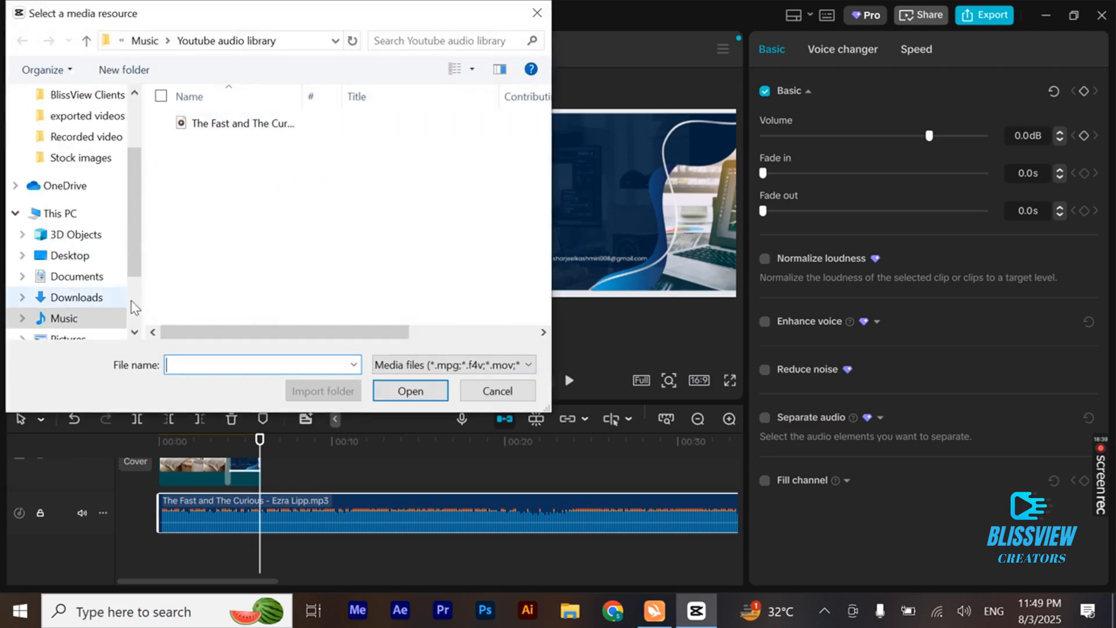
{"action": "scroll", "coordinate": [135, 304], "scroll_direction": "down", "scroll_amount": 2}
{"action": "left_click", "coordinate": [68, 227]}
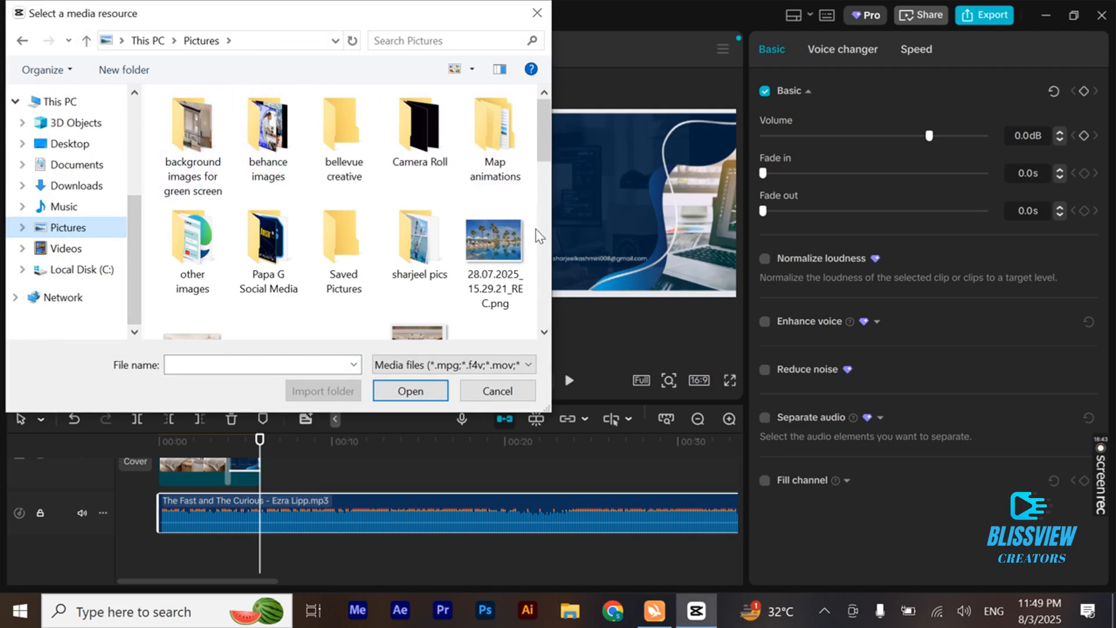
{"action": "scroll", "coordinate": [538, 138], "scroll_direction": "down", "scroll_amount": 4}
{"action": "scroll", "coordinate": [538, 138], "scroll_direction": "up", "scroll_amount": 3}
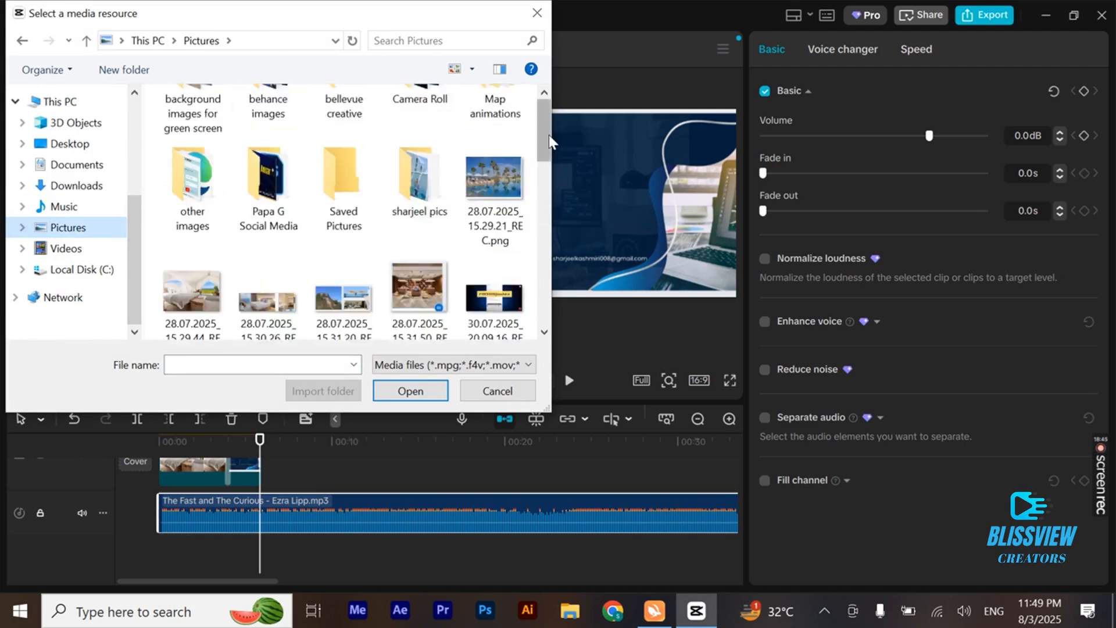
{"action": "scroll", "coordinate": [551, 141], "scroll_direction": "up", "scroll_amount": 1}
{"action": "double_click", "coordinate": [416, 239]}
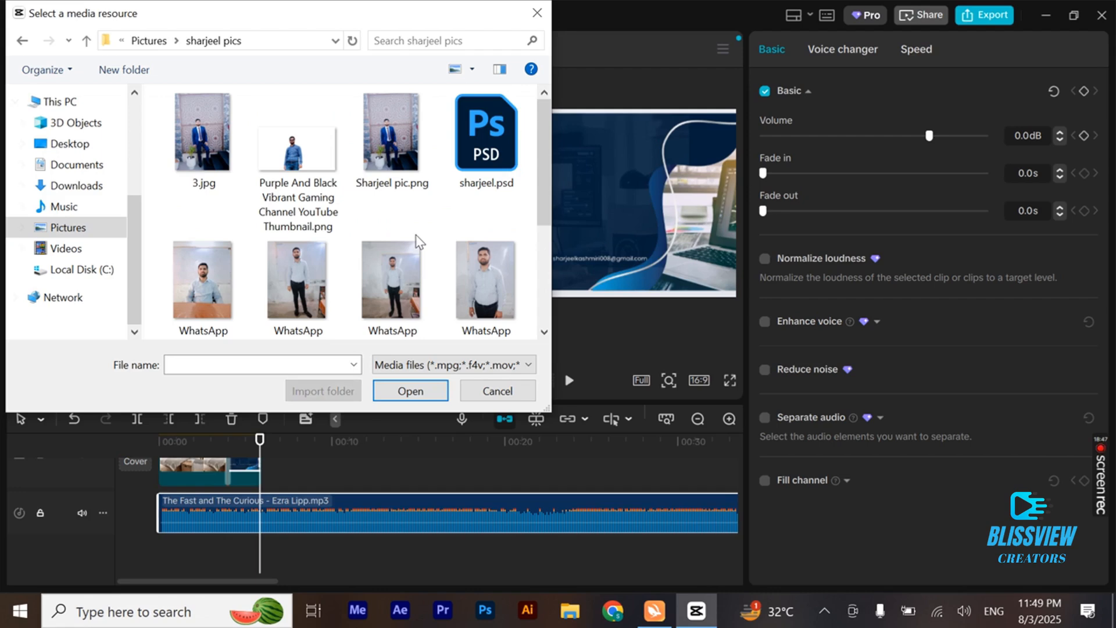
{"action": "left_click", "coordinate": [22, 41]}
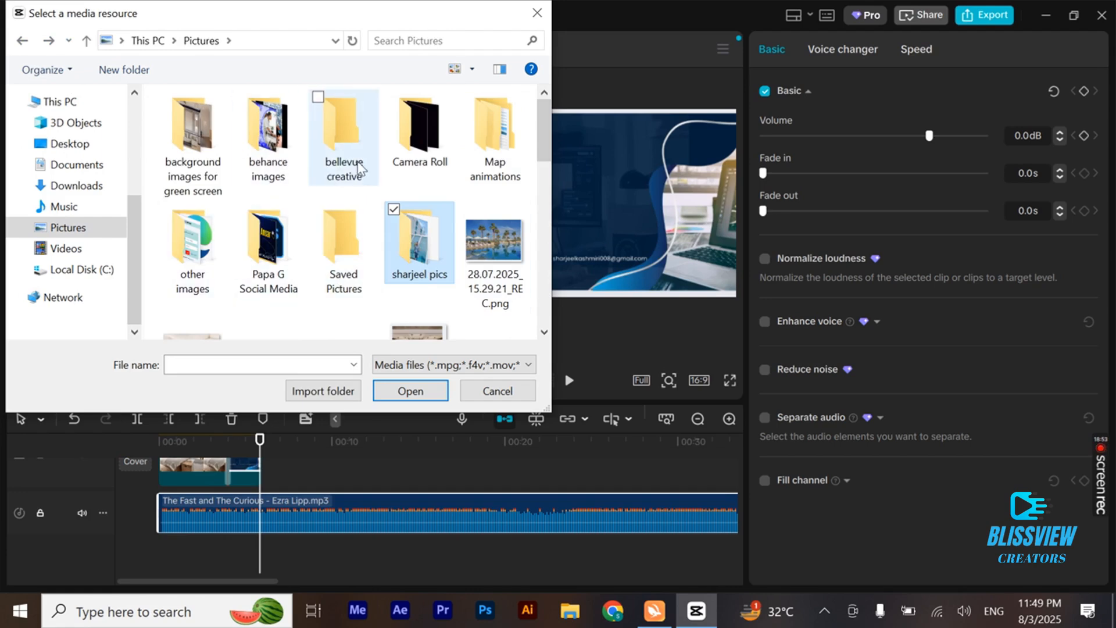
{"action": "left_click", "coordinate": [268, 167]}
{"action": "double_click", "coordinate": [267, 167]}
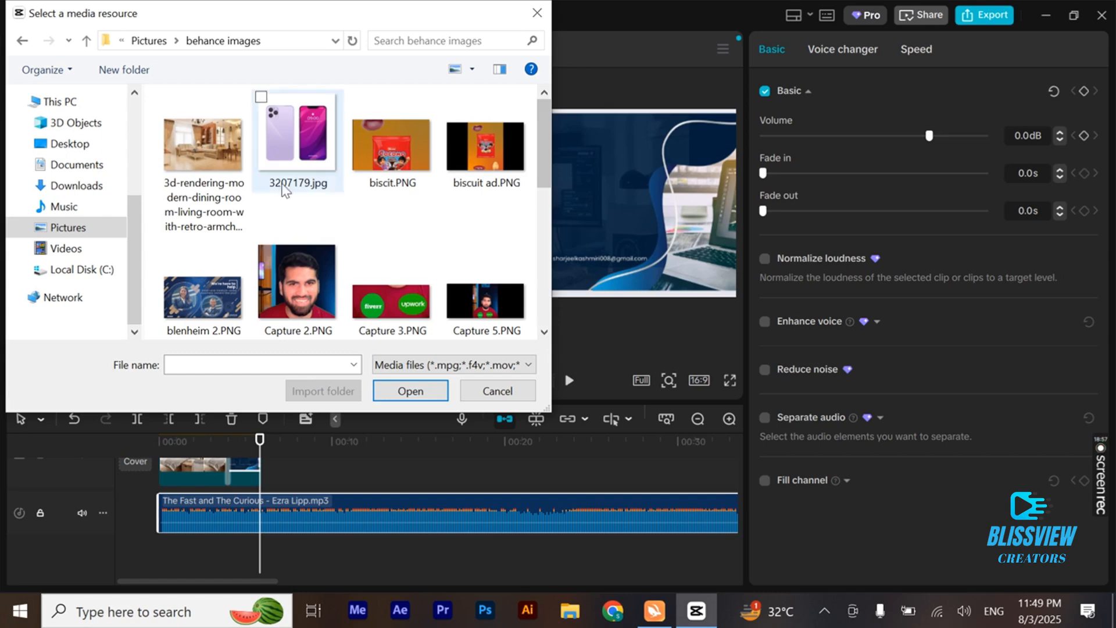
{"action": "left_click", "coordinate": [204, 174]}
{"action": "left_click", "coordinate": [410, 390]}
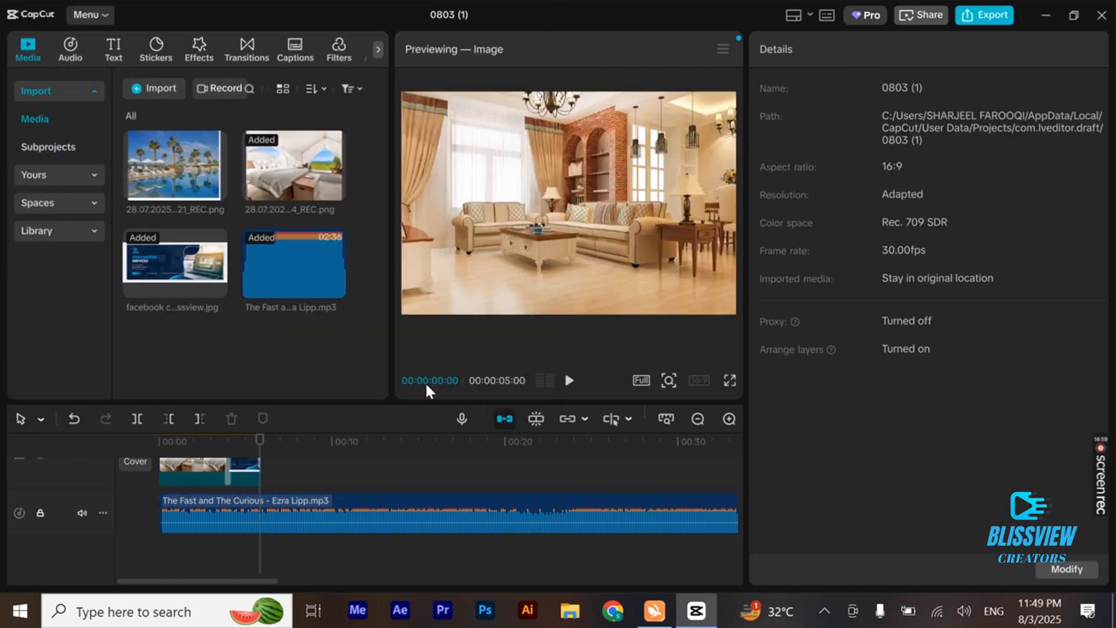
Append the living room image after the facebook cover clip and enlarge it to 119% to fill the frame width.
{"action": "left_click", "coordinate": [215, 361]}
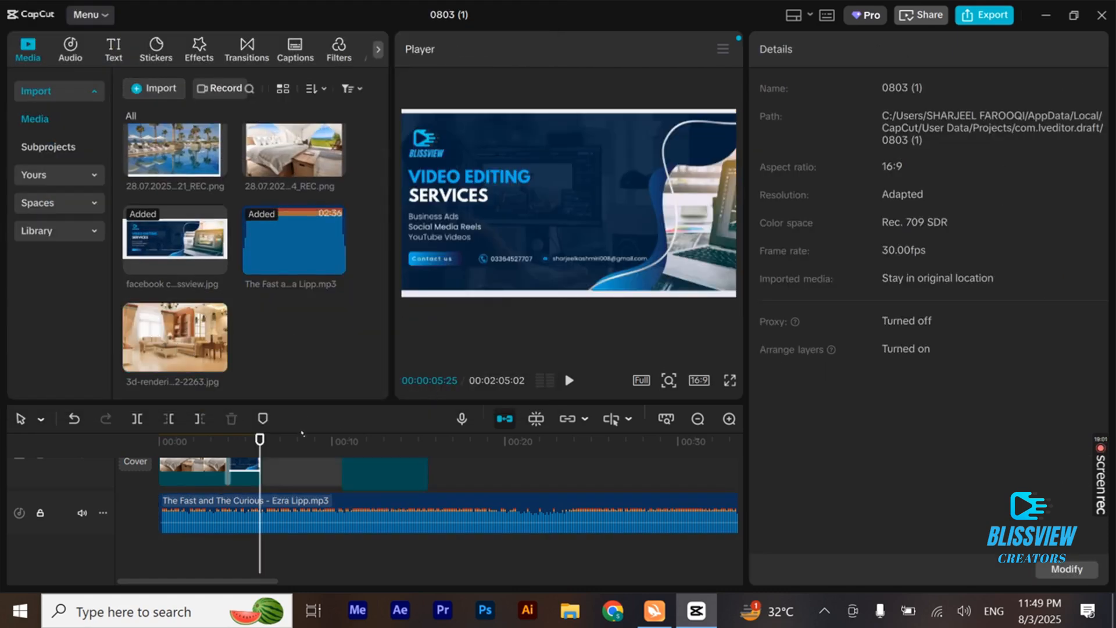
{"action": "left_click", "coordinate": [291, 470]}
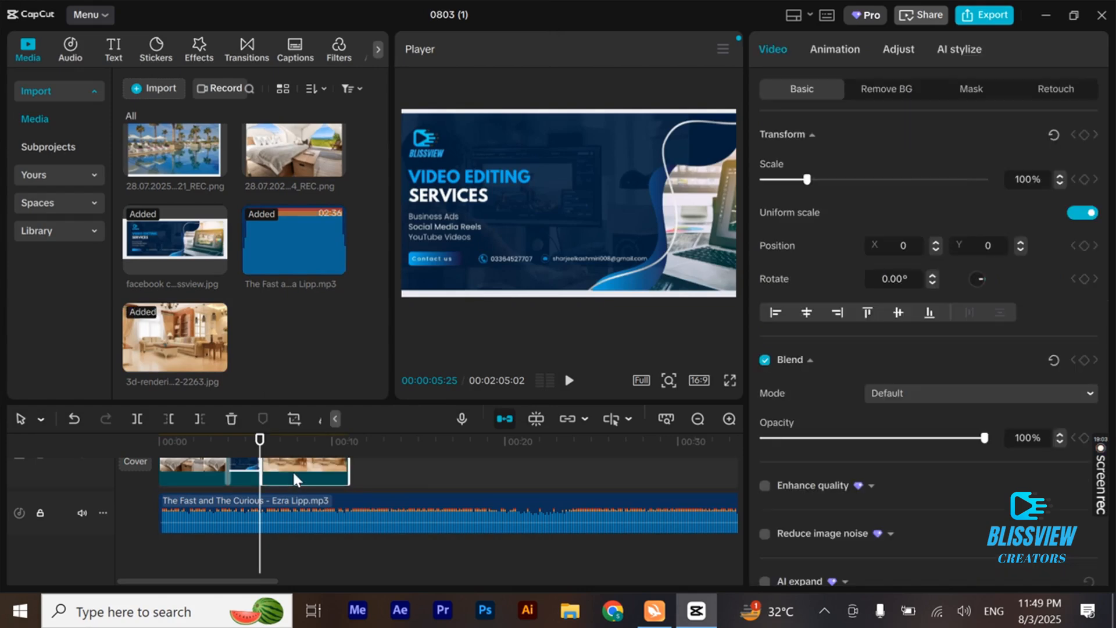
{"action": "key", "text": "space"}
{"action": "key", "text": "space"}
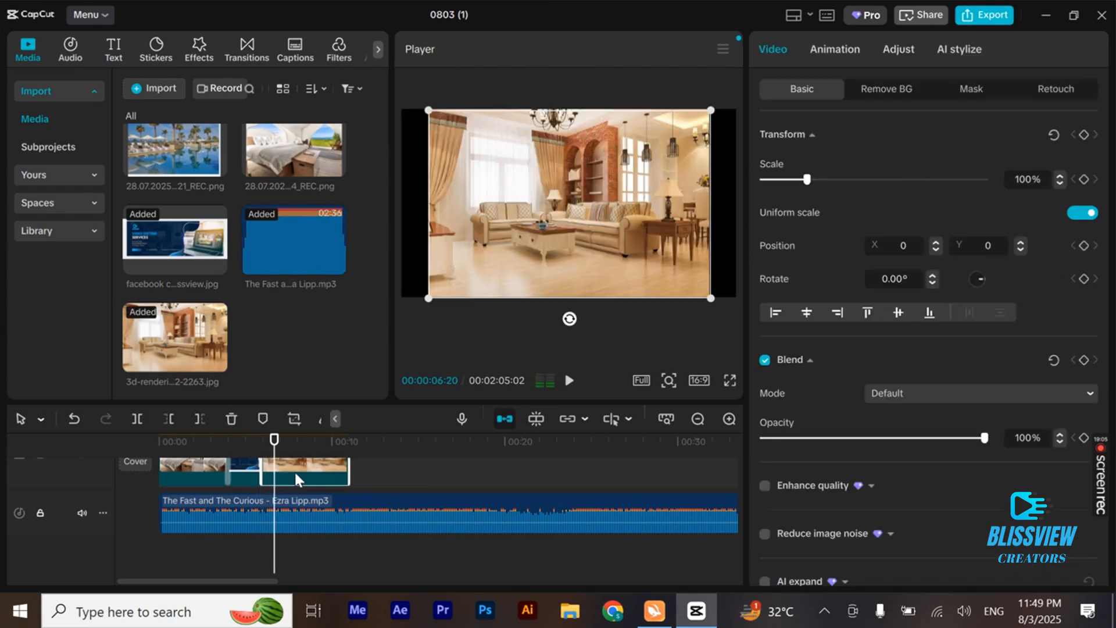
{"action": "left_click_drag", "start_coordinate": [429, 298], "coordinate": [374, 312]}
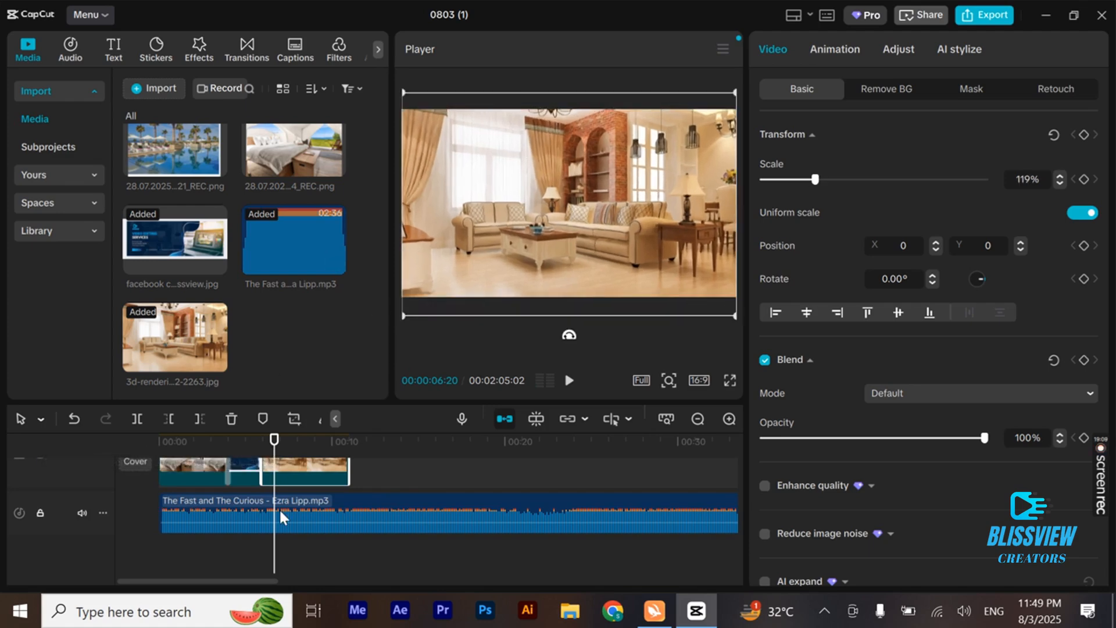
Mute the music track and briefly play the living room clip to check the sound.
{"action": "left_click", "coordinate": [322, 525]}
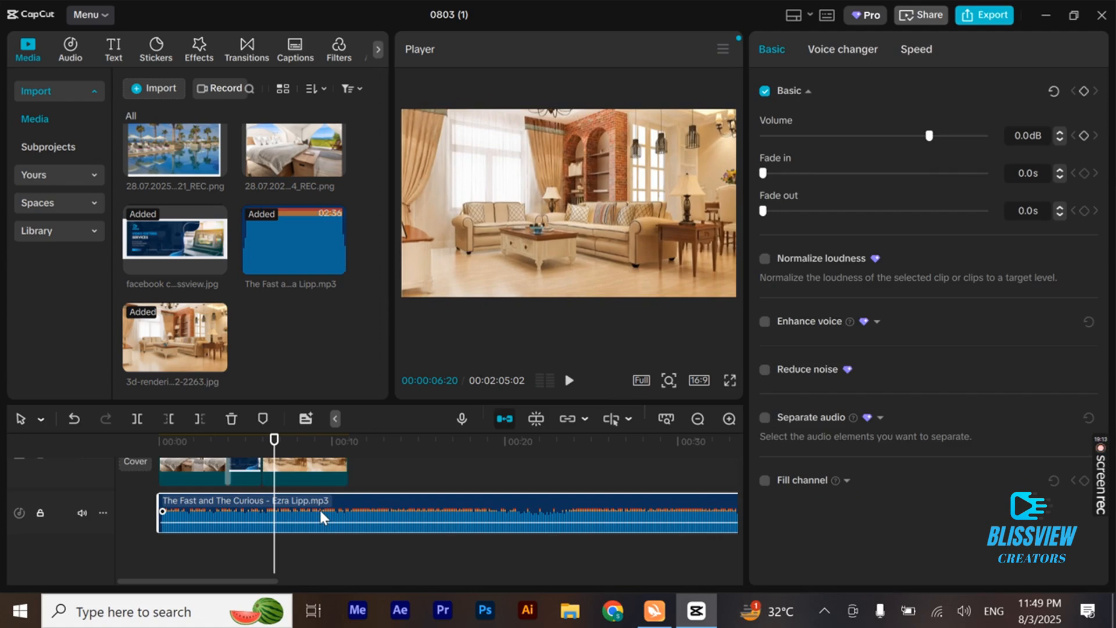
{"action": "left_click", "coordinate": [83, 511]}
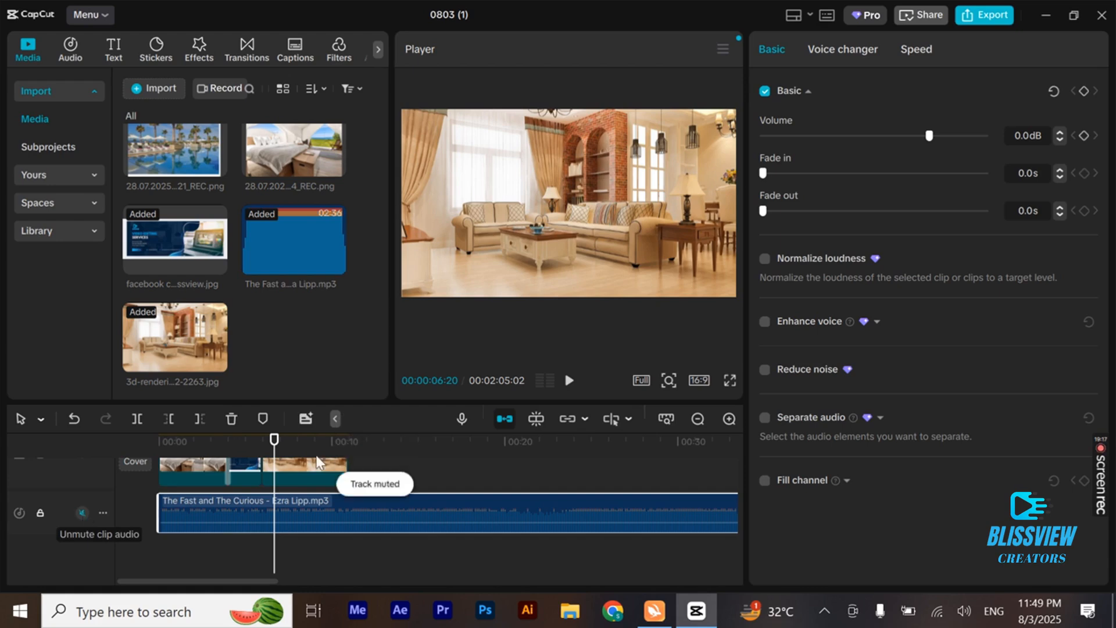
{"action": "left_click", "coordinate": [579, 379]}
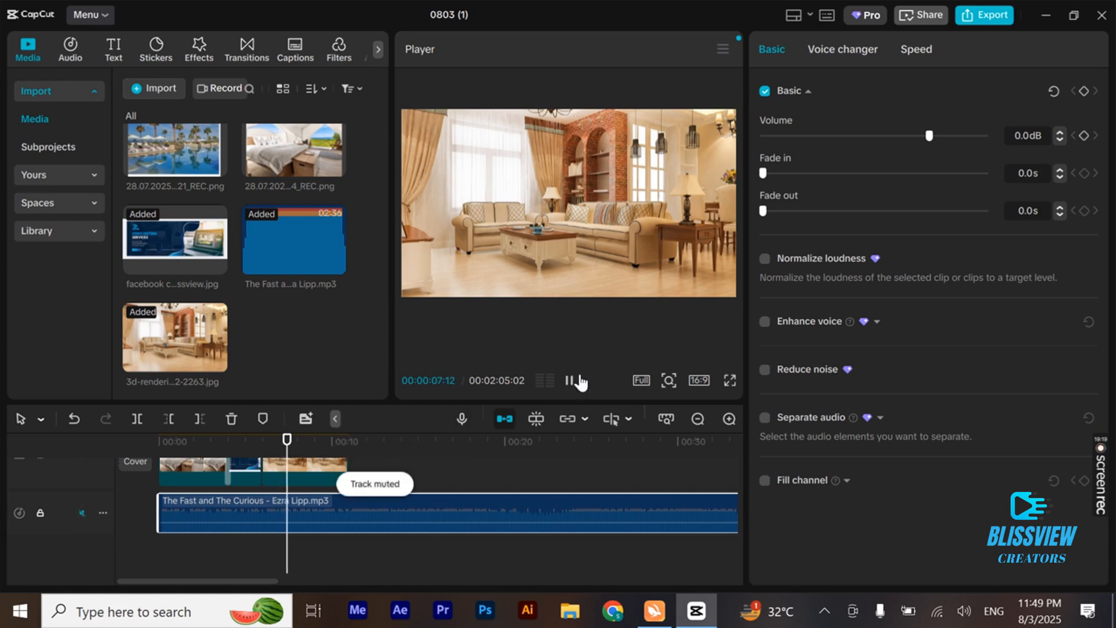
{"action": "left_click", "coordinate": [579, 379]}
Select the living room clip and download the trending Camera Focus 2 video effect.
{"action": "left_click", "coordinate": [310, 473]}
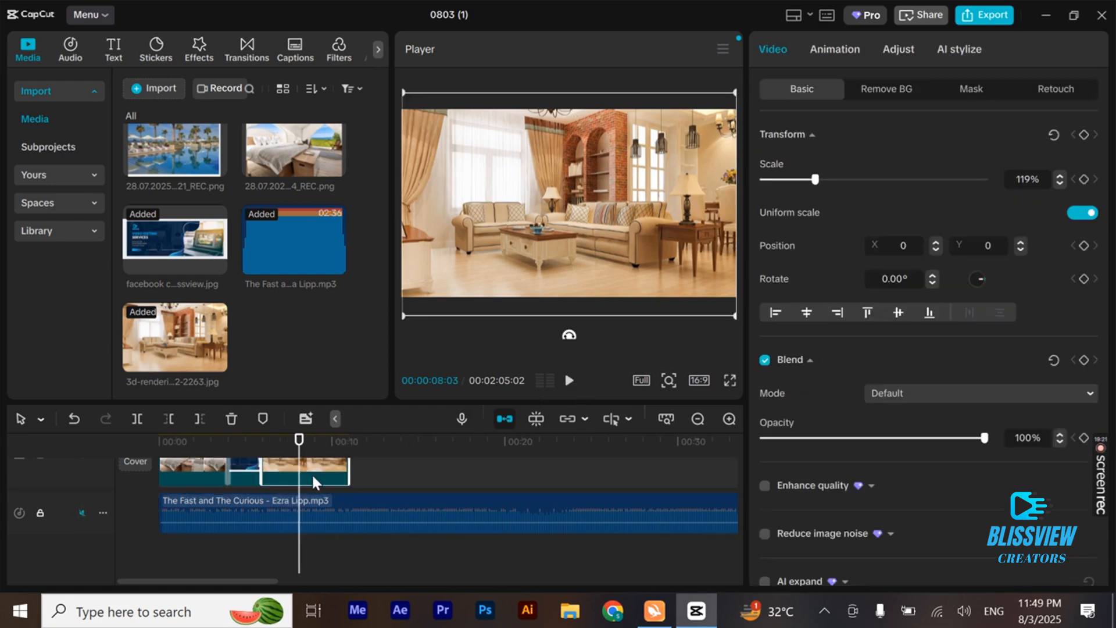
{"action": "left_click", "coordinate": [201, 48]}
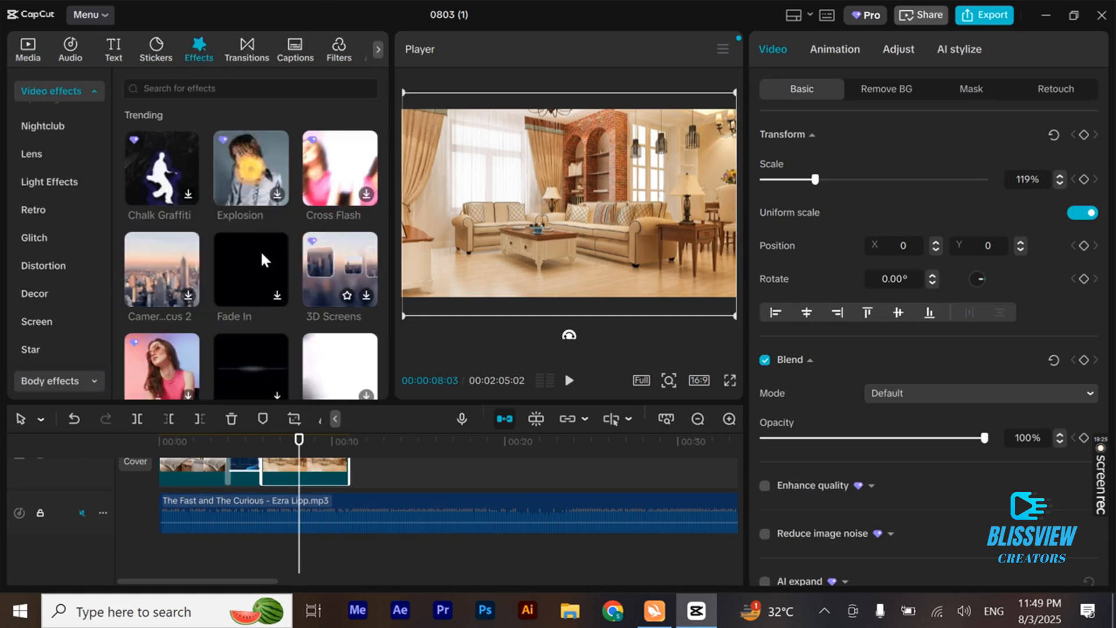
{"action": "left_click", "coordinate": [187, 295]}
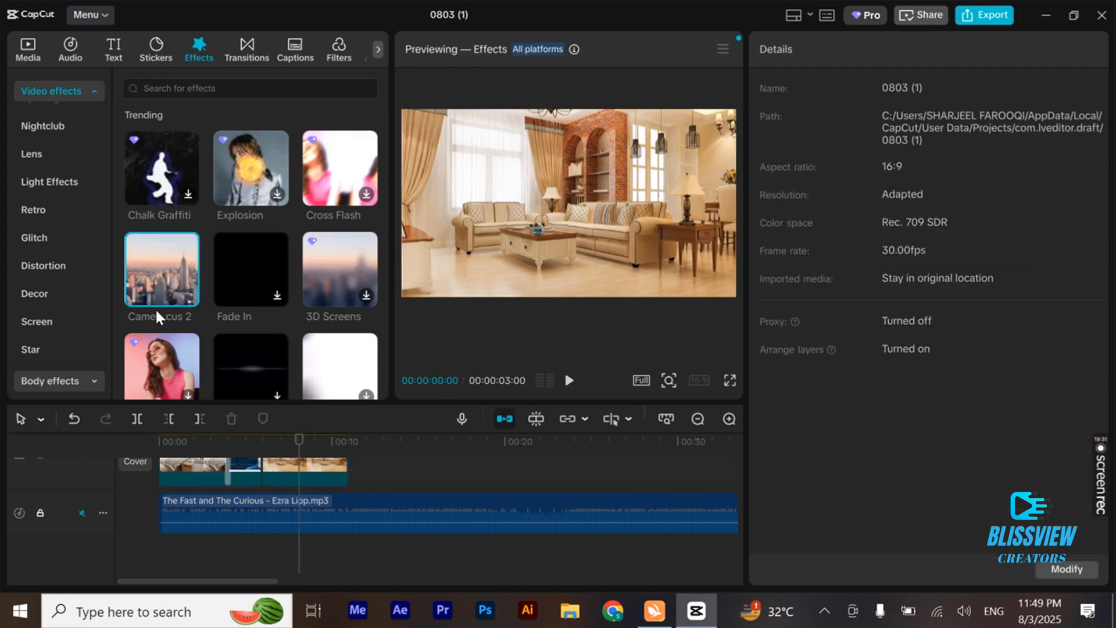
Apply the Camera Focus 2 effect to the living-room clip and preview it.
{"action": "left_click", "coordinate": [312, 461]}
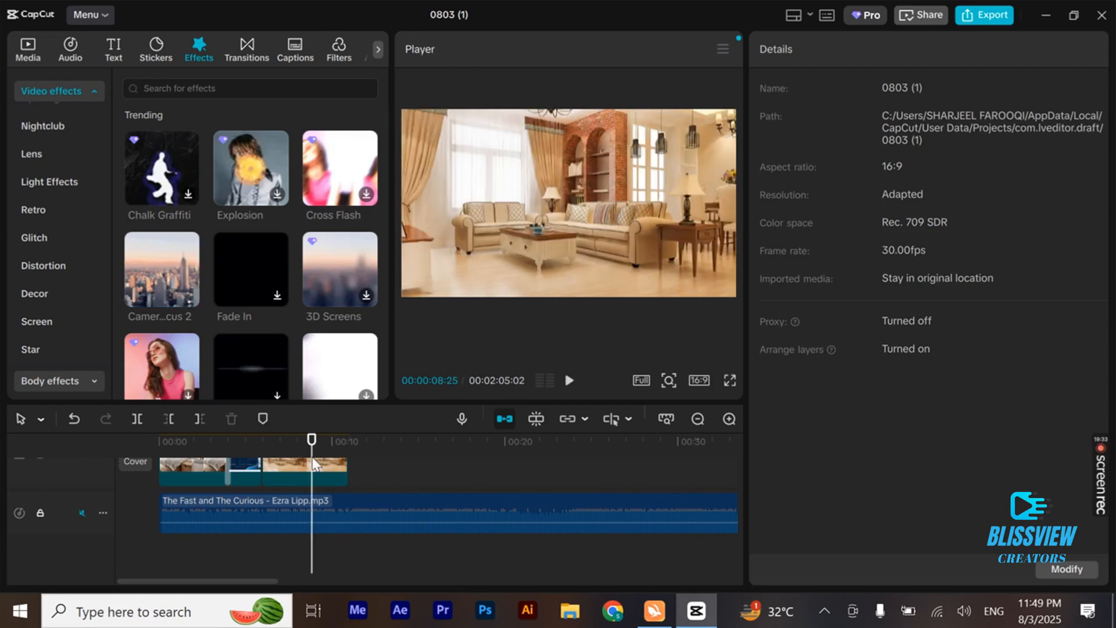
{"action": "left_click", "coordinate": [294, 480]}
{"action": "left_click_drag", "start_coordinate": [173, 289], "coordinate": [257, 447]}
{"action": "key", "text": "space"}
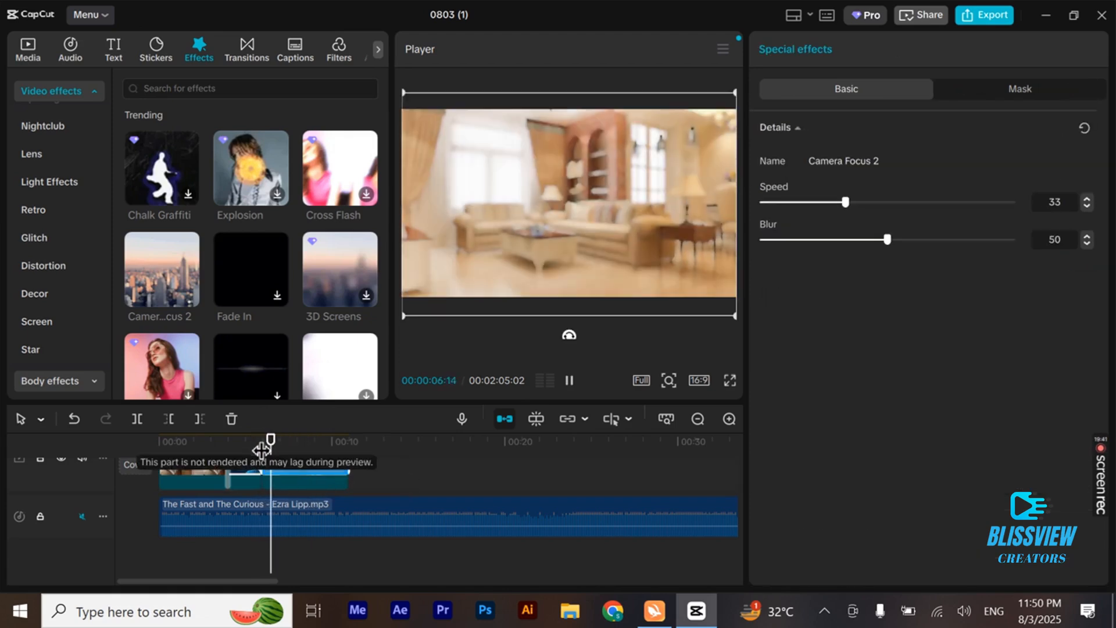
{"action": "key", "text": "space"}
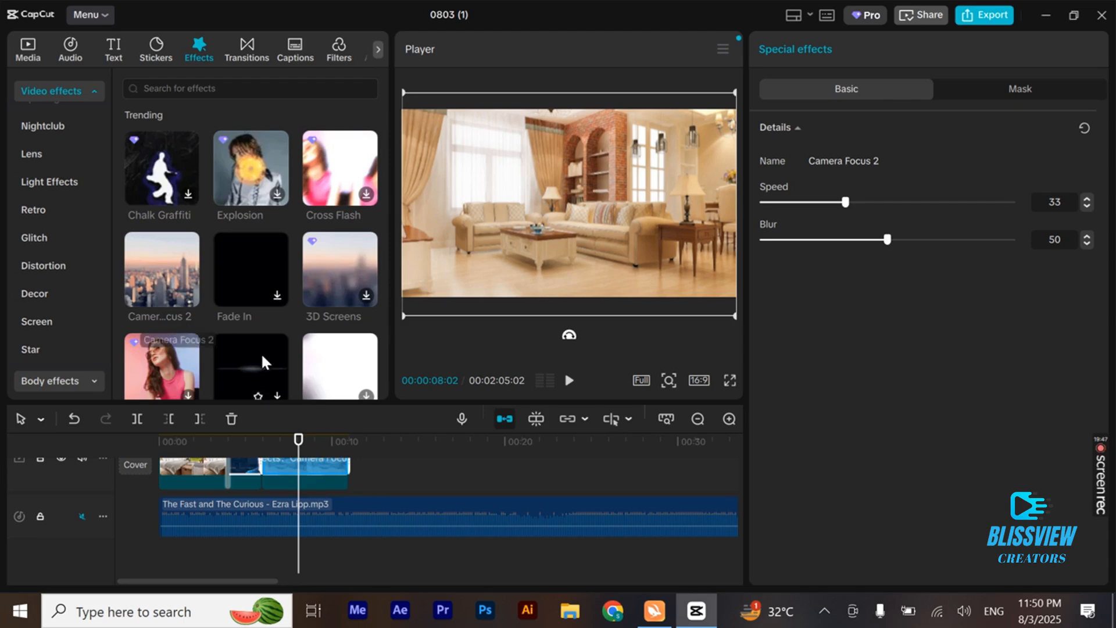
Replay the living-room clip from its start with Camera Focus 2 applied, and undo the effect.
{"action": "left_click", "coordinate": [299, 452]}
{"action": "left_click_drag", "start_coordinate": [299, 452], "coordinate": [251, 455]}
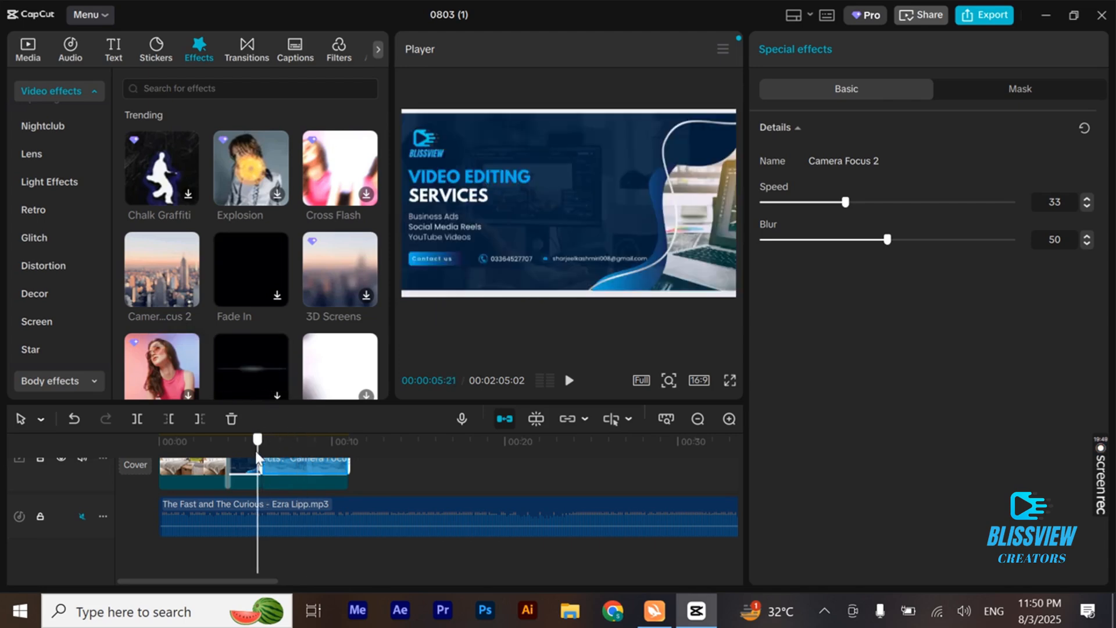
{"action": "key", "text": "space"}
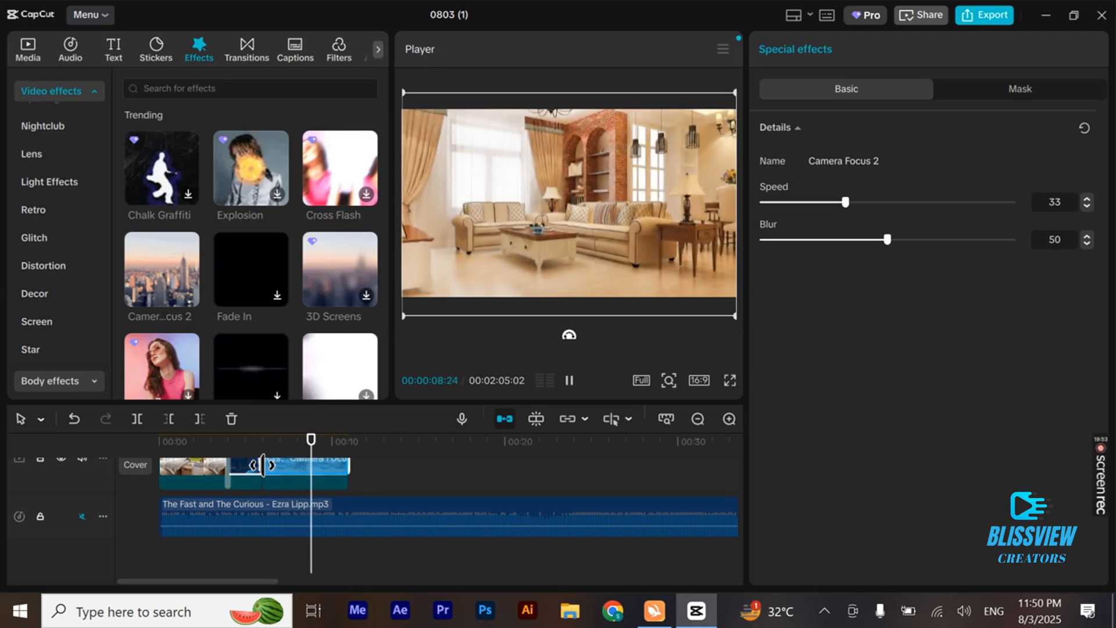
{"action": "key", "text": "space"}
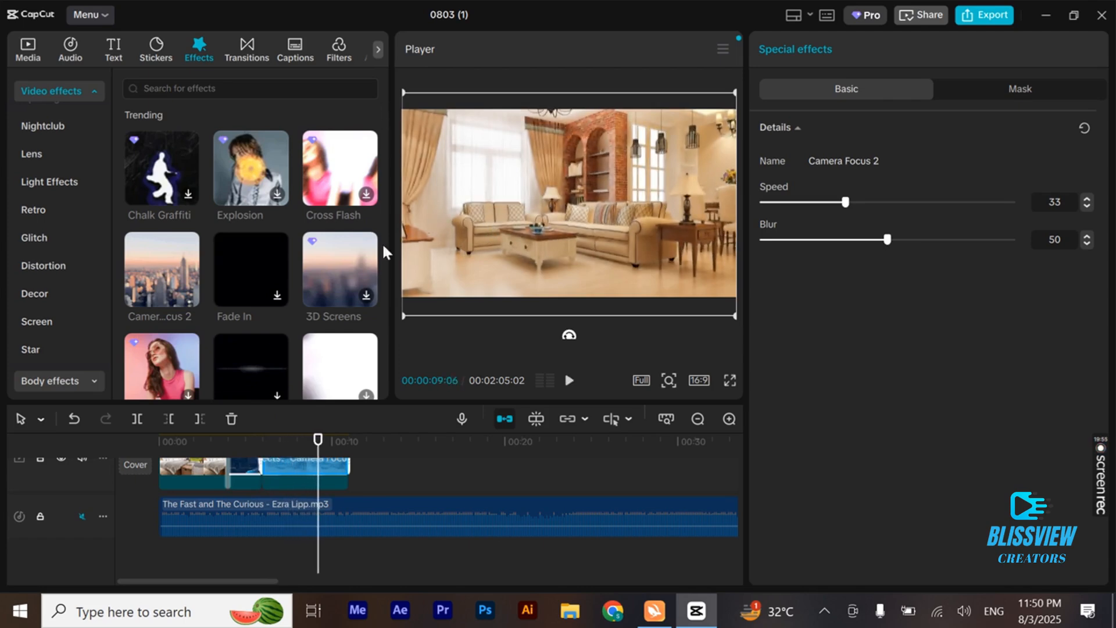
{"action": "mouse_move", "coordinate": [323, 450]}
{"action": "left_mouse_down"}
{"action": "mouse_move", "coordinate": [274, 445]}
{"action": "mouse_move", "coordinate": [329, 452]}
{"action": "left_mouse_up"}
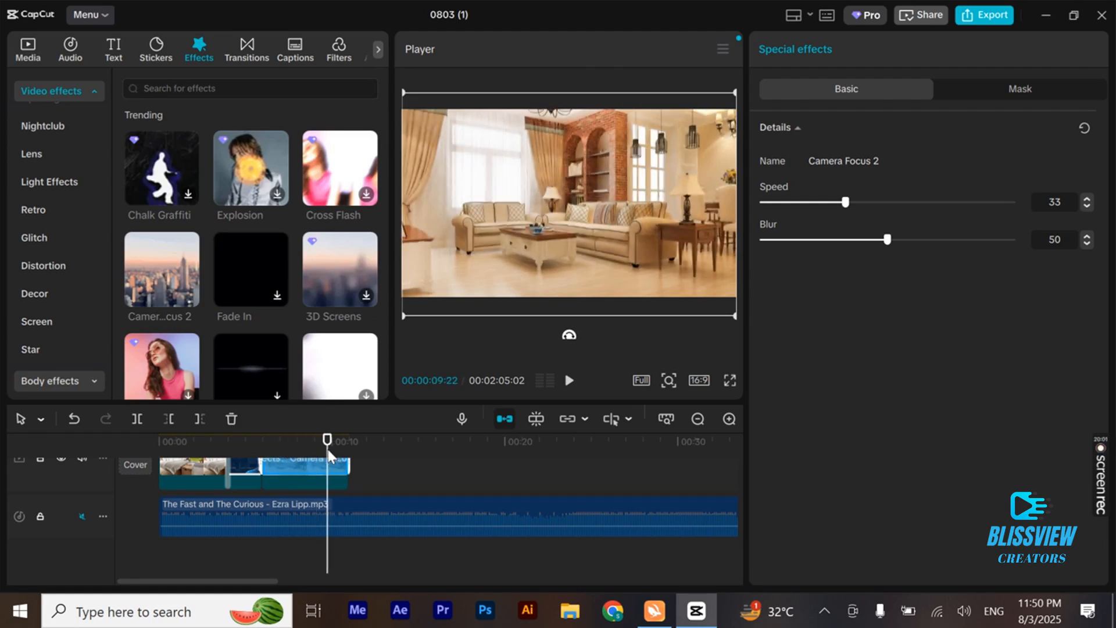
{"action": "key", "text": "ctrl+z"}
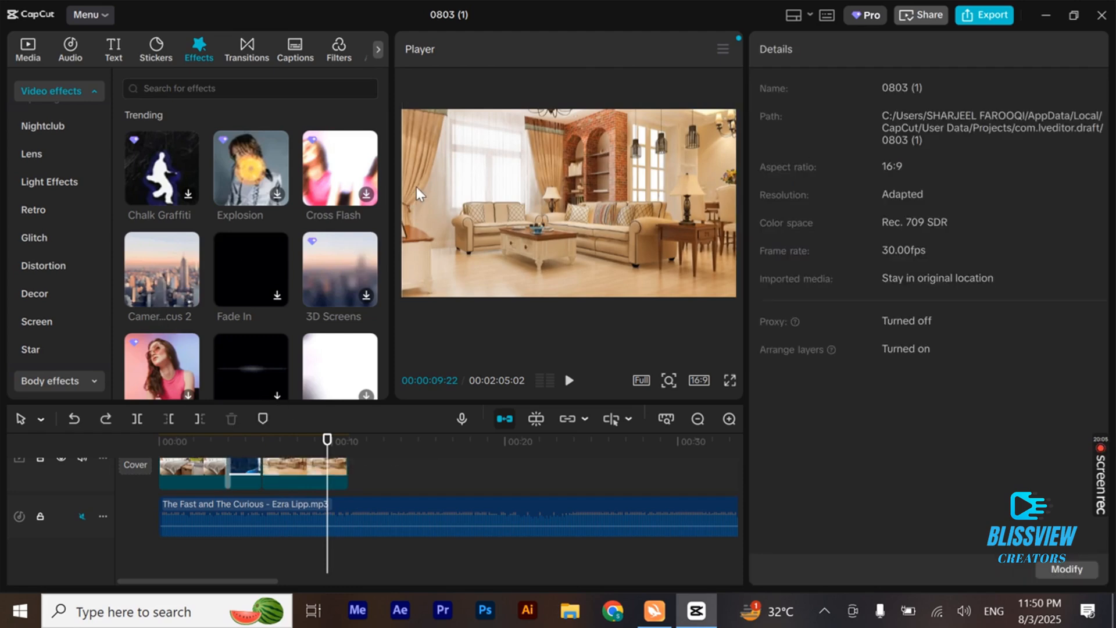
Apply the Insane Glow video effect to the living-room clip and preview it.
{"action": "left_click_drag", "start_coordinate": [385, 139], "coordinate": [386, 166]}
{"action": "left_click", "coordinate": [276, 232]}
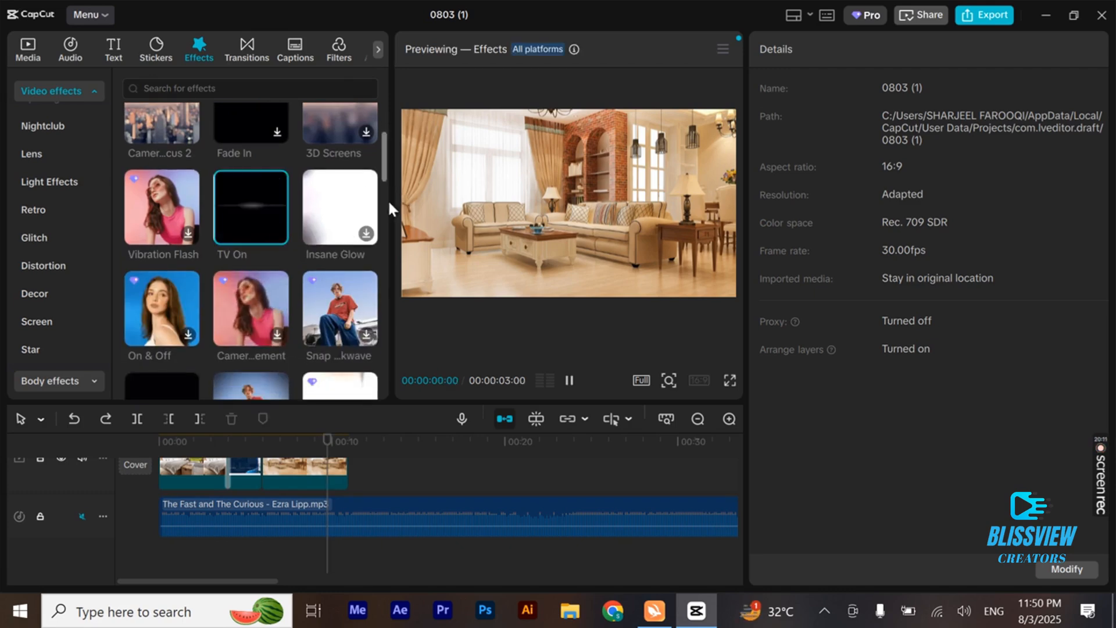
{"action": "left_click", "coordinate": [366, 233]}
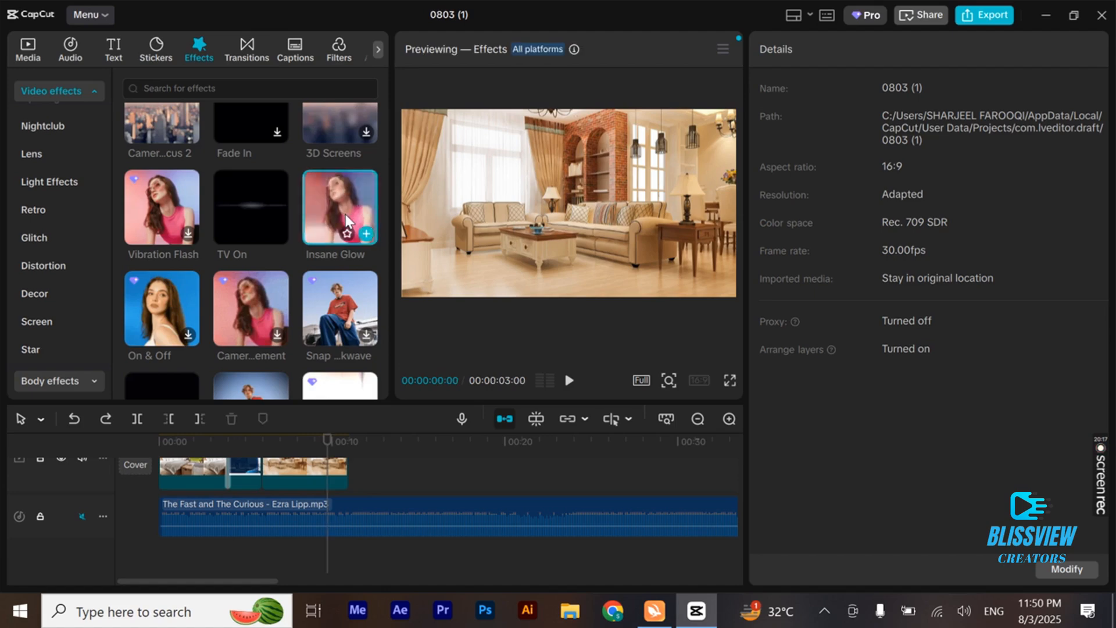
{"action": "left_click_drag", "start_coordinate": [347, 198], "coordinate": [294, 480]}
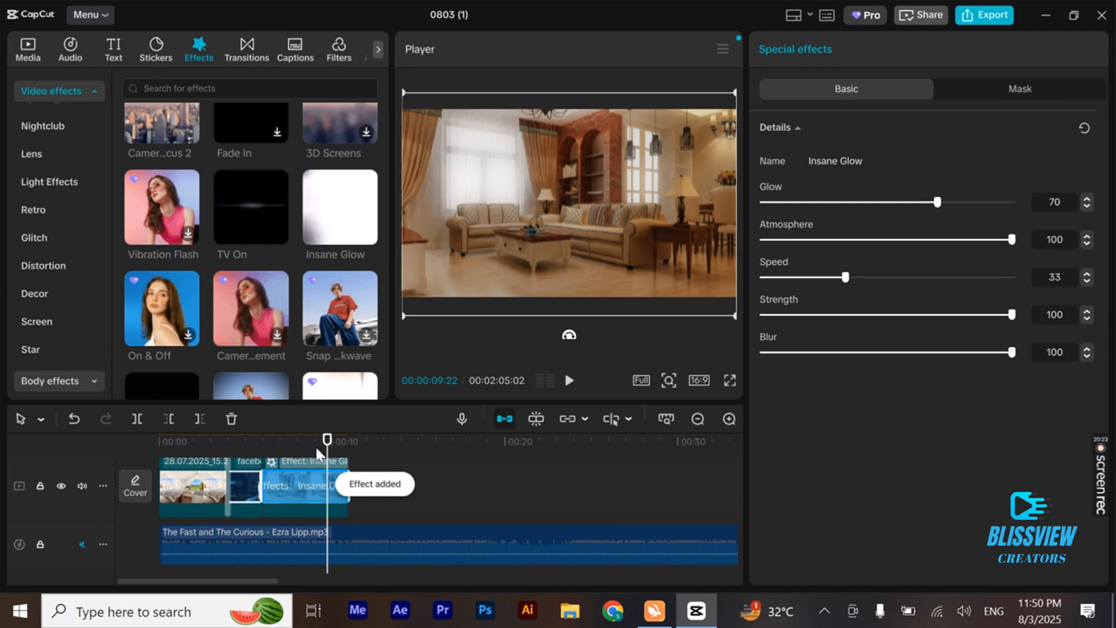
{"action": "left_click_drag", "start_coordinate": [328, 441], "coordinate": [277, 441]}
{"action": "key", "text": "space"}
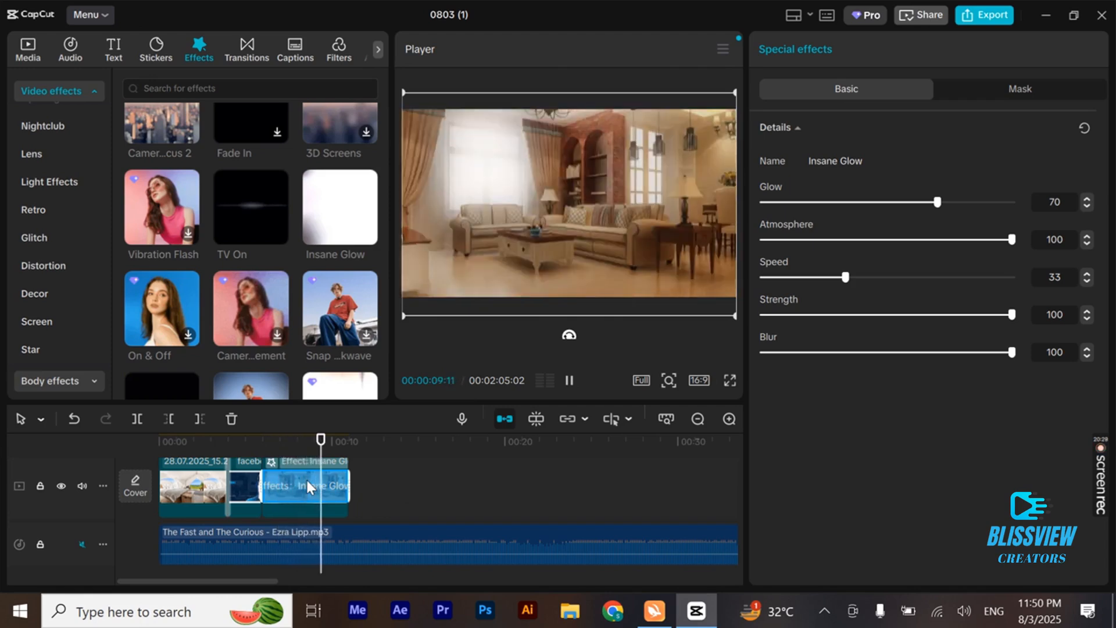
{"action": "key", "text": "space"}
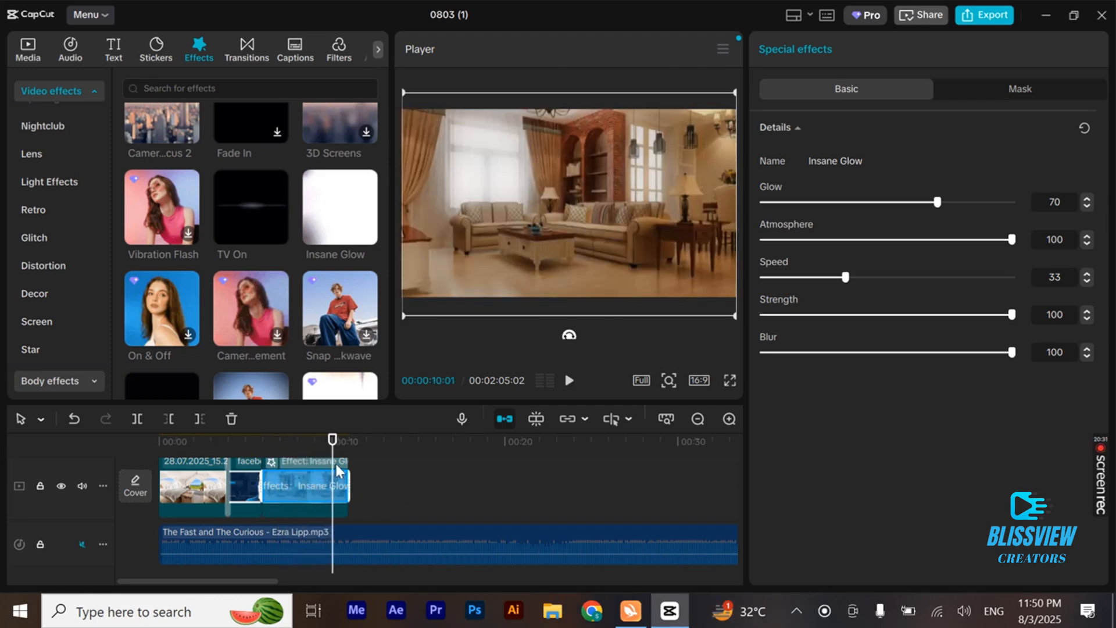
Replay the Insane Glow clip with the music track unmuted, and undo both the unmuting and the effect.
{"action": "left_click_drag", "start_coordinate": [332, 458], "coordinate": [256, 456]}
{"action": "left_click", "coordinate": [79, 545]}
{"action": "key", "text": "space"}
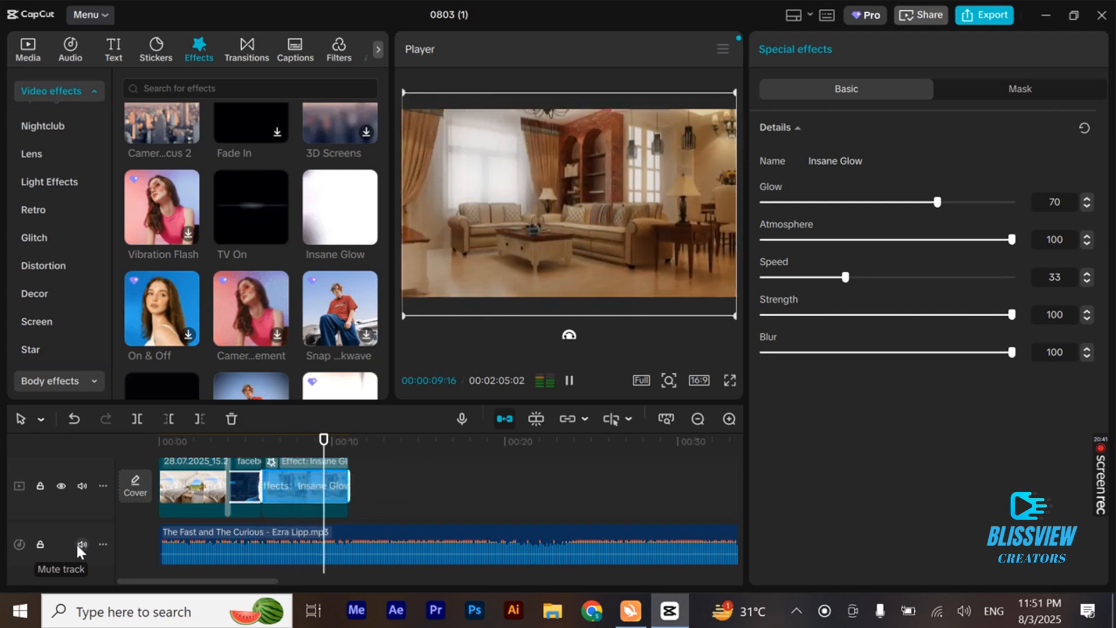
{"action": "key", "text": "space"}
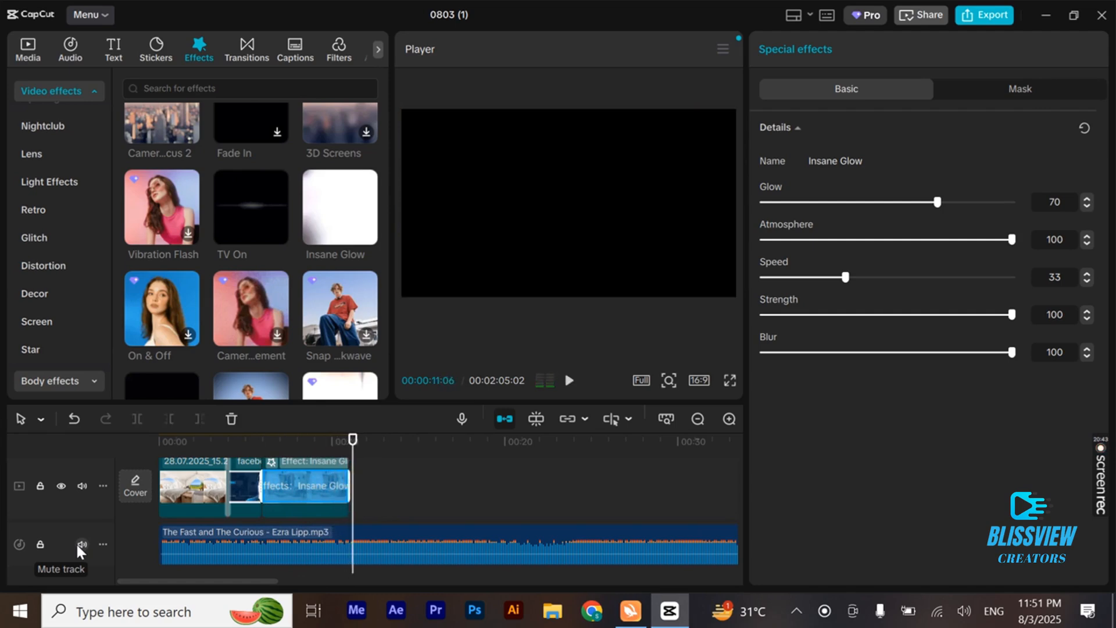
{"action": "left_click_drag", "start_coordinate": [355, 455], "coordinate": [315, 462]}
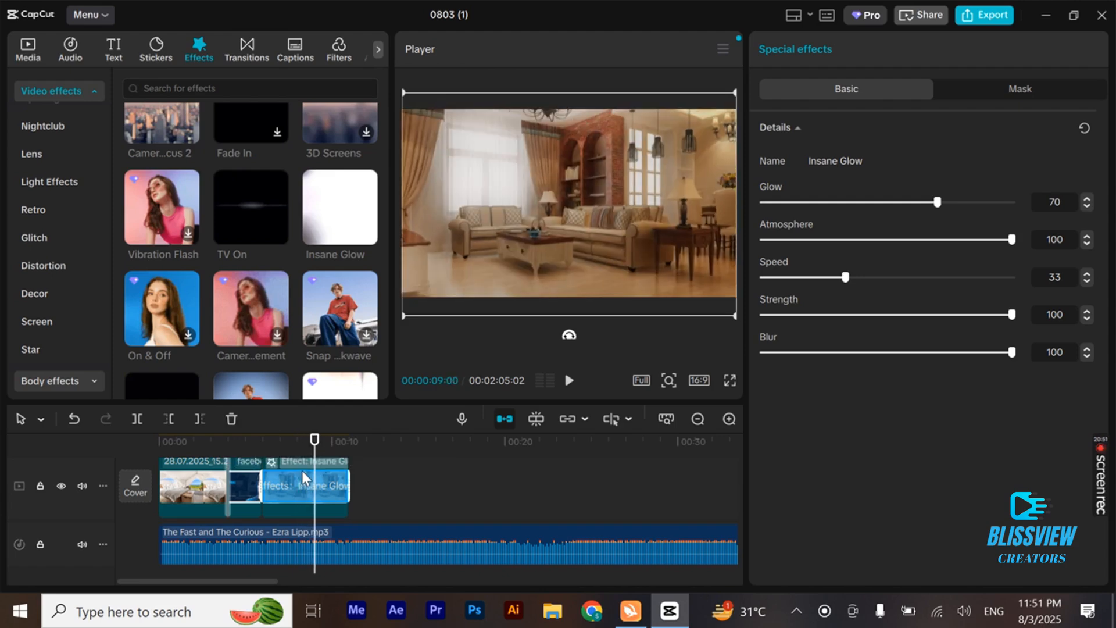
{"action": "key", "text": "ctrl+z"}
{"action": "key", "text": "Delete"}
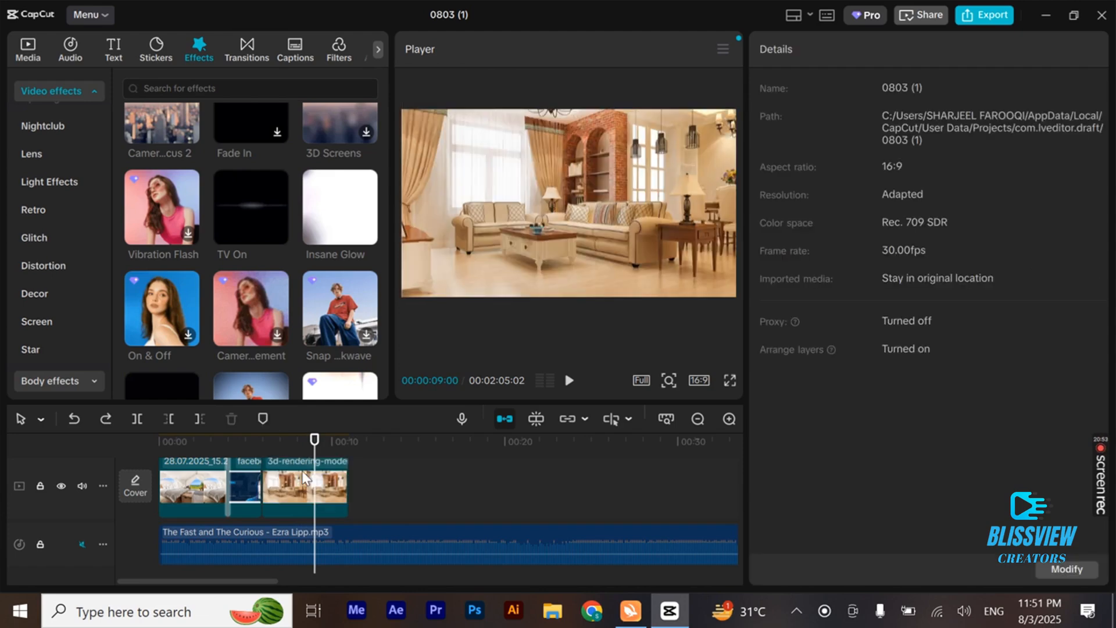
Look through the trending video effects library and return to its beginning.
{"action": "left_click_drag", "start_coordinate": [314, 443], "coordinate": [289, 446]}
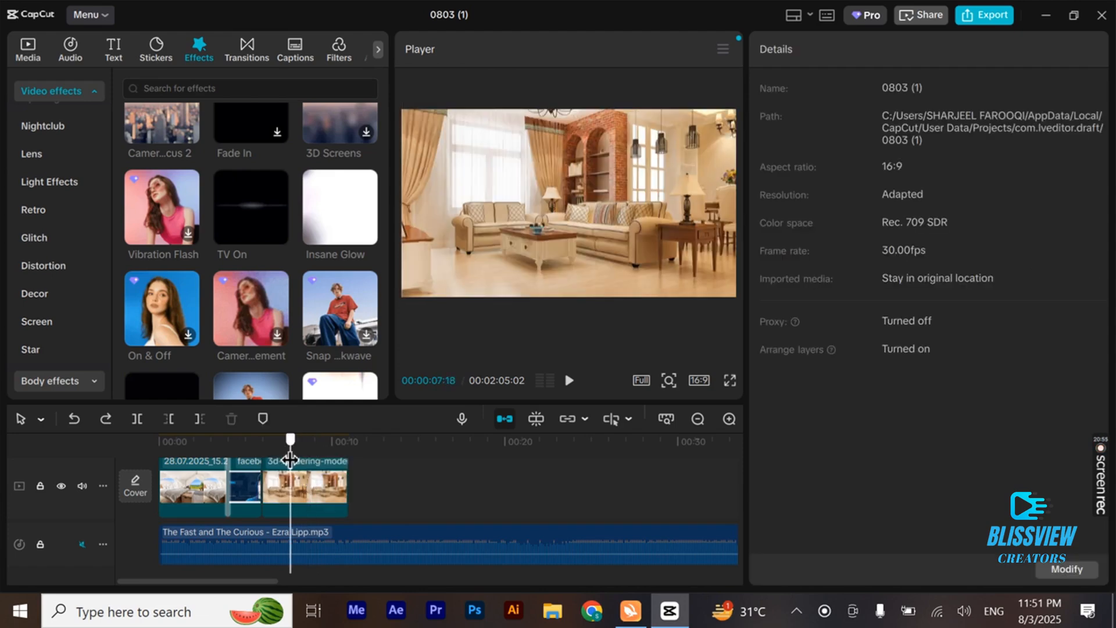
{"action": "left_click", "coordinate": [324, 442]}
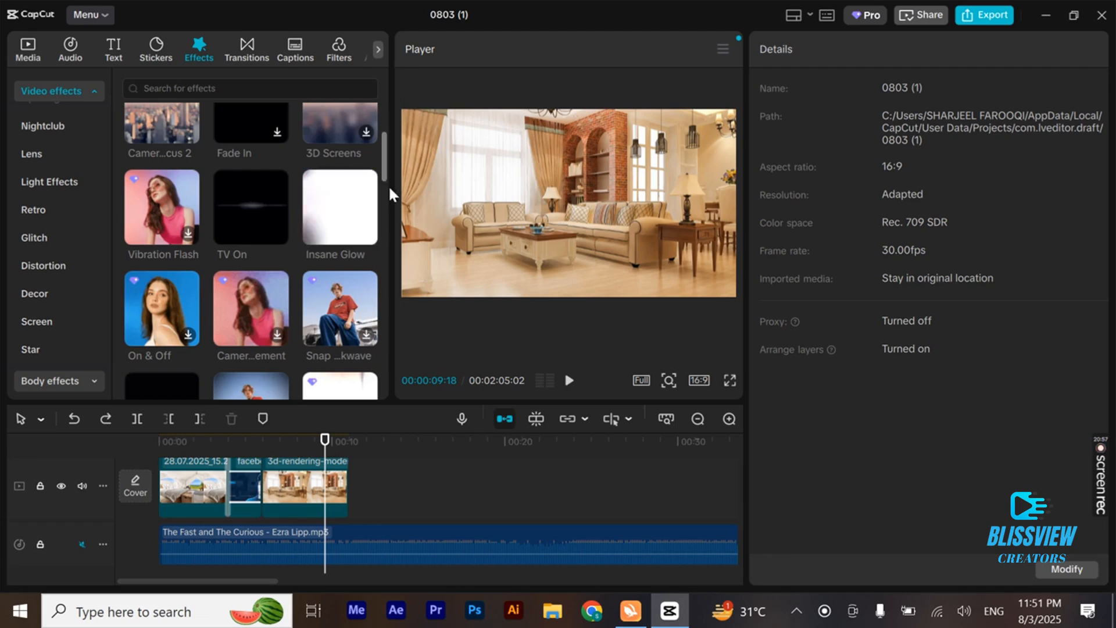
{"action": "left_click_drag", "start_coordinate": [384, 170], "coordinate": [388, 203]}
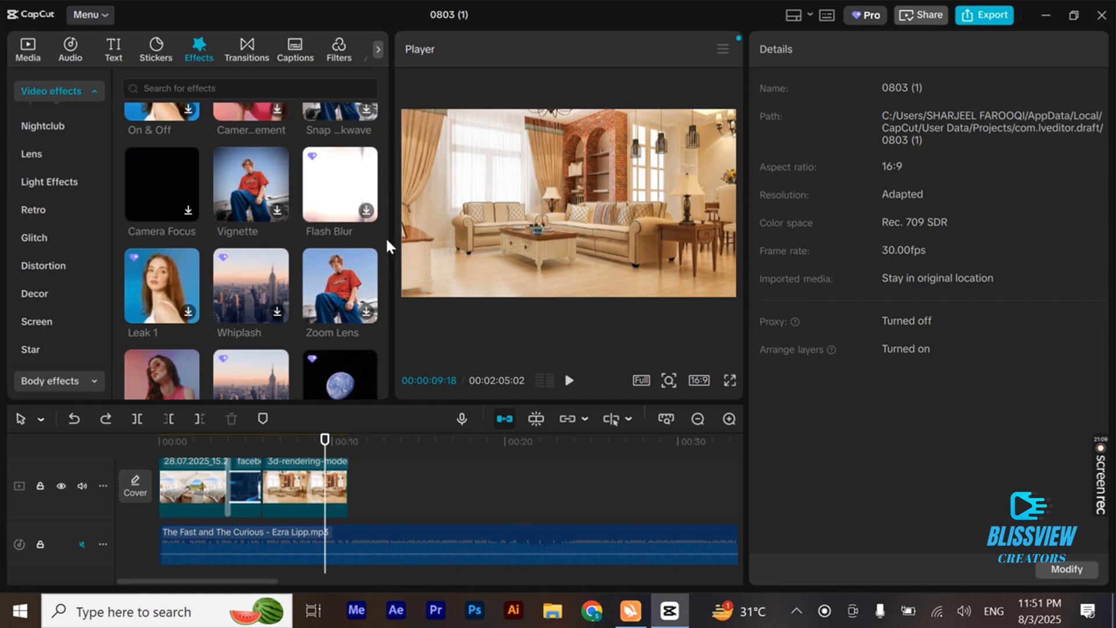
{"action": "left_click_drag", "start_coordinate": [385, 205], "coordinate": [383, 216]}
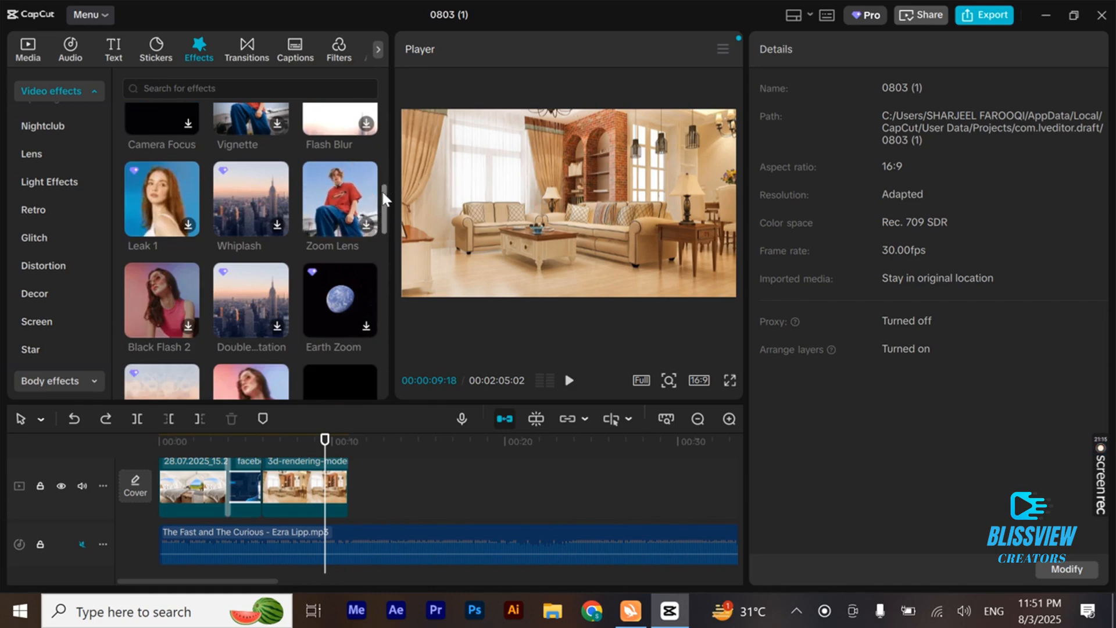
{"action": "left_click_drag", "start_coordinate": [381, 195], "coordinate": [387, 263]}
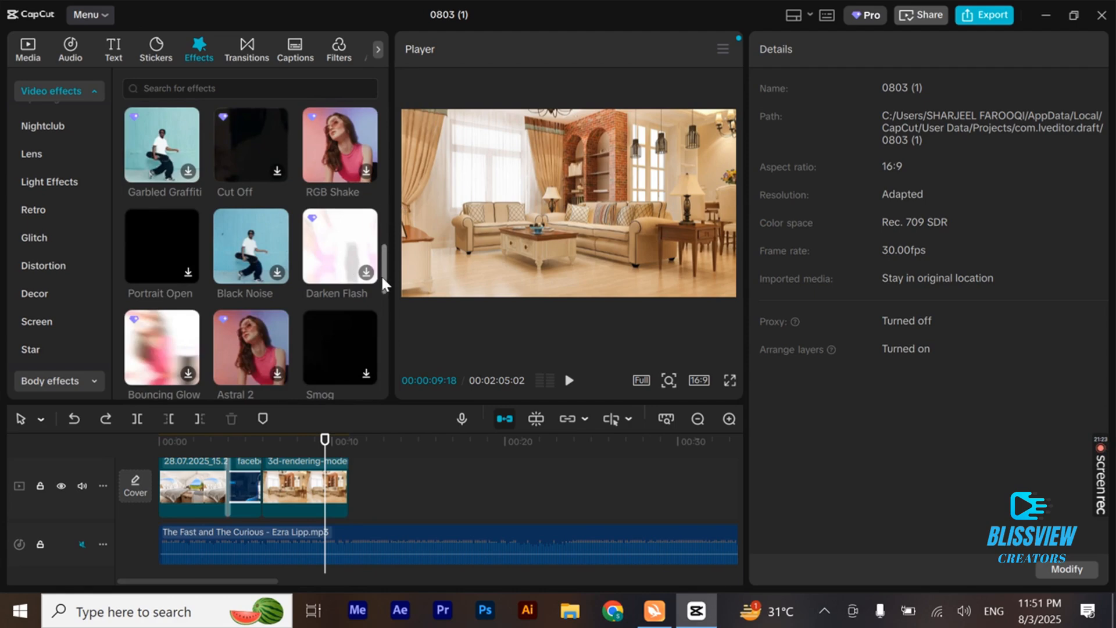
{"action": "left_click_drag", "start_coordinate": [382, 283], "coordinate": [383, 126]}
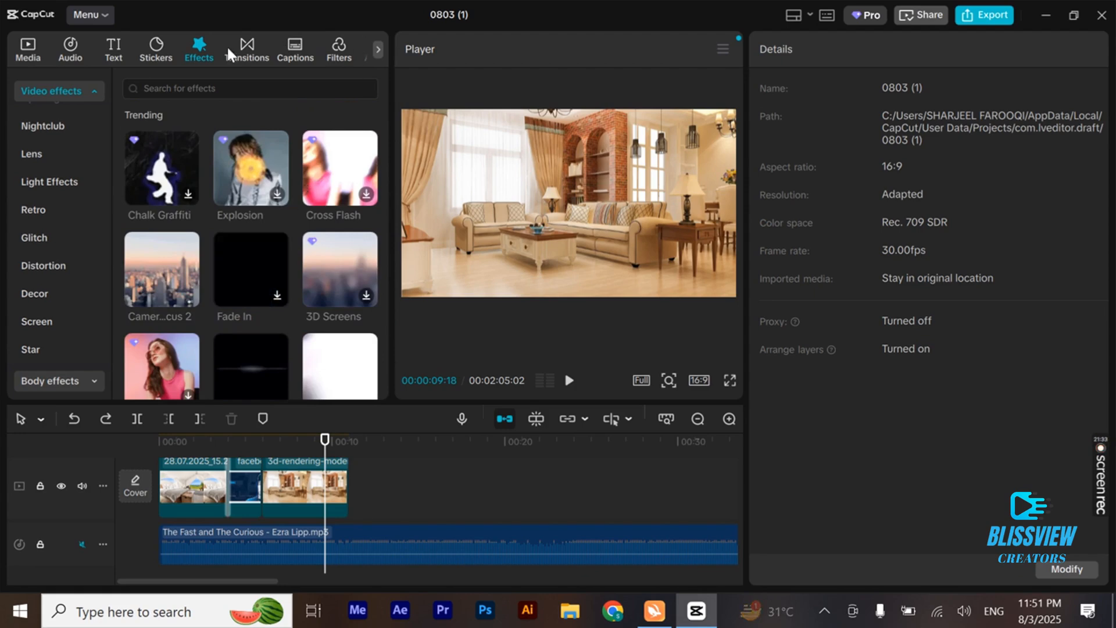
Download the trending red Subscribe sticker with the white bell and place it above the living-room clip in the timeline.
{"action": "left_click", "coordinate": [155, 51]}
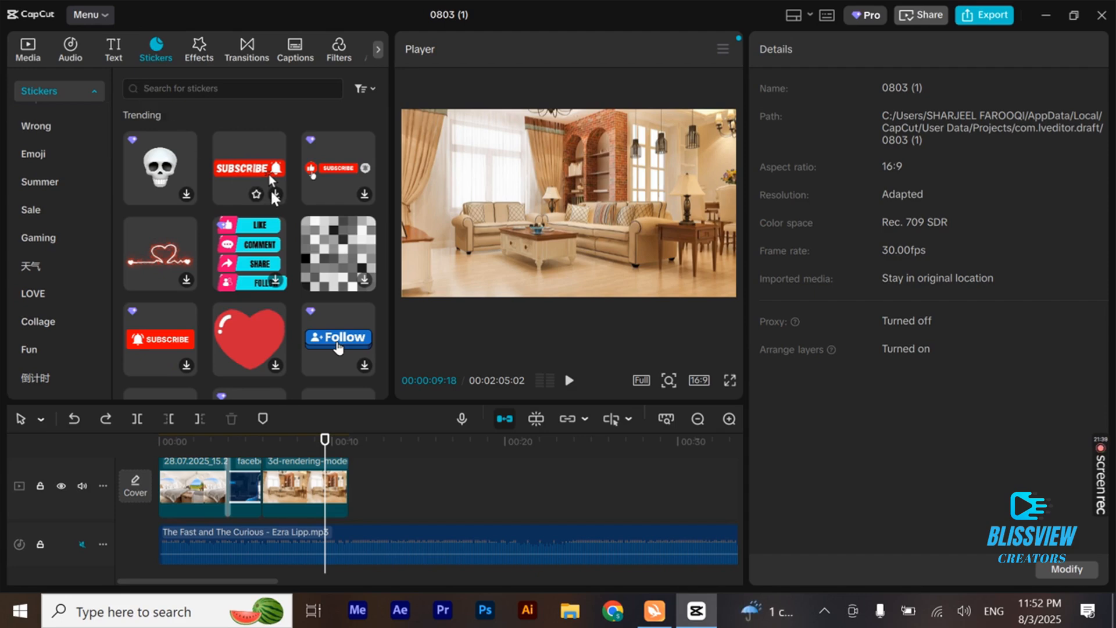
{"action": "left_click", "coordinate": [274, 194]}
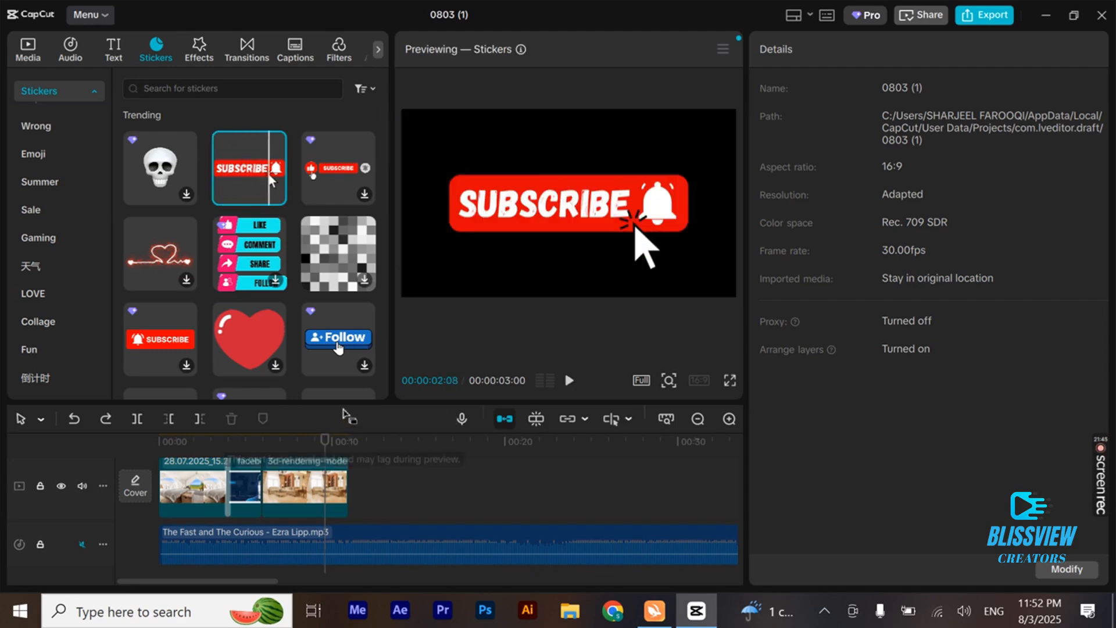
{"action": "mouse_move", "coordinate": [268, 161]}
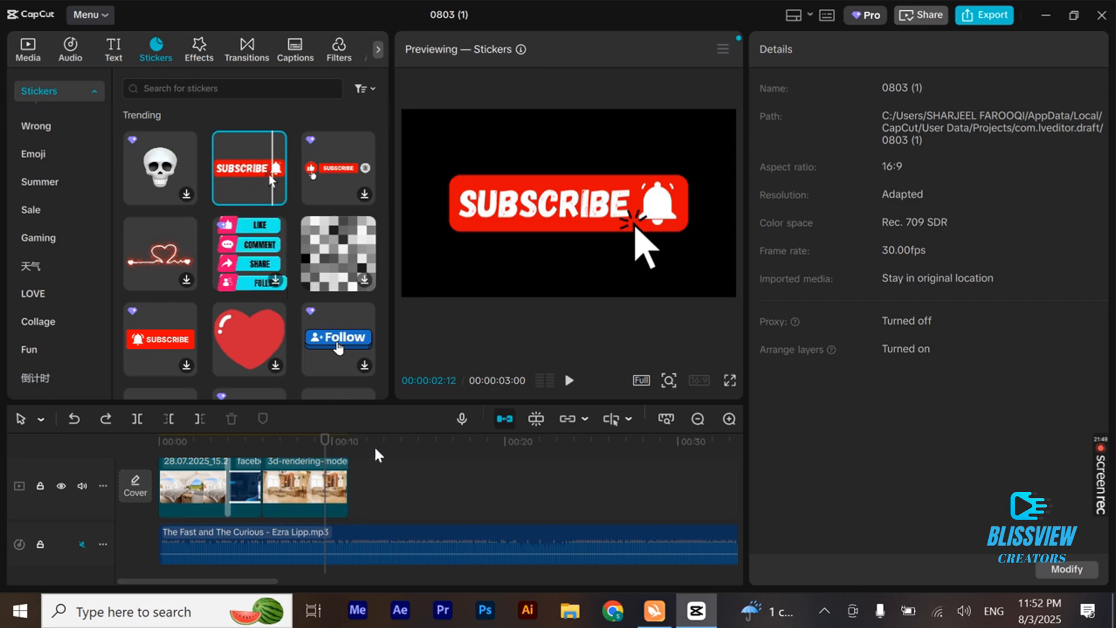
{"action": "left_click", "coordinate": [696, 418]}
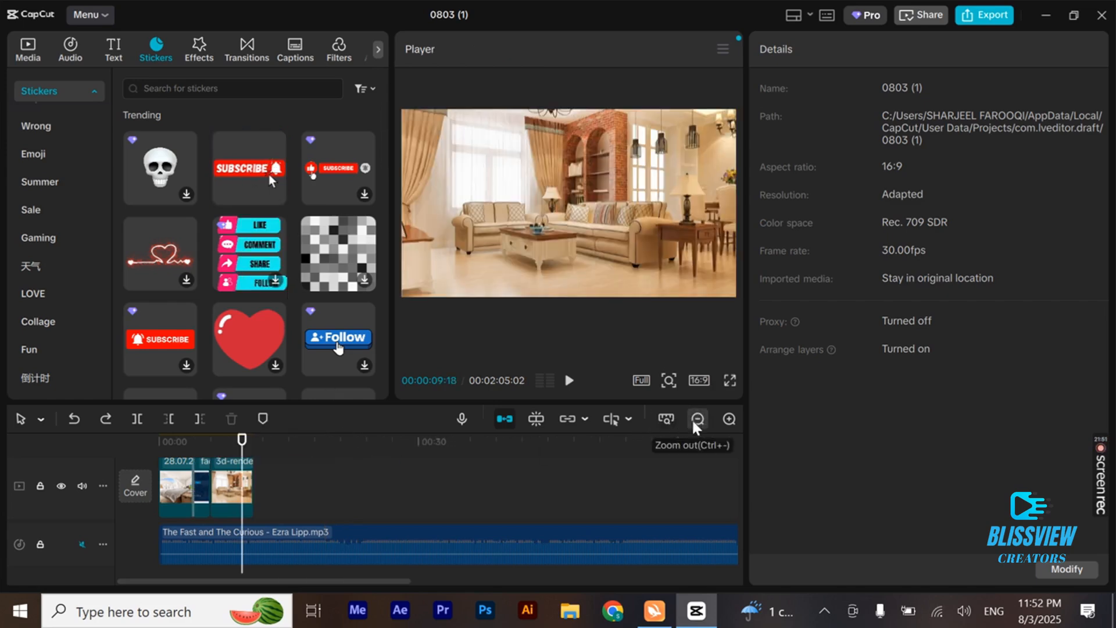
{"action": "left_click_drag", "start_coordinate": [268, 175], "coordinate": [239, 491]}
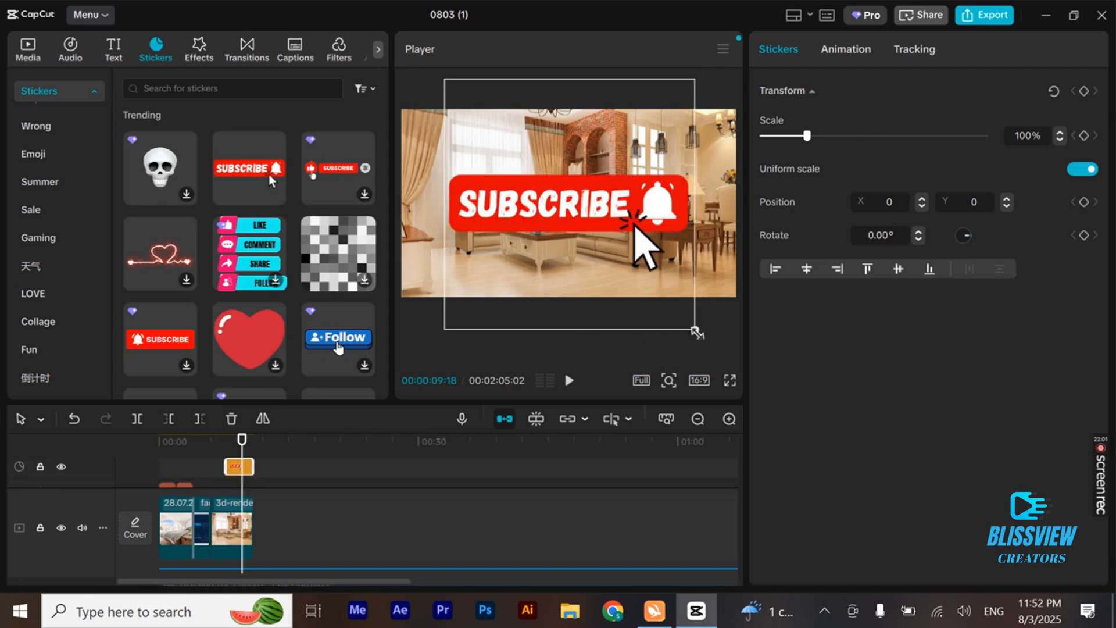
Scale the Subscribe sticker to 35%, move it to the video frame's lower-right corner at X 1352, Y -802, and preview it.
{"action": "left_click_drag", "start_coordinate": [696, 330], "coordinate": [614, 247]}
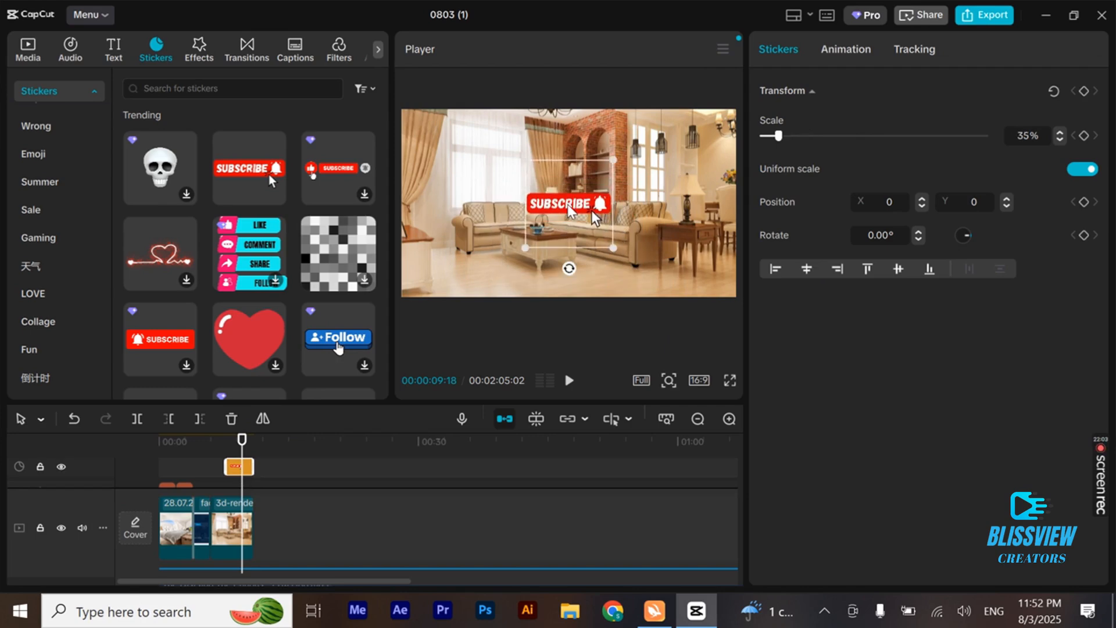
{"action": "left_click_drag", "start_coordinate": [568, 205], "coordinate": [686, 274]}
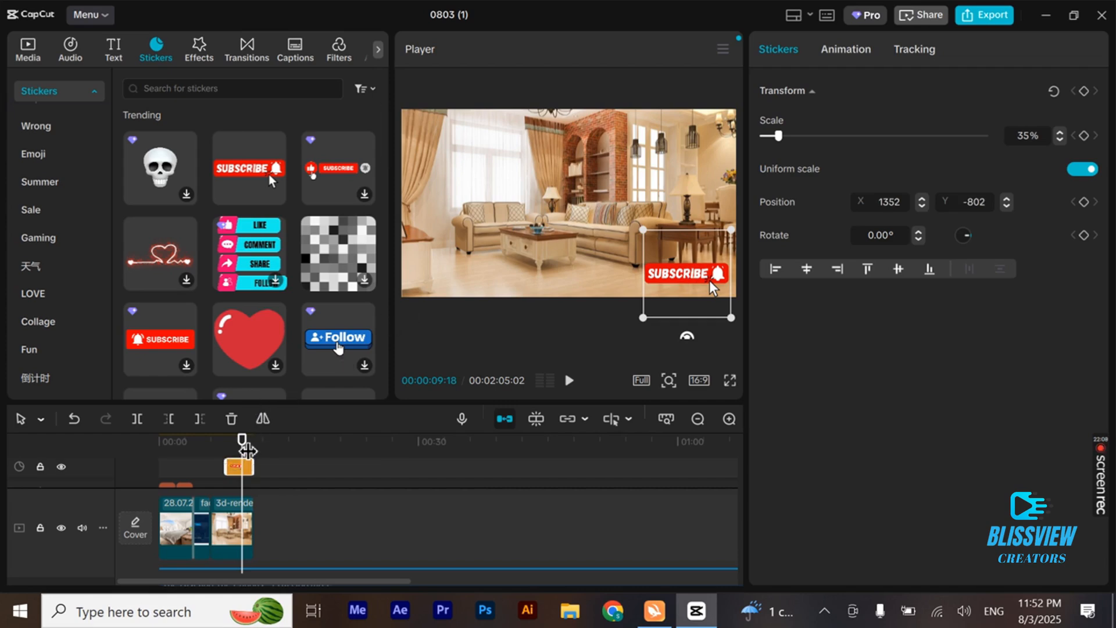
{"action": "mouse_move", "coordinate": [242, 461]}
{"action": "left_mouse_down"}
{"action": "mouse_move", "coordinate": [209, 461]}
{"action": "mouse_move", "coordinate": [240, 462]}
{"action": "mouse_move", "coordinate": [220, 462]}
{"action": "left_mouse_up"}
{"action": "key", "text": "space"}
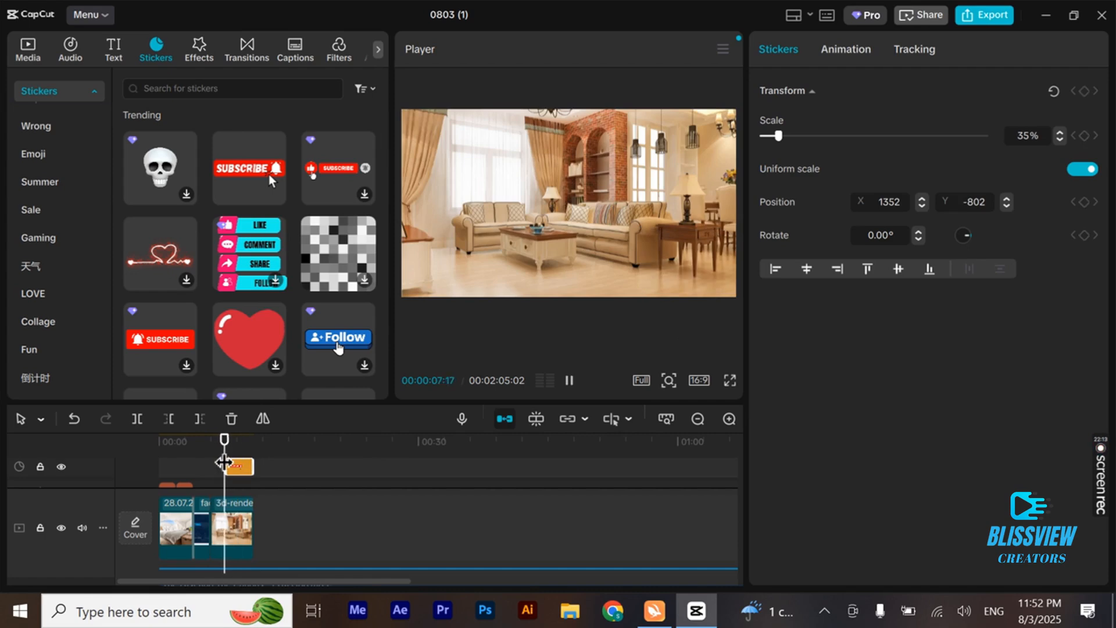
{"action": "key", "text": "space"}
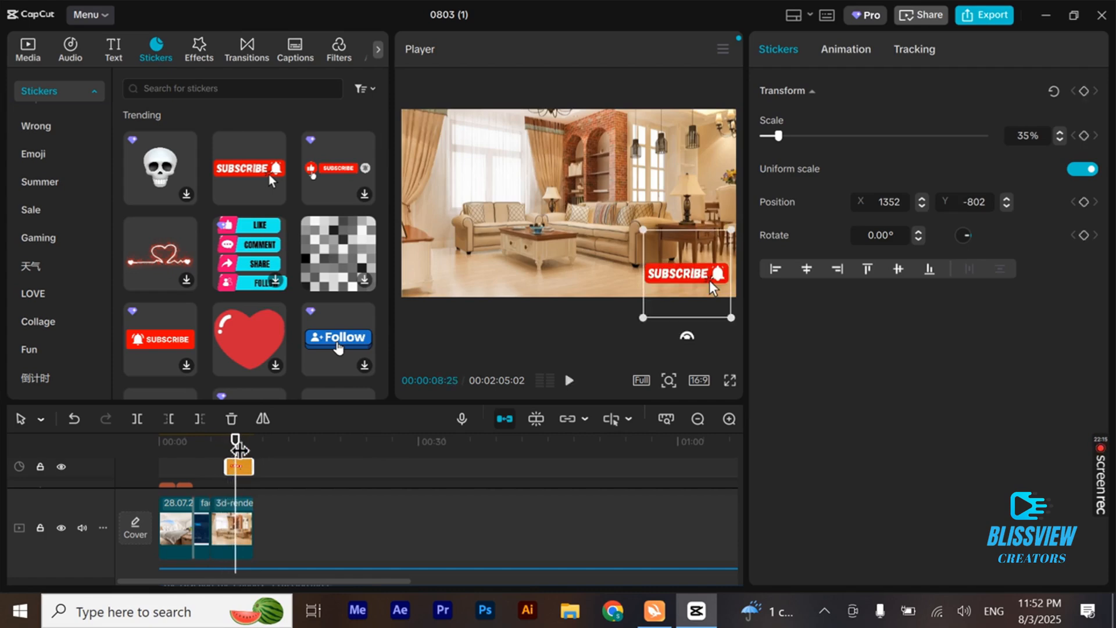
{"action": "mouse_move", "coordinate": [241, 448]}
{"action": "left_mouse_down"}
{"action": "mouse_move", "coordinate": [222, 461]}
{"action": "mouse_move", "coordinate": [242, 465]}
{"action": "left_mouse_up"}
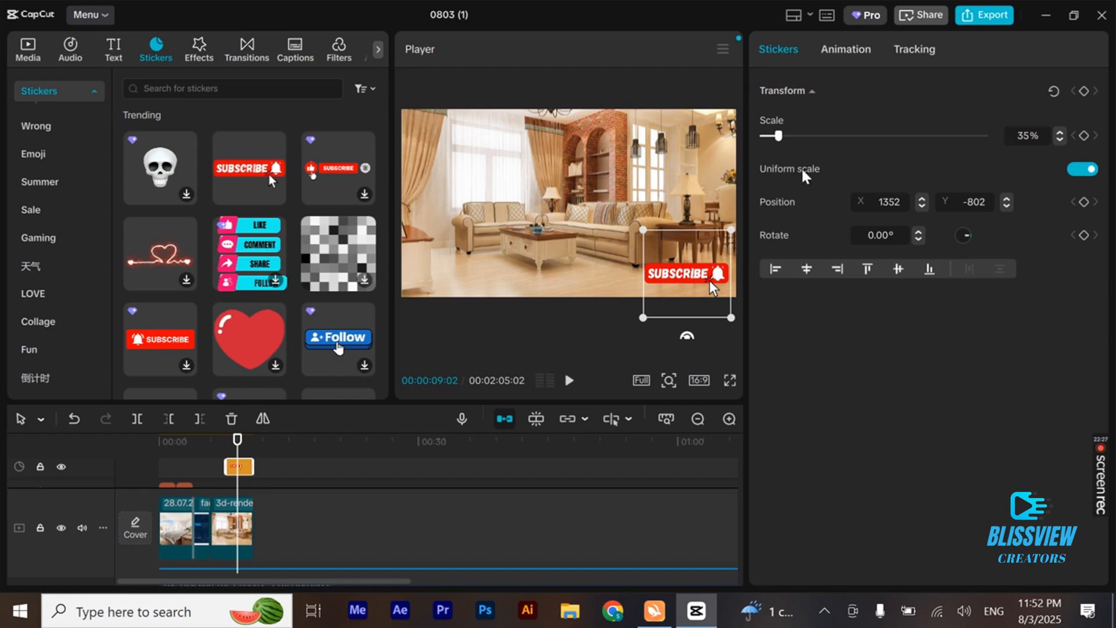
Try the left and right alignments on the Subscribe sticker and finish with it centred horizontally in the frame.
{"action": "left_click", "coordinate": [776, 275]}
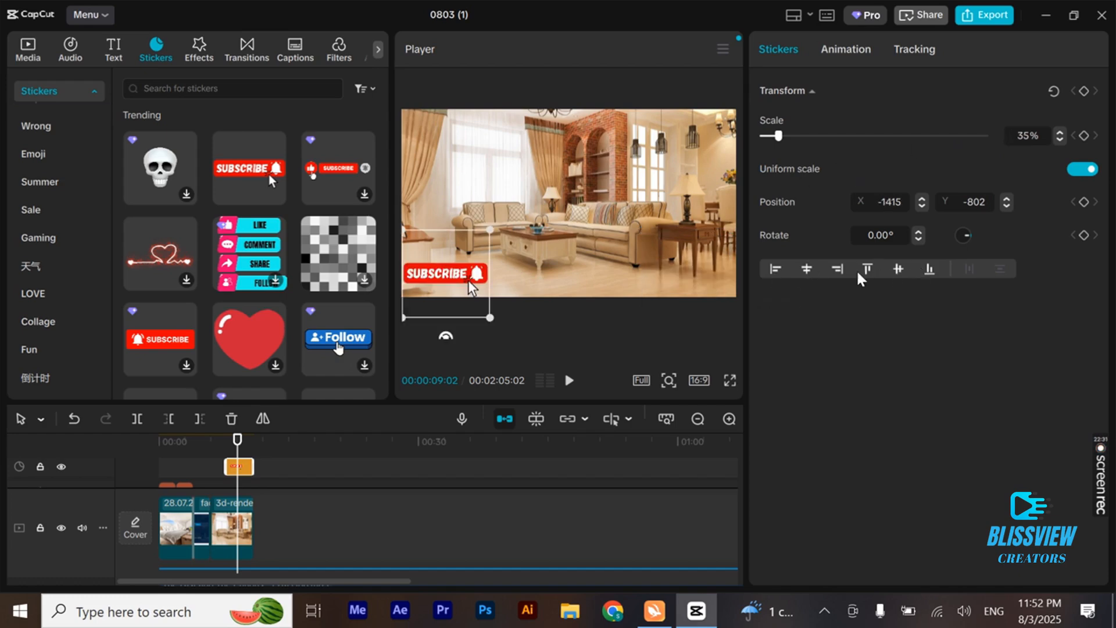
{"action": "left_click", "coordinate": [837, 271]}
{"action": "left_click", "coordinate": [807, 273]}
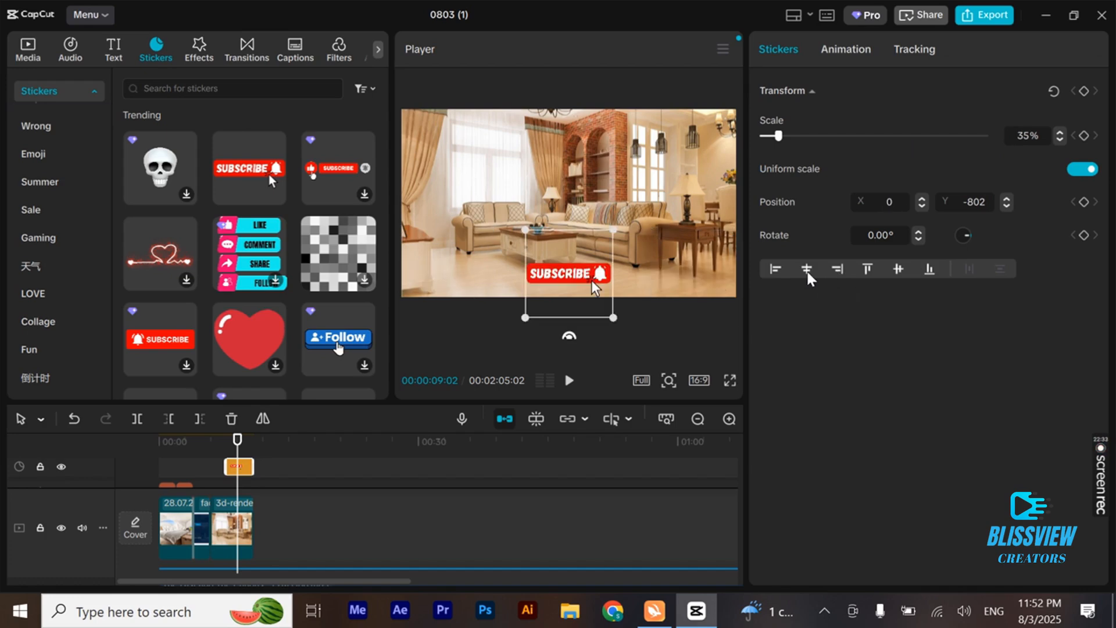
Try the bottom alignment on the Subscribe sticker, undo it, and align the sticker to the right edge of the frame.
{"action": "left_click", "coordinate": [928, 269]}
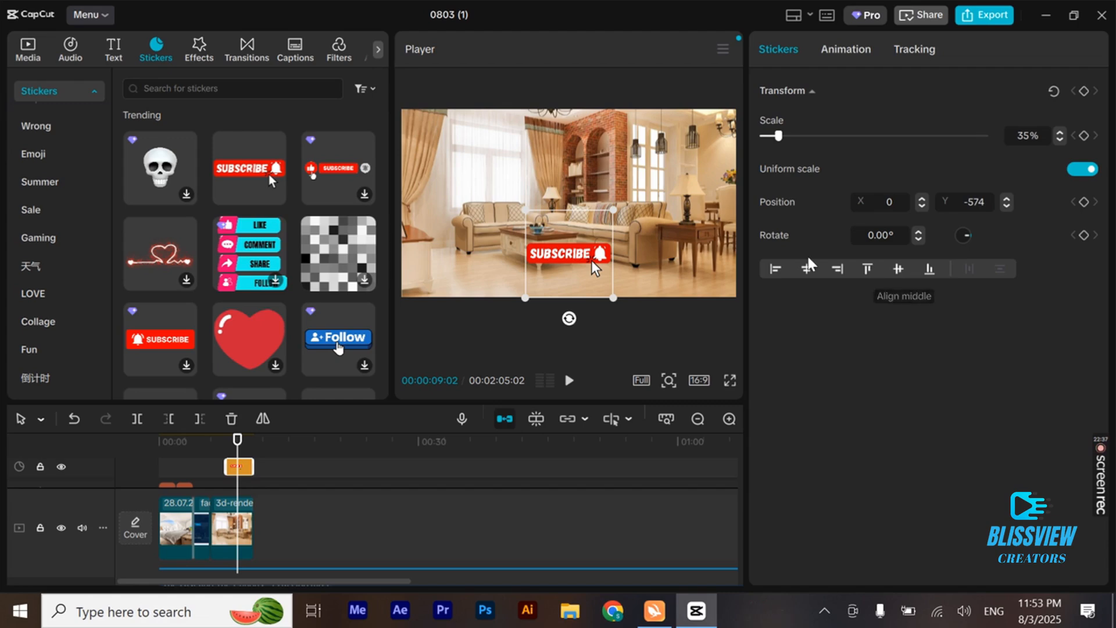
{"action": "key", "text": "ctrl+z"}
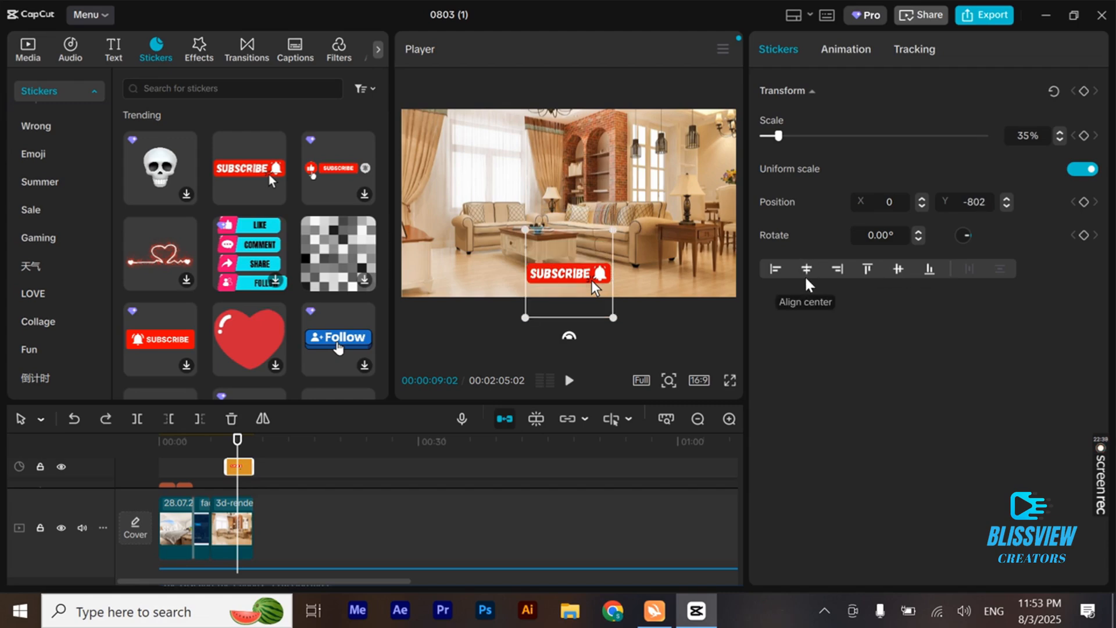
{"action": "left_click", "coordinate": [841, 271]}
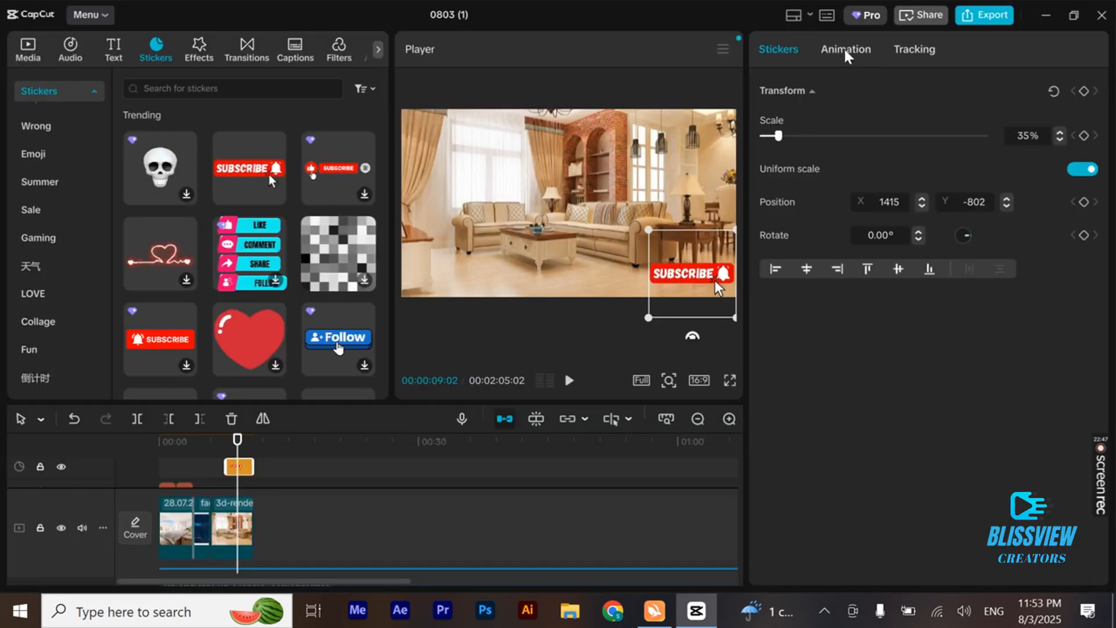
Apply the Bounce In entrance animation to the Subscribe sticker and preview it from just before the sticker starts.
{"action": "left_click", "coordinate": [846, 51]}
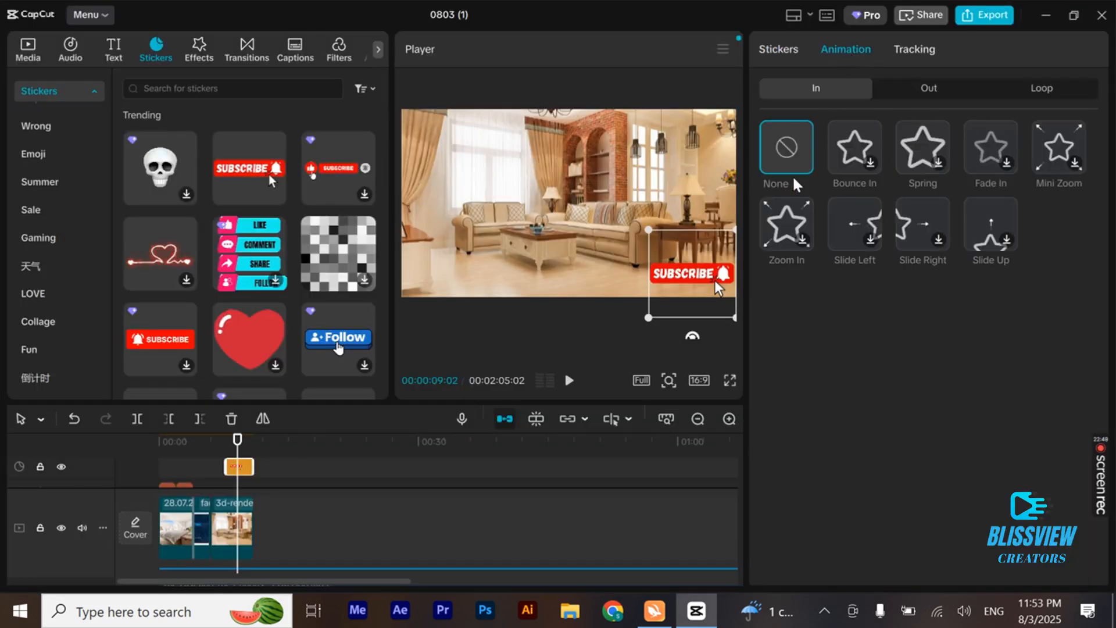
{"action": "left_click", "coordinate": [872, 169]}
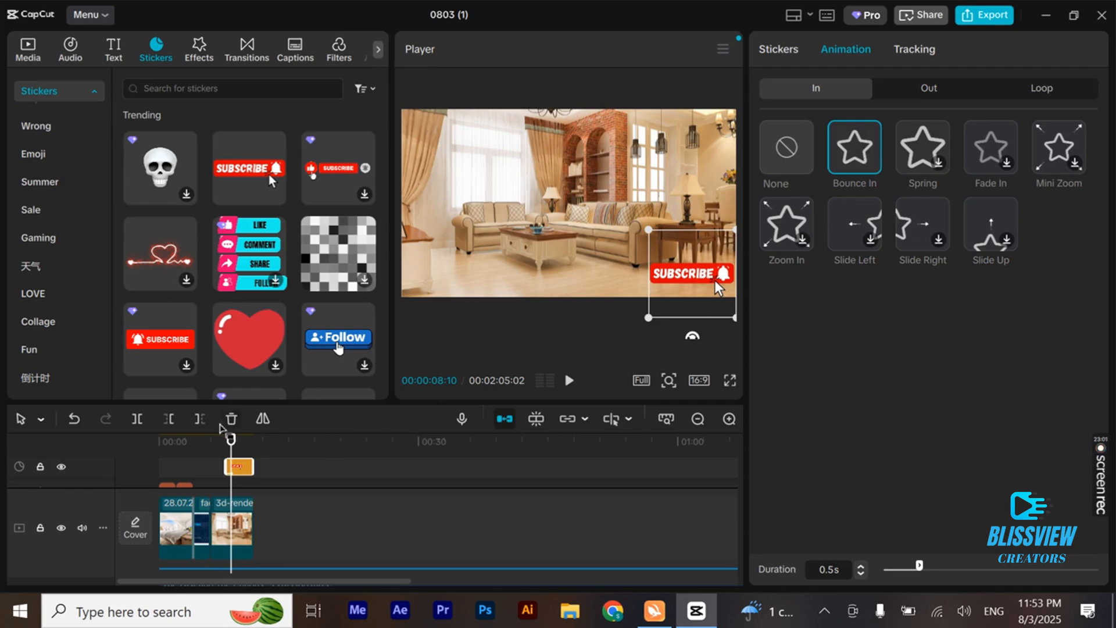
{"action": "left_click_drag", "start_coordinate": [232, 443], "coordinate": [227, 452]}
{"action": "key", "text": "space"}
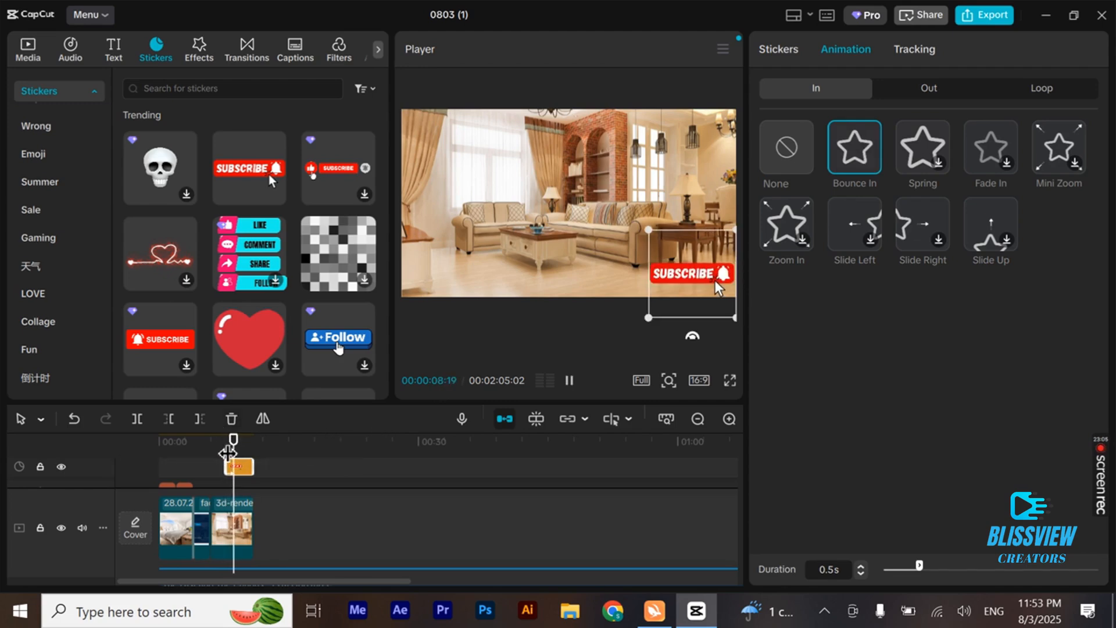
{"action": "key", "text": "space"}
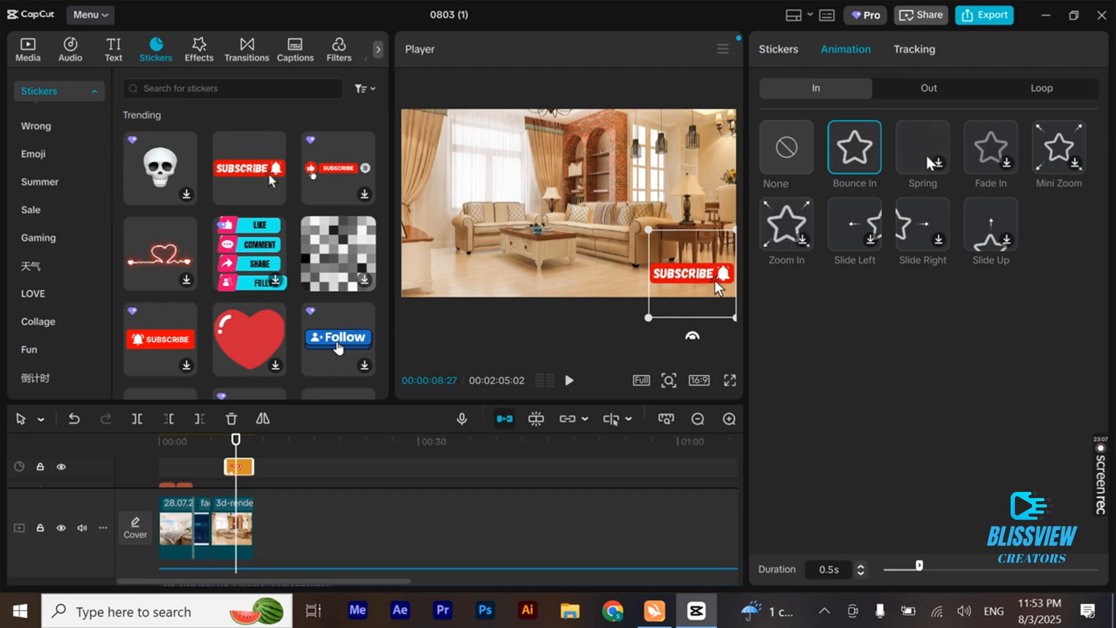
Try the Spring entrance animation on the Subscribe sticker, preview it, and return to Bounce In.
{"action": "left_click", "coordinate": [940, 166]}
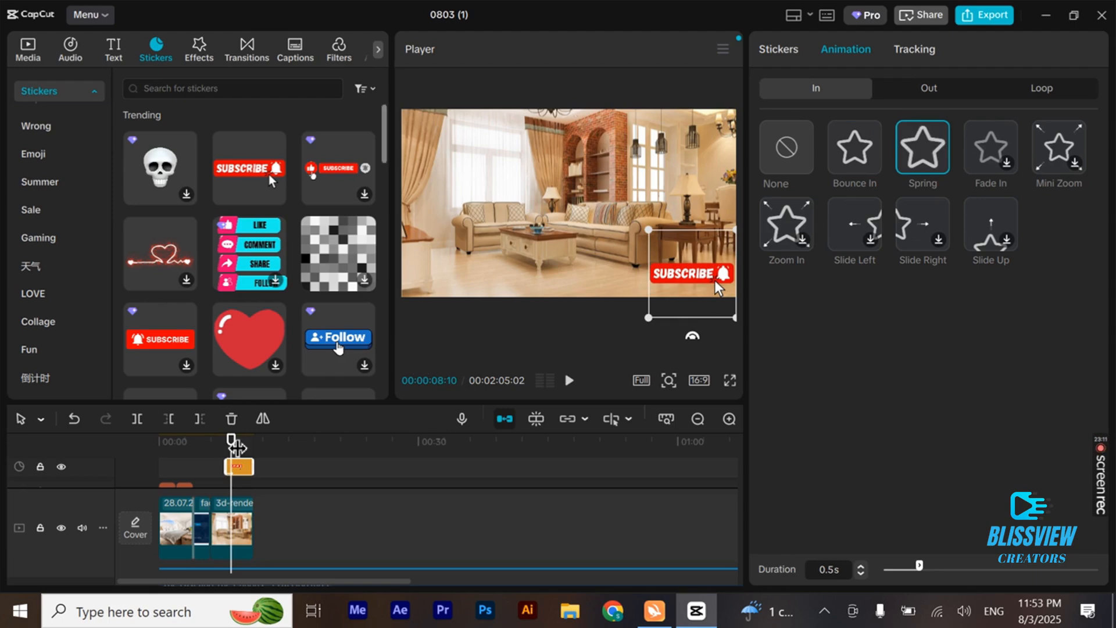
{"action": "left_click_drag", "start_coordinate": [235, 448], "coordinate": [232, 448]}
{"action": "key", "text": "space"}
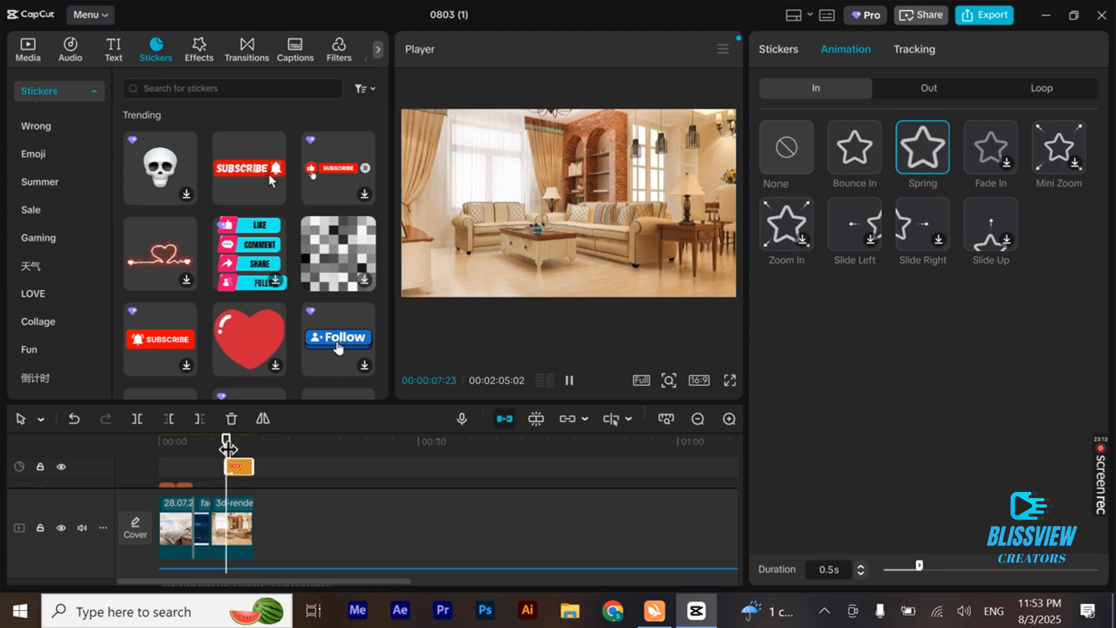
{"action": "key", "text": "space"}
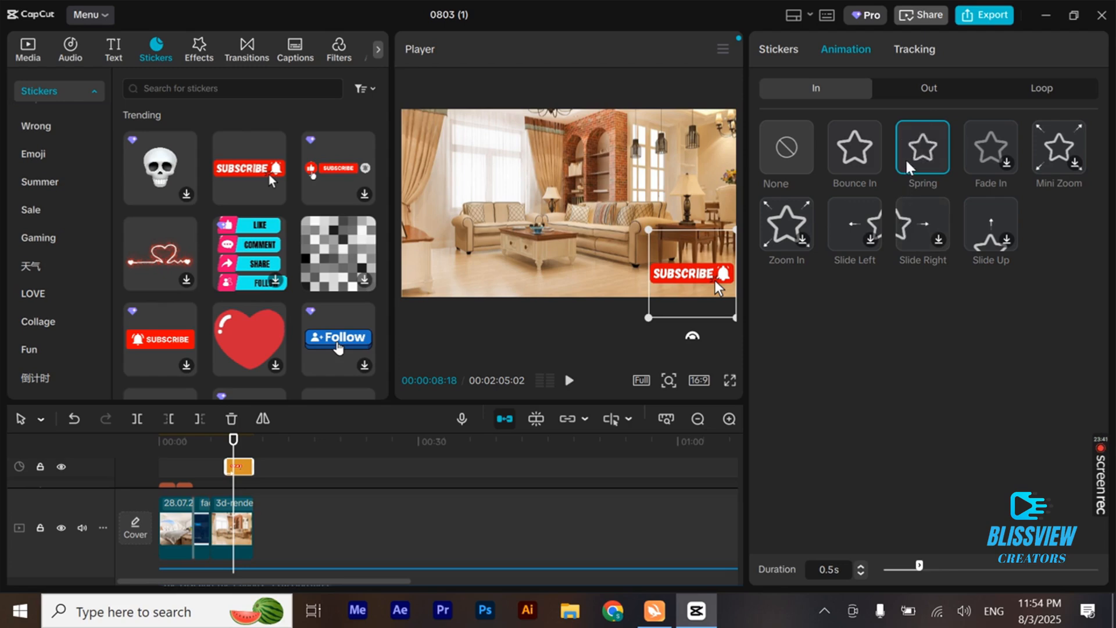
{"action": "left_click", "coordinate": [851, 170]}
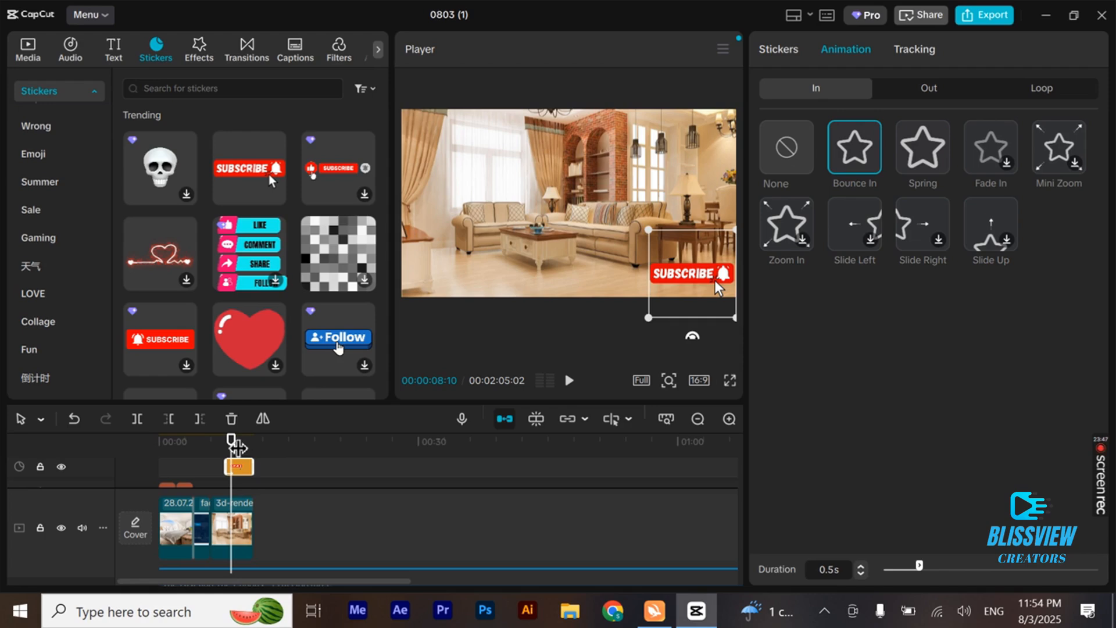
Add a default text clip at 00:00:08:03 reading "Capcut video editing" with "Course" on a second line.
{"action": "left_click_drag", "start_coordinate": [236, 448], "coordinate": [233, 453]}
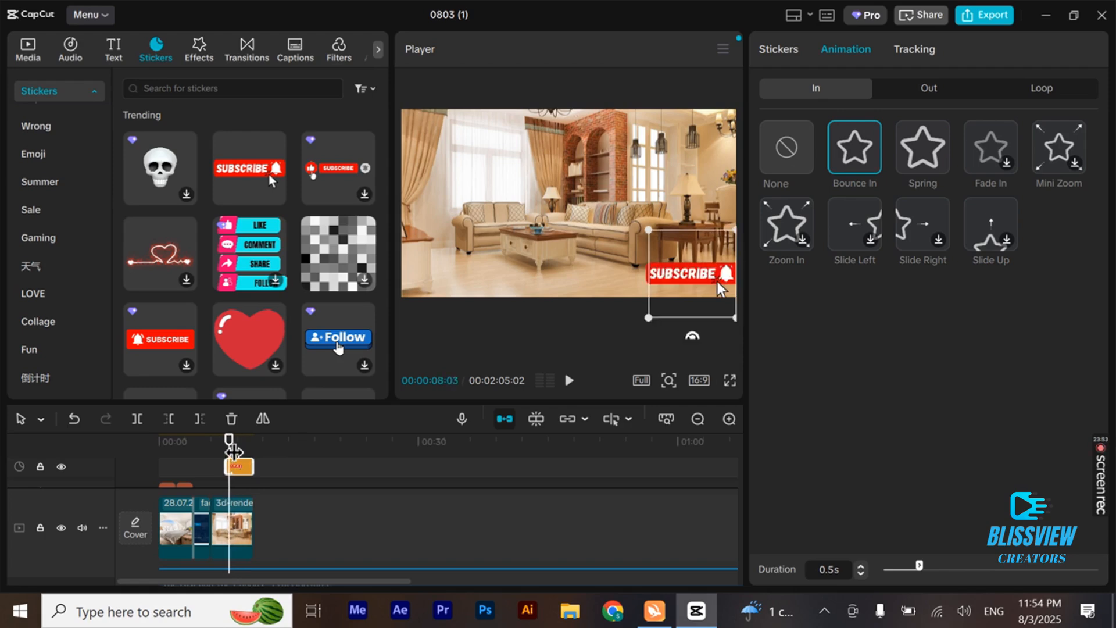
{"action": "left_click", "coordinate": [114, 50]}
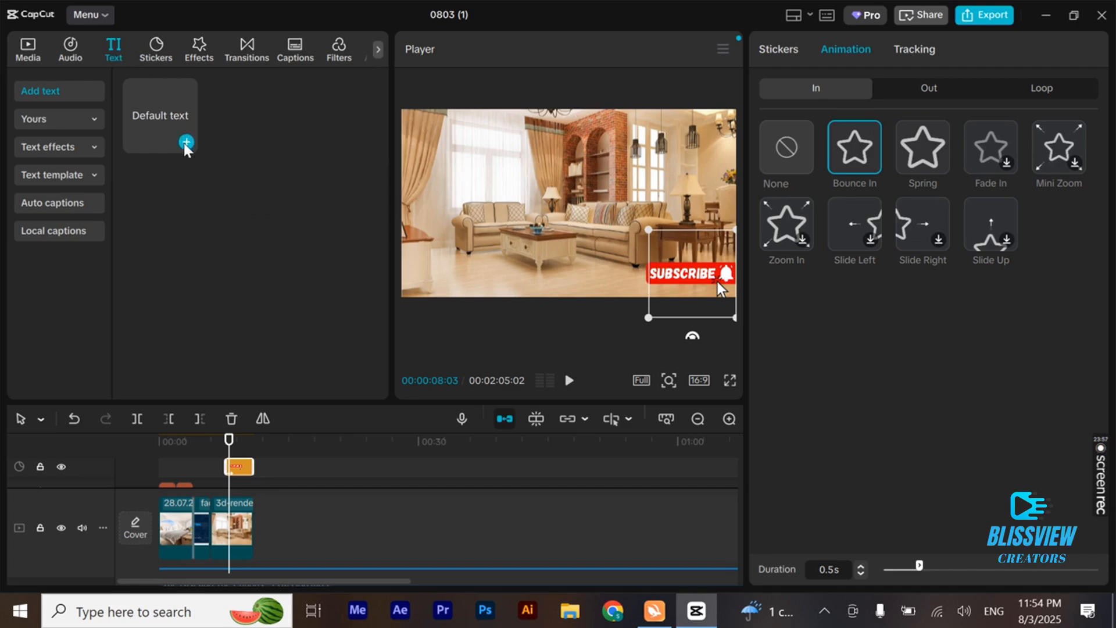
{"action": "left_click", "coordinate": [185, 142]}
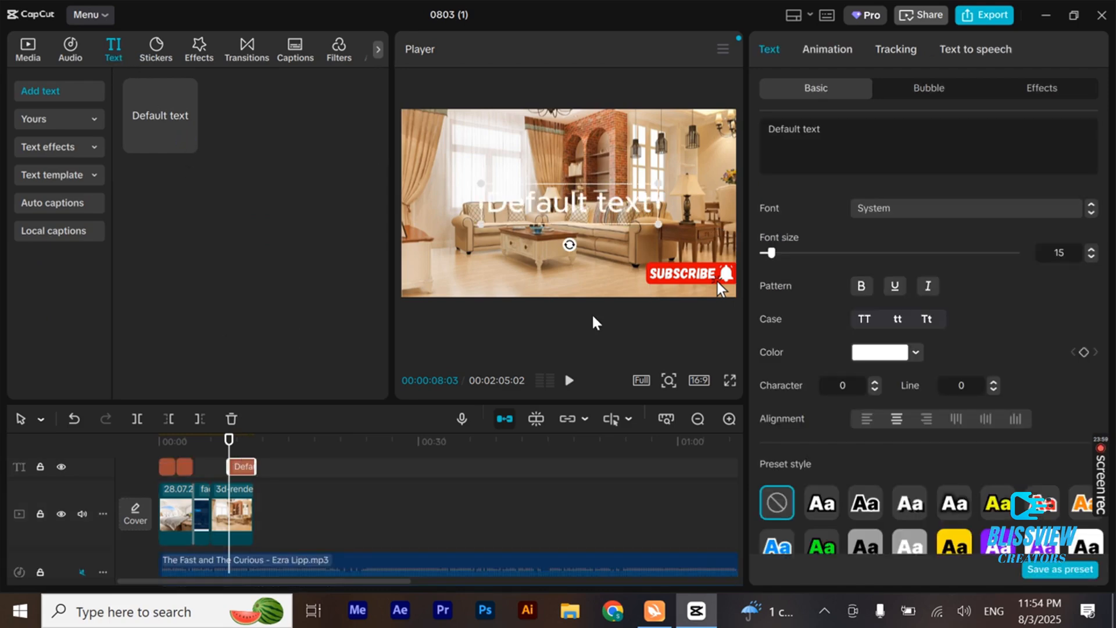
{"action": "left_click", "coordinate": [792, 127]}
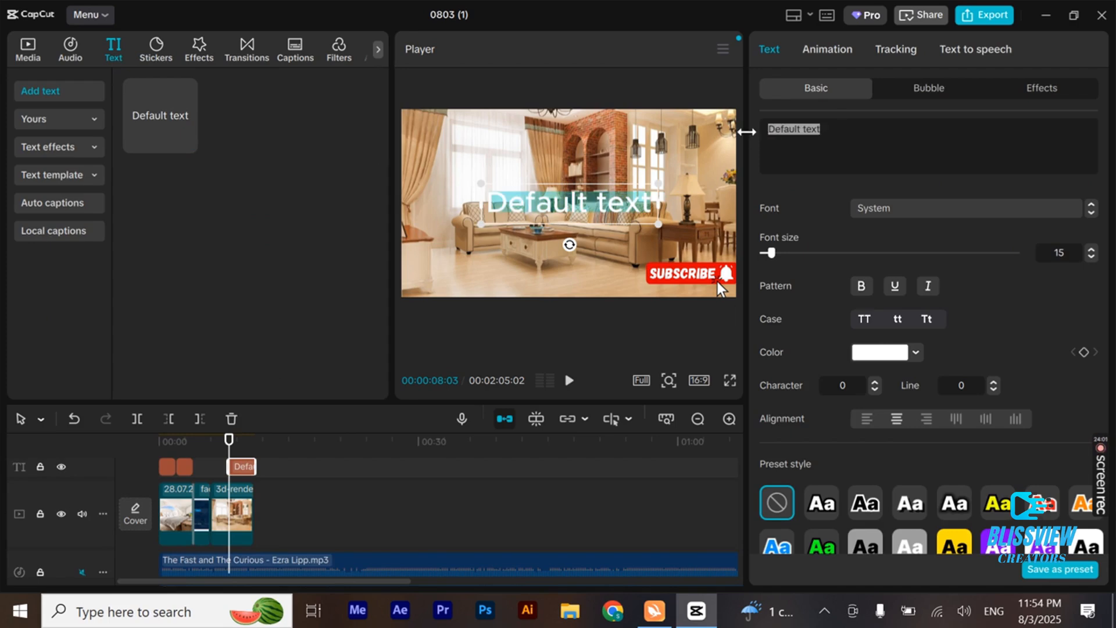
{"action": "type", "text": "C"}
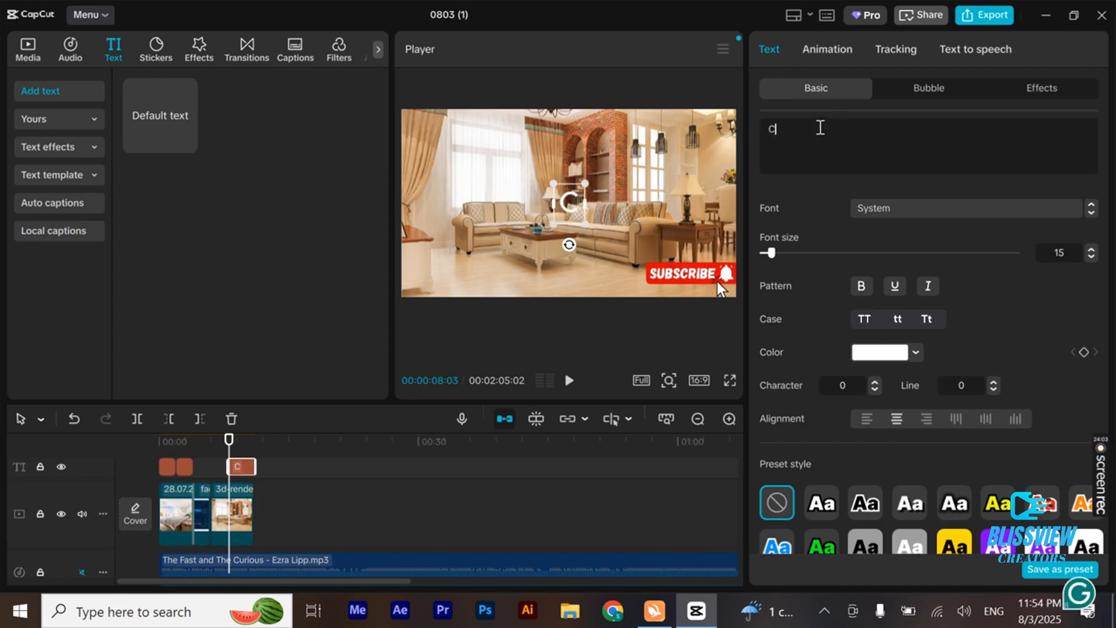
{"action": "type", "text": "apcut"}
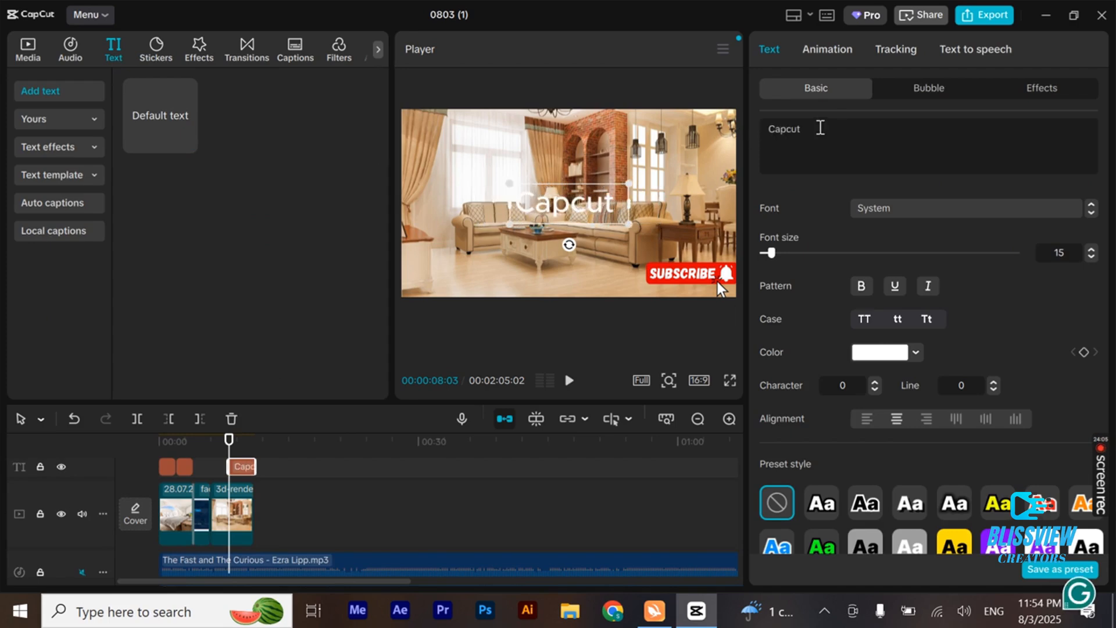
{"action": "type", "text": " video"}
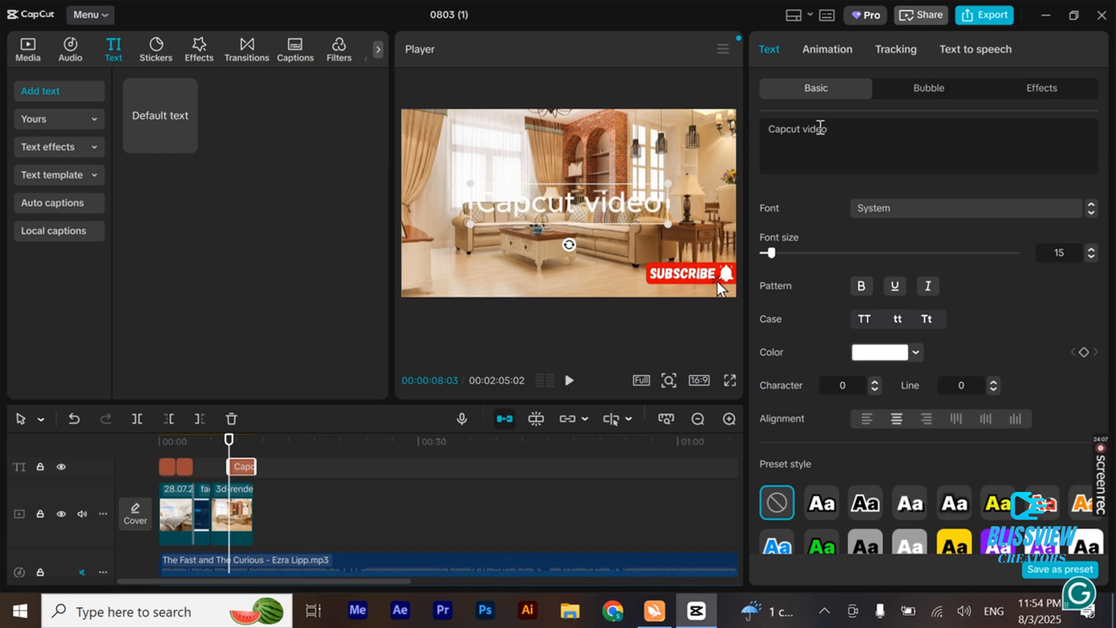
{"action": "type", "text": " edit"}
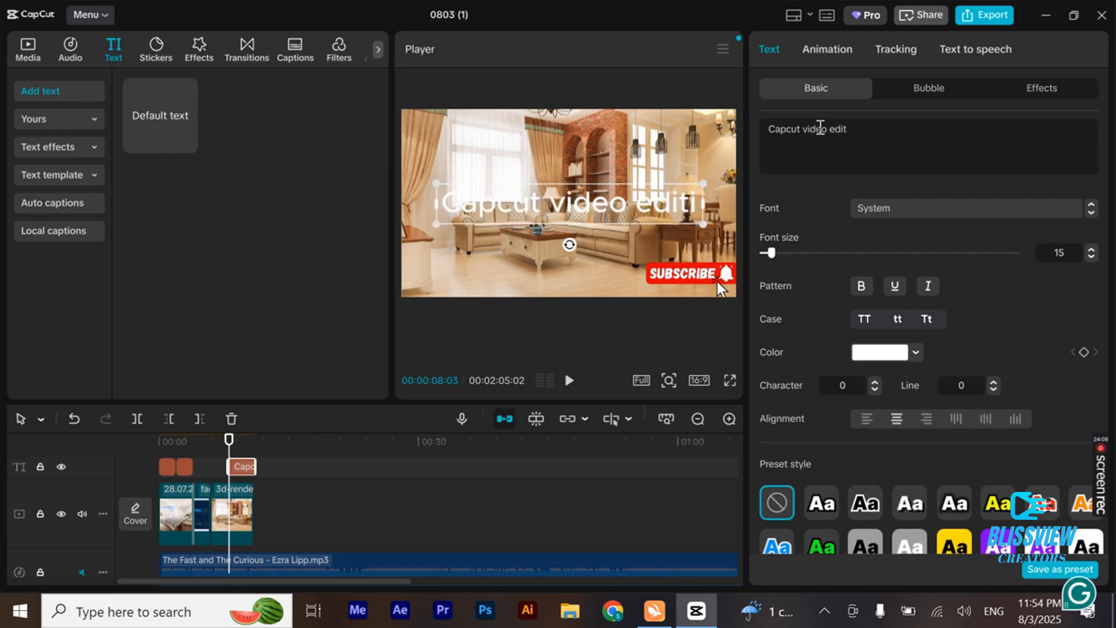
{"action": "type", "text": "ing"}
{"action": "key", "text": "Return"}
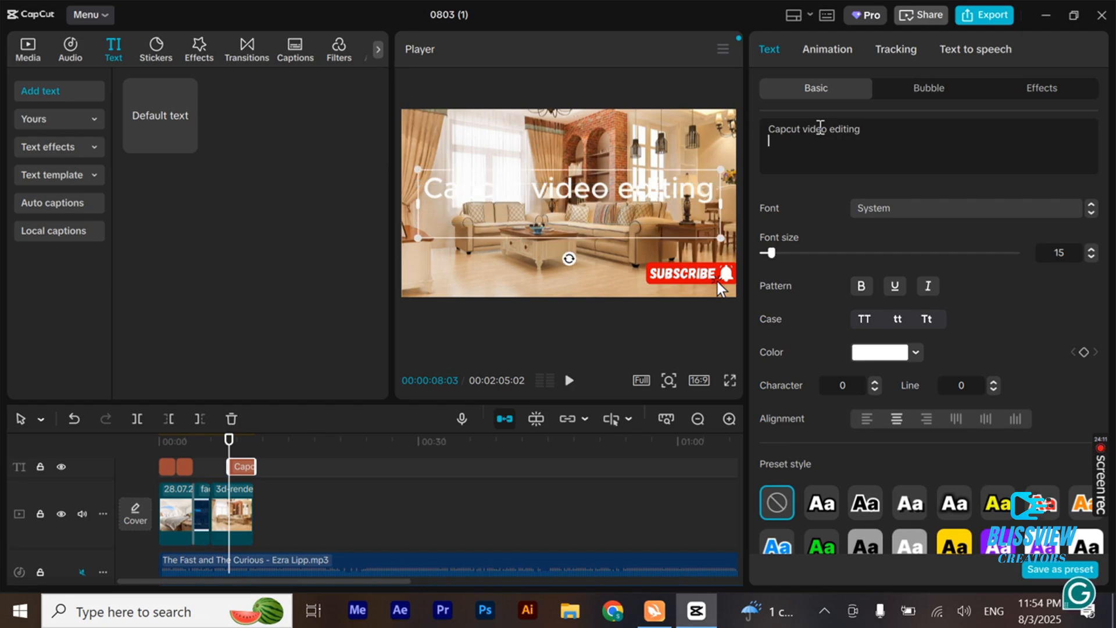
{"action": "type", "text": "C"}
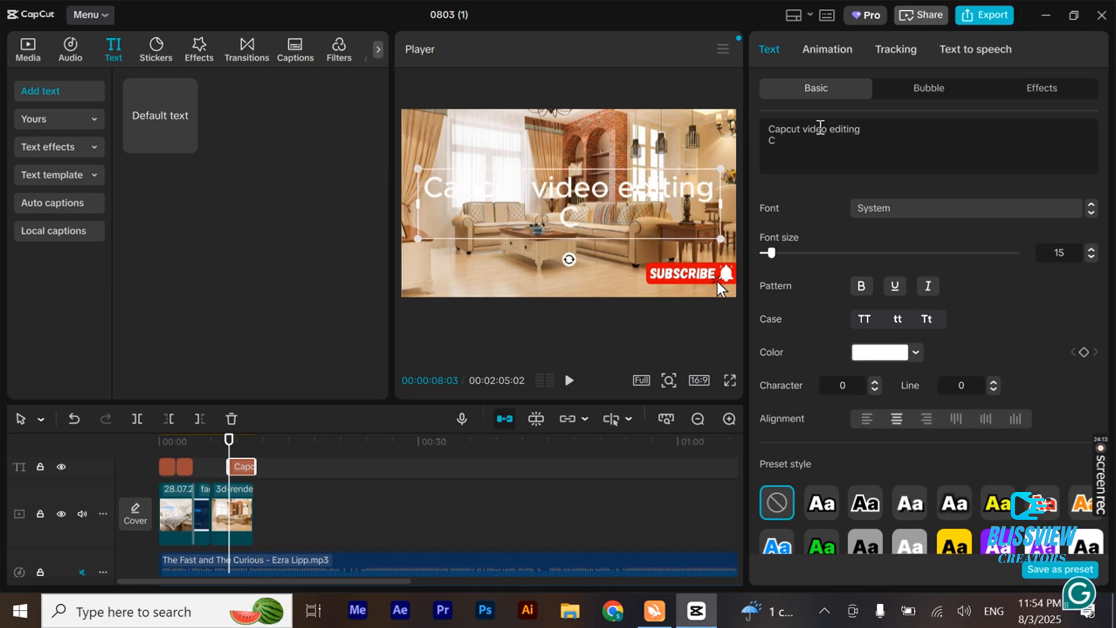
{"action": "type", "text": "ourse"}
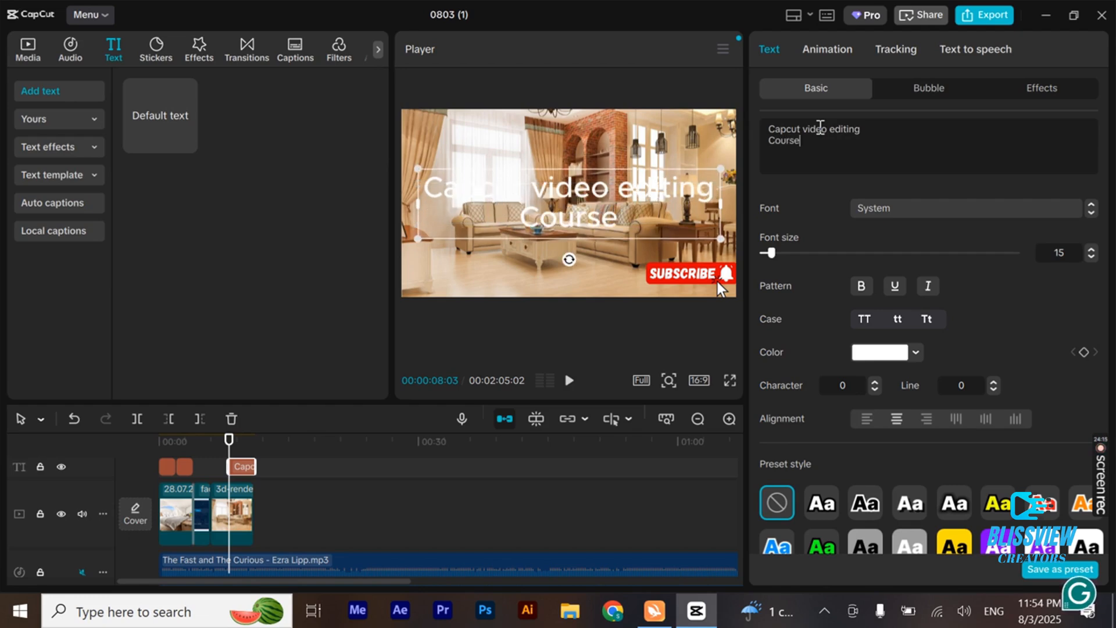
Set the whole title's font size to 8 and try several preset styles, finishing with the black lettering with a white outline.
{"action": "left_click_drag", "start_coordinate": [802, 145], "coordinate": [749, 122]}
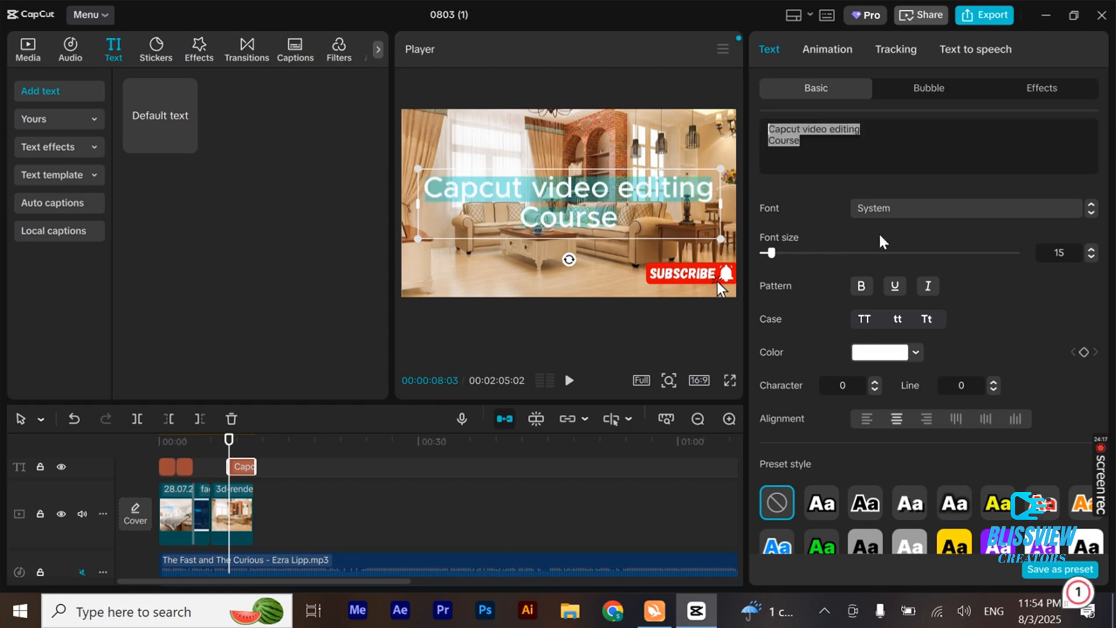
{"action": "left_click_drag", "start_coordinate": [770, 254], "coordinate": [766, 254]}
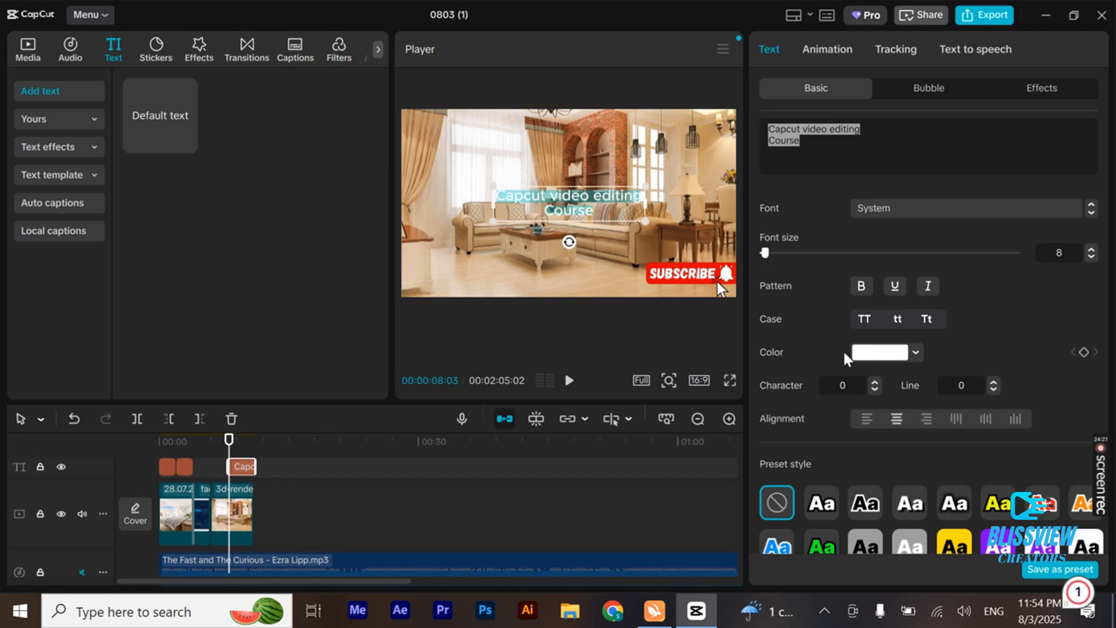
{"action": "left_click", "coordinate": [825, 503]}
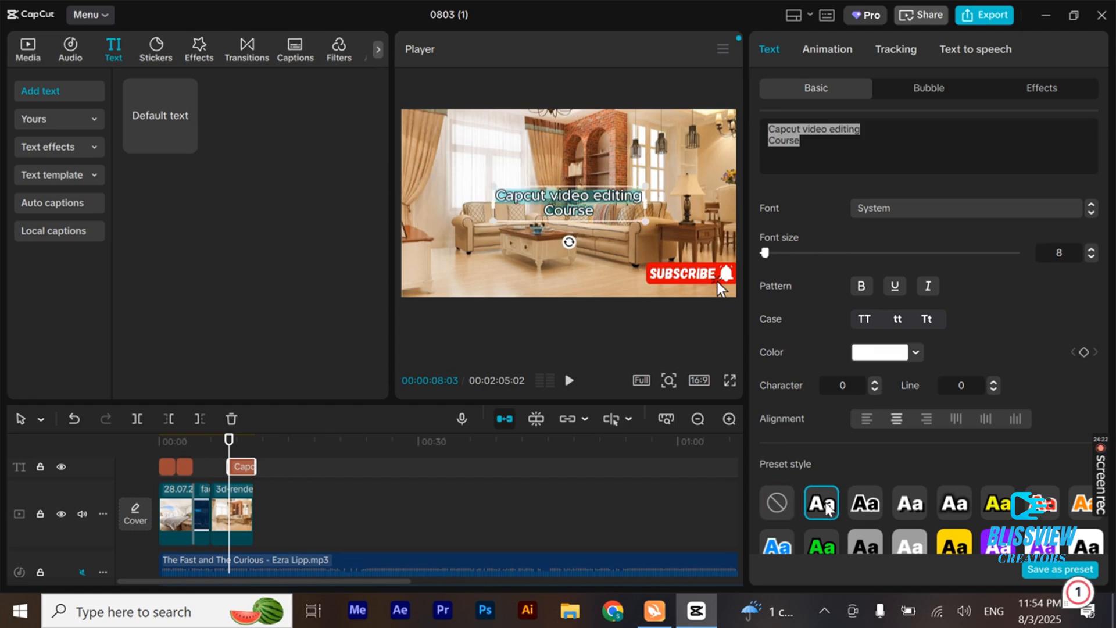
{"action": "left_click", "coordinate": [864, 506]}
{"action": "left_click", "coordinate": [998, 505]}
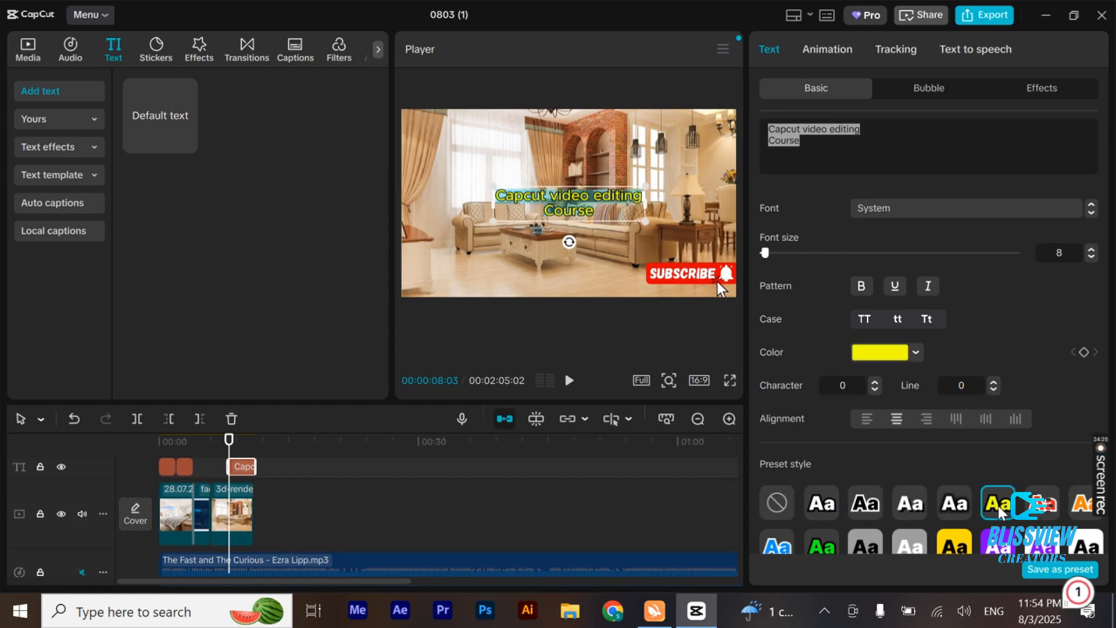
{"action": "left_click", "coordinate": [1046, 510]}
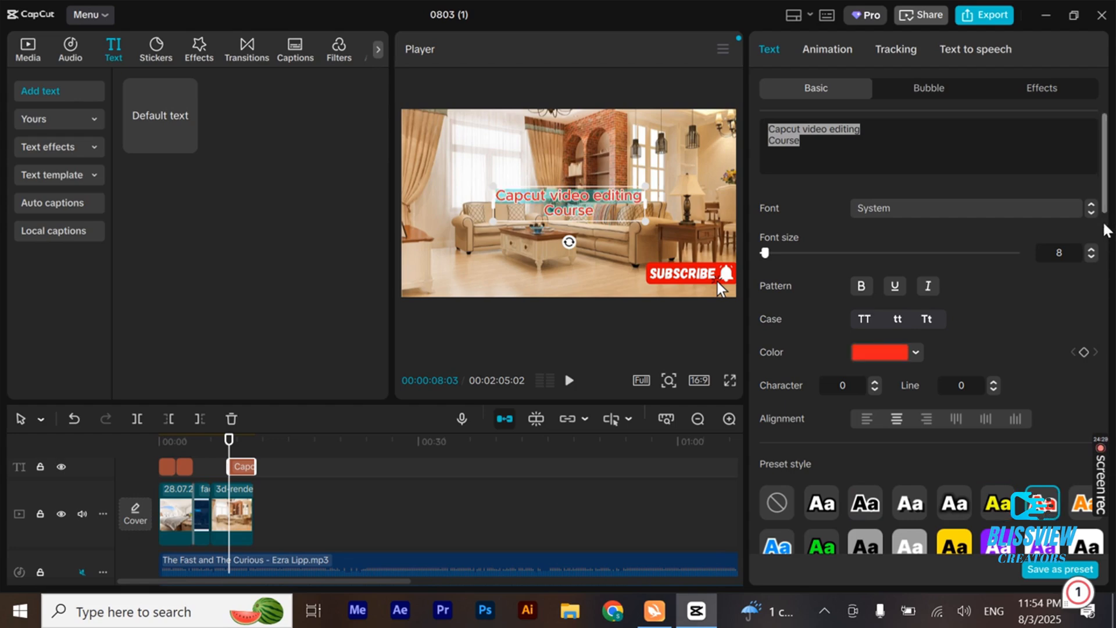
{"action": "left_click_drag", "start_coordinate": [1106, 215], "coordinate": [1100, 278]}
{"action": "left_click", "coordinate": [866, 306]}
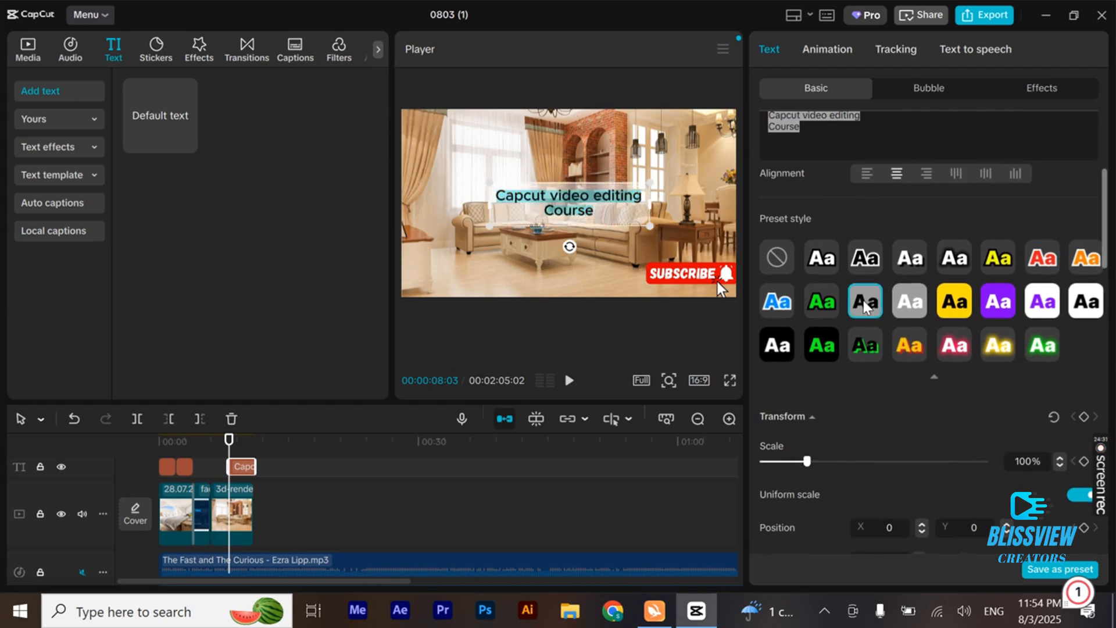
{"action": "left_click", "coordinate": [965, 311]}
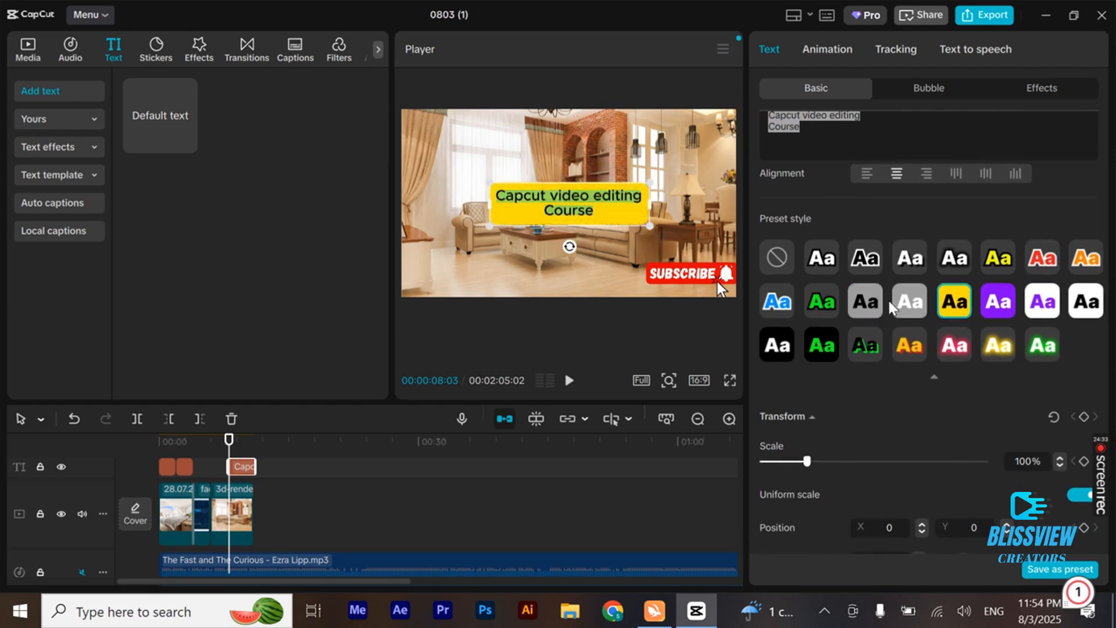
{"action": "left_click", "coordinate": [783, 308]}
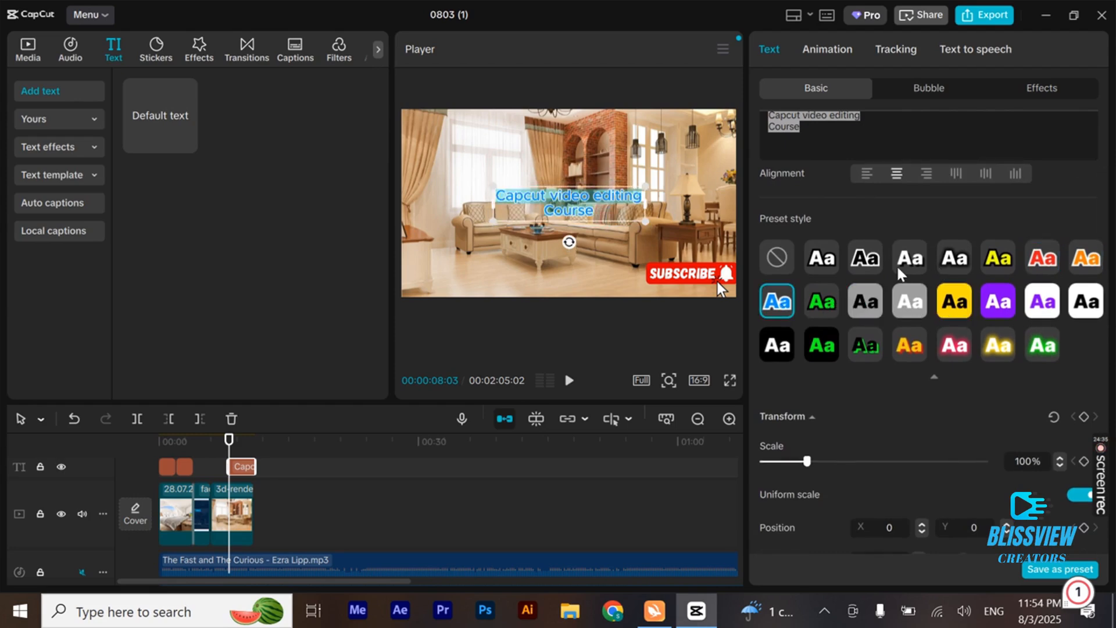
{"action": "left_click", "coordinate": [862, 263]}
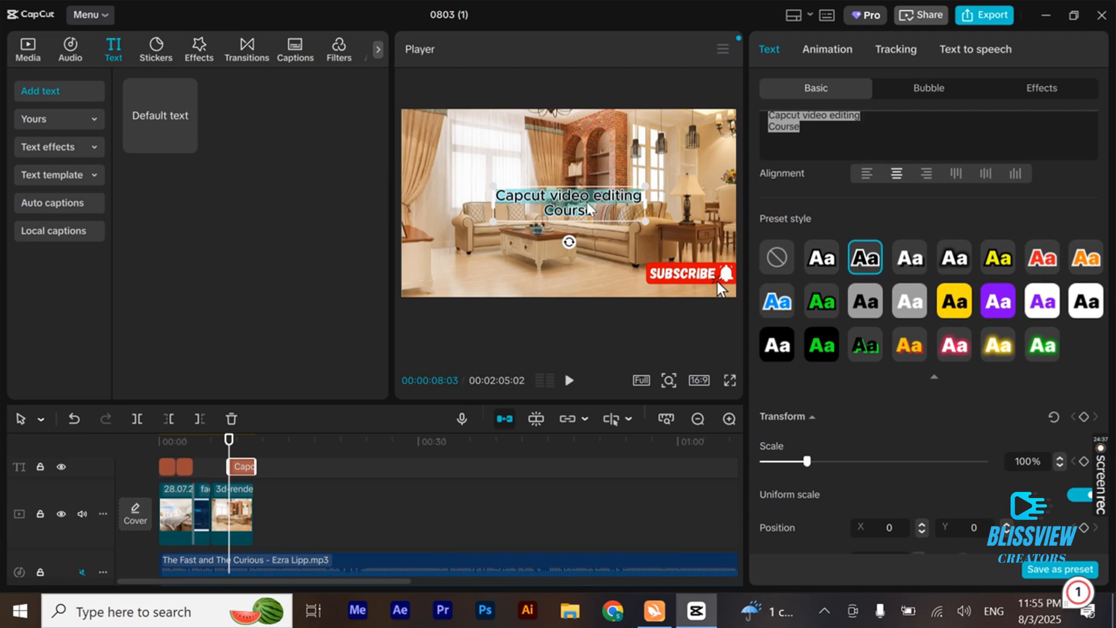
Move the title to the lower centre of the frame at Y -742 and apply the "Savior…rrival" entrance animation.
{"action": "left_click_drag", "start_coordinate": [587, 201], "coordinate": [581, 271]}
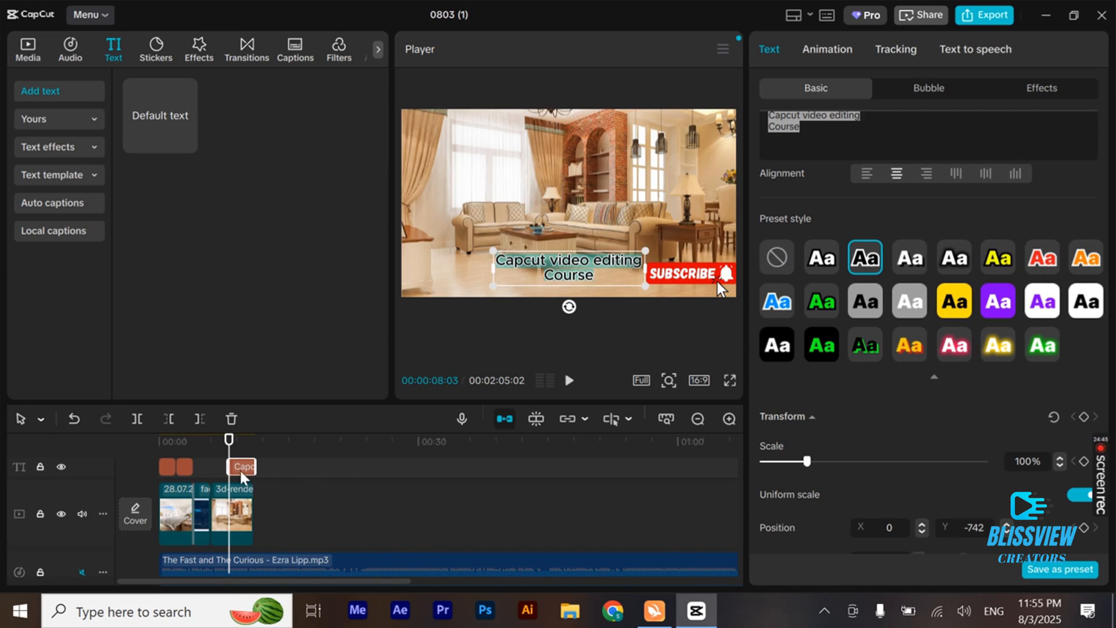
{"action": "left_click", "coordinate": [825, 51]}
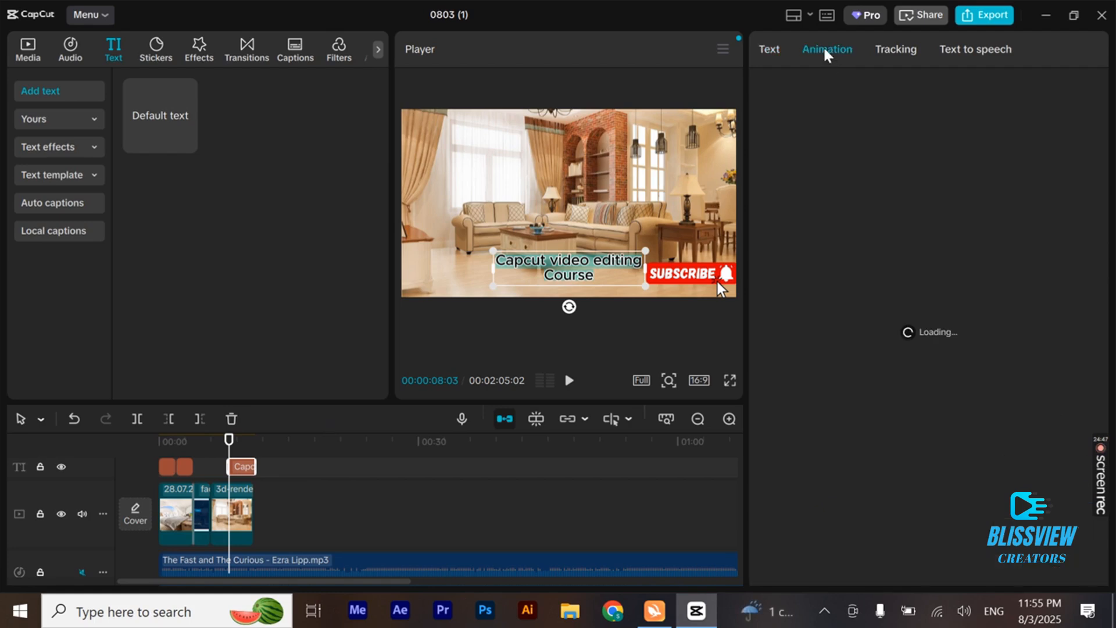
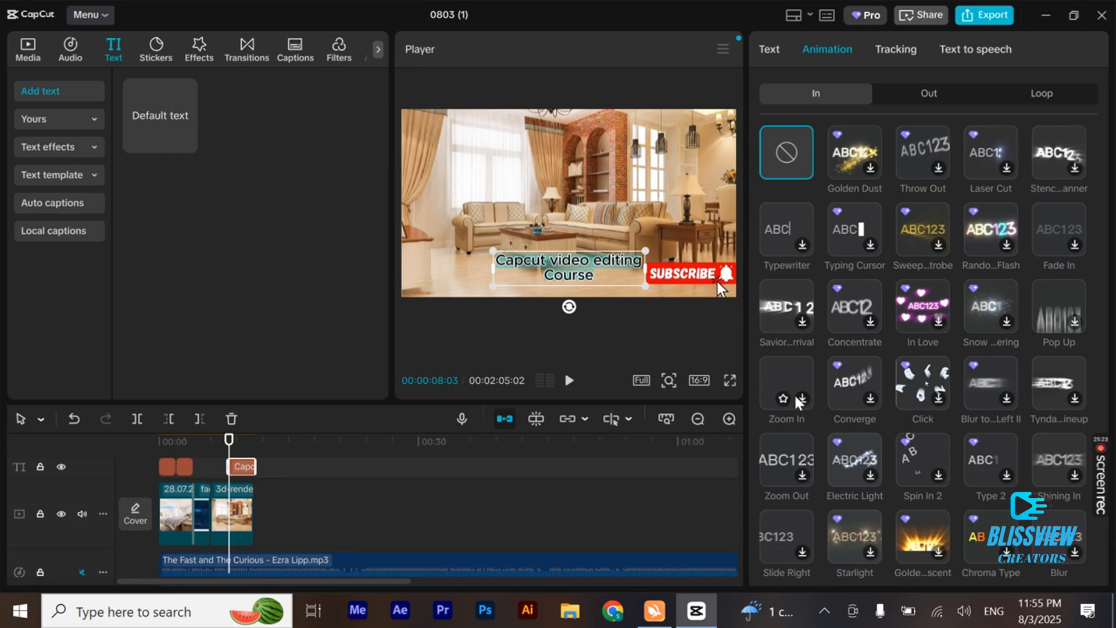
{"action": "left_click", "coordinate": [803, 319]}
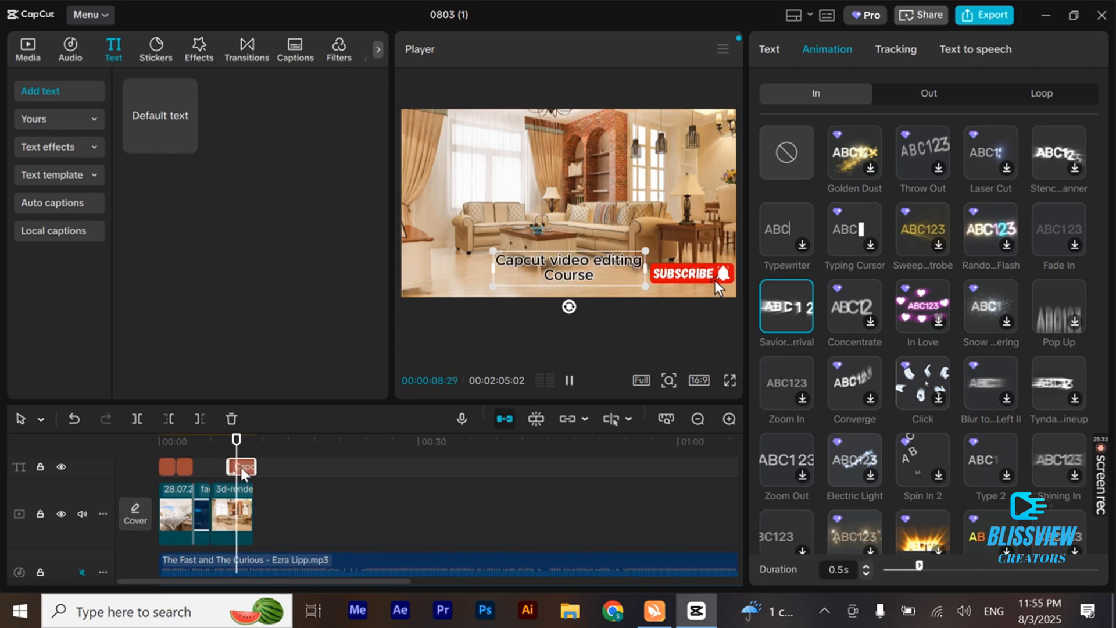
Preview the title's entrance animation over the room clip by replaying it from just before the title starts.
{"action": "key", "text": "space"}
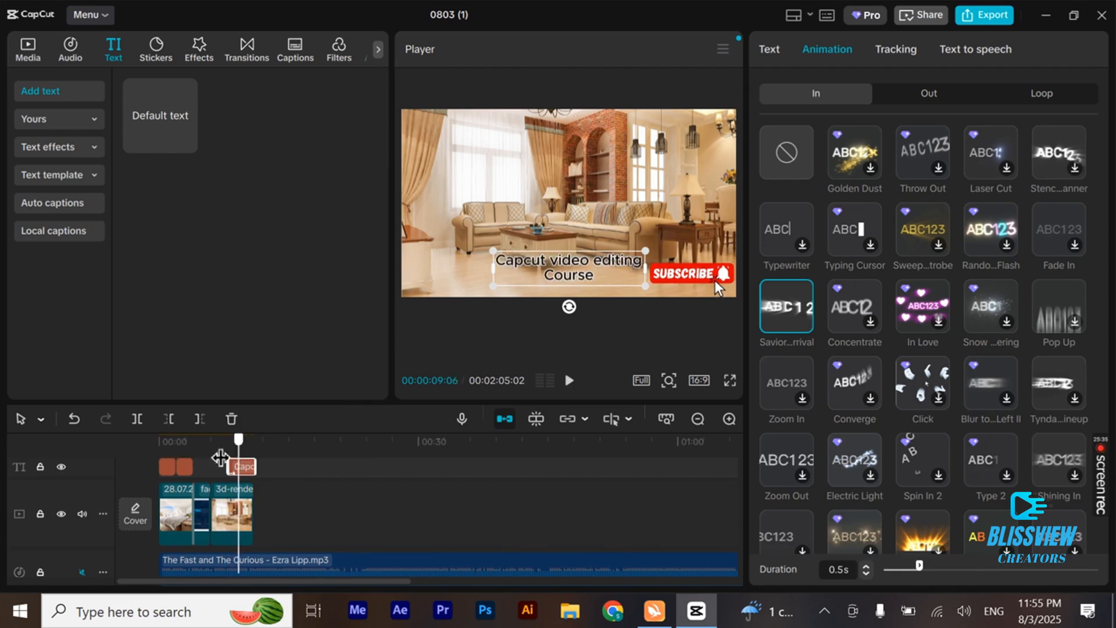
{"action": "left_click", "coordinate": [211, 445]}
{"action": "left_click", "coordinate": [224, 451]}
{"action": "key", "text": "space"}
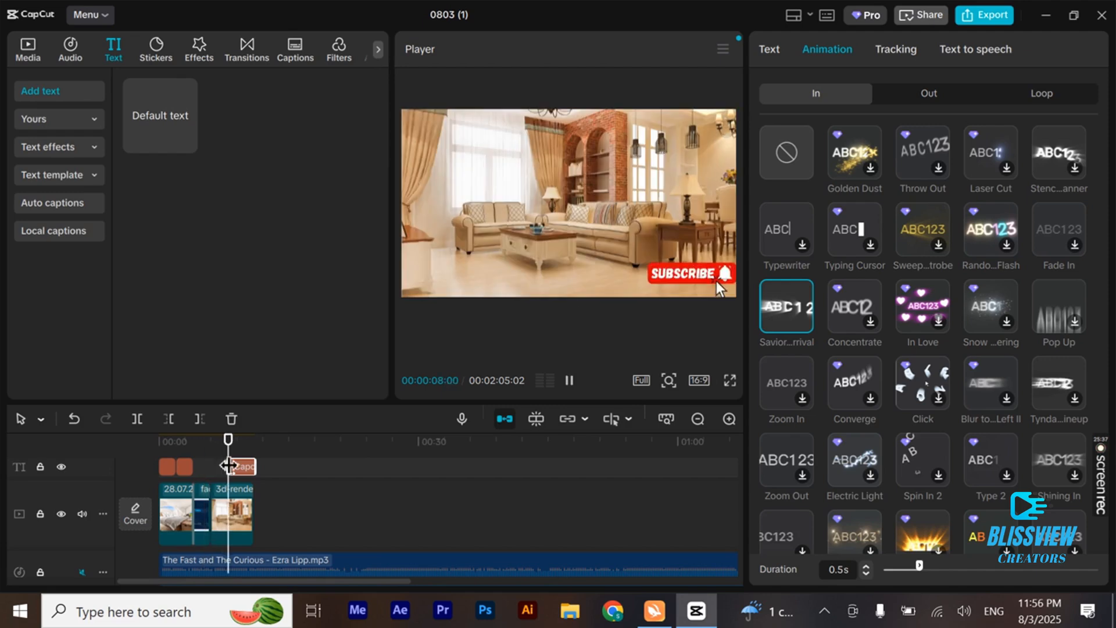
{"action": "key", "text": "space"}
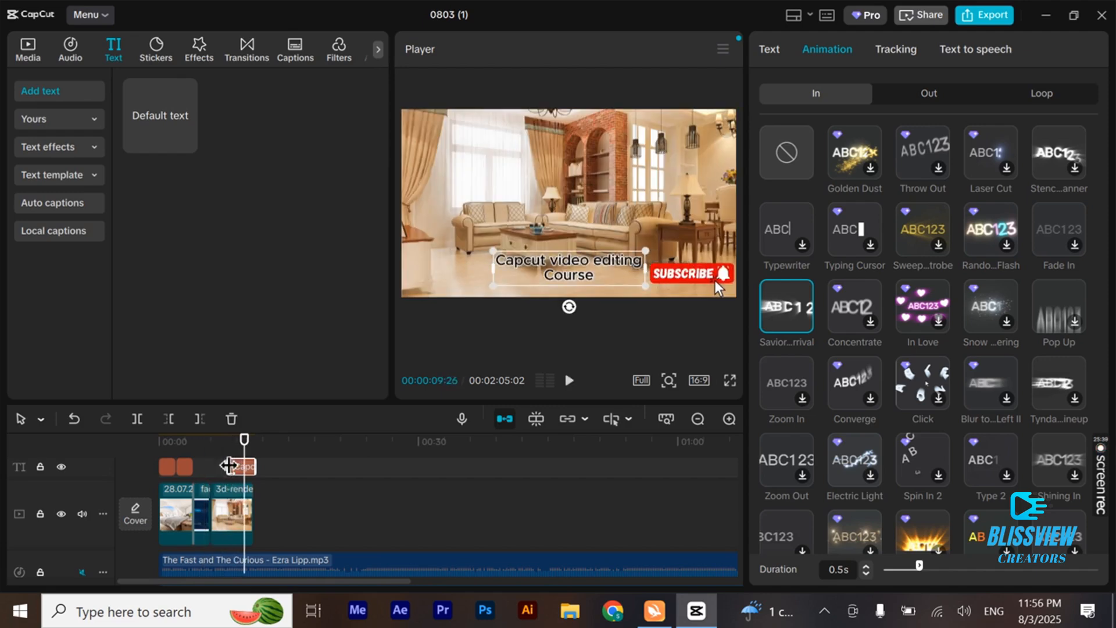
Place the playhead at 00:00:10:24, near the end of the room clip, and select the music clip.
{"action": "left_click", "coordinate": [228, 466]}
{"action": "mouse_move", "coordinate": [249, 450]}
{"action": "left_mouse_down"}
{"action": "mouse_move", "coordinate": [268, 452]}
{"action": "mouse_move", "coordinate": [258, 453]}
{"action": "left_mouse_up"}
{"action": "left_click", "coordinate": [284, 561]}
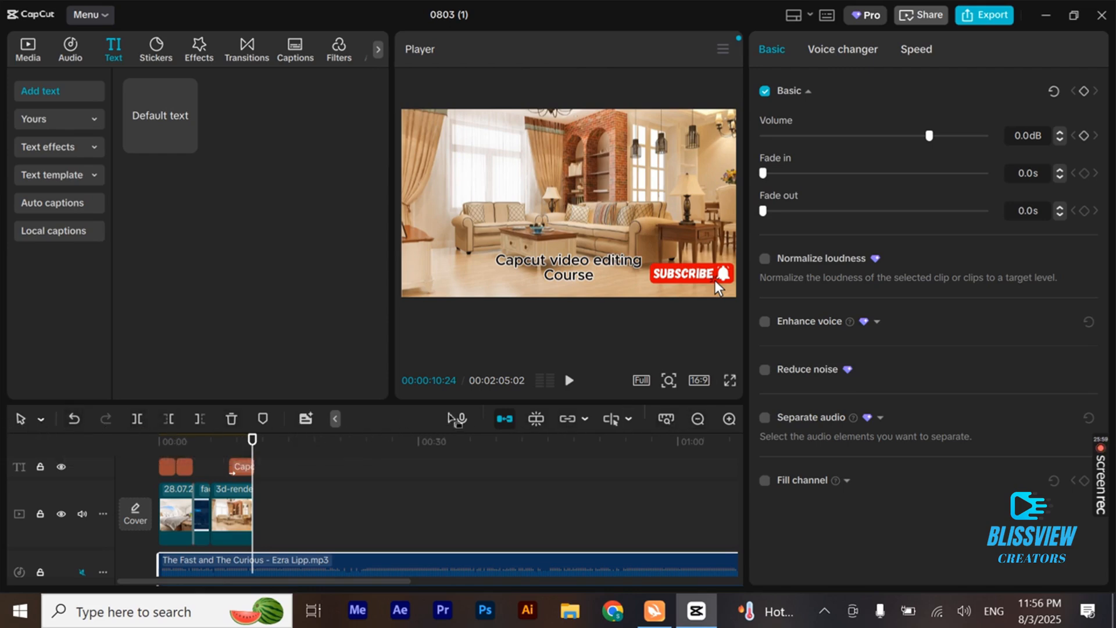
Undo and redo the last edit, and view the available selection and split tools.
{"action": "left_click", "coordinate": [72, 422]}
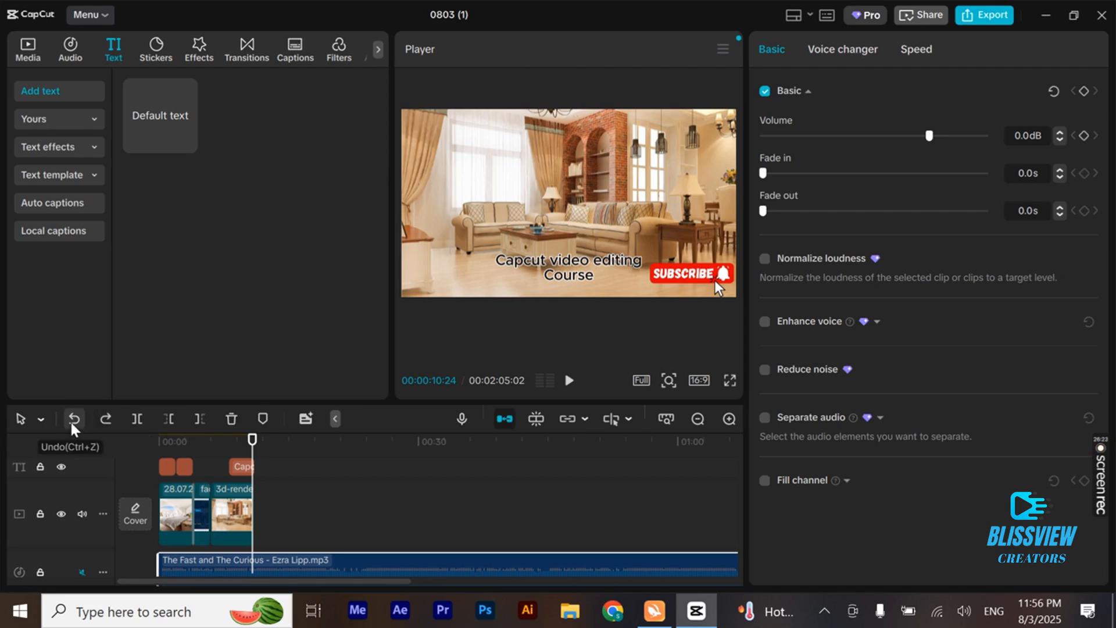
{"action": "left_click", "coordinate": [101, 421]}
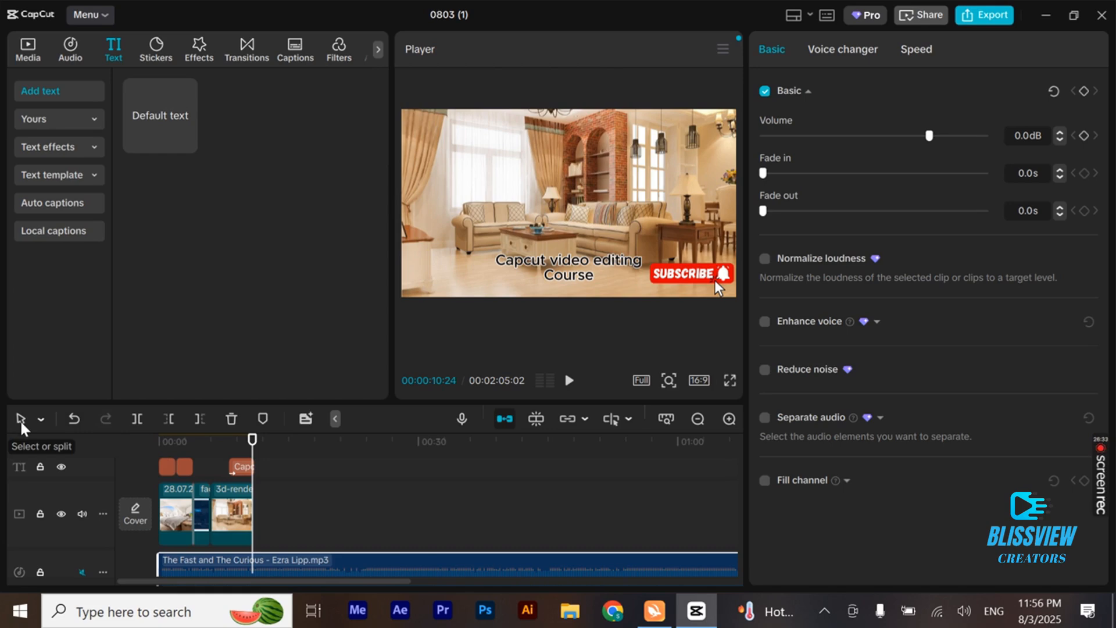
{"action": "left_click", "coordinate": [41, 418]}
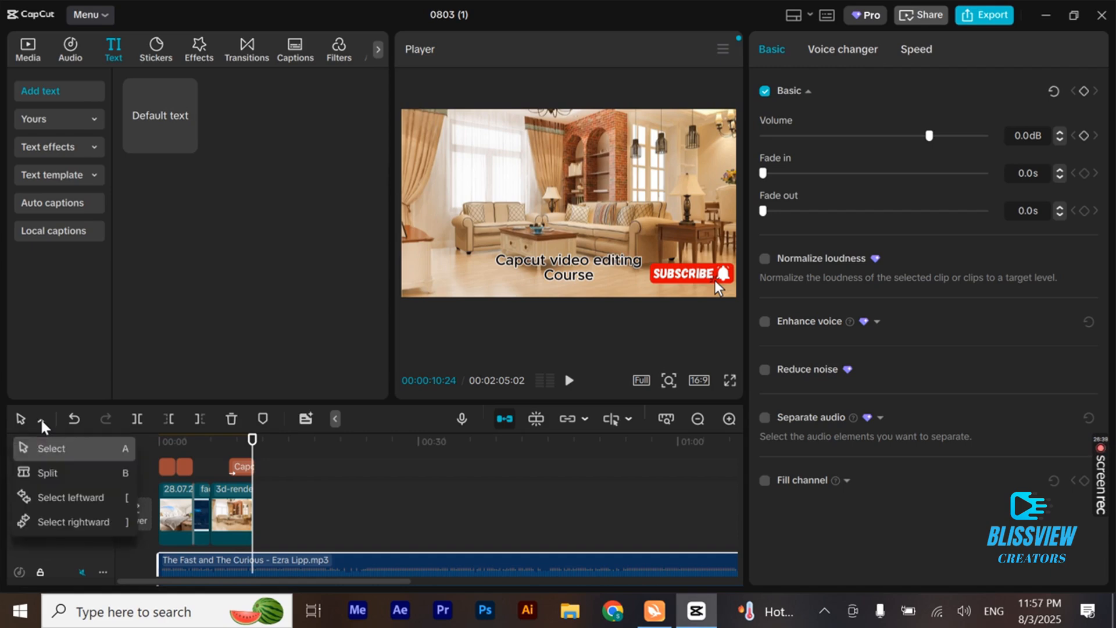
{"action": "left_click", "coordinate": [41, 419]}
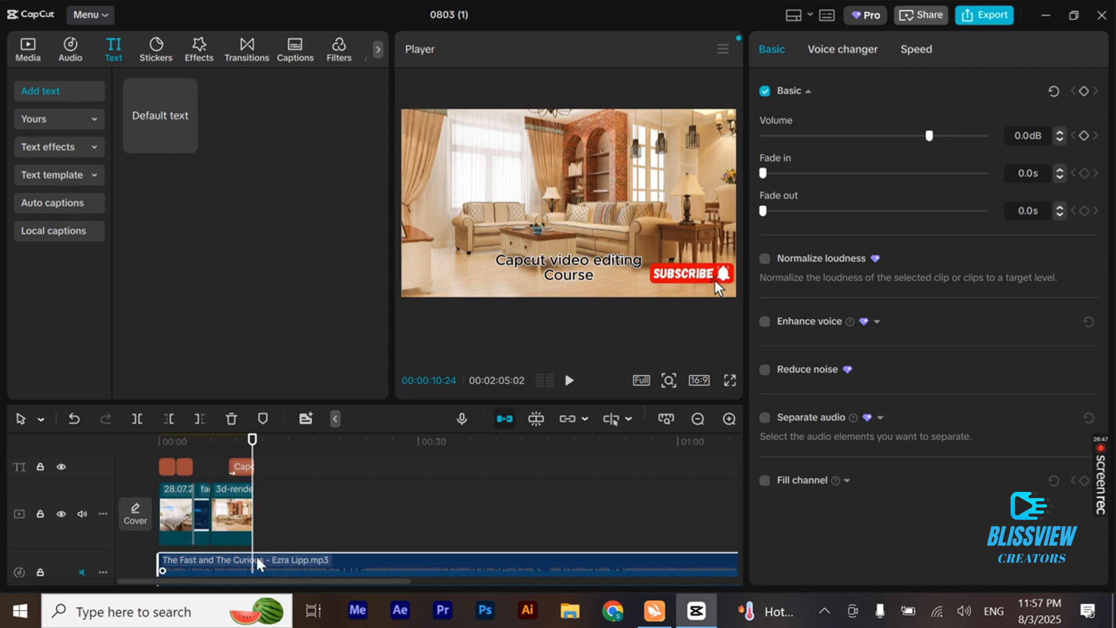
Split the music at 00:00:10:24 and delete the portion after the cut.
{"action": "left_click", "coordinate": [136, 417]}
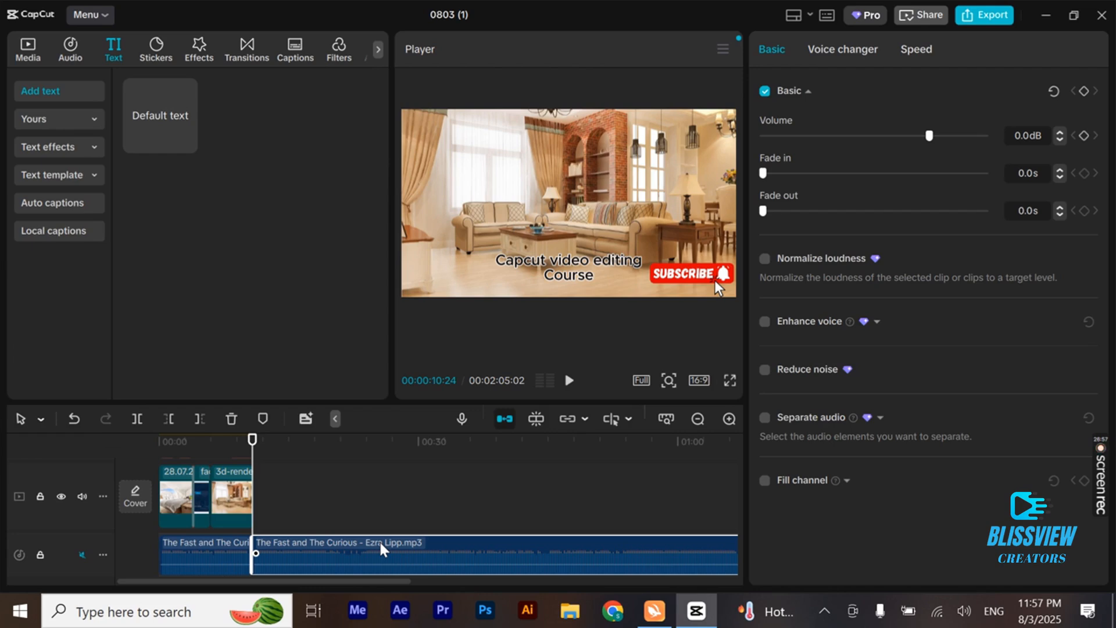
{"action": "left_click", "coordinate": [194, 546]}
{"action": "left_click", "coordinate": [303, 555]}
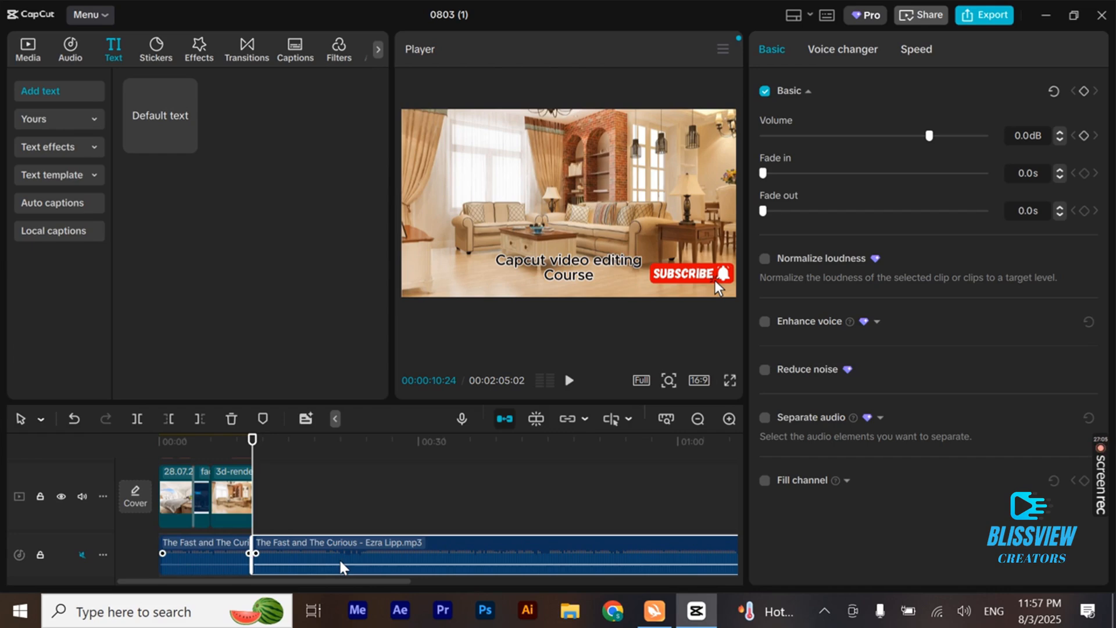
{"action": "left_click", "coordinate": [229, 419]}
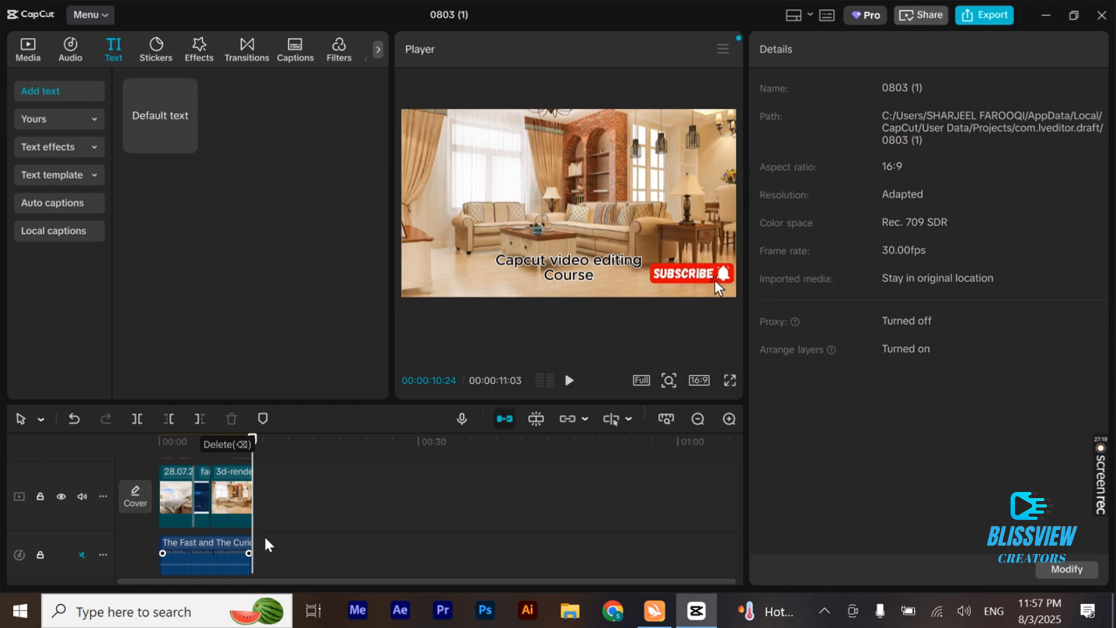
Restore the trailing music section, try Delete right on it at the playhead, and delete the section again.
{"action": "left_click", "coordinate": [72, 420]}
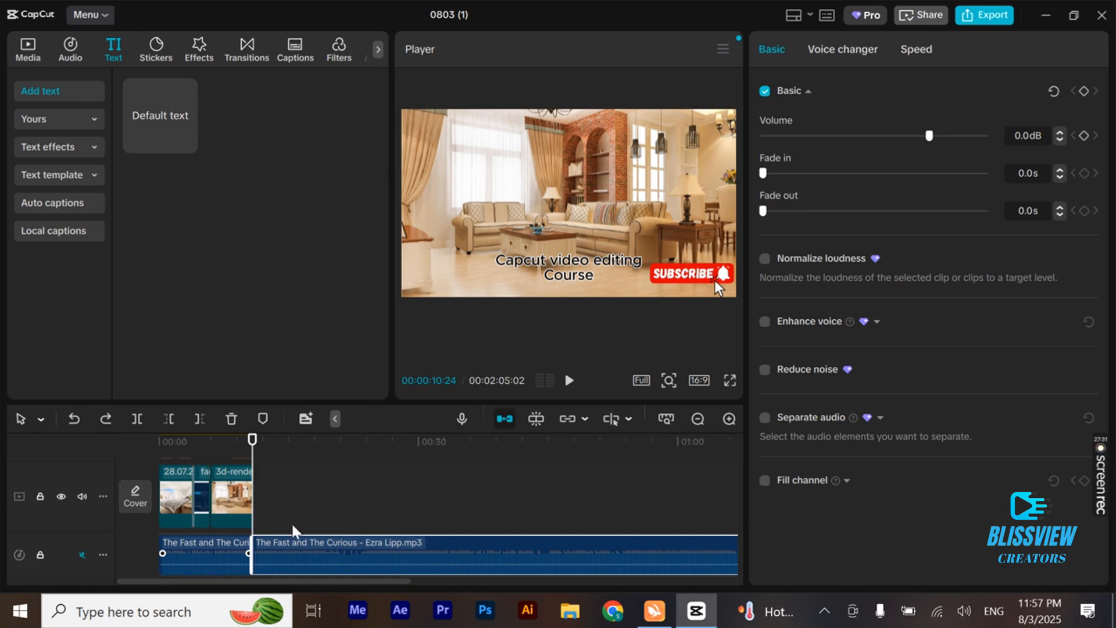
{"action": "left_click", "coordinate": [105, 419]}
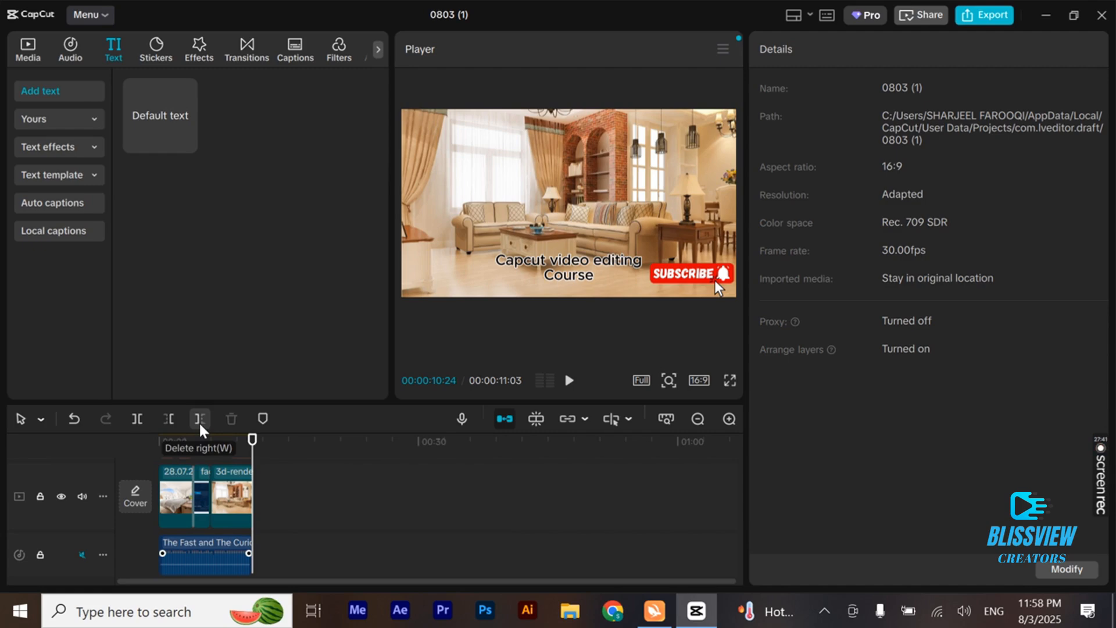
{"action": "left_click", "coordinate": [73, 417]}
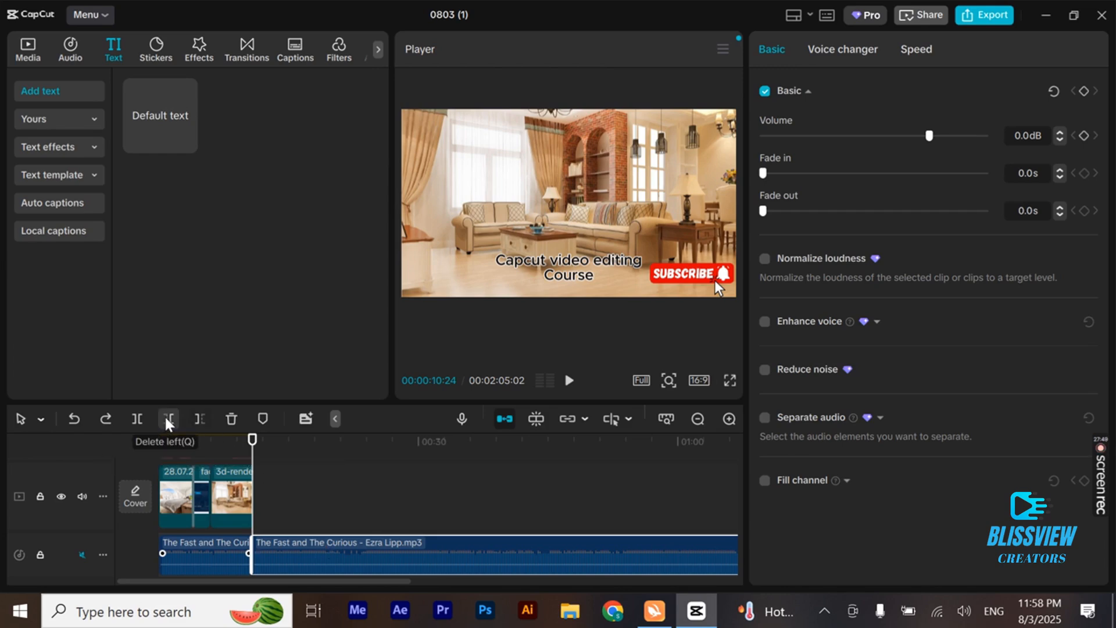
{"action": "left_click", "coordinate": [195, 419]}
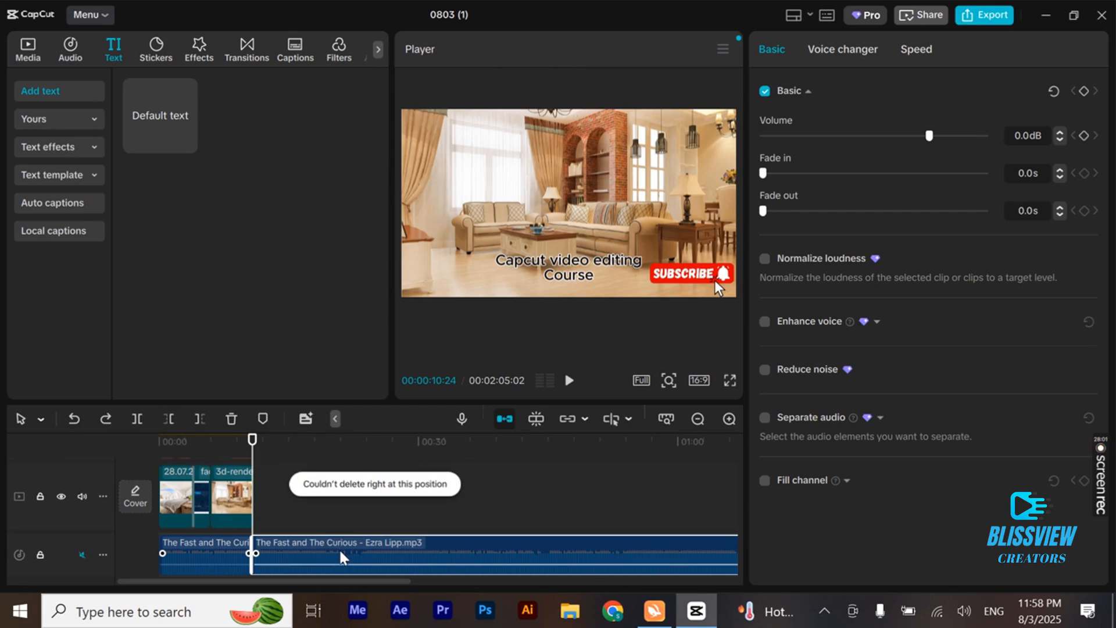
{"action": "left_click", "coordinate": [230, 418]}
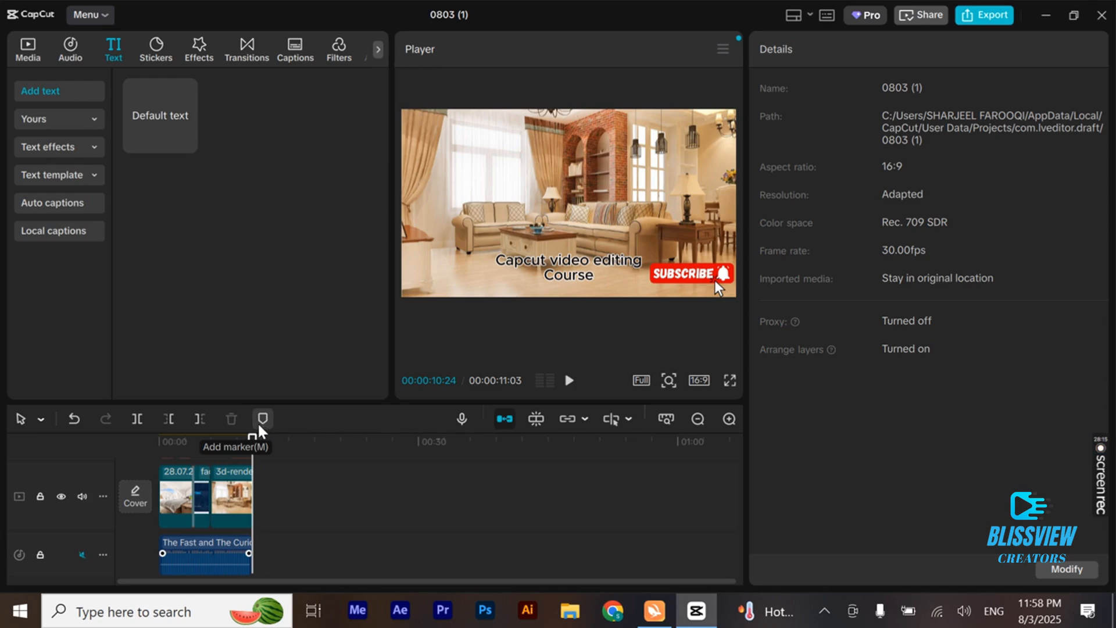
Move the playhead back to 00:00:08:13 and increase the height of the main video track.
{"action": "left_click_drag", "start_coordinate": [251, 441], "coordinate": [236, 452]}
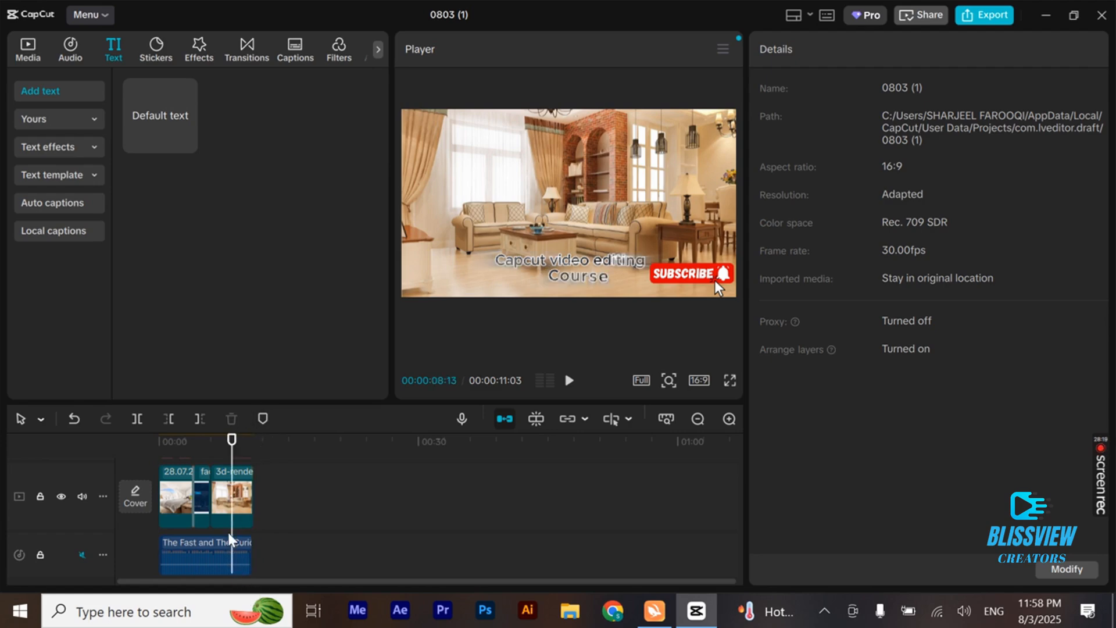
{"action": "left_click_drag", "start_coordinate": [85, 534], "coordinate": [93, 560]}
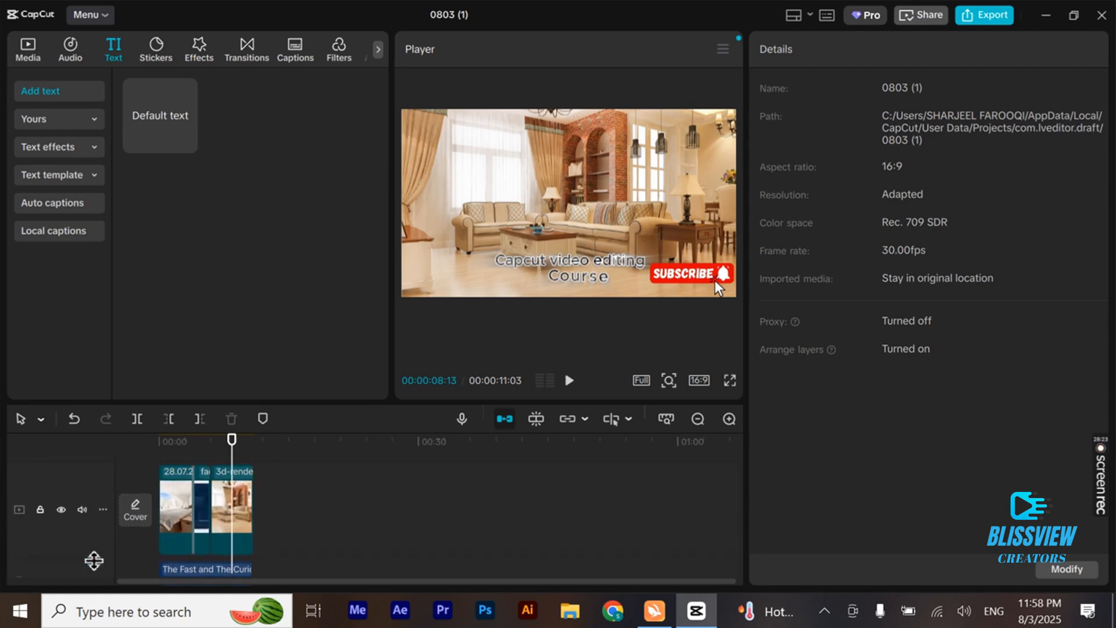
{"action": "scroll", "coordinate": [381, 459], "scroll_direction": "up", "scroll_amount": 3}
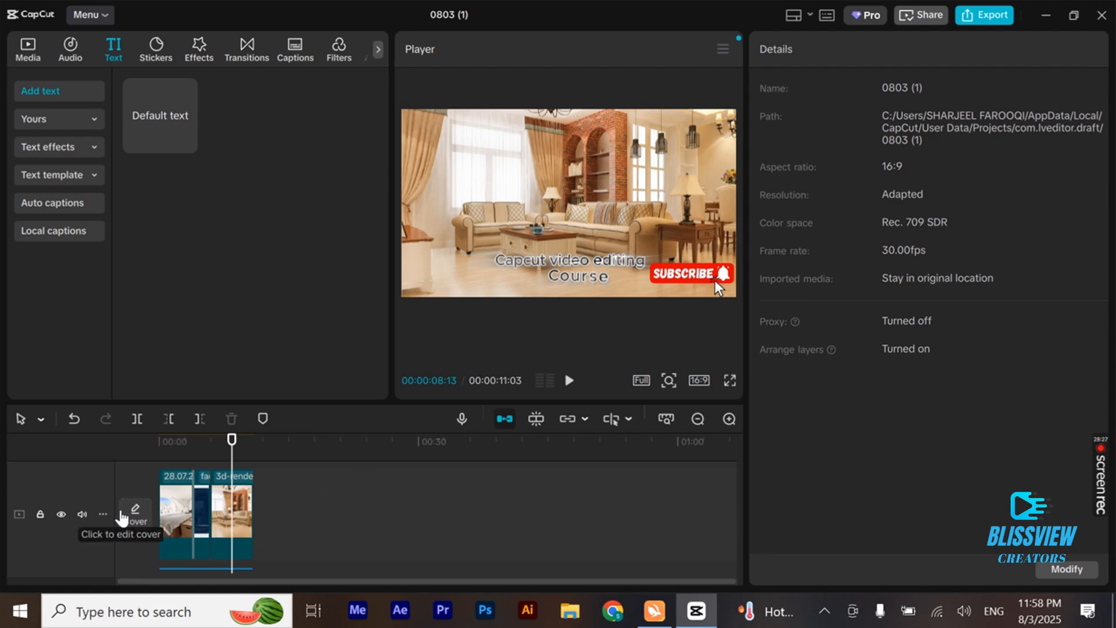
{"action": "key", "text": "ctrl+z"}
{"action": "key", "text": "ctrl+shift+z"}
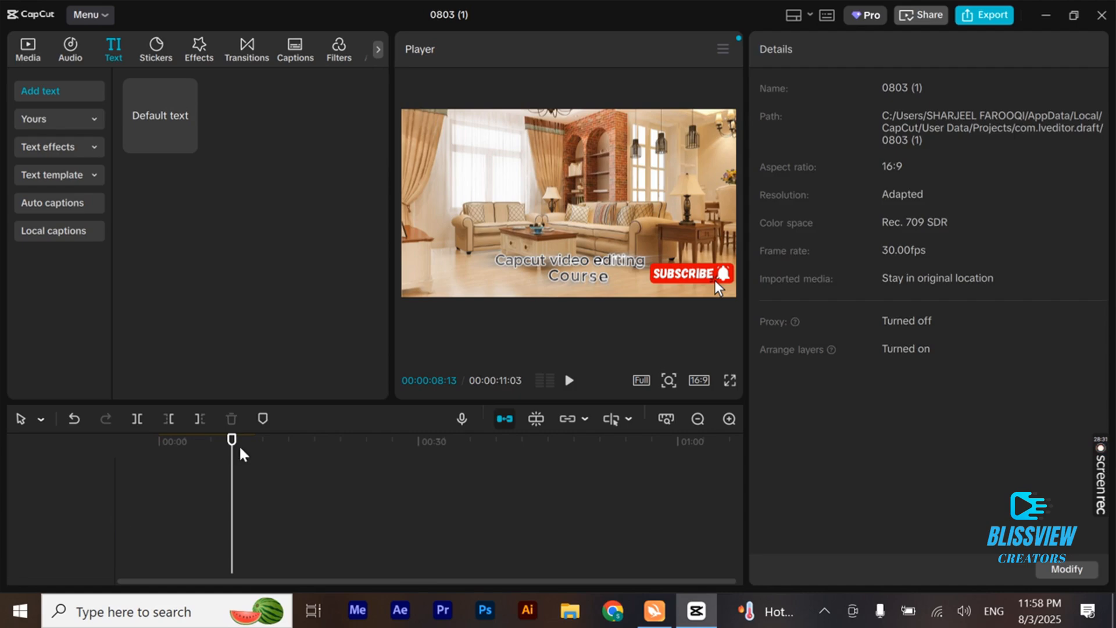
With the playhead at the start of the timeline, undo the music deletion and remove the trailing section again.
{"action": "left_click_drag", "start_coordinate": [232, 440], "coordinate": [87, 440]}
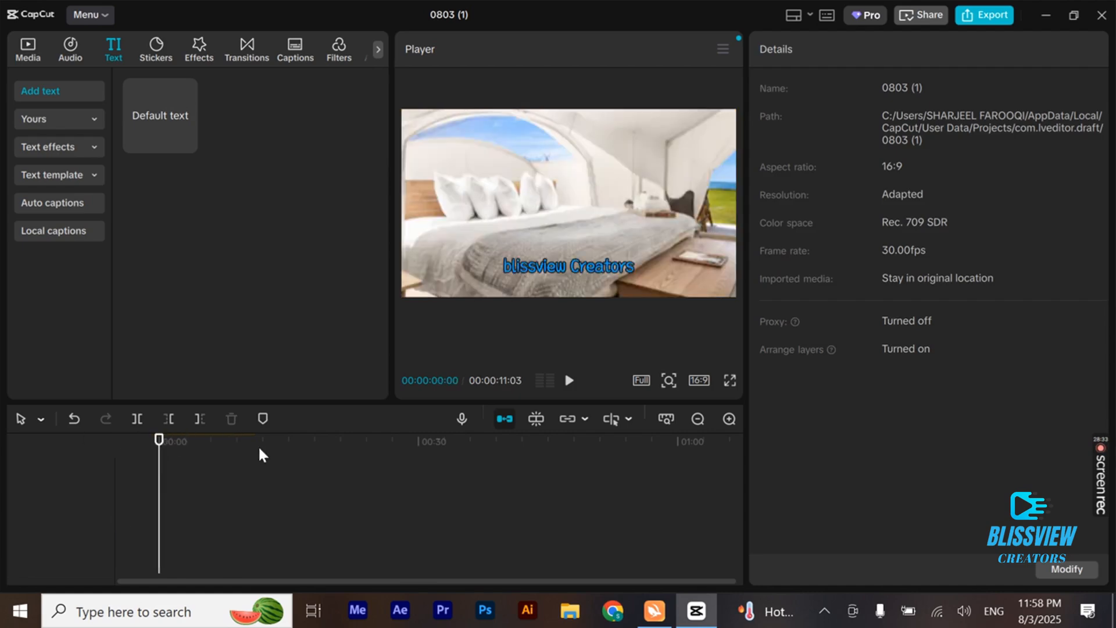
{"action": "left_click", "coordinate": [74, 424]}
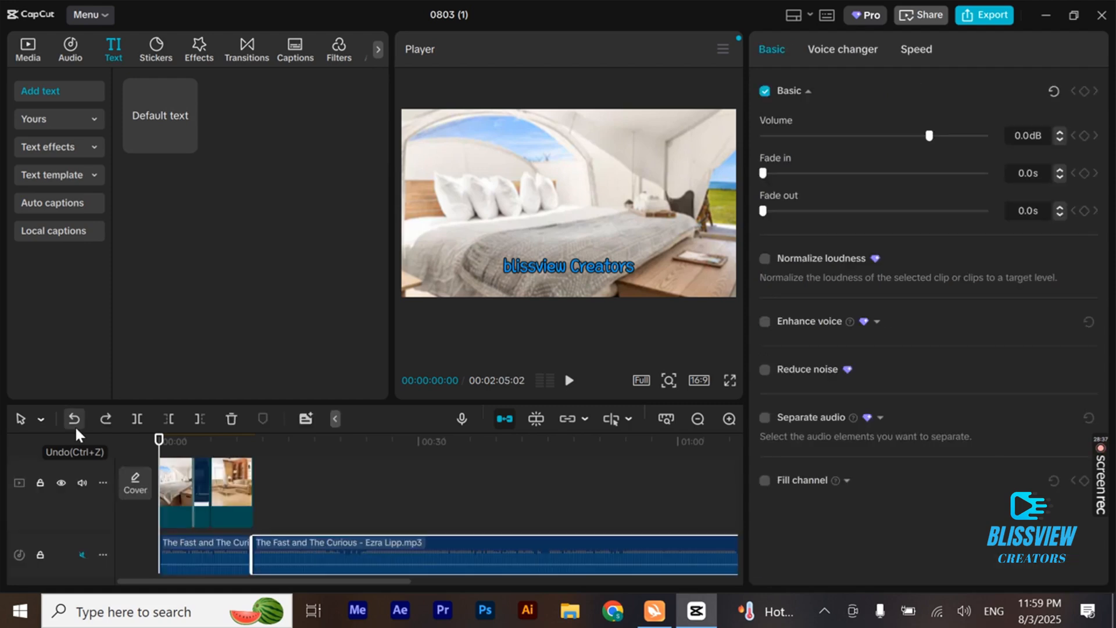
{"action": "key", "text": "Delete"}
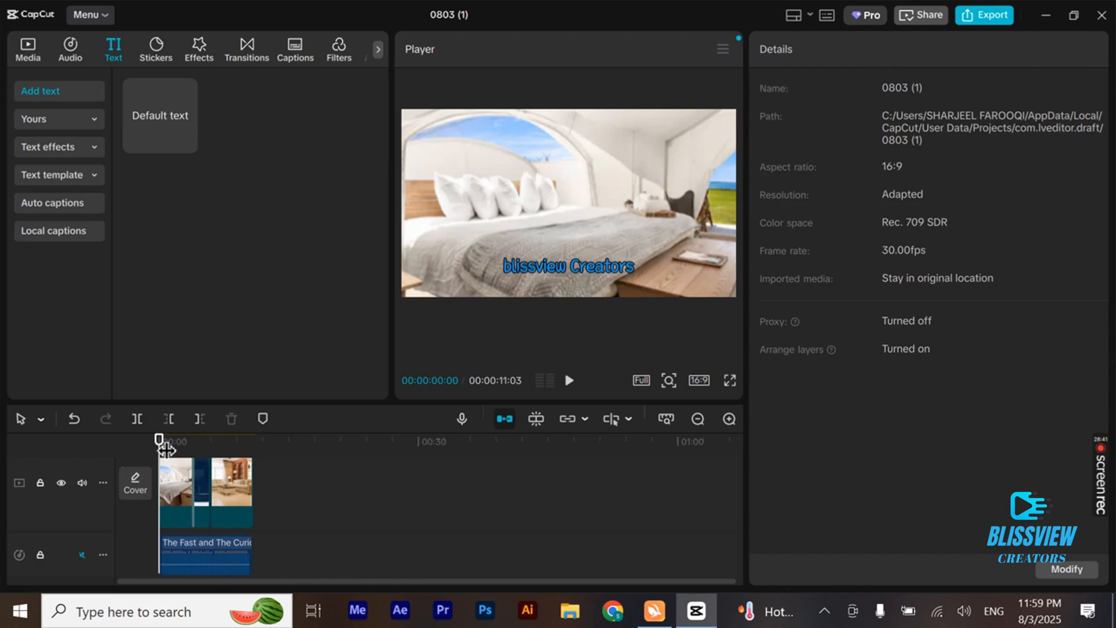
{"action": "left_click_drag", "start_coordinate": [152, 439], "coordinate": [211, 527]}
{"action": "left_click", "coordinate": [229, 559]}
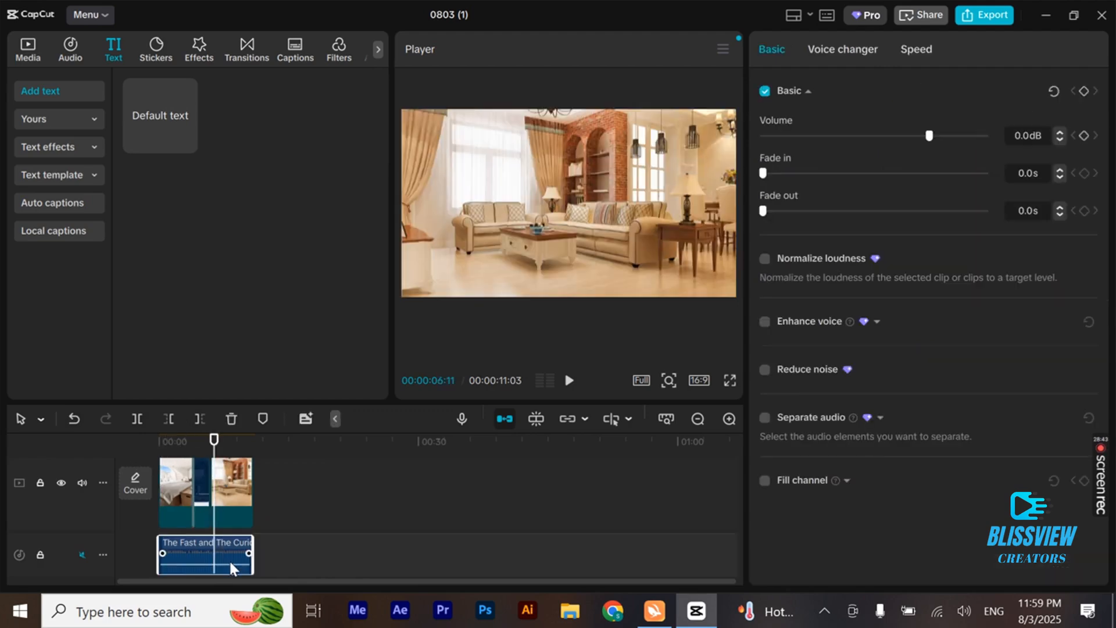
{"action": "left_click", "coordinate": [226, 500]}
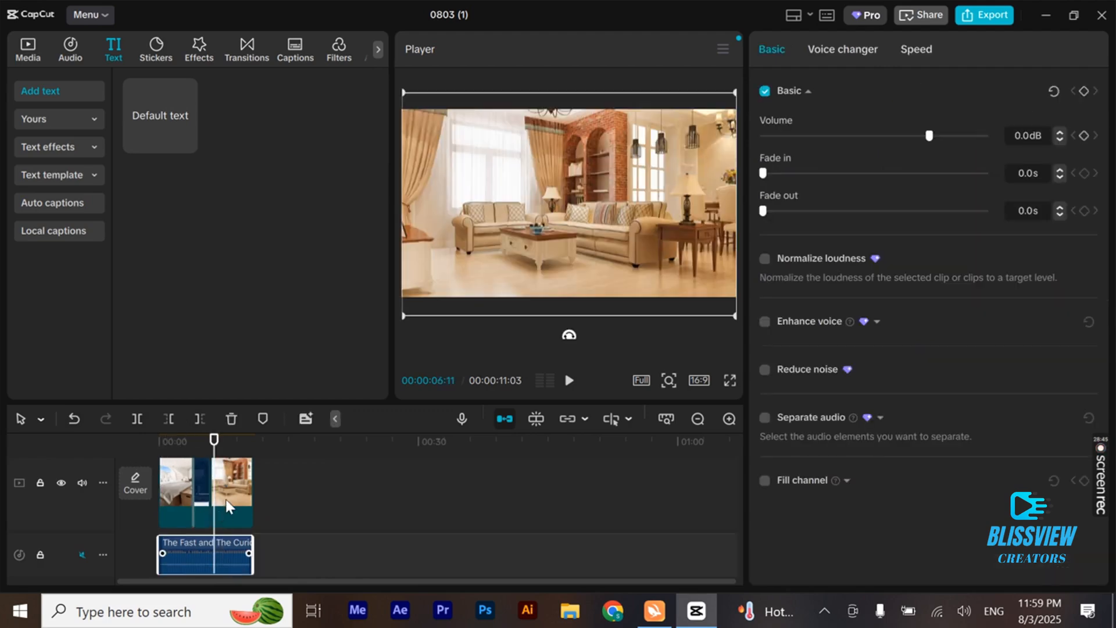
{"action": "left_click", "coordinate": [201, 494]}
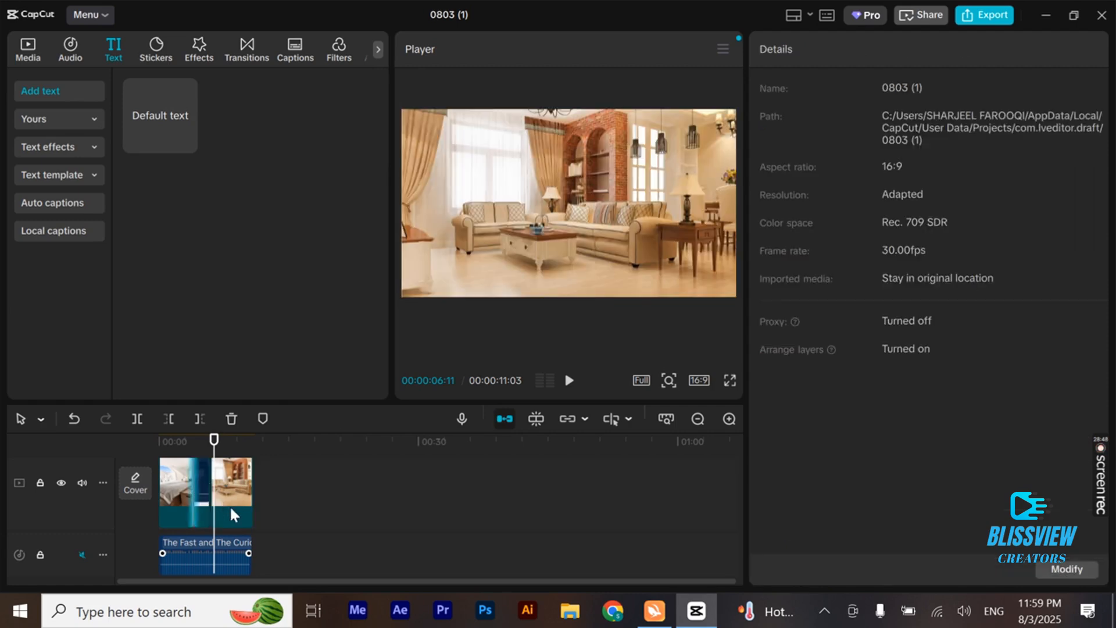
{"action": "left_click", "coordinate": [176, 488]}
{"action": "left_click", "coordinate": [204, 491]}
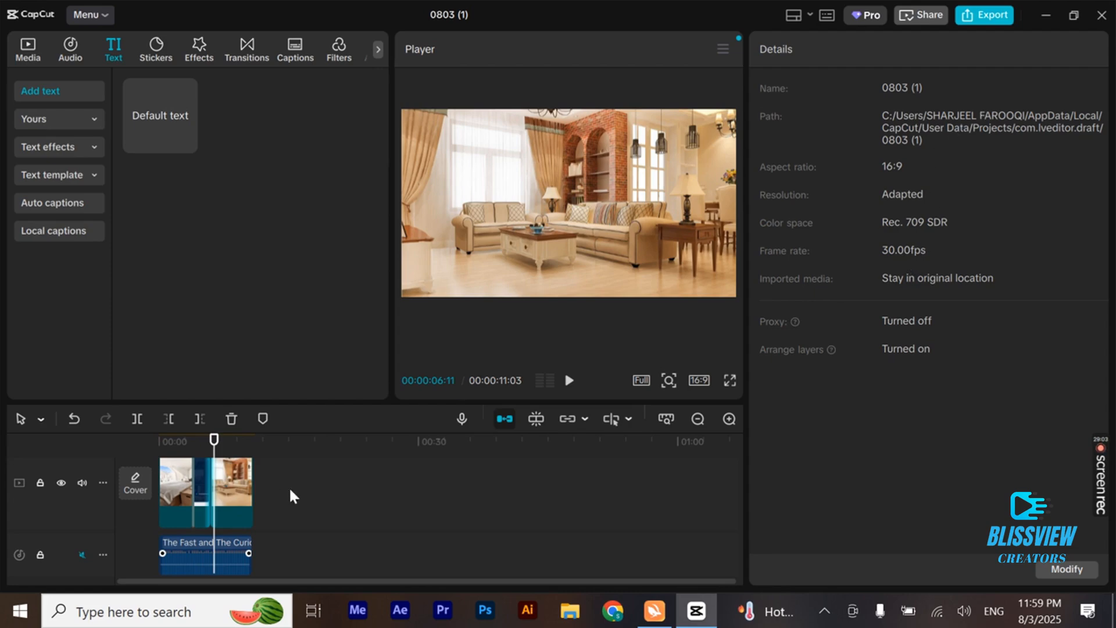
{"action": "left_click", "coordinate": [304, 489]}
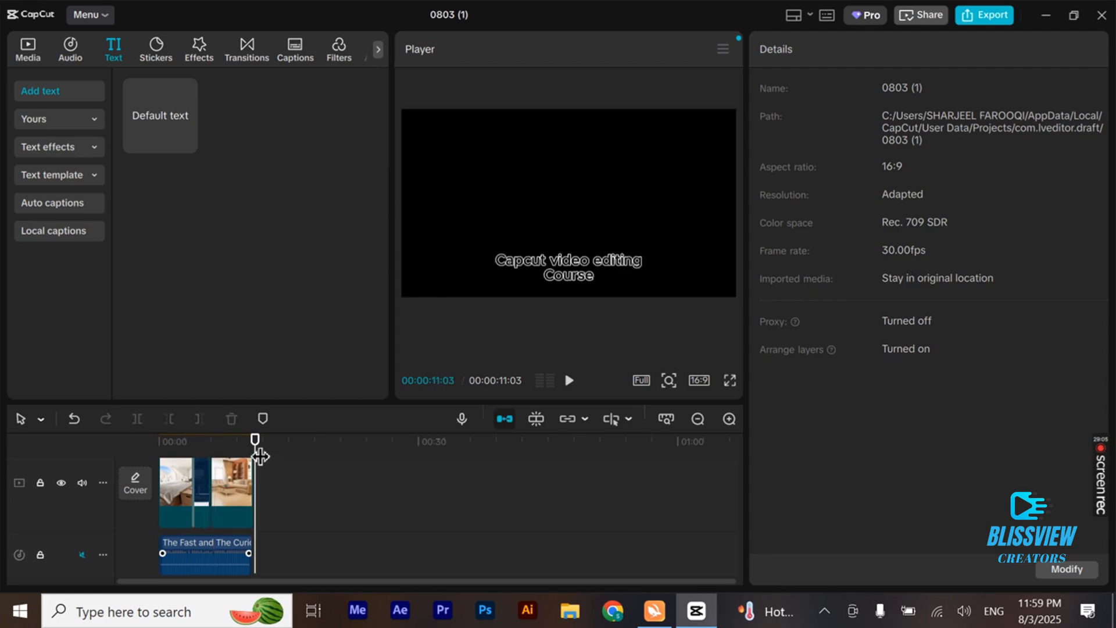
Select the room clip with the playhead at 00:00:08:15, dismiss the color adjustment suggestion and show the clip's background removal options.
{"action": "left_click_drag", "start_coordinate": [255, 453], "coordinate": [231, 483]}
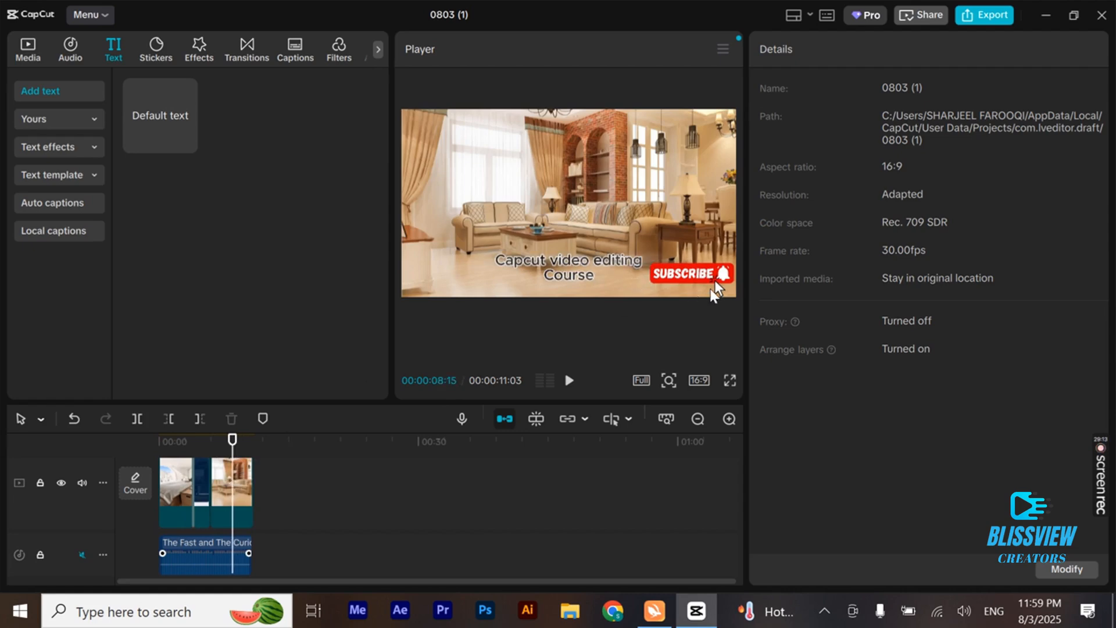
{"action": "left_click", "coordinate": [228, 491]}
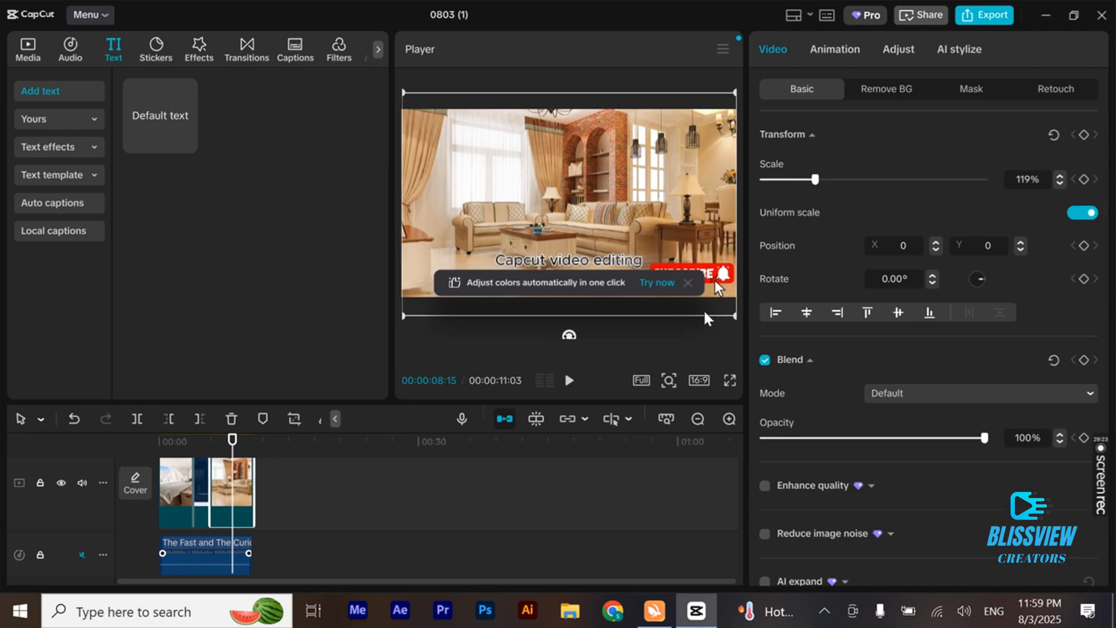
{"action": "left_click", "coordinate": [687, 284]}
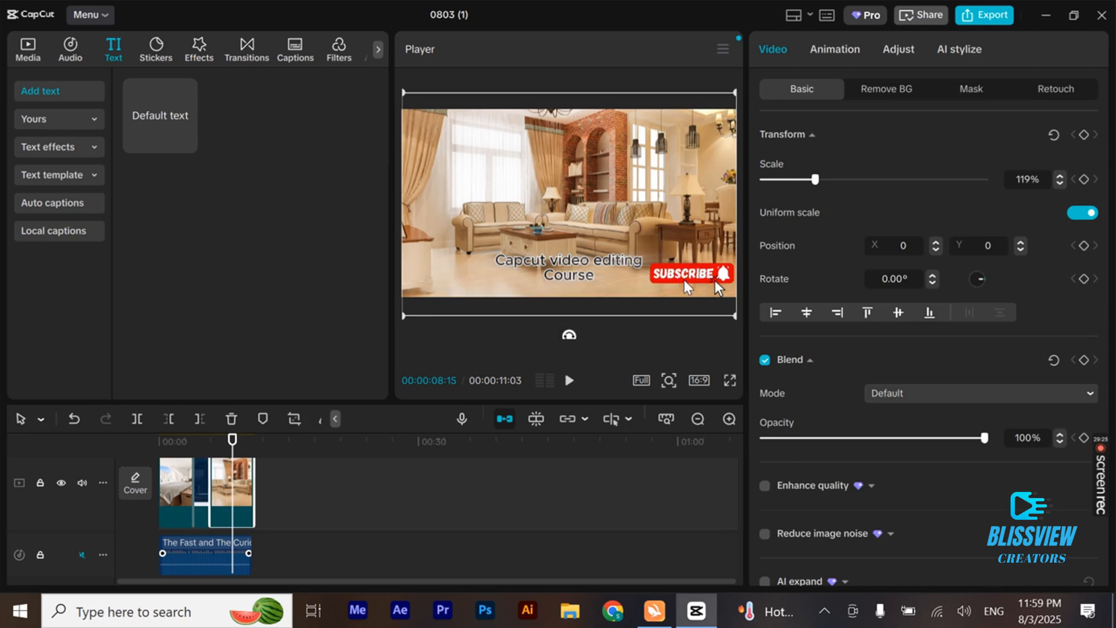
{"action": "left_click", "coordinate": [886, 92]}
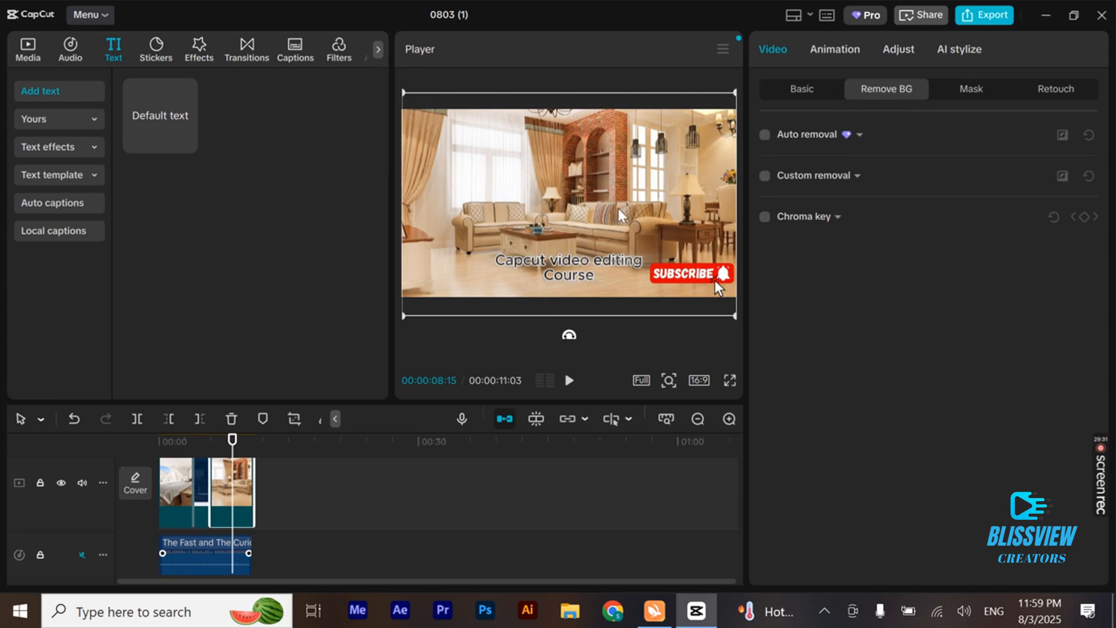
Import the WhatsApp Image 2025-07-25 photo of the man in yellow from the Pictures folder into the project media.
{"action": "left_click", "coordinate": [34, 48]}
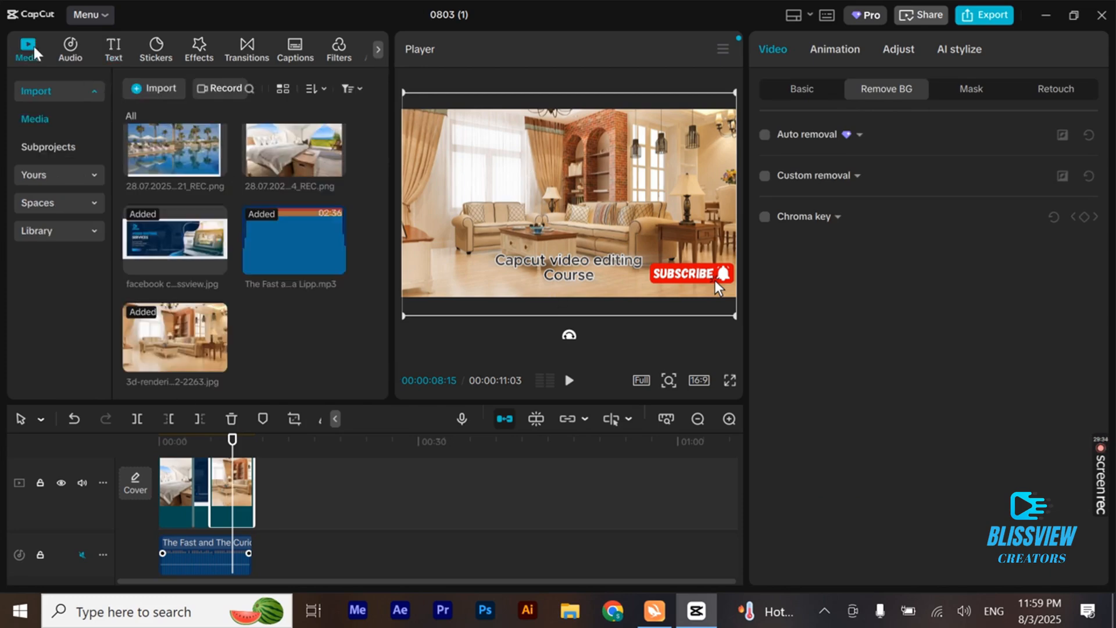
{"action": "left_click", "coordinate": [151, 89]}
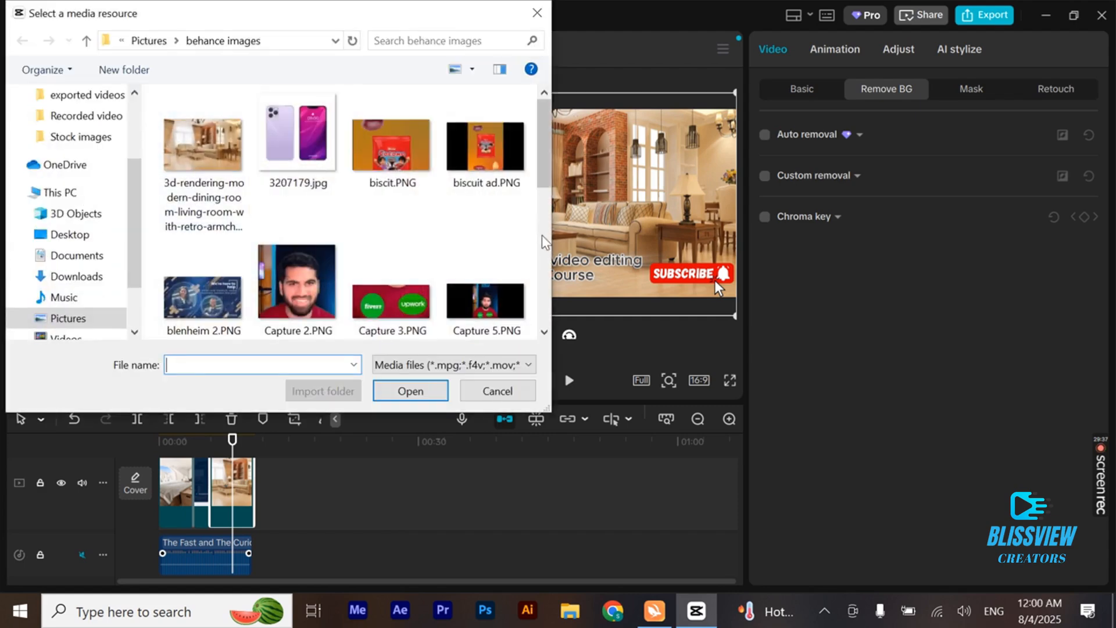
{"action": "scroll", "coordinate": [542, 235], "scroll_direction": "down", "scroll_amount": 2}
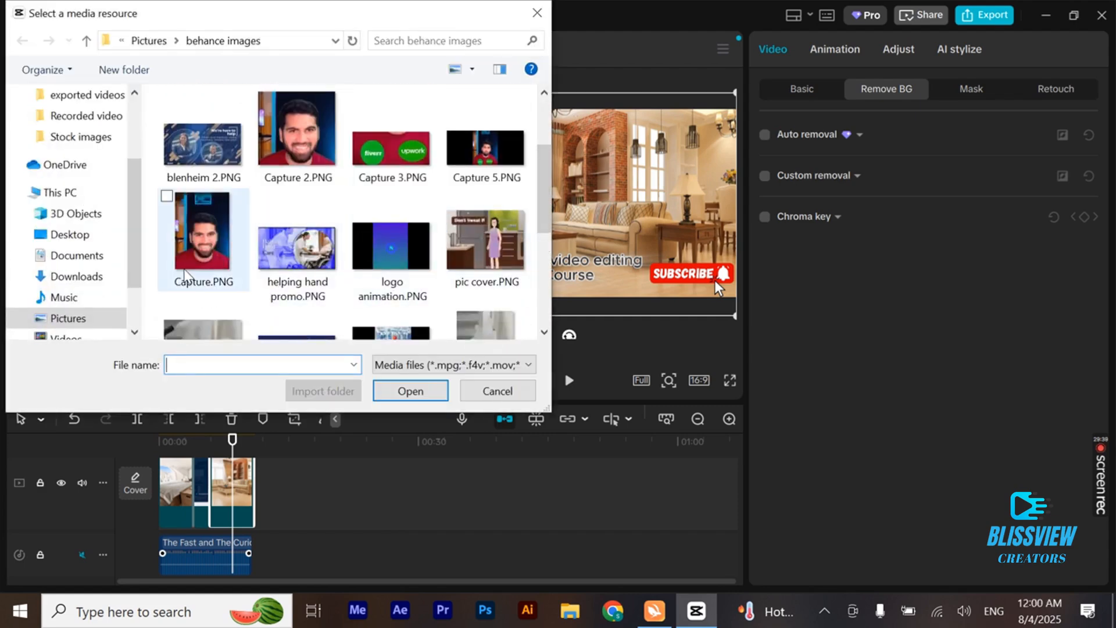
{"action": "left_click", "coordinate": [68, 319]}
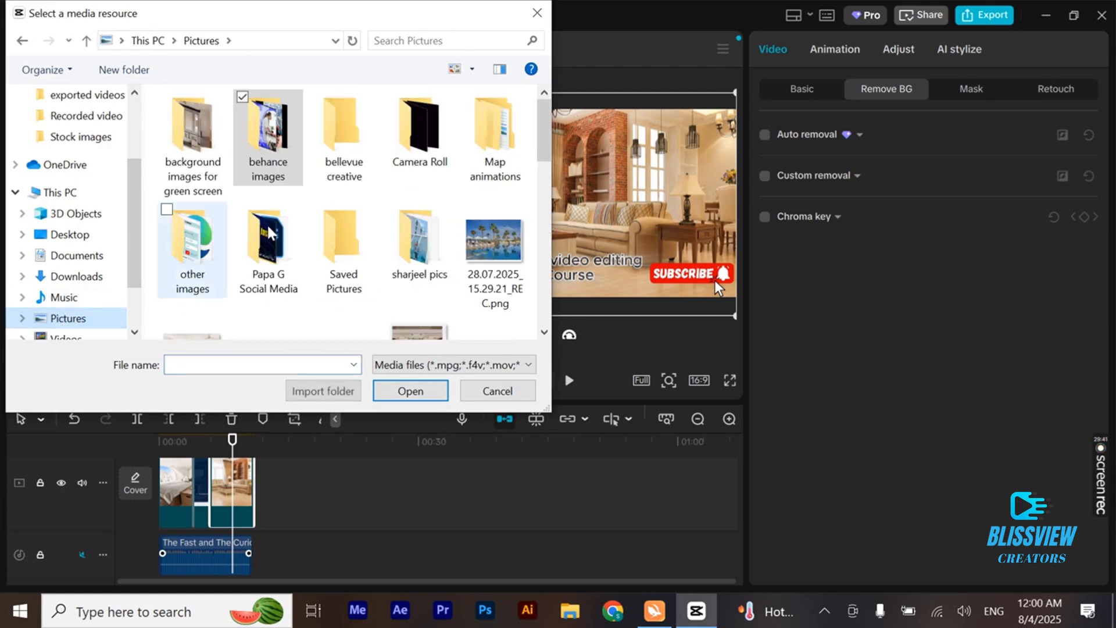
{"action": "scroll", "coordinate": [543, 275], "scroll_direction": "down", "scroll_amount": 3}
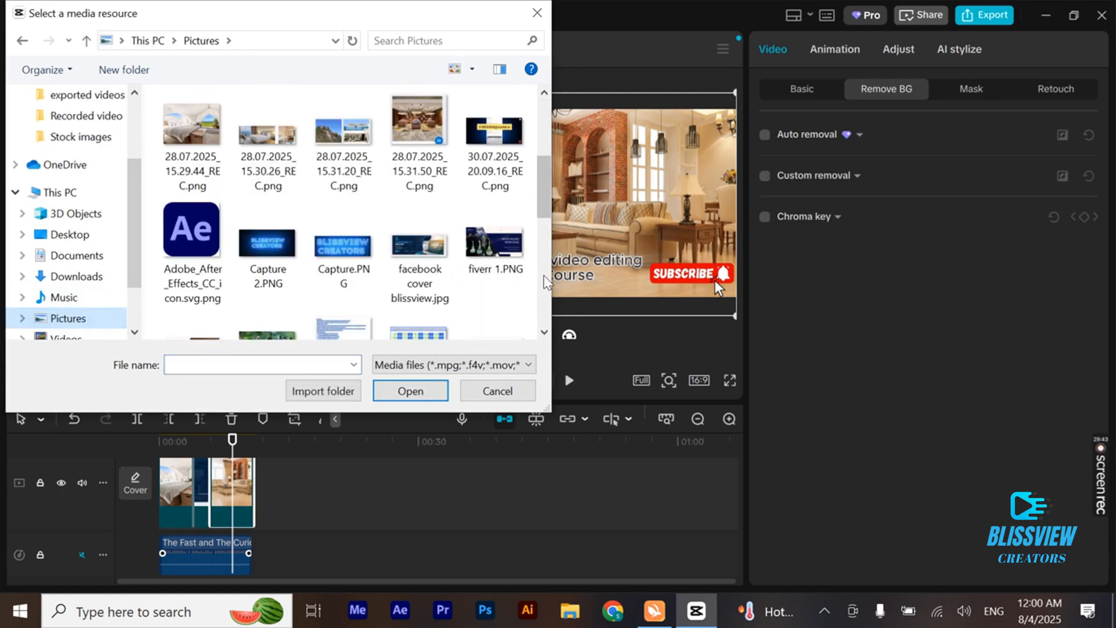
{"action": "scroll", "coordinate": [547, 282], "scroll_direction": "down", "scroll_amount": 3}
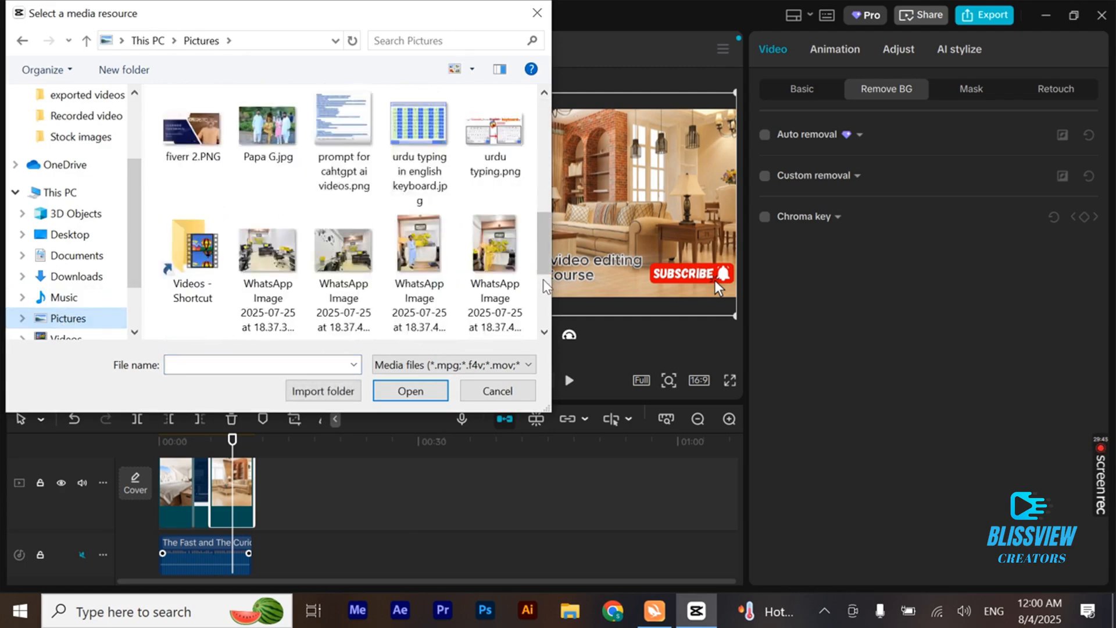
{"action": "scroll", "coordinate": [541, 172], "scroll_direction": "up", "scroll_amount": 3}
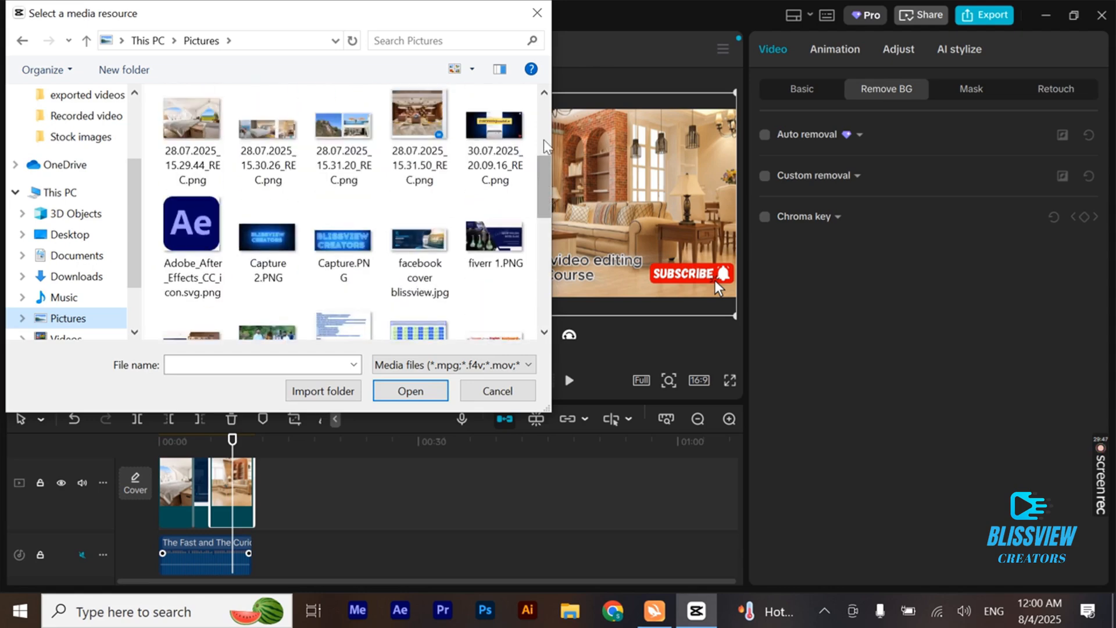
{"action": "scroll", "coordinate": [543, 132], "scroll_direction": "up", "scroll_amount": 3}
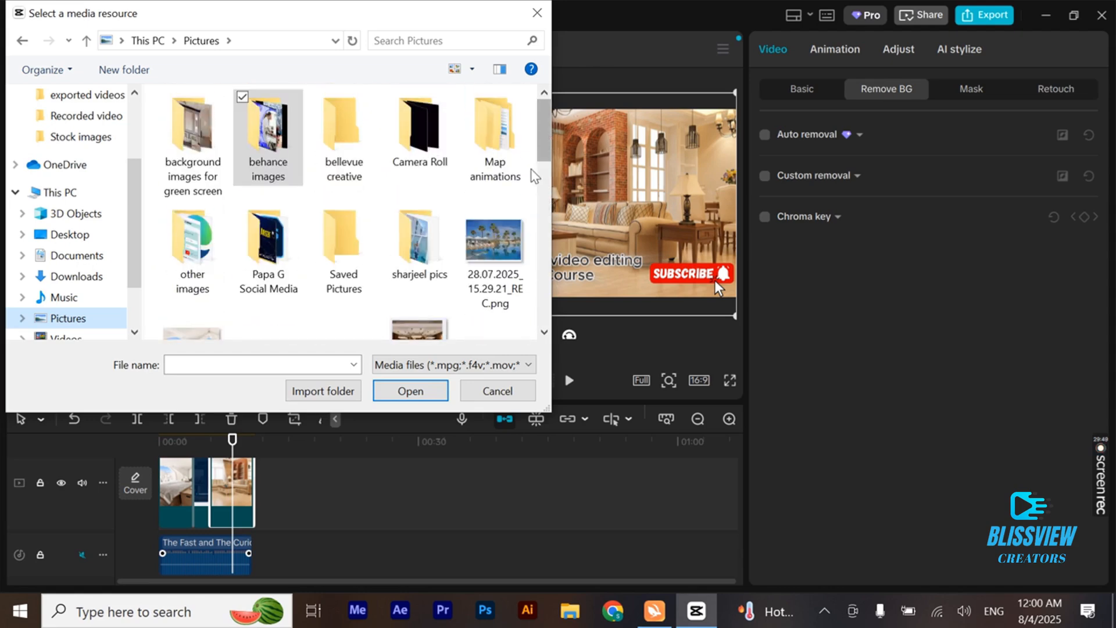
{"action": "scroll", "coordinate": [544, 243], "scroll_direction": "down", "scroll_amount": 3}
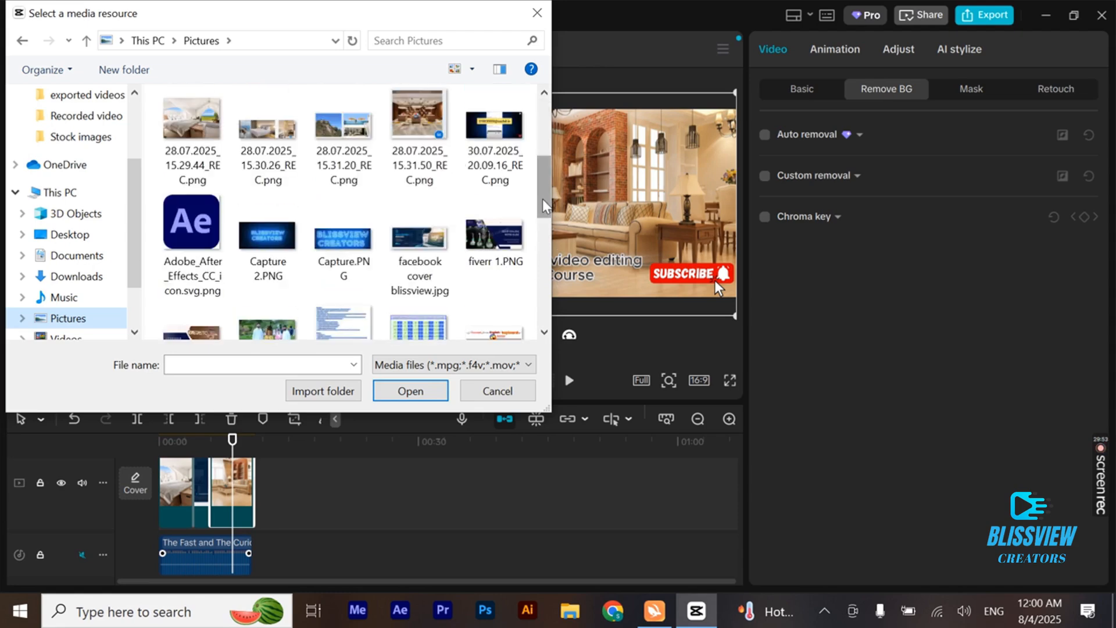
{"action": "left_click_drag", "start_coordinate": [542, 199], "coordinate": [542, 258]}
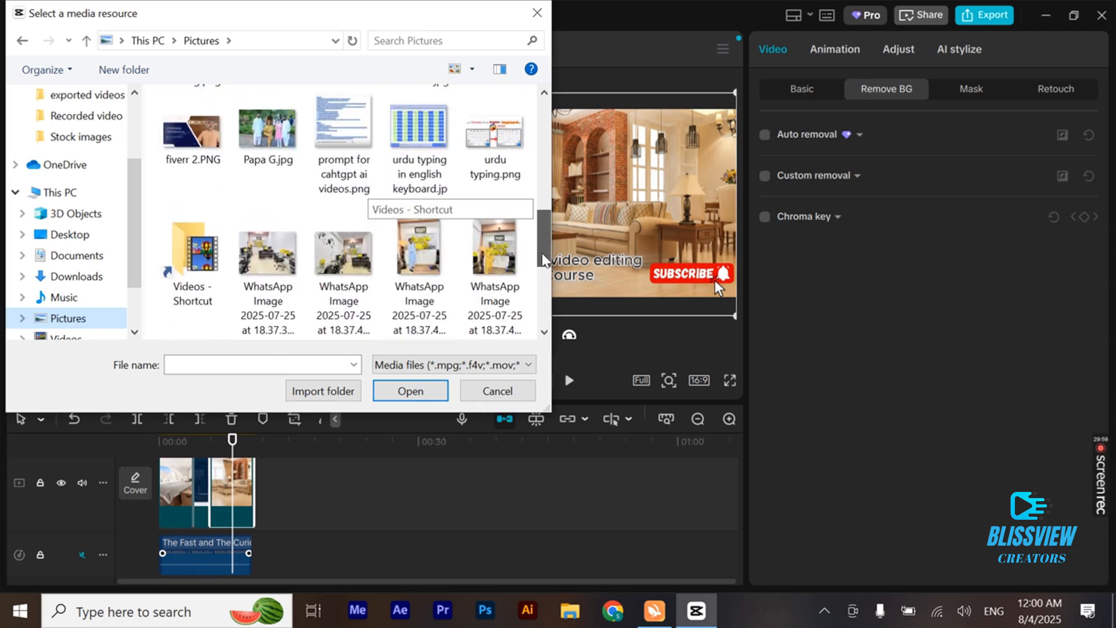
{"action": "left_click", "coordinate": [490, 247]}
{"action": "left_click", "coordinate": [408, 391]}
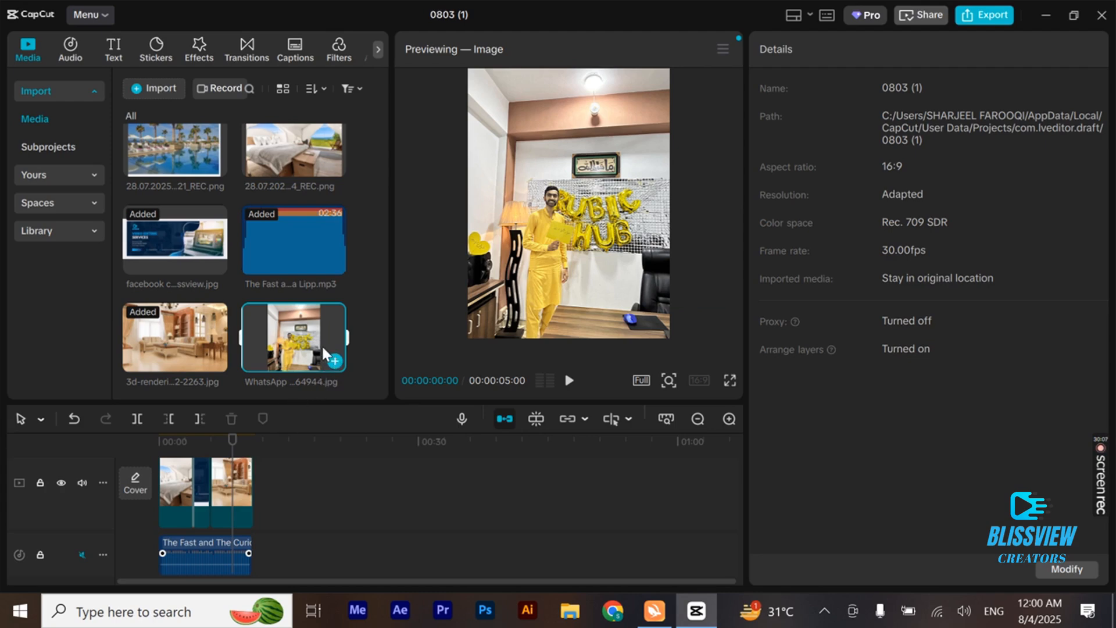
Place the imported WhatsApp photo after the room clip on the main track and move the playhead to 00:00:12:09.
{"action": "left_click_drag", "start_coordinate": [326, 355], "coordinate": [284, 489]}
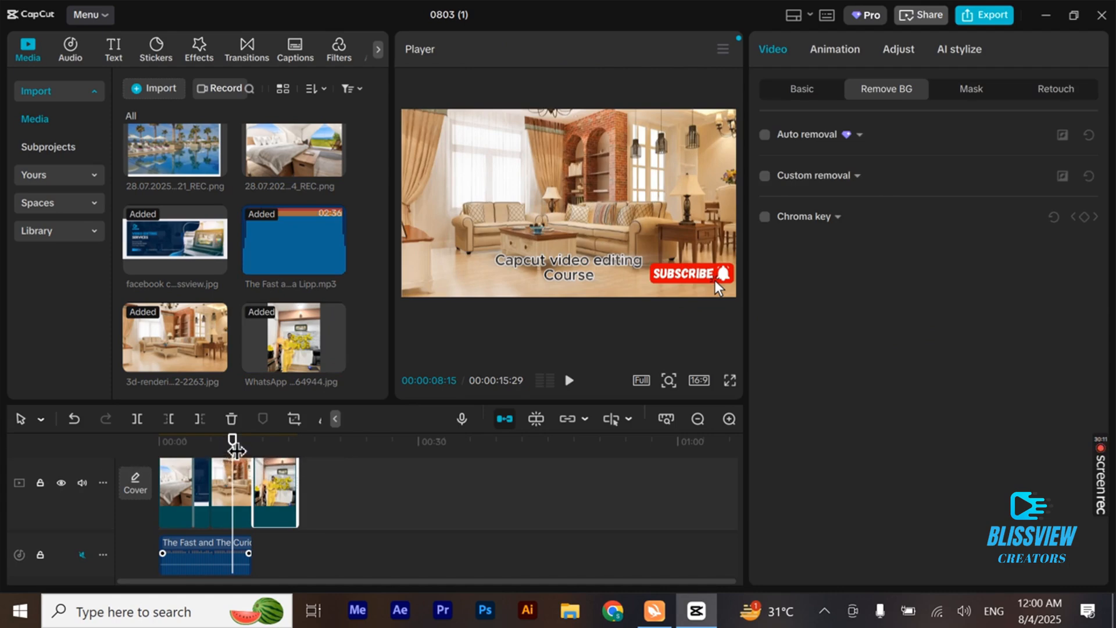
{"action": "left_click_drag", "start_coordinate": [232, 443], "coordinate": [266, 451]}
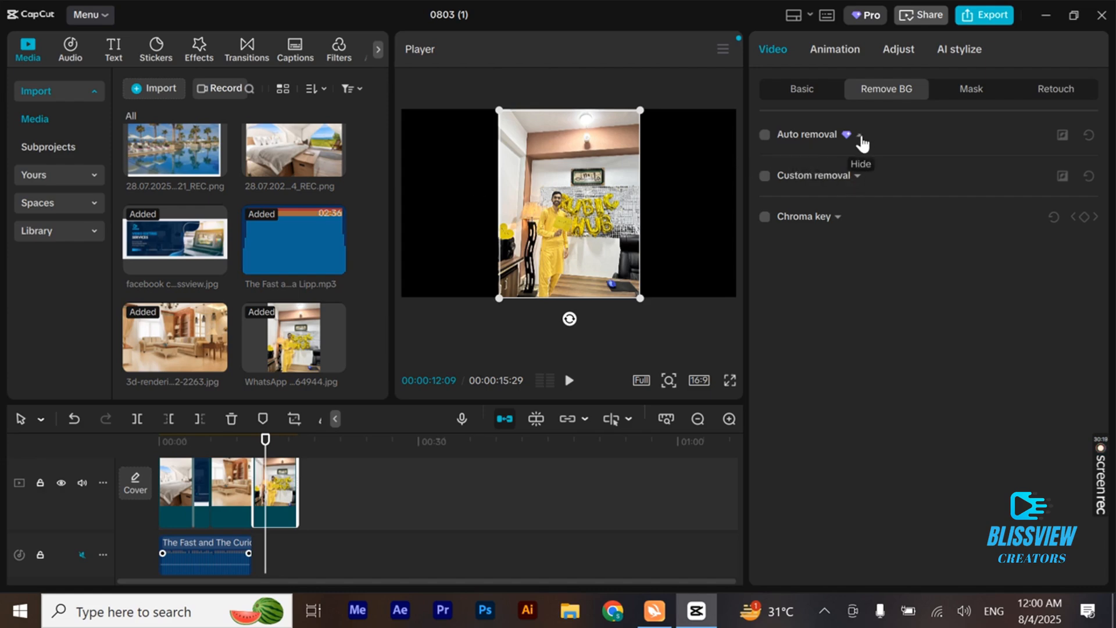
Try Auto removal on the photo clip's background, stop the processing and collapse its settings.
{"action": "left_click", "coordinate": [765, 136]}
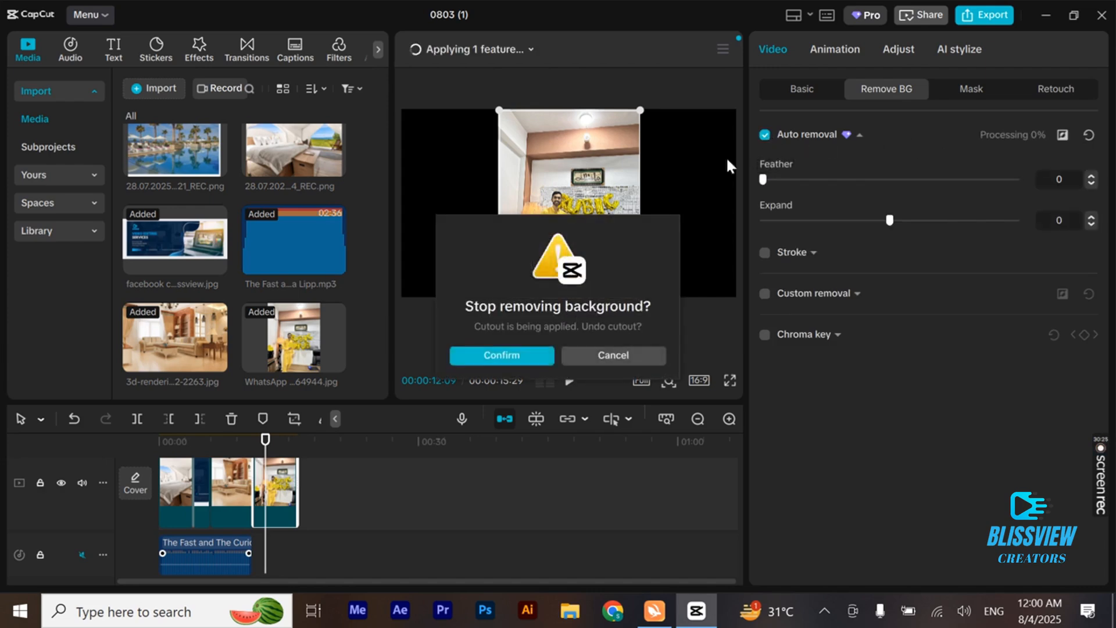
{"action": "left_click", "coordinate": [541, 356]}
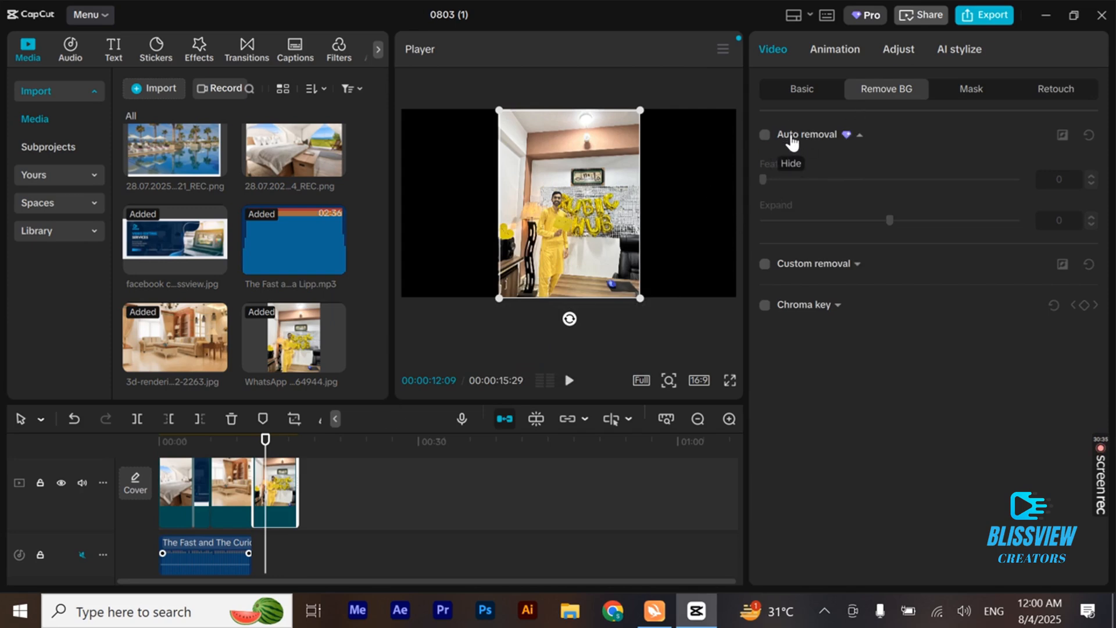
{"action": "left_click", "coordinate": [791, 138]}
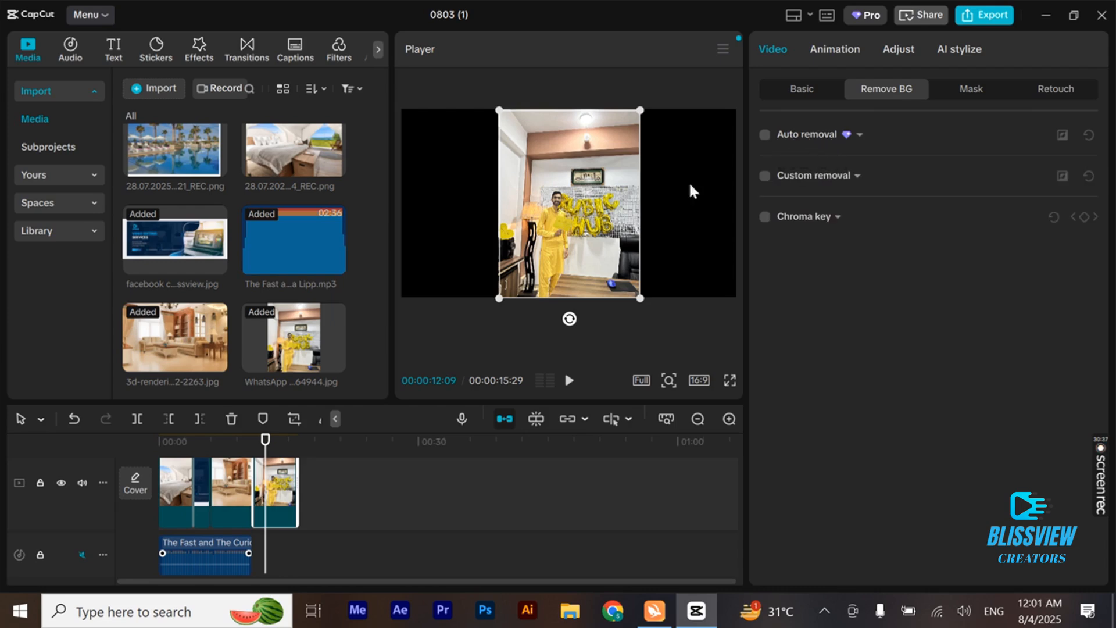
View the photo clip's Custom removal options, collapse them and delete the clip from the timeline.
{"action": "left_click", "coordinate": [814, 176]}
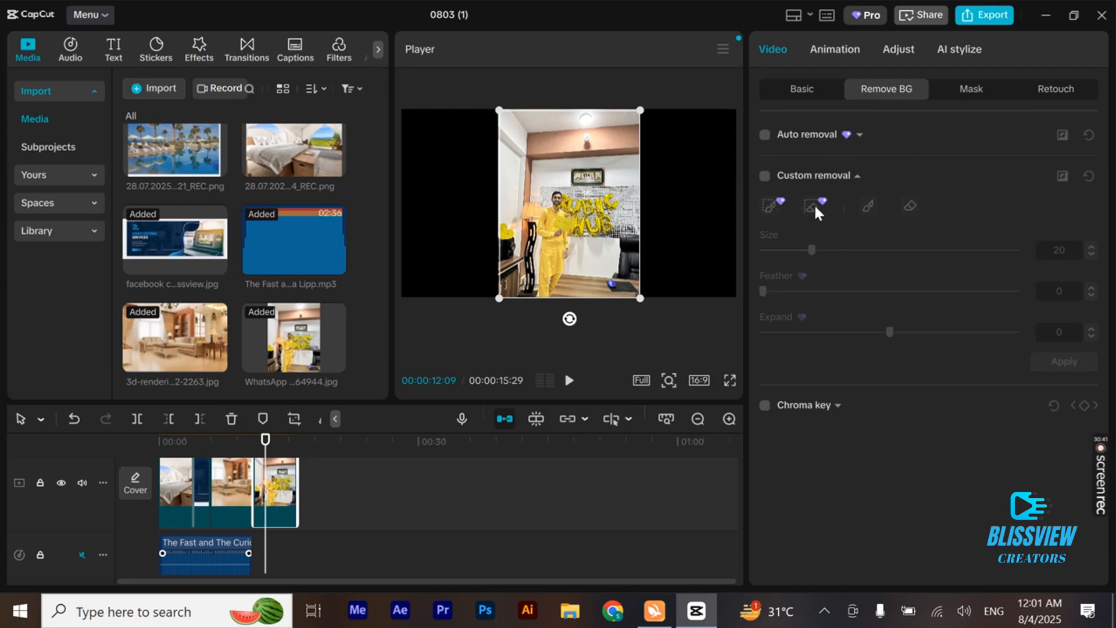
{"action": "left_click", "coordinate": [811, 180]}
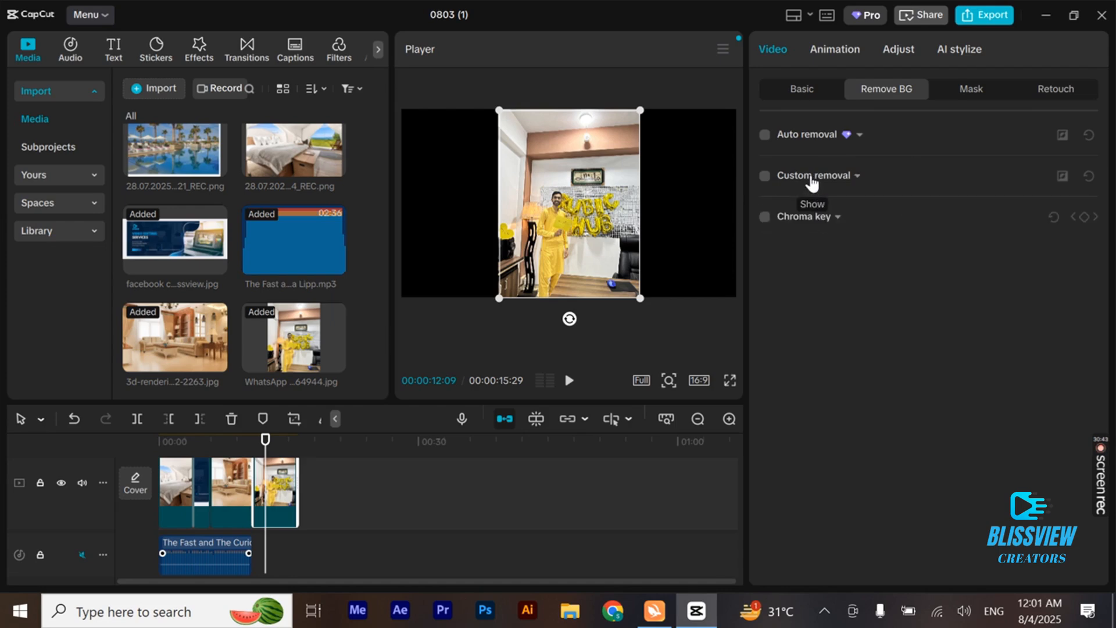
{"action": "key", "text": "Delete"}
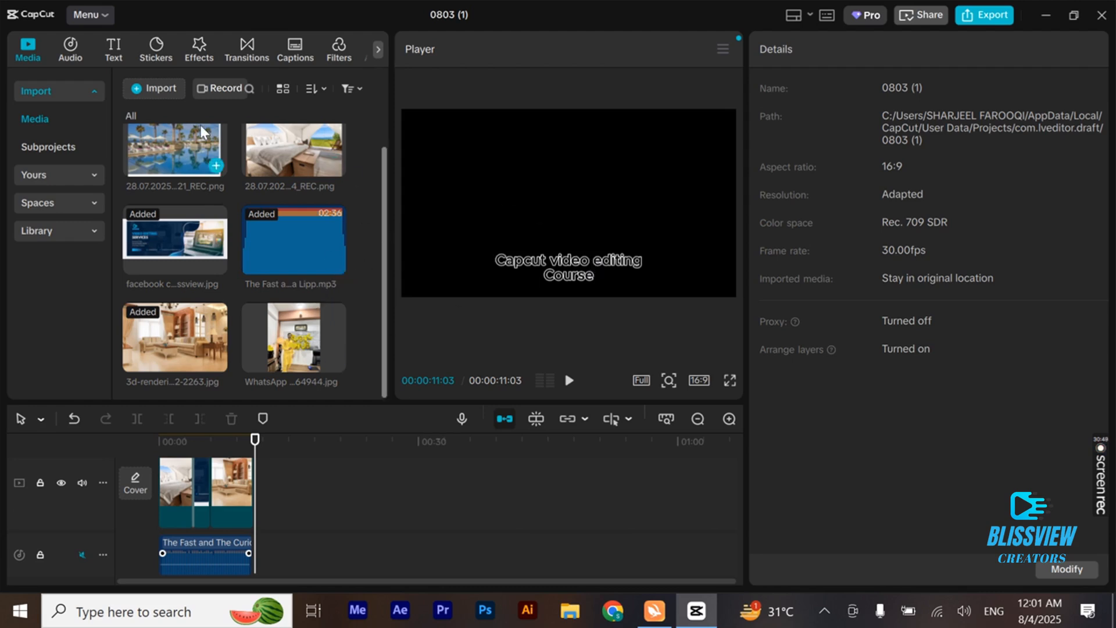
Start another media import and browse to the Blissview Social media folder inside Videos > BlissView.
{"action": "left_click", "coordinate": [153, 92]}
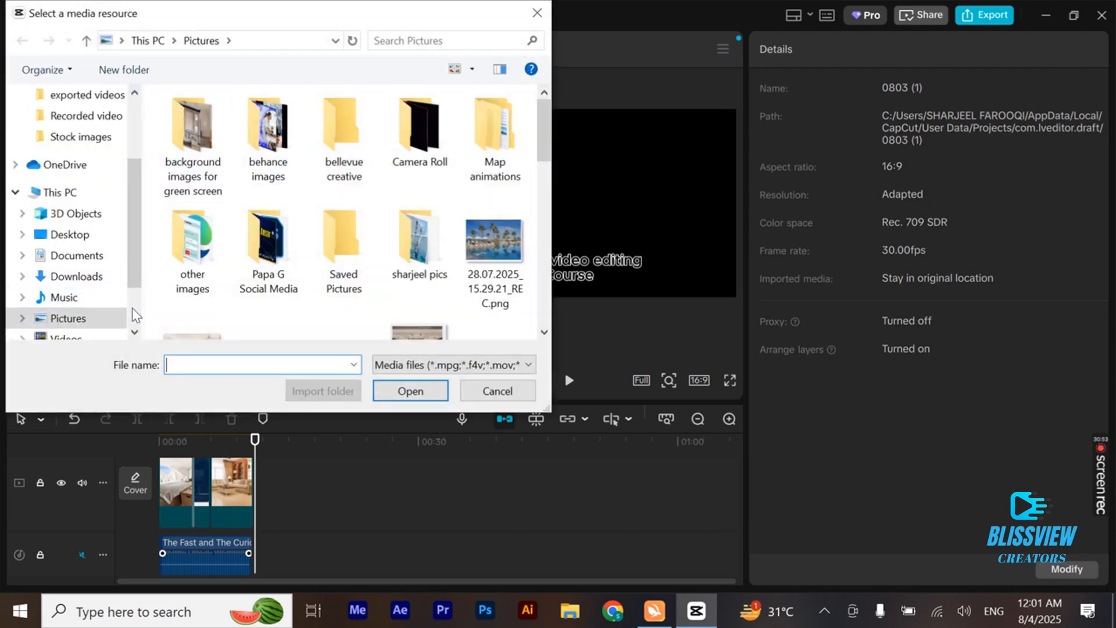
{"action": "scroll", "coordinate": [87, 319], "scroll_direction": "down", "scroll_amount": 2}
{"action": "left_click", "coordinate": [79, 249]}
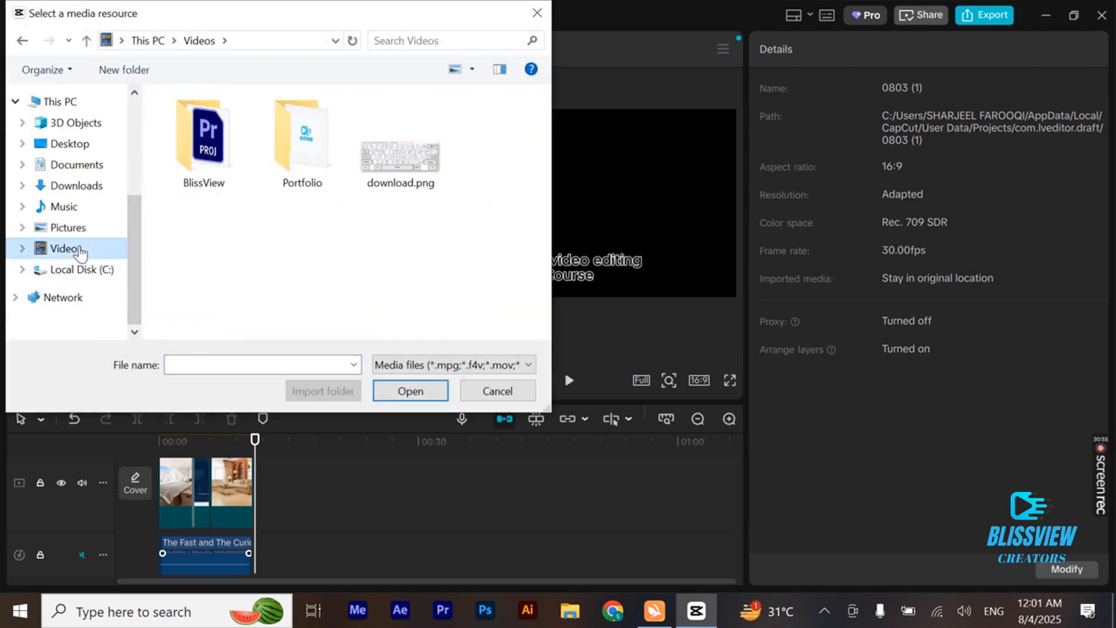
{"action": "left_click", "coordinate": [199, 166]}
{"action": "double_click", "coordinate": [200, 169]}
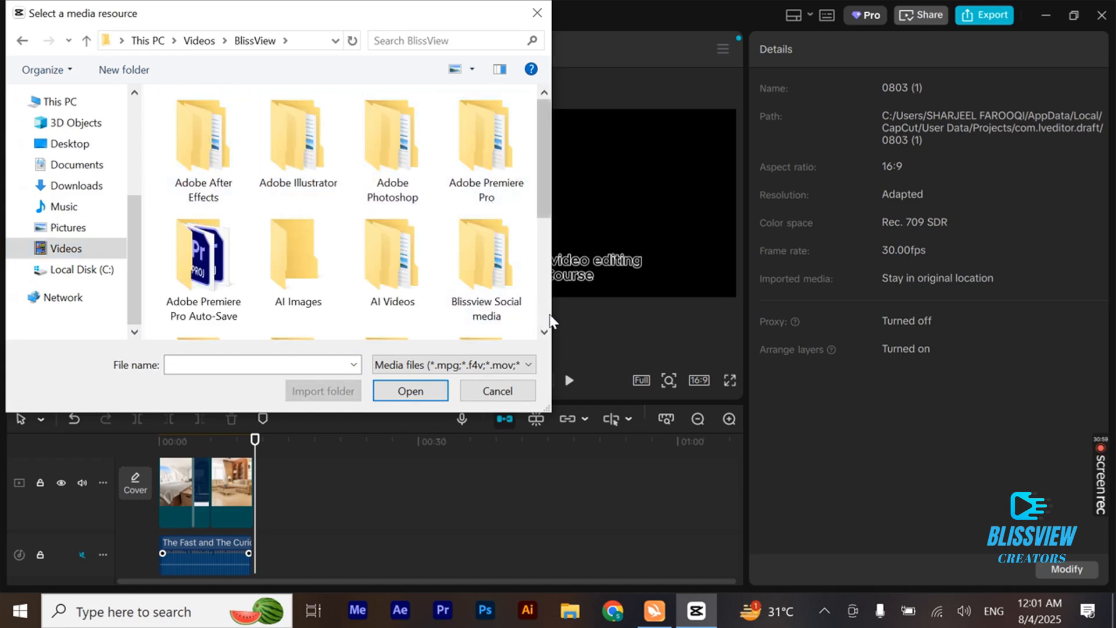
{"action": "double_click", "coordinate": [508, 283]}
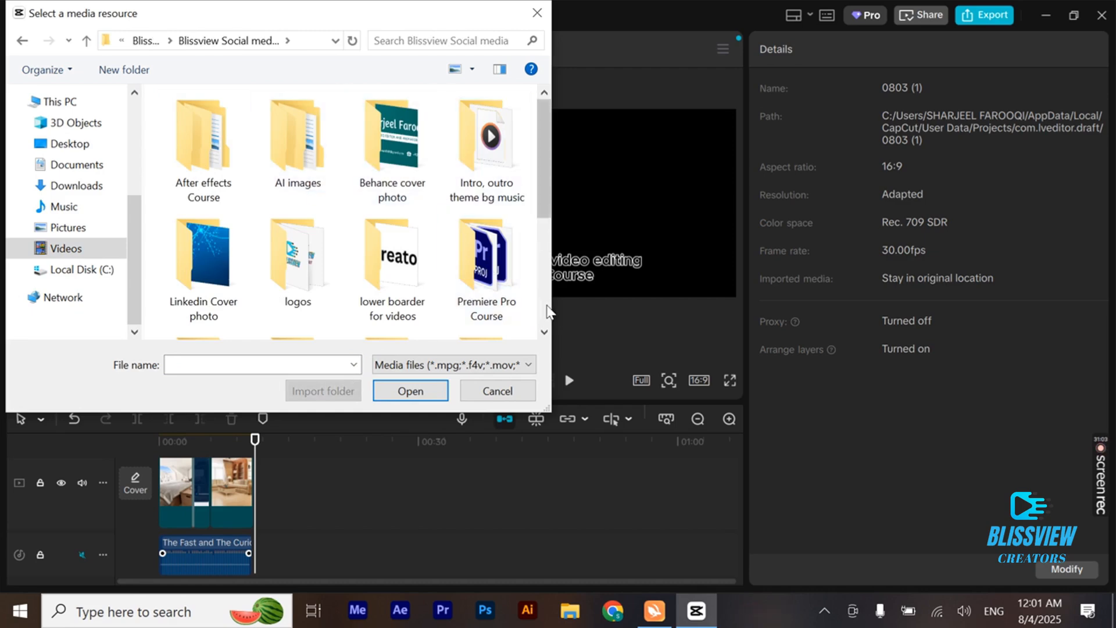
Look through the Blissview Social media folder and its After effects Course subfolder for a suitable media file.
{"action": "scroll", "coordinate": [547, 308], "scroll_direction": "down", "scroll_amount": 3}
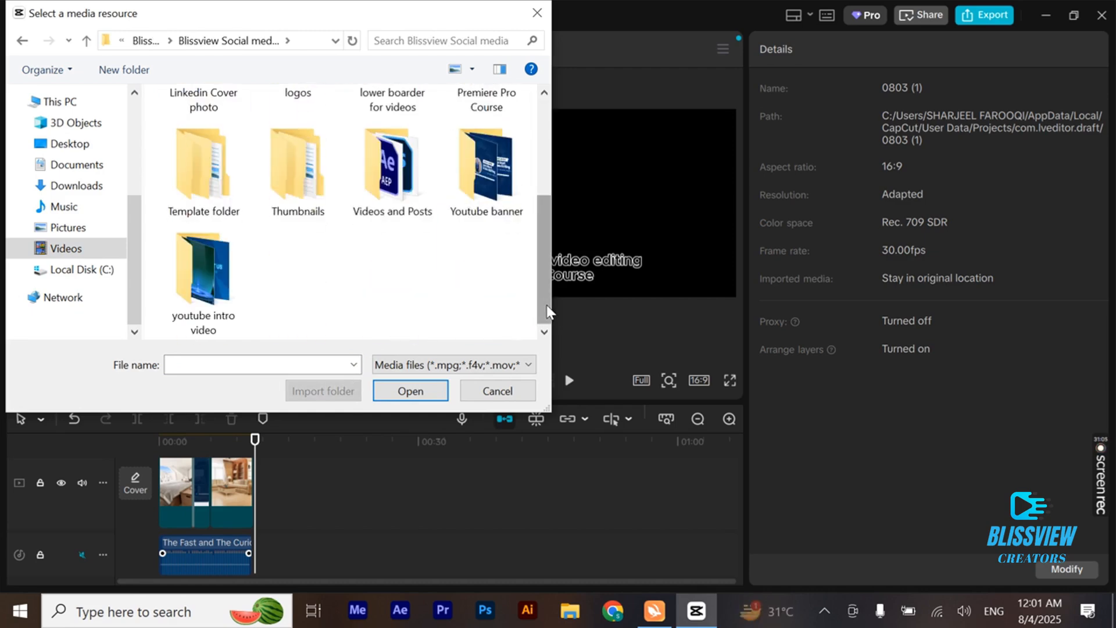
{"action": "left_click_drag", "start_coordinate": [547, 308], "coordinate": [541, 218]}
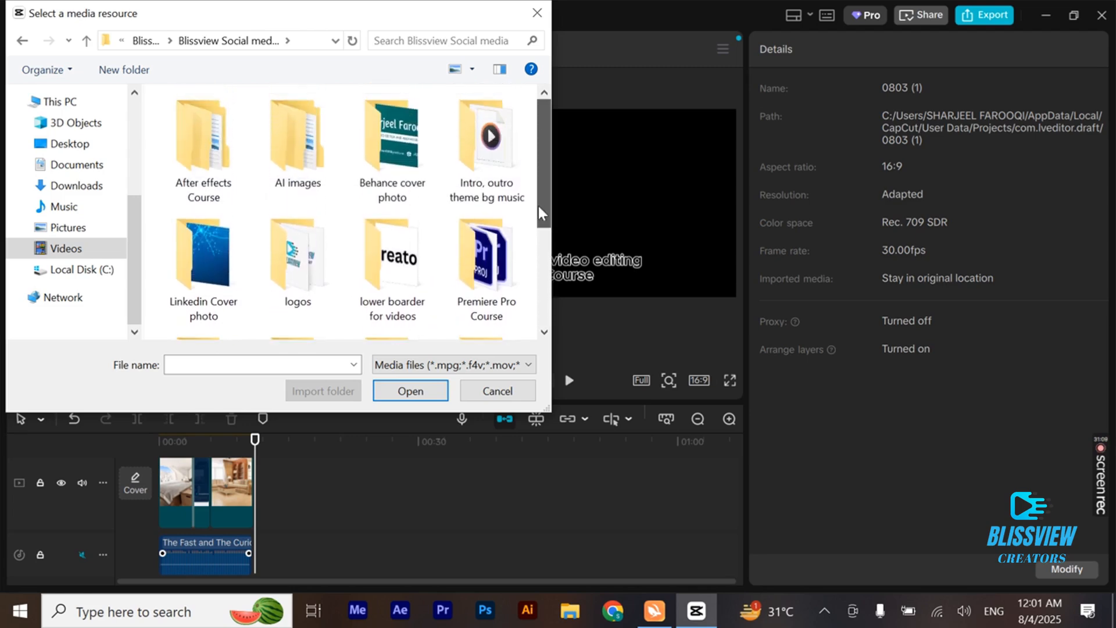
{"action": "double_click", "coordinate": [203, 154]}
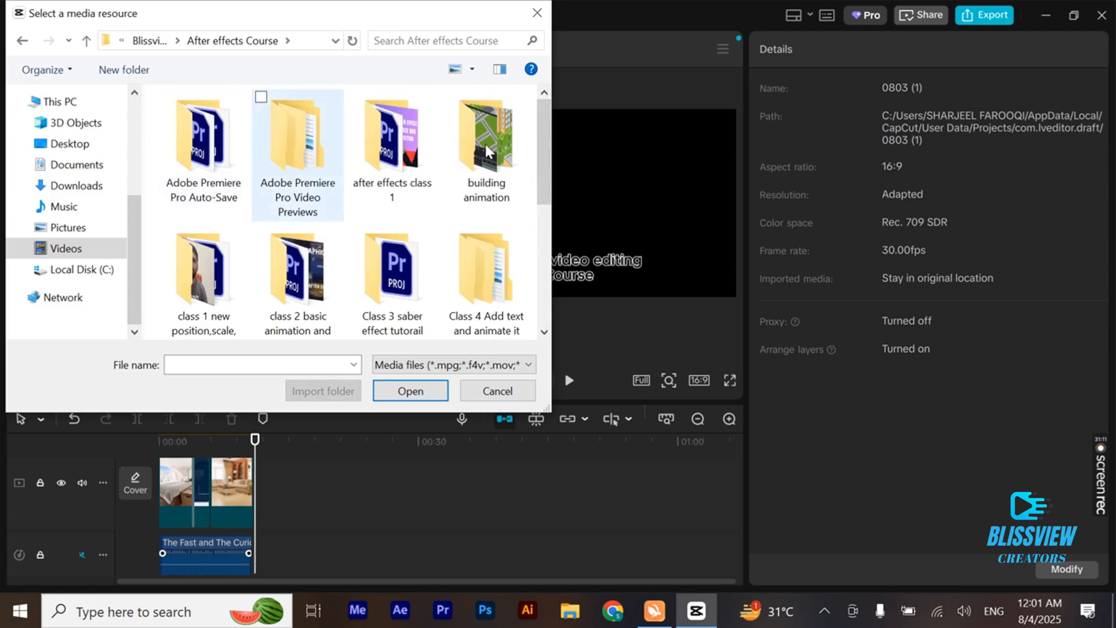
{"action": "left_click_drag", "start_coordinate": [544, 197], "coordinate": [568, 329]}
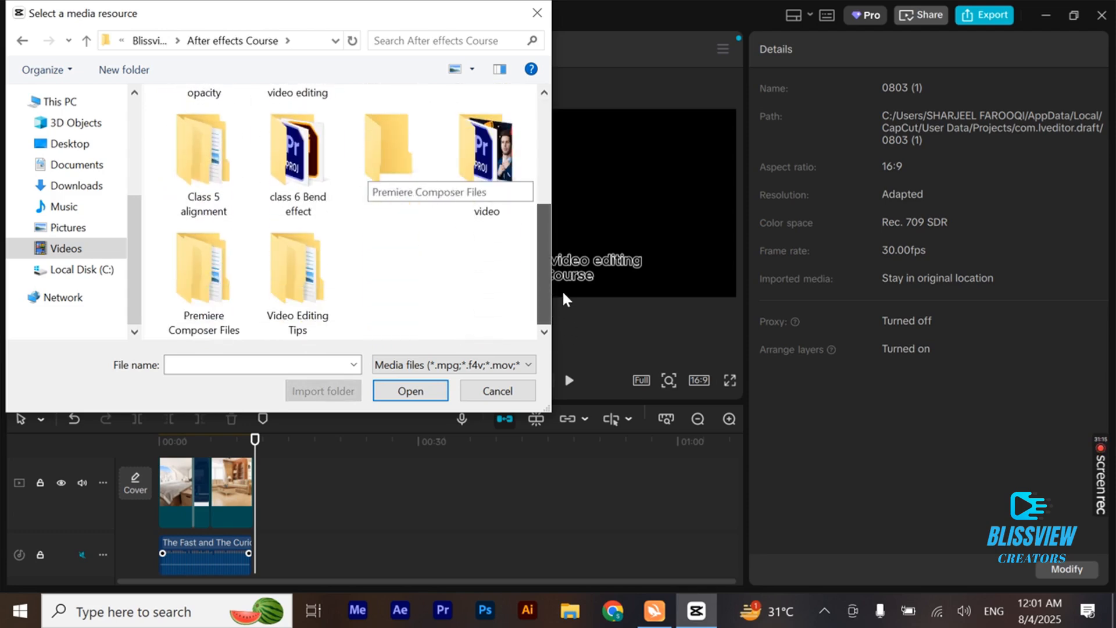
{"action": "left_click_drag", "start_coordinate": [542, 284], "coordinate": [543, 242]}
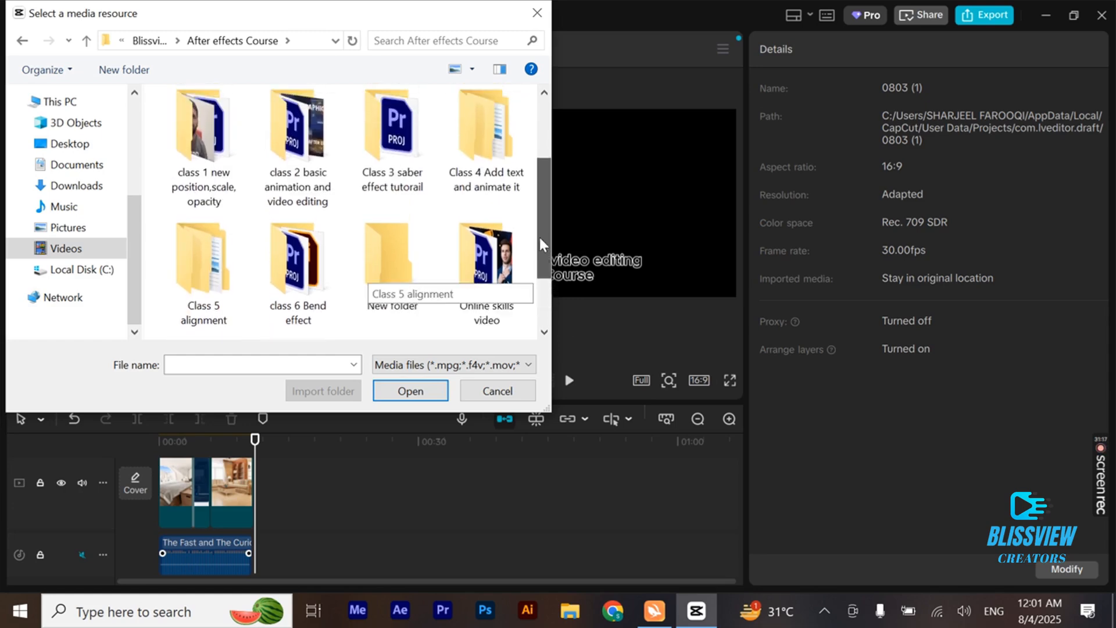
{"action": "left_click", "coordinate": [22, 40]}
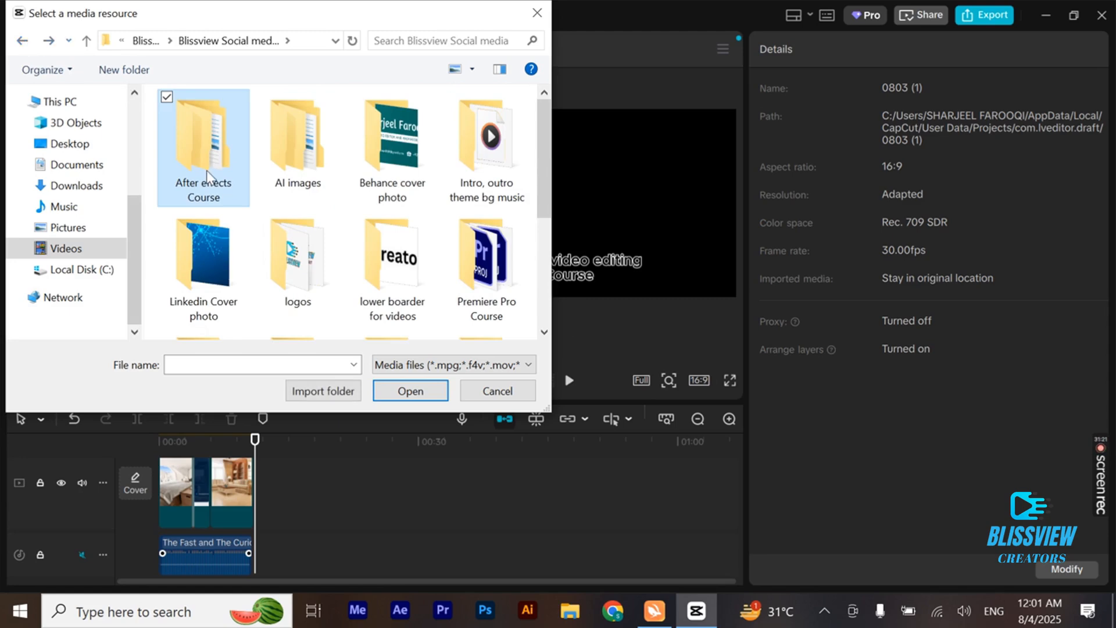
{"action": "double_click", "coordinate": [208, 174]}
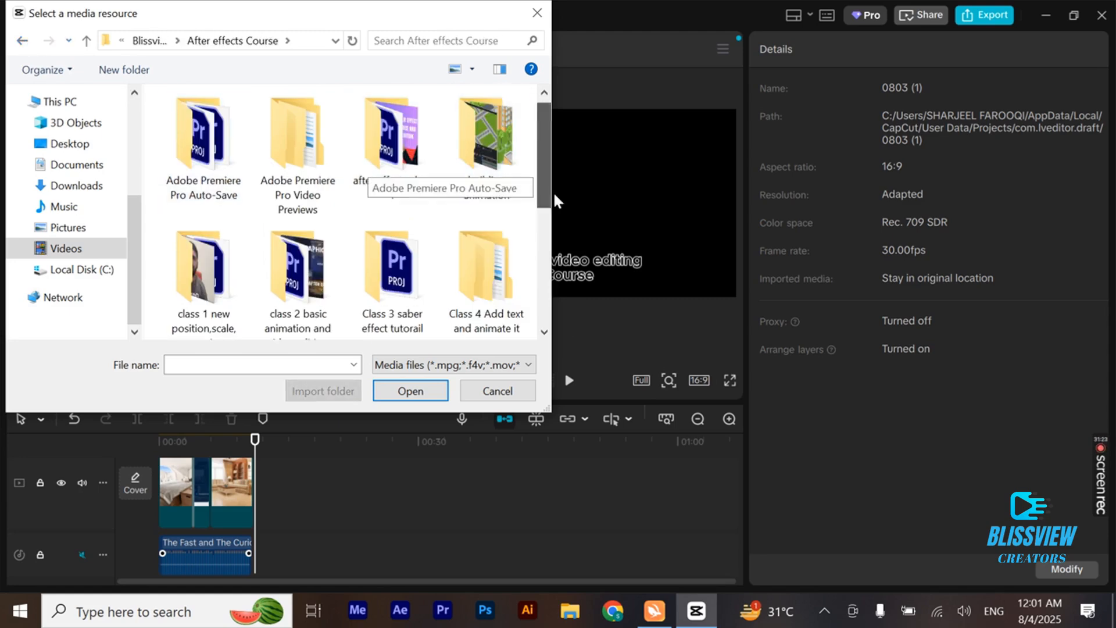
{"action": "left_click_drag", "start_coordinate": [543, 198], "coordinate": [541, 304]}
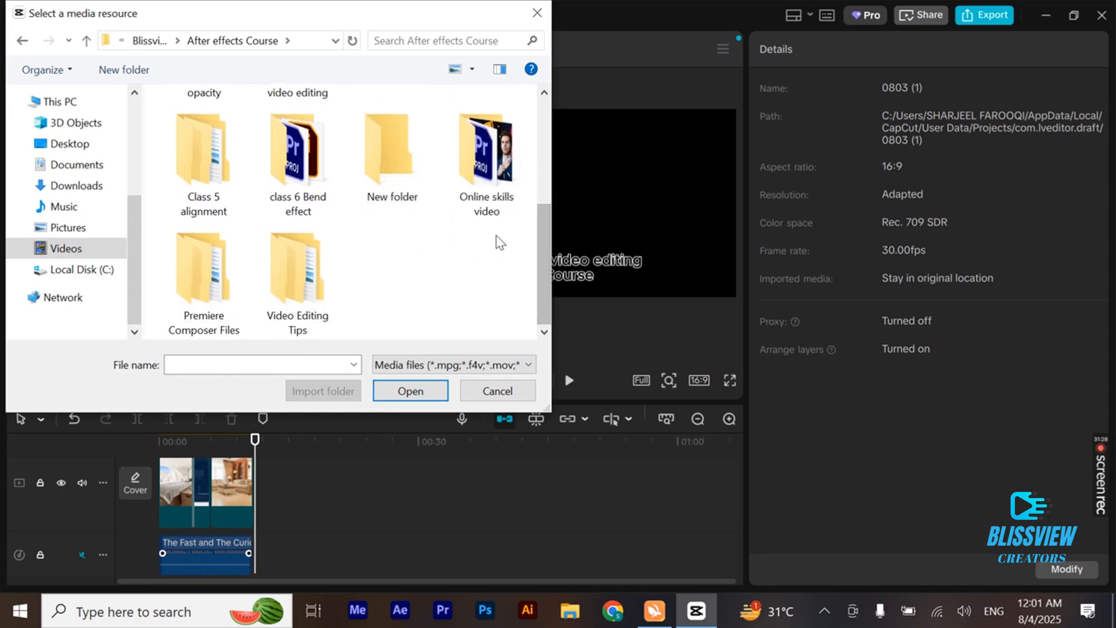
Look through the class 6 Bend effect and Class 5 alignment folders for a suitable media file.
{"action": "double_click", "coordinate": [297, 157]}
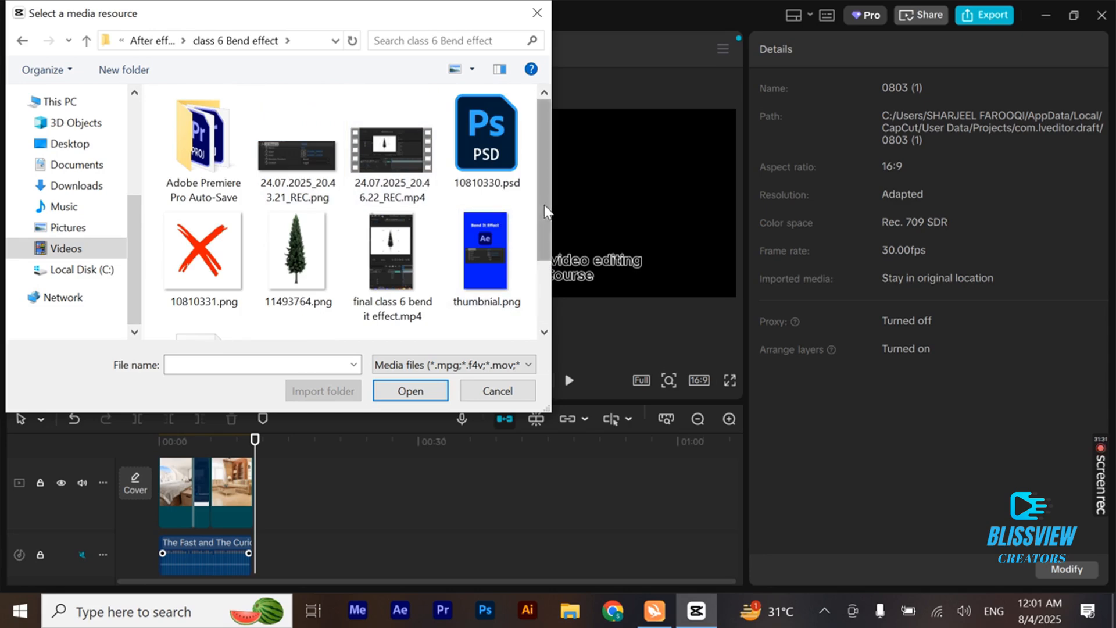
{"action": "scroll", "coordinate": [545, 330], "scroll_direction": "down", "scroll_amount": 2}
{"action": "scroll", "coordinate": [545, 331], "scroll_direction": "up", "scroll_amount": 2}
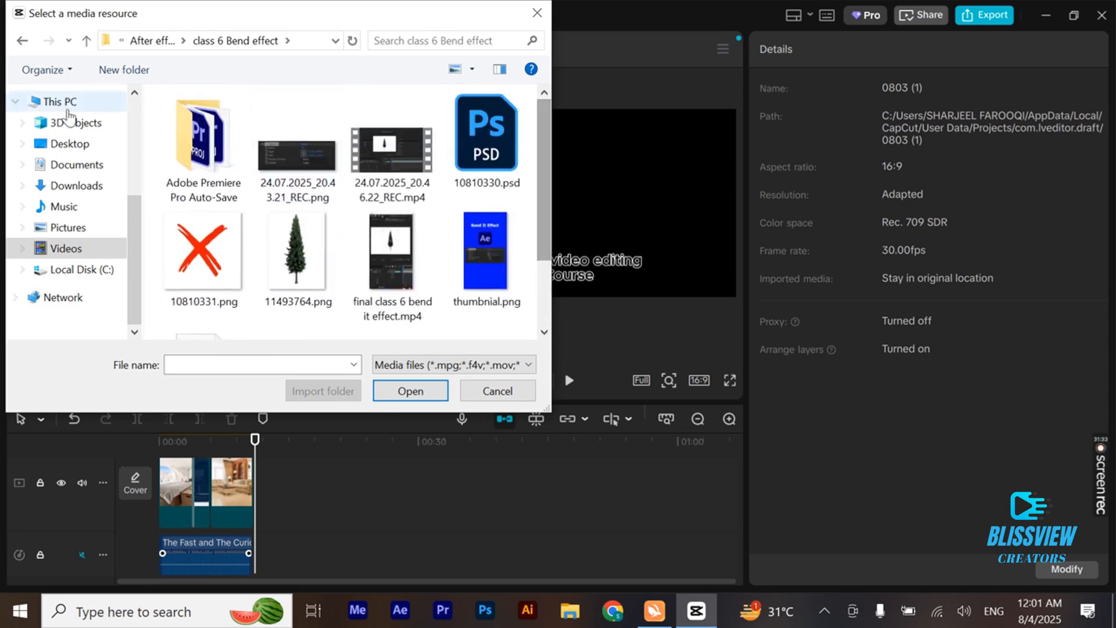
{"action": "left_click", "coordinate": [27, 45]}
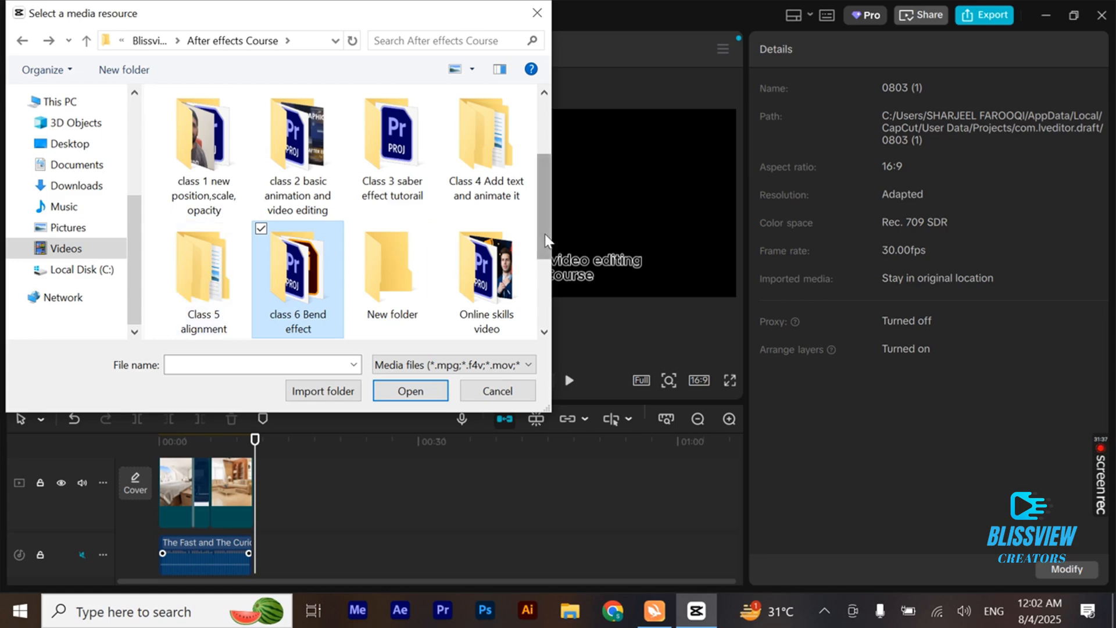
{"action": "scroll", "coordinate": [547, 240], "scroll_direction": "down", "scroll_amount": 2}
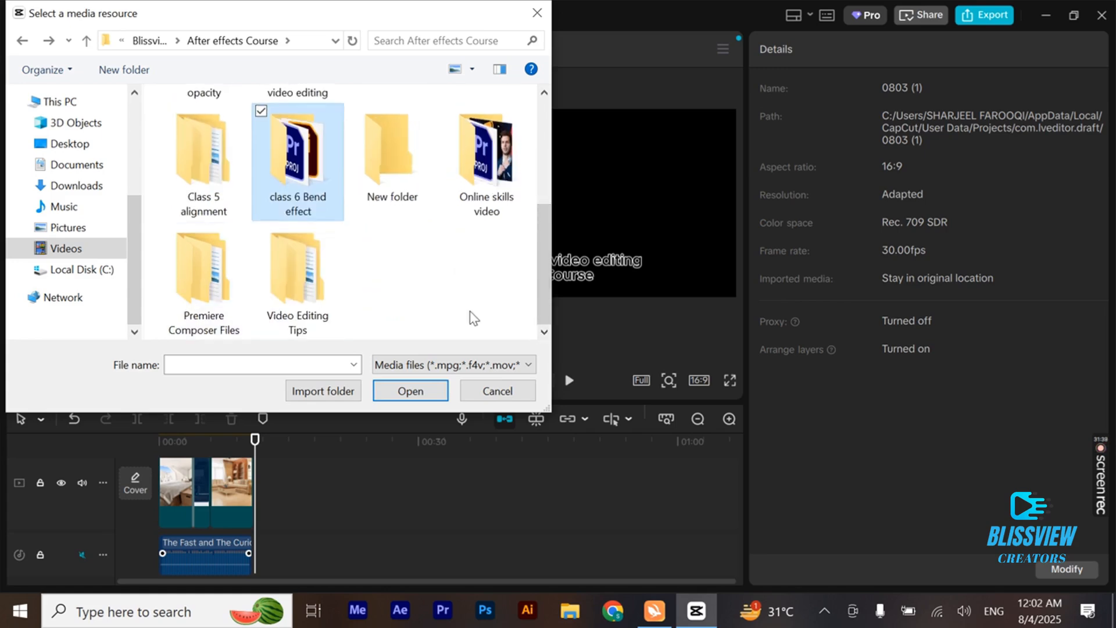
{"action": "double_click", "coordinate": [199, 197]}
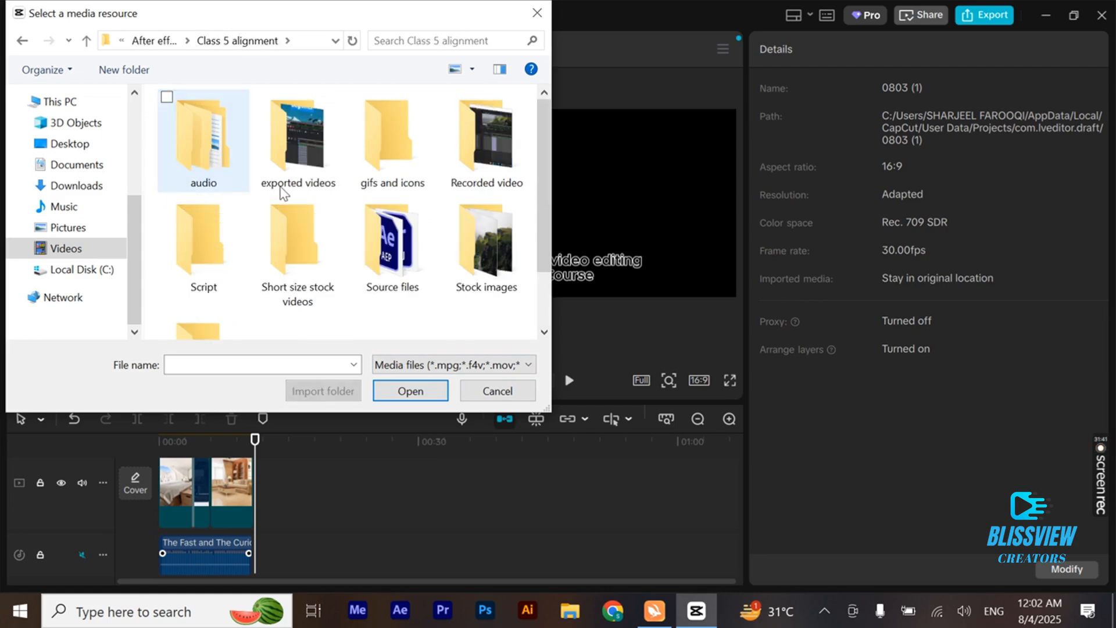
{"action": "scroll", "coordinate": [474, 212], "scroll_direction": "down", "scroll_amount": 1}
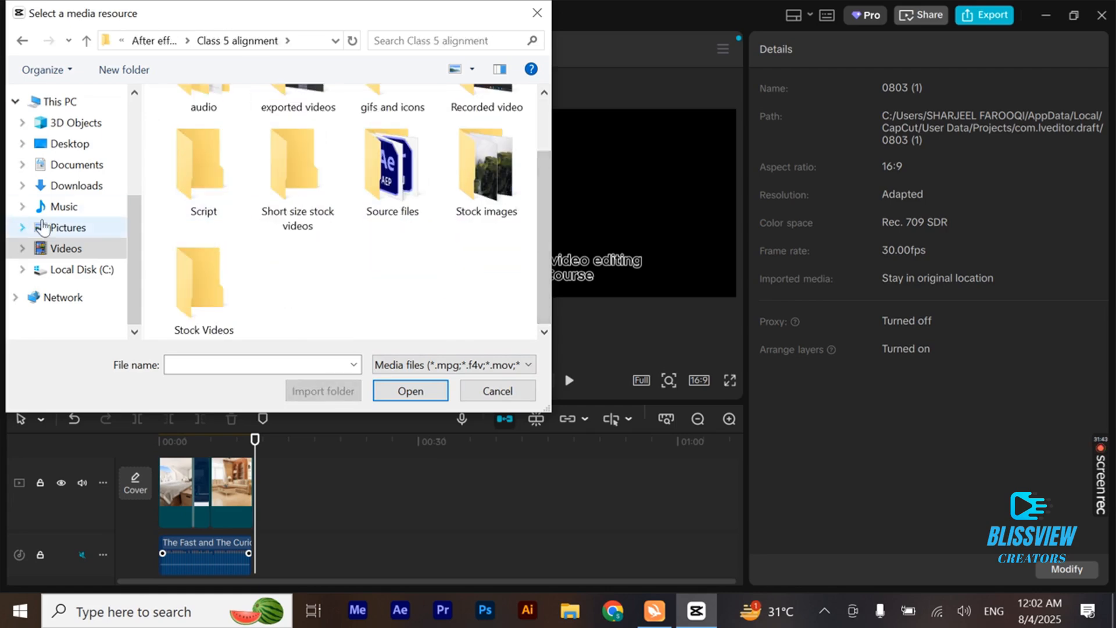
Import the JPEG of people facing a green-screen picture frame from the Downloads folder.
{"action": "left_click", "coordinate": [76, 185]}
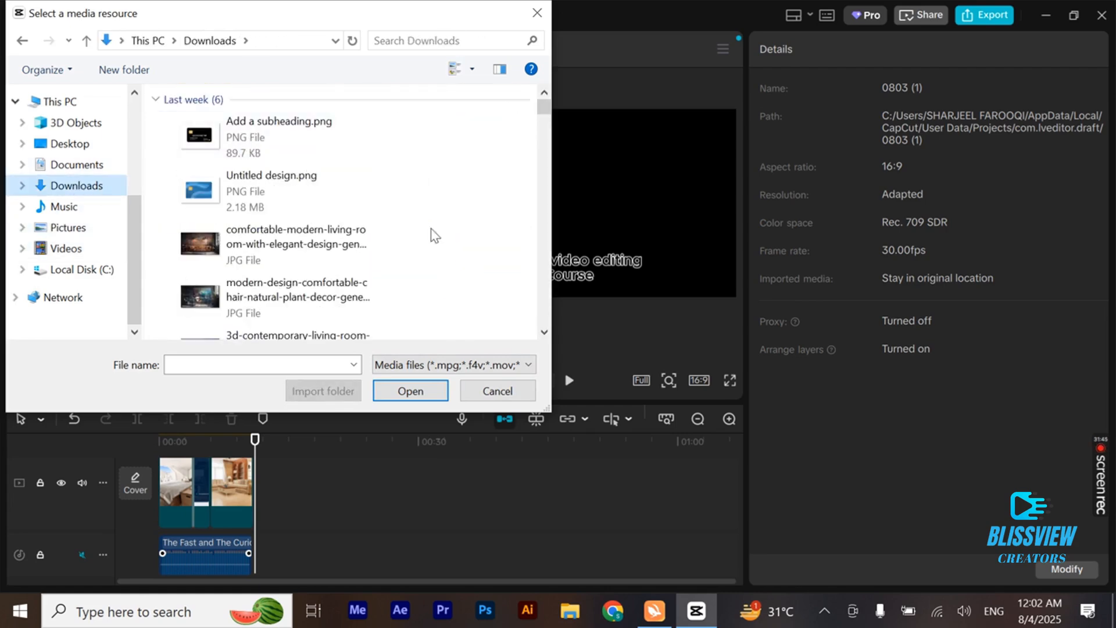
{"action": "left_click_drag", "start_coordinate": [548, 103], "coordinate": [548, 127]}
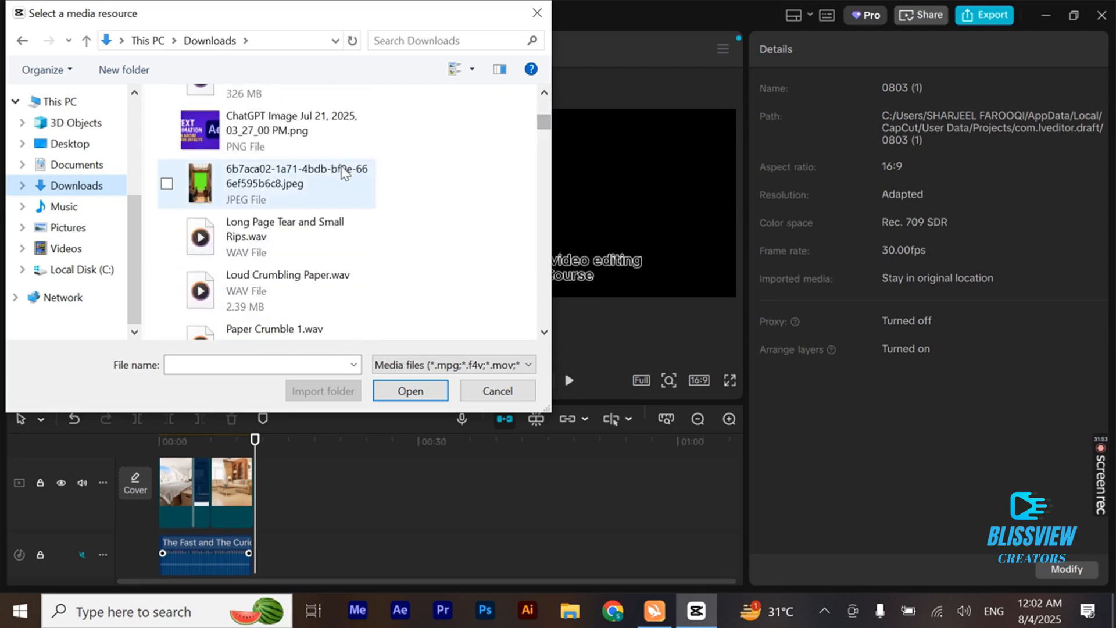
{"action": "left_click", "coordinate": [321, 192]}
{"action": "left_click", "coordinate": [392, 391]}
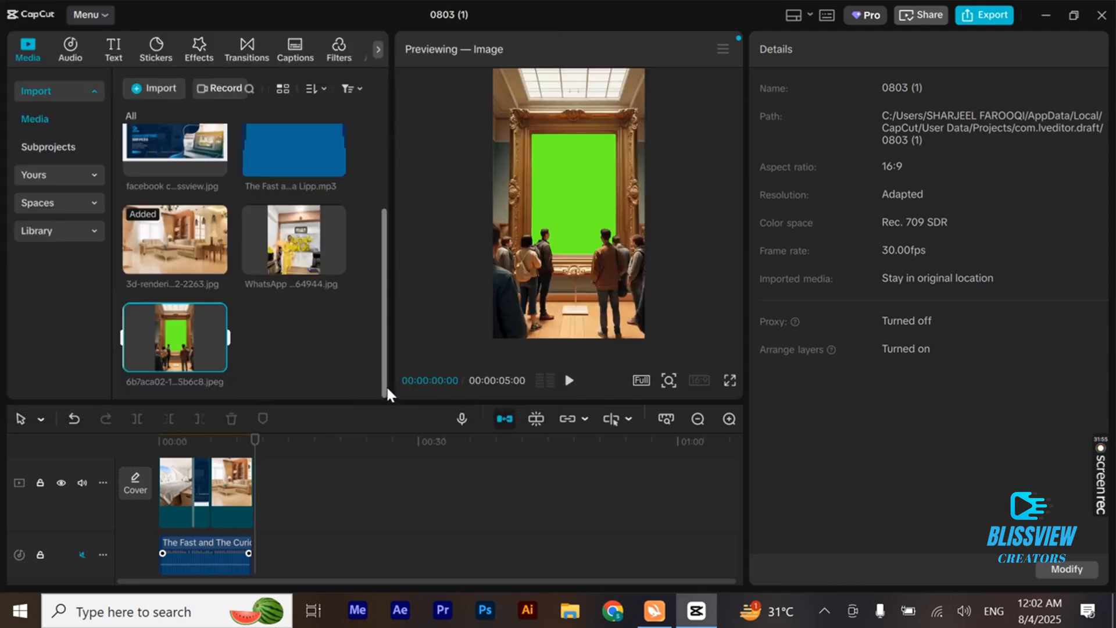
Add the green-screen picture to the timeline, enlarge it to fill the frame width and shift it upward to show the people.
{"action": "left_click", "coordinate": [215, 361]}
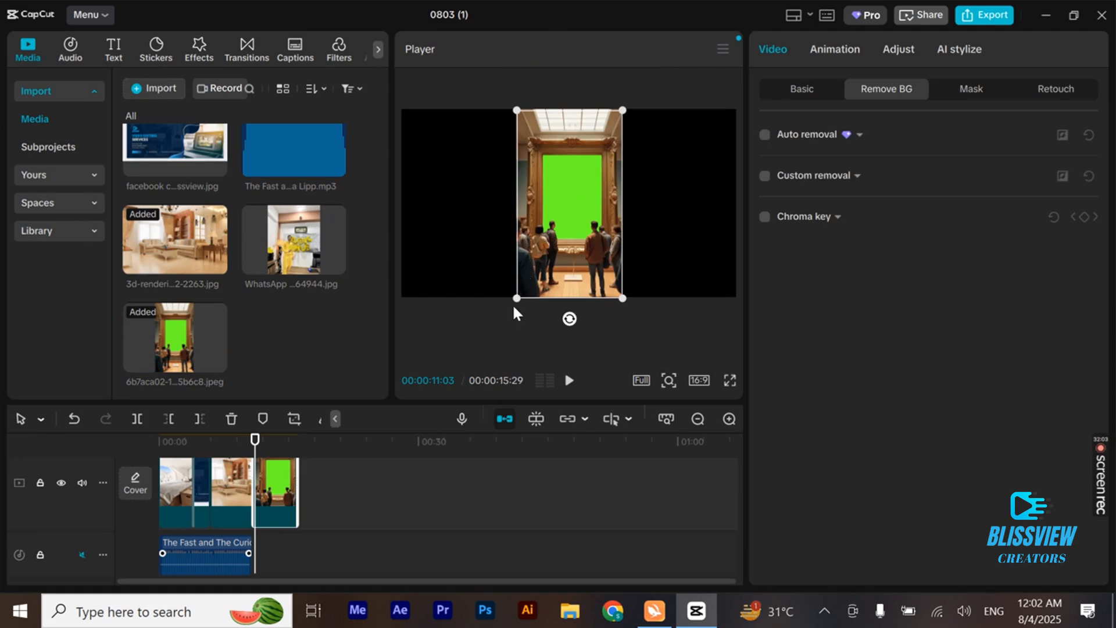
{"action": "left_click_drag", "start_coordinate": [520, 299], "coordinate": [216, 525]}
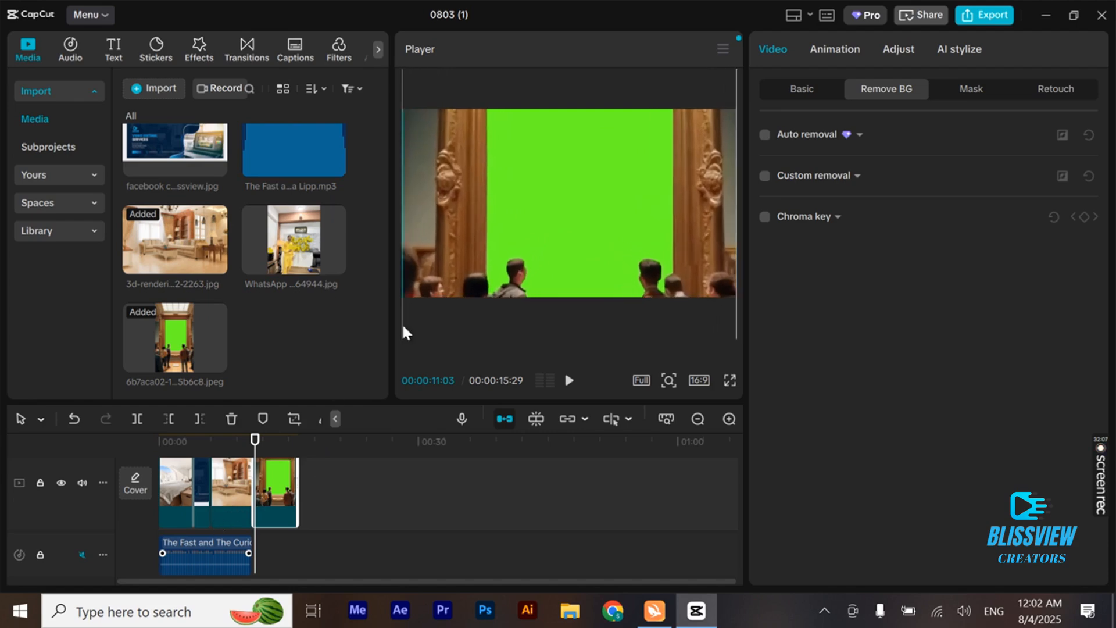
{"action": "left_click_drag", "start_coordinate": [505, 249], "coordinate": [509, 203]}
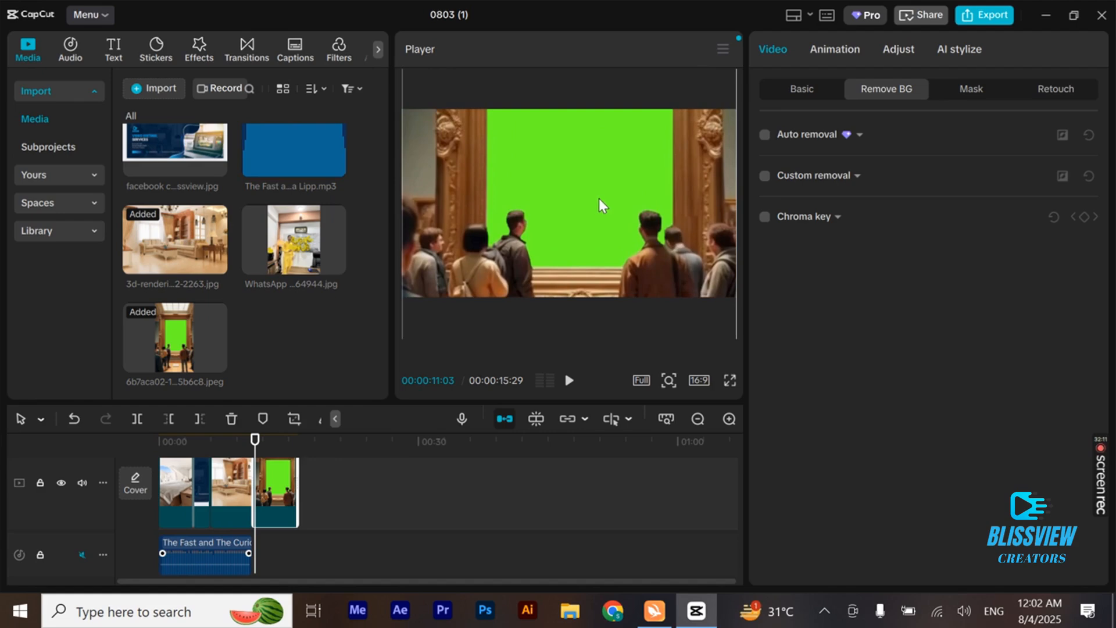
Import the modern-design-comfortable-chair JPG from Downloads and add it to the timeline before the green-screen clip.
{"action": "left_click", "coordinate": [142, 93]}
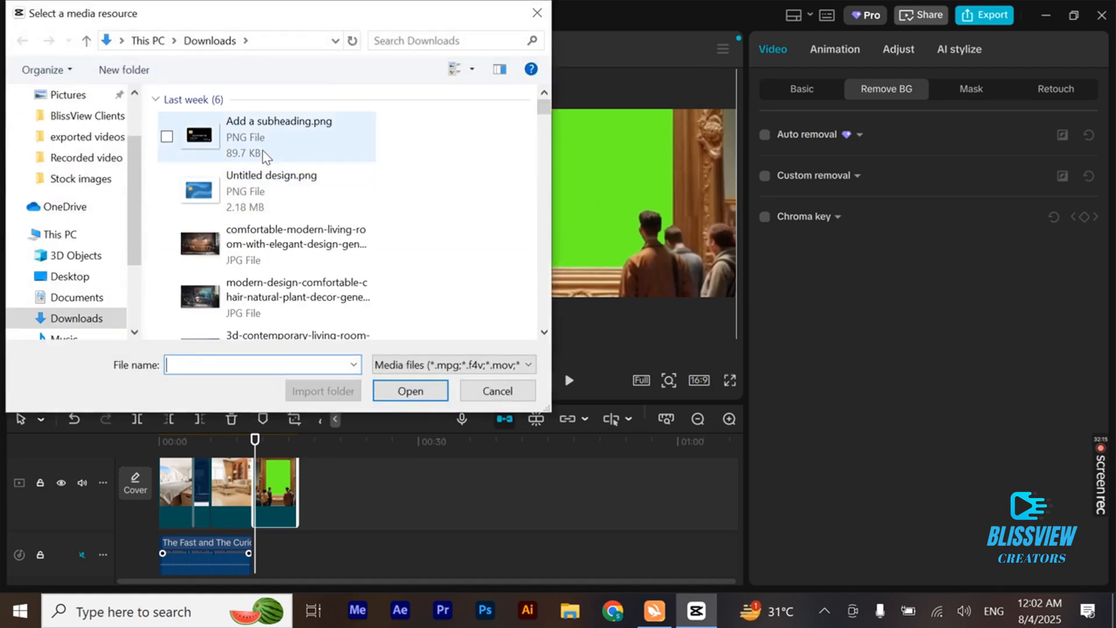
{"action": "left_click", "coordinate": [353, 290]}
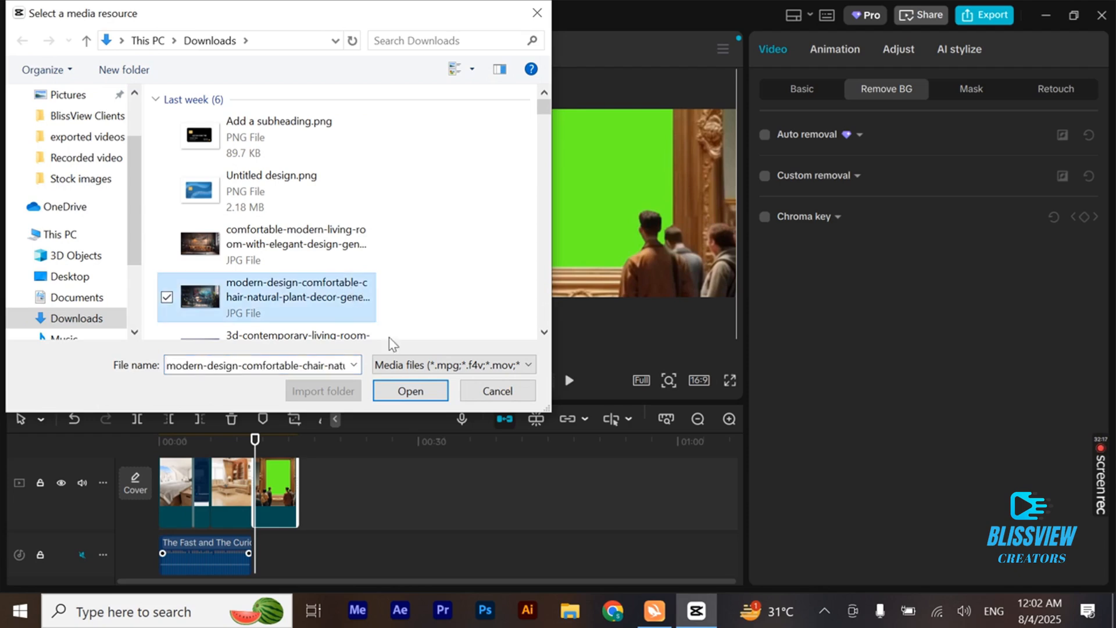
{"action": "left_click", "coordinate": [411, 390]}
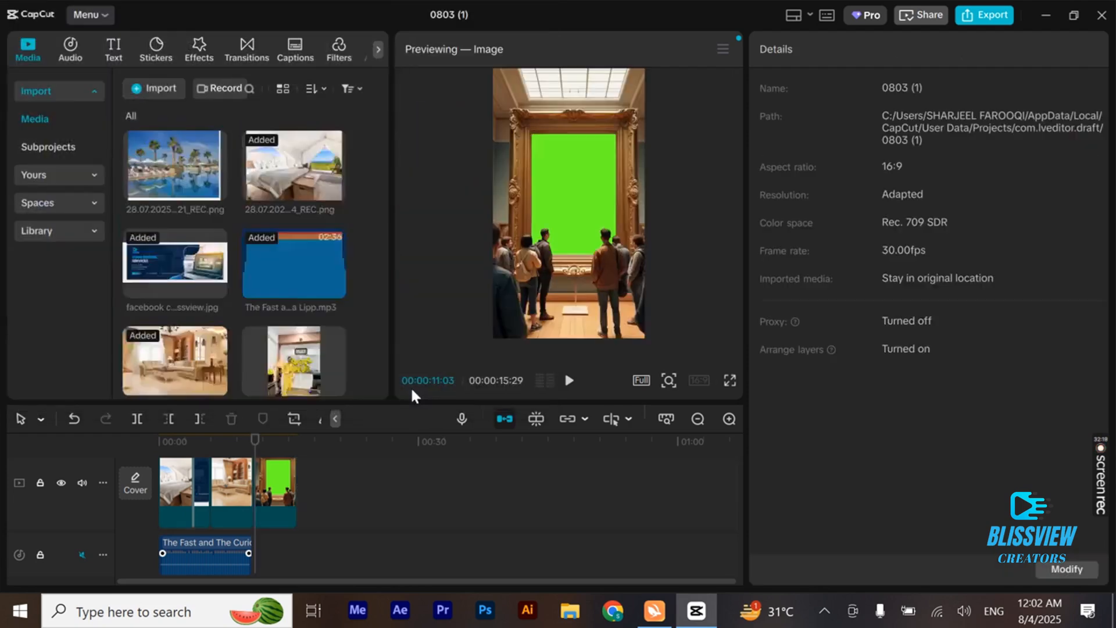
{"action": "left_click", "coordinate": [293, 349]}
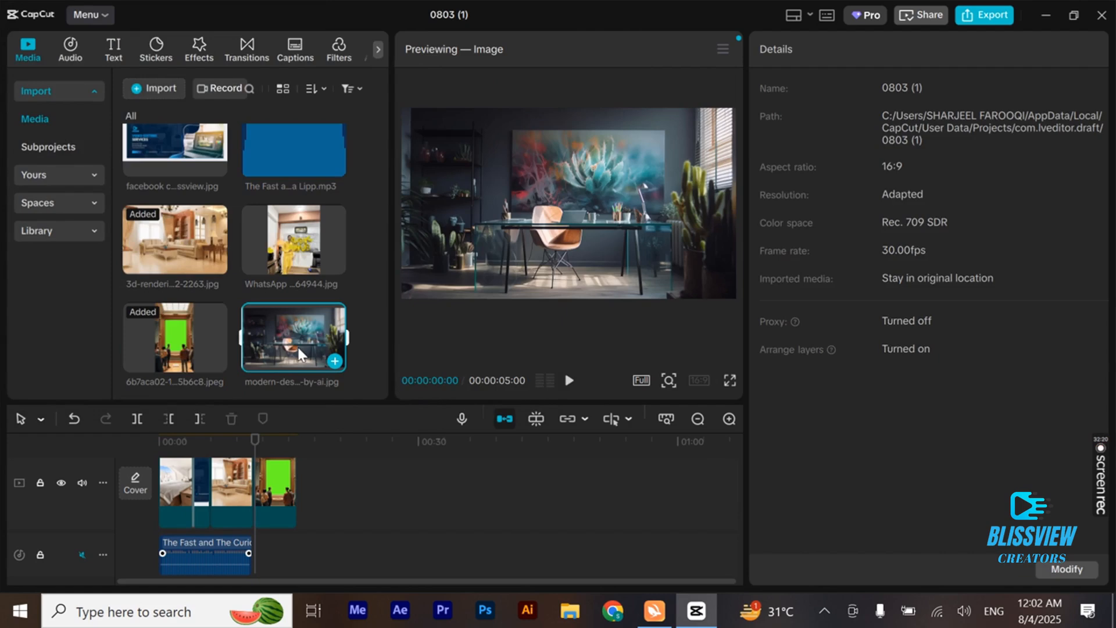
{"action": "left_click", "coordinate": [332, 363]}
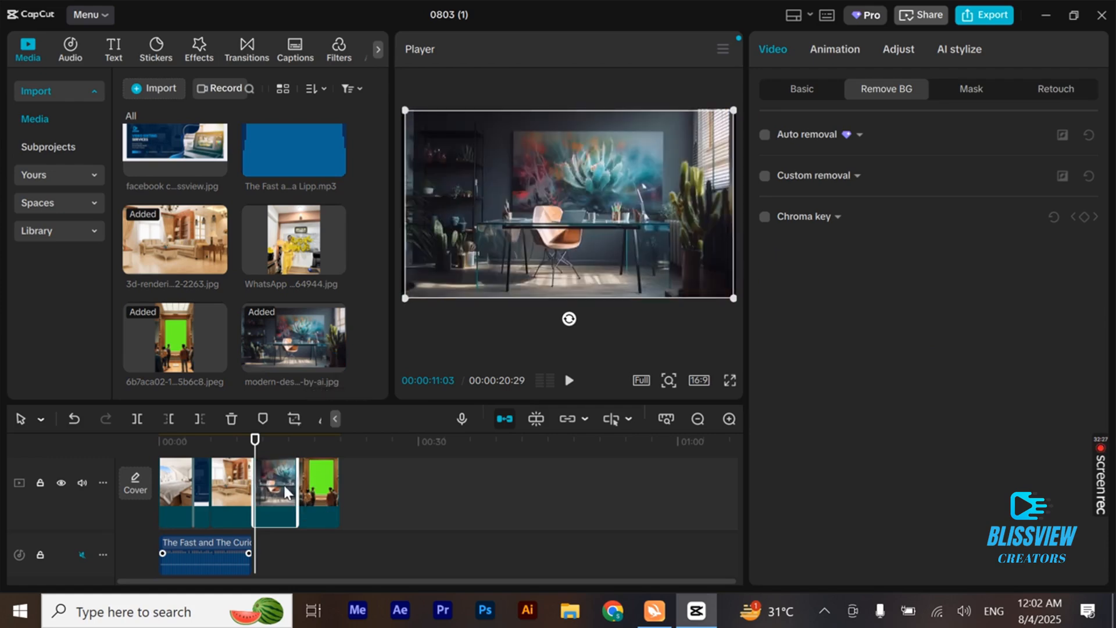
Move the chair image clip onto an overlay track, then add a second copy and move it up to an overlay track.
{"action": "left_click_drag", "start_coordinate": [290, 492], "coordinate": [290, 438]}
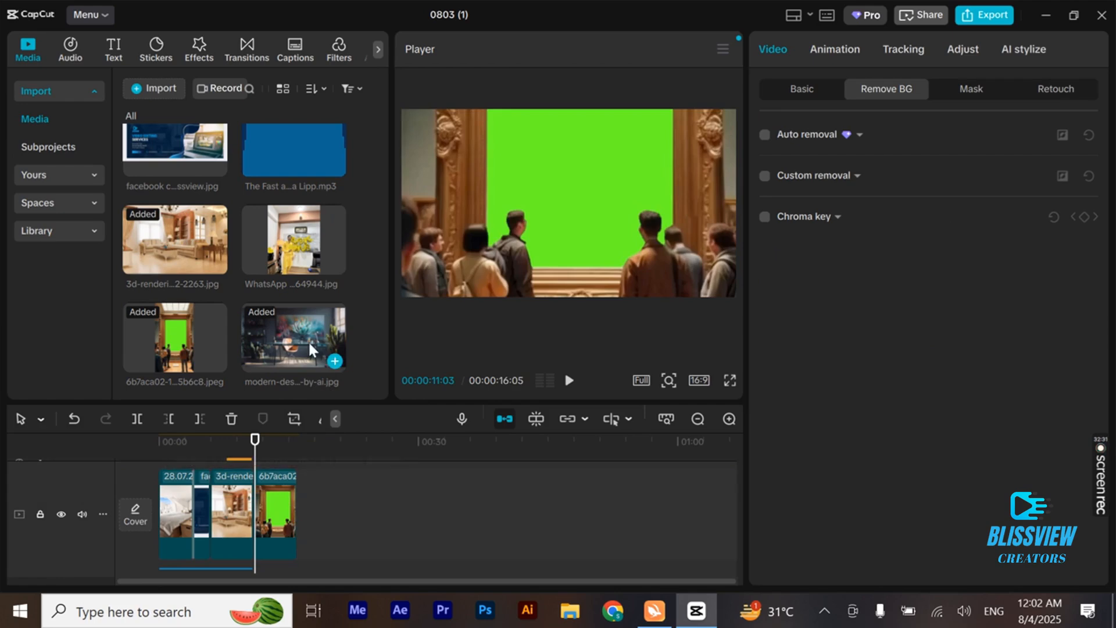
{"action": "left_click", "coordinate": [338, 364]}
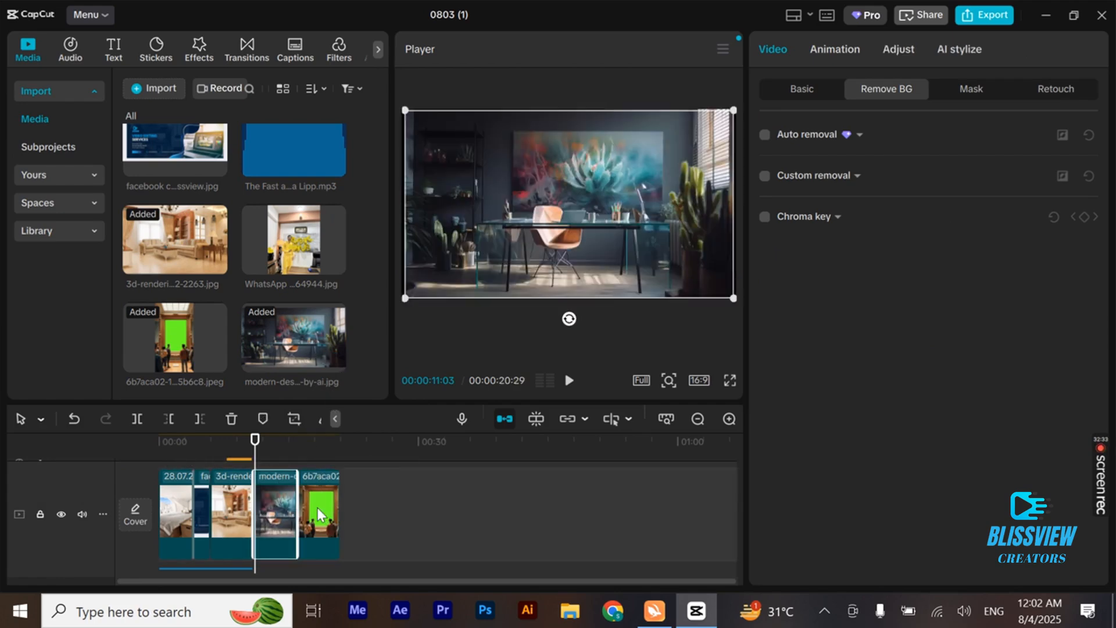
{"action": "left_click_drag", "start_coordinate": [284, 512], "coordinate": [302, 465]}
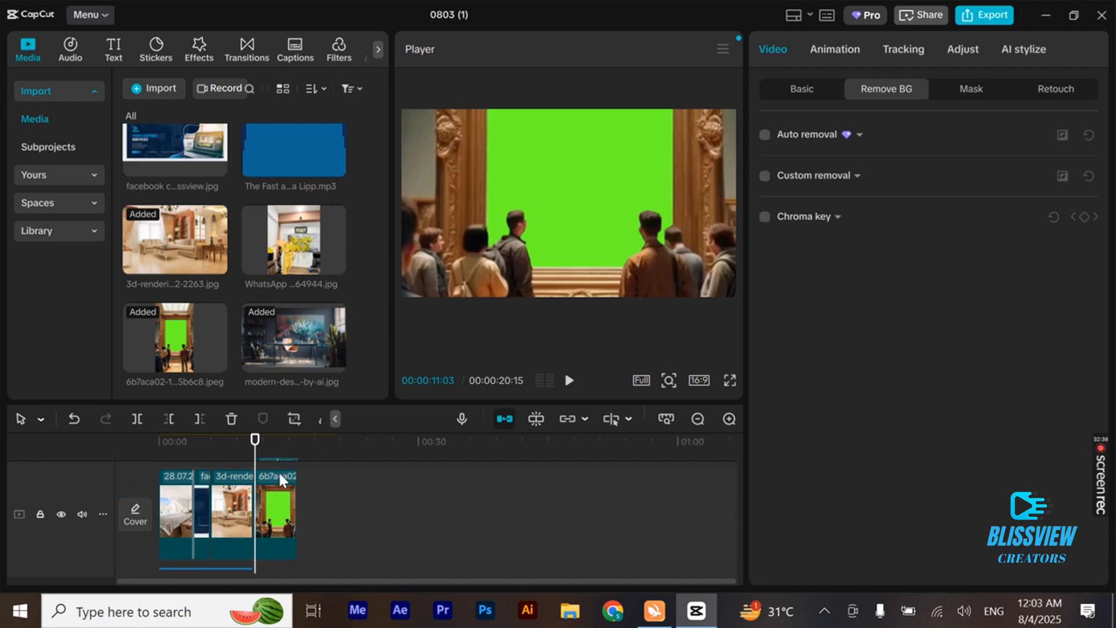
Preview the overlap and move the overlaid chair image clip onto the main track after the green-screen clip.
{"action": "left_click_drag", "start_coordinate": [259, 452], "coordinate": [271, 454]}
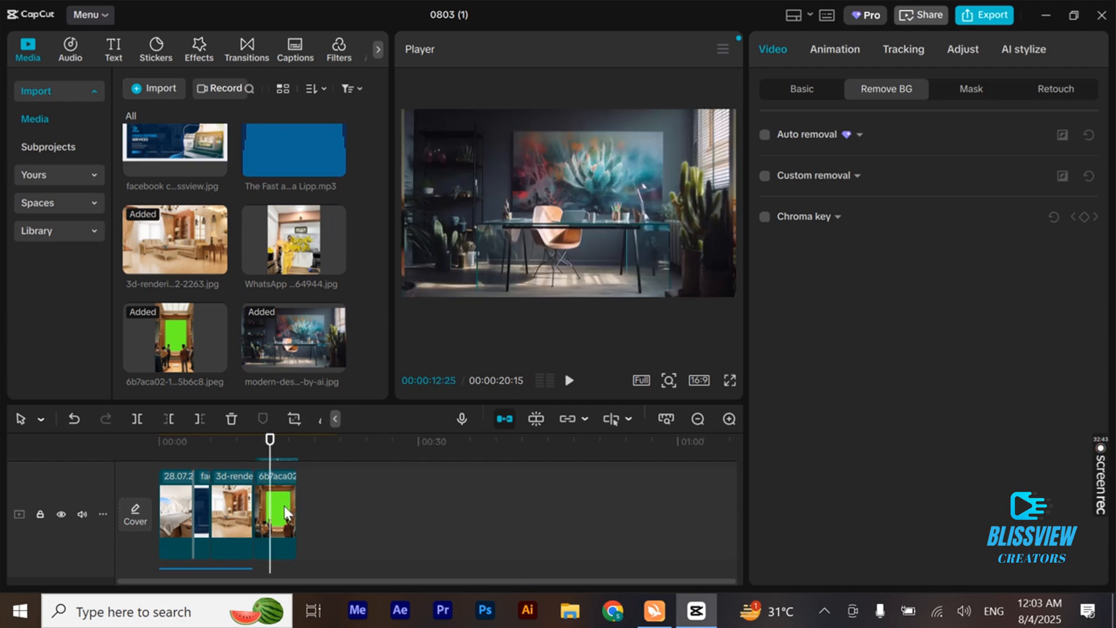
{"action": "mouse_move", "coordinate": [286, 514]}
{"action": "left_mouse_down"}
{"action": "mouse_move", "coordinate": [331, 513]}
{"action": "mouse_move", "coordinate": [287, 513]}
{"action": "left_mouse_up"}
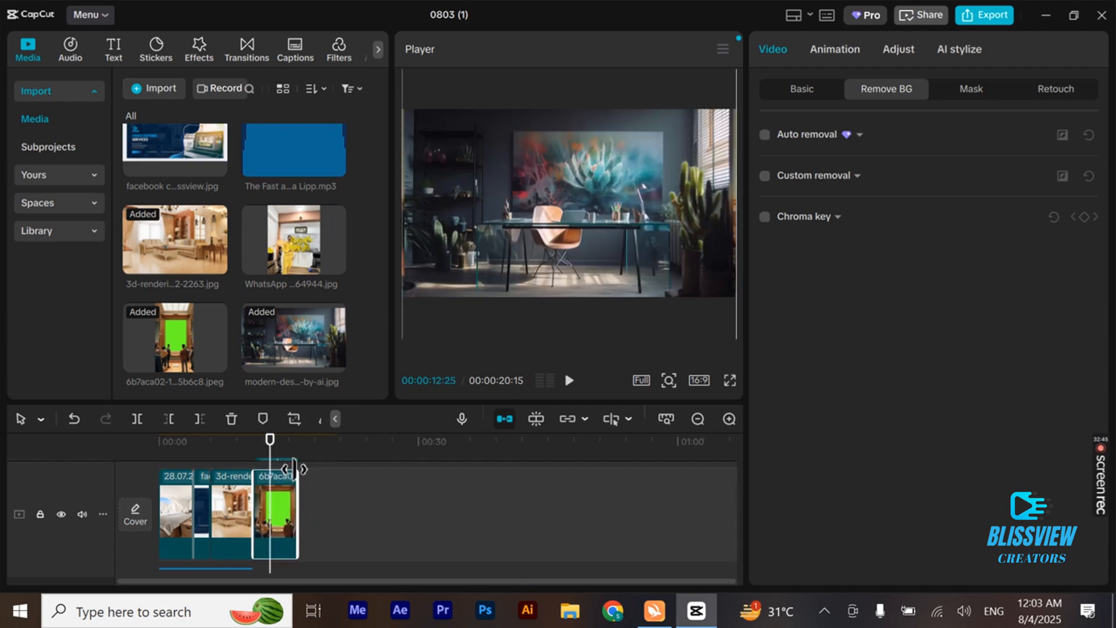
{"action": "key", "text": "Down"}
{"action": "key", "text": "Down"}
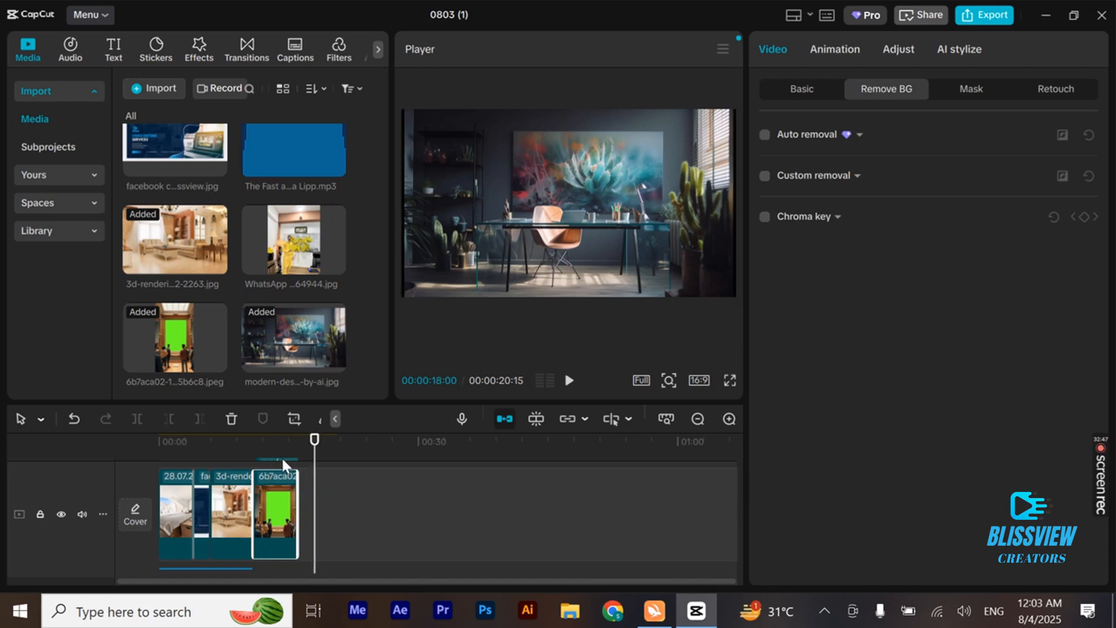
{"action": "left_click_drag", "start_coordinate": [285, 465], "coordinate": [331, 523]}
Move the green-screen clip onto an overlay track above the chair image clip and place the playhead at 00:00:12:29.
{"action": "left_click_drag", "start_coordinate": [367, 402], "coordinate": [380, 277]}
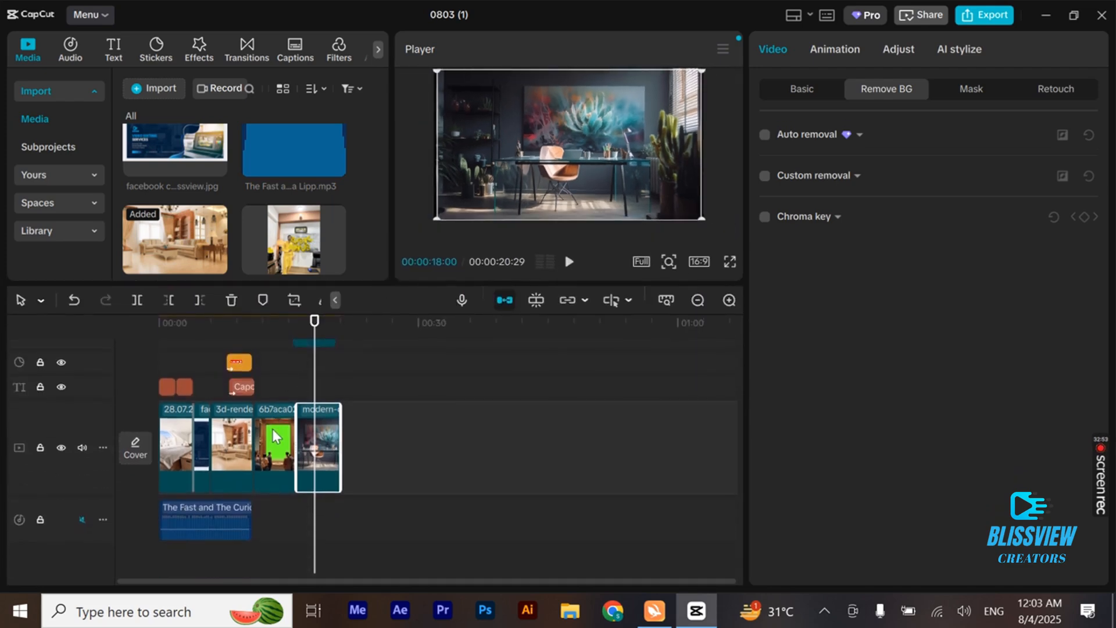
{"action": "mouse_move", "coordinate": [276, 435]}
{"action": "left_mouse_down"}
{"action": "mouse_move", "coordinate": [279, 383]}
{"action": "mouse_move", "coordinate": [287, 450]}
{"action": "mouse_move", "coordinate": [288, 439]}
{"action": "left_mouse_up"}
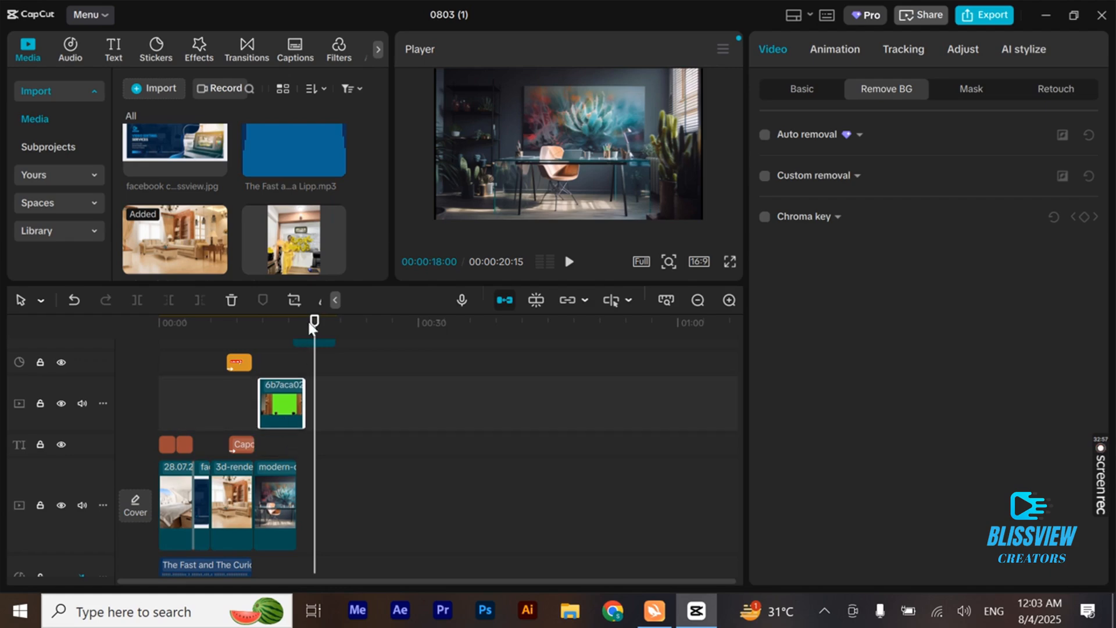
{"action": "left_click", "coordinate": [266, 341]}
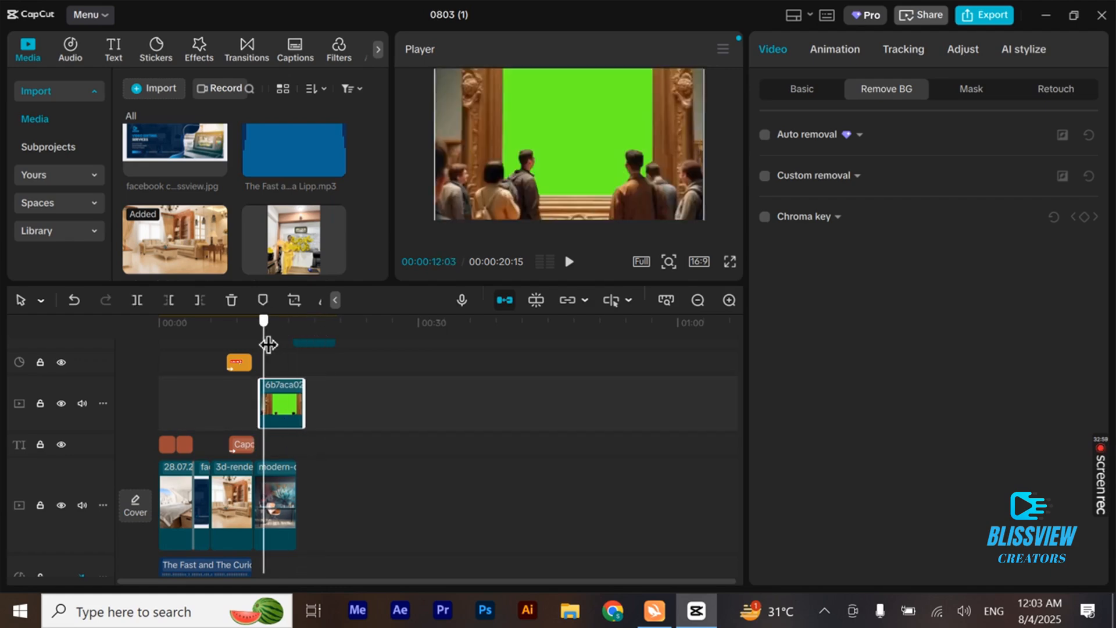
{"action": "left_click_drag", "start_coordinate": [268, 344], "coordinate": [277, 351]}
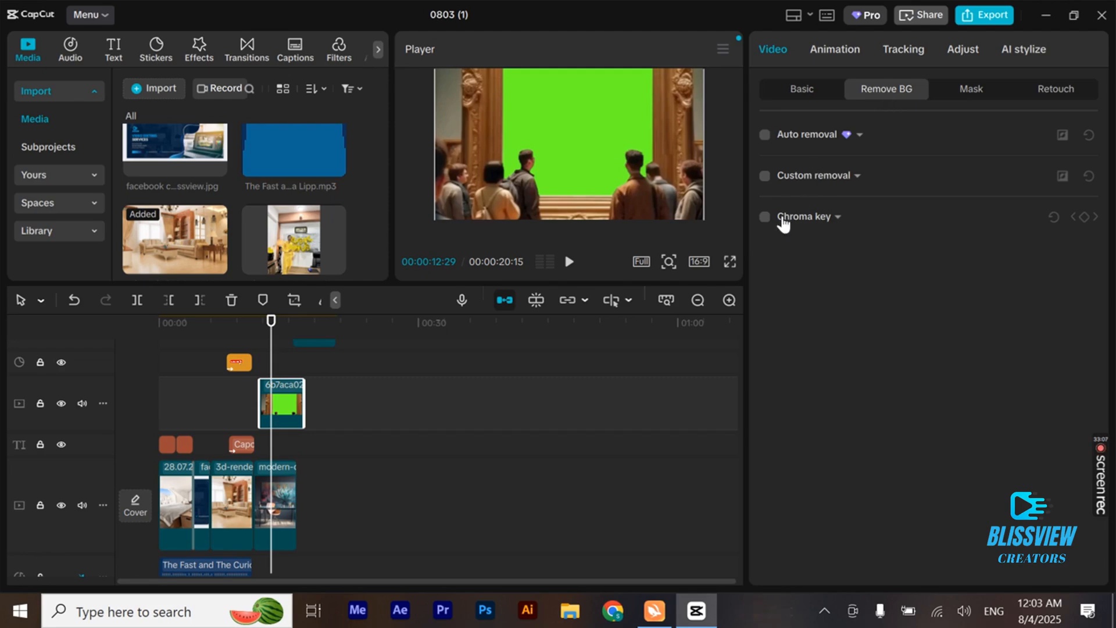
Enable Chroma key on the green-screen clip and pick the frame's green as the color to remove.
{"action": "left_click", "coordinate": [799, 219]}
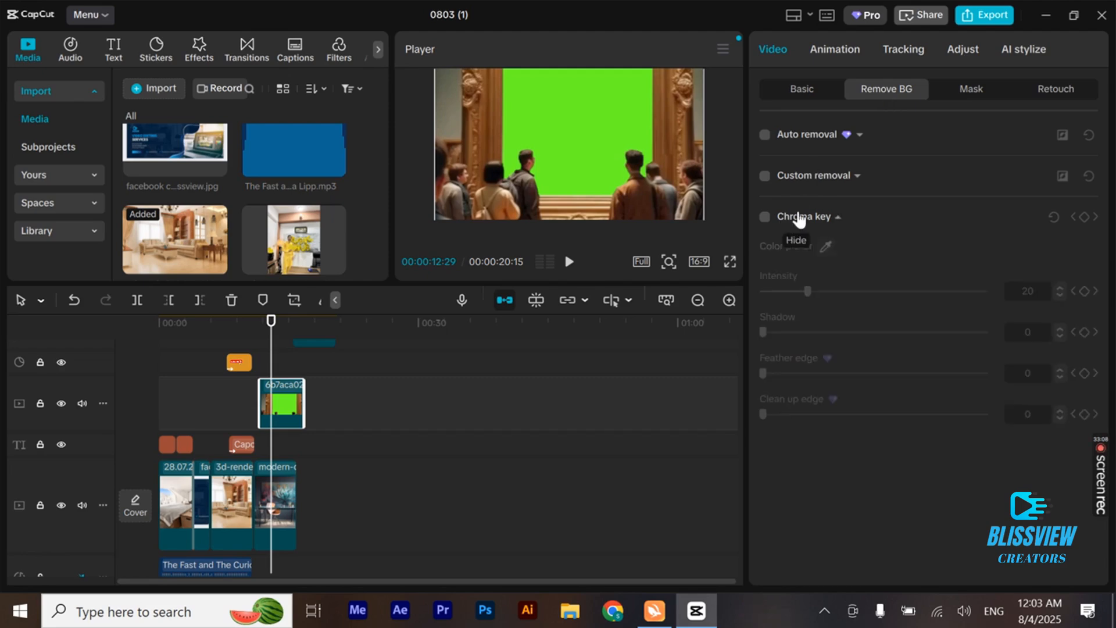
{"action": "left_click", "coordinate": [764, 218]}
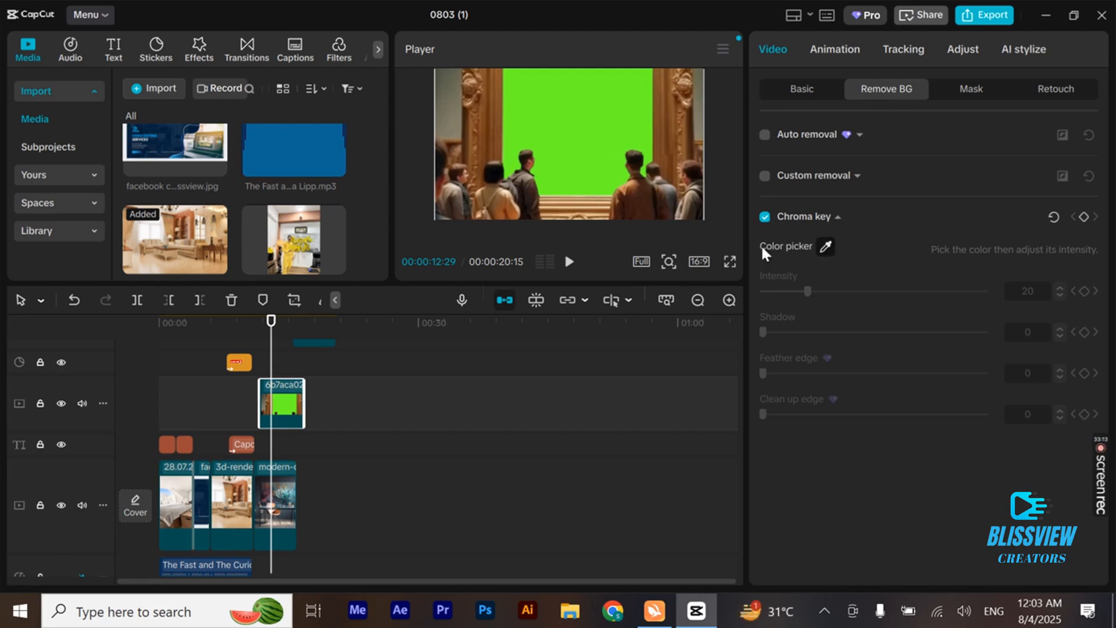
{"action": "left_click", "coordinate": [825, 247]}
{"action": "left_click", "coordinate": [579, 123]}
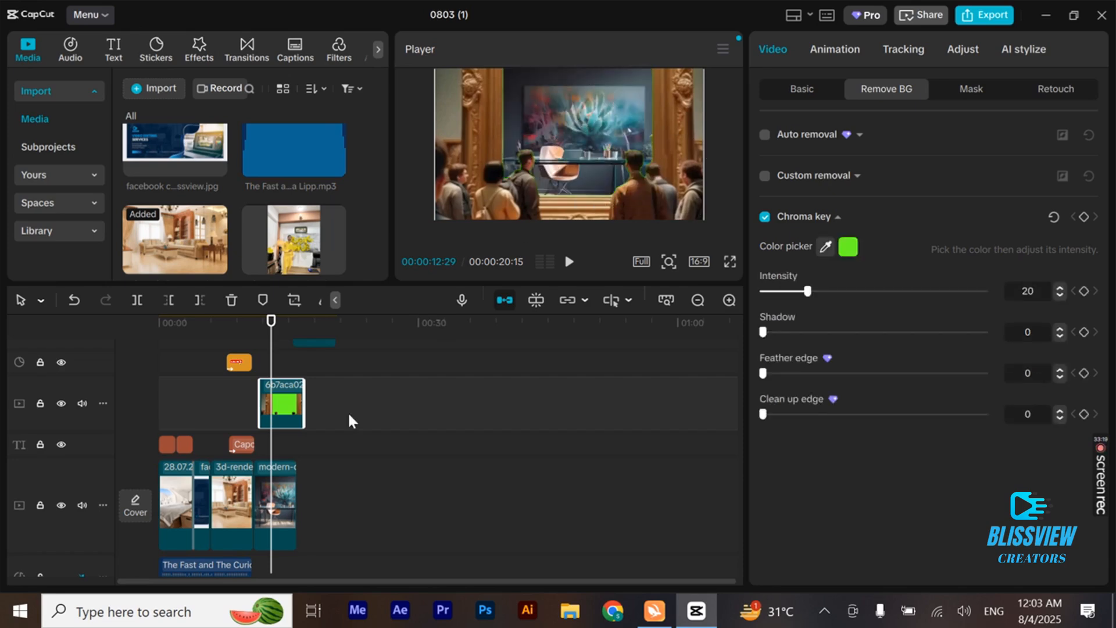
Compare the layers by selecting each clip, then hide the green-screen track and show it again.
{"action": "left_click", "coordinate": [282, 501]}
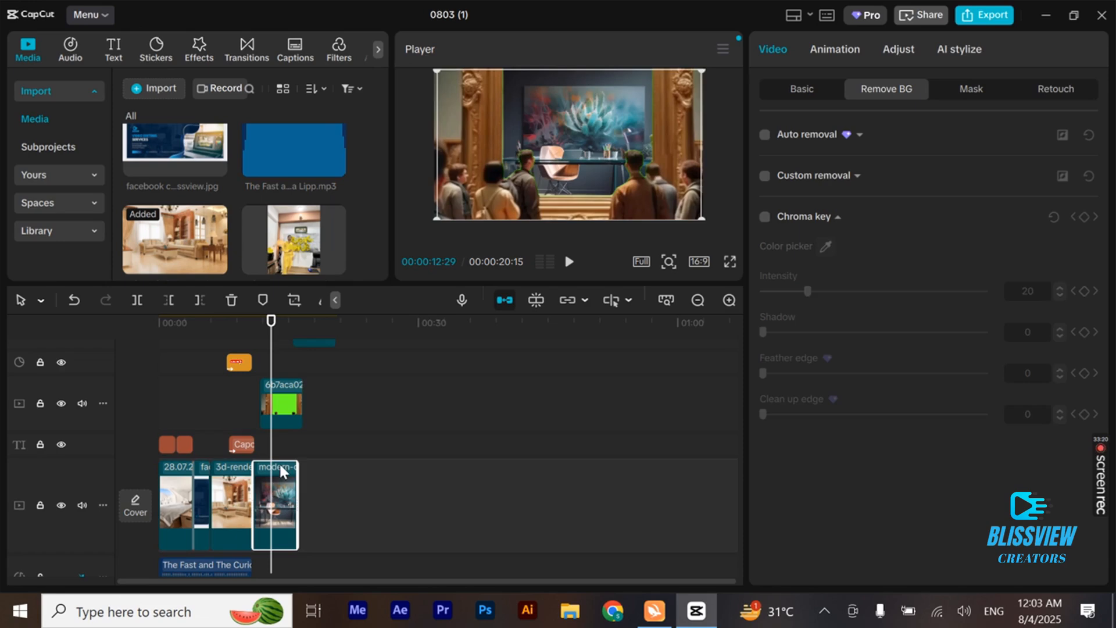
{"action": "left_click", "coordinate": [283, 412]}
{"action": "left_click", "coordinate": [61, 404]}
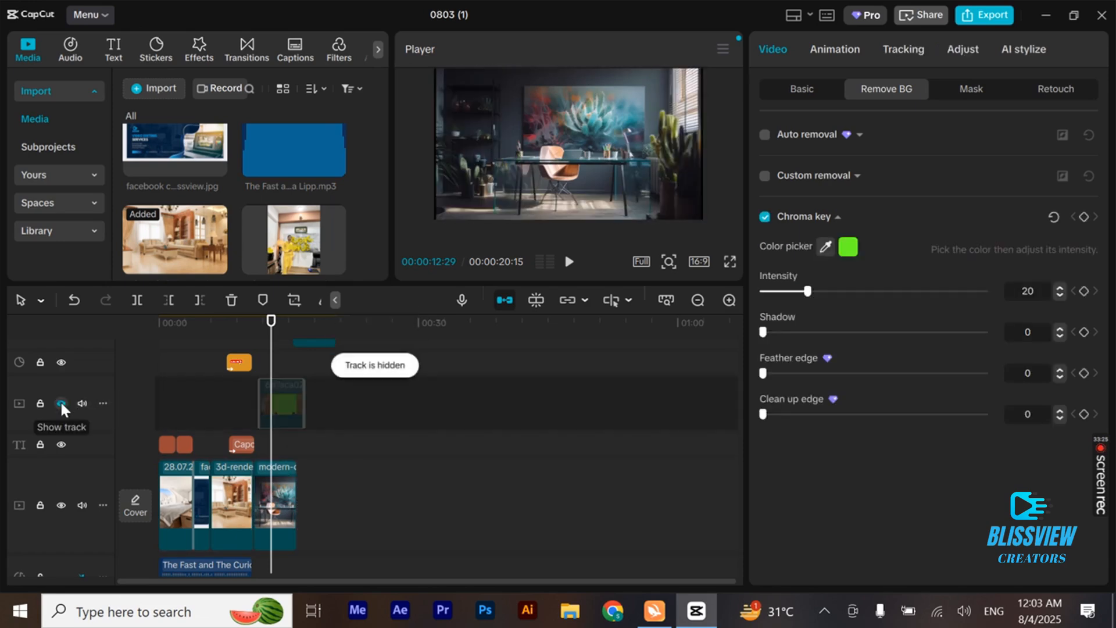
{"action": "left_click", "coordinate": [61, 403]}
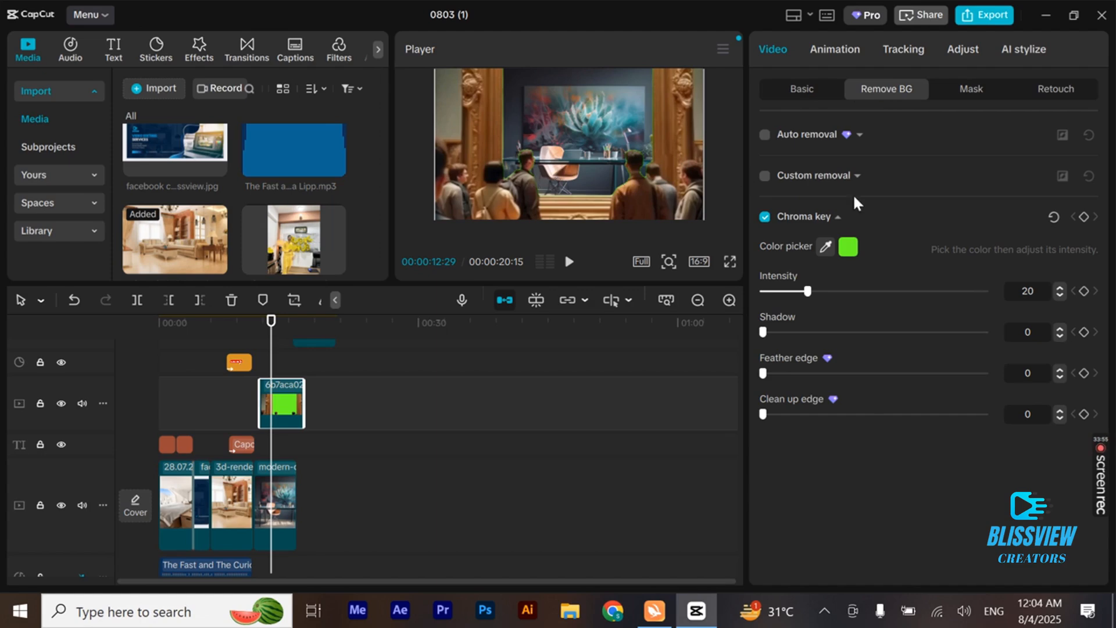
Add a Rectangle mask to the green-screen clip.
{"action": "left_click", "coordinate": [971, 90]}
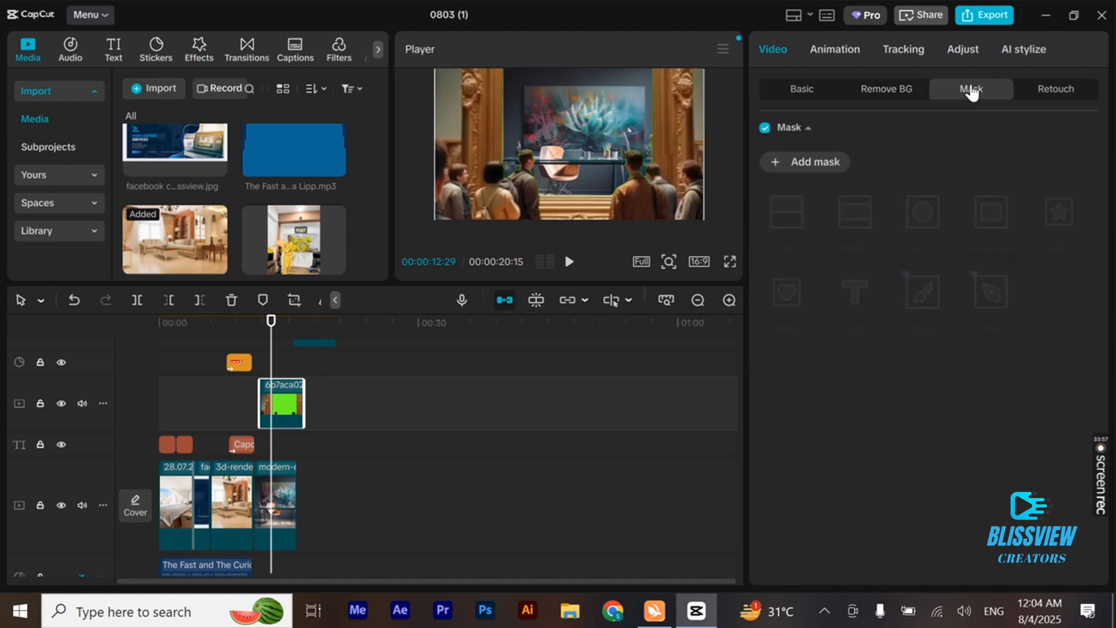
{"action": "left_click", "coordinate": [795, 165]}
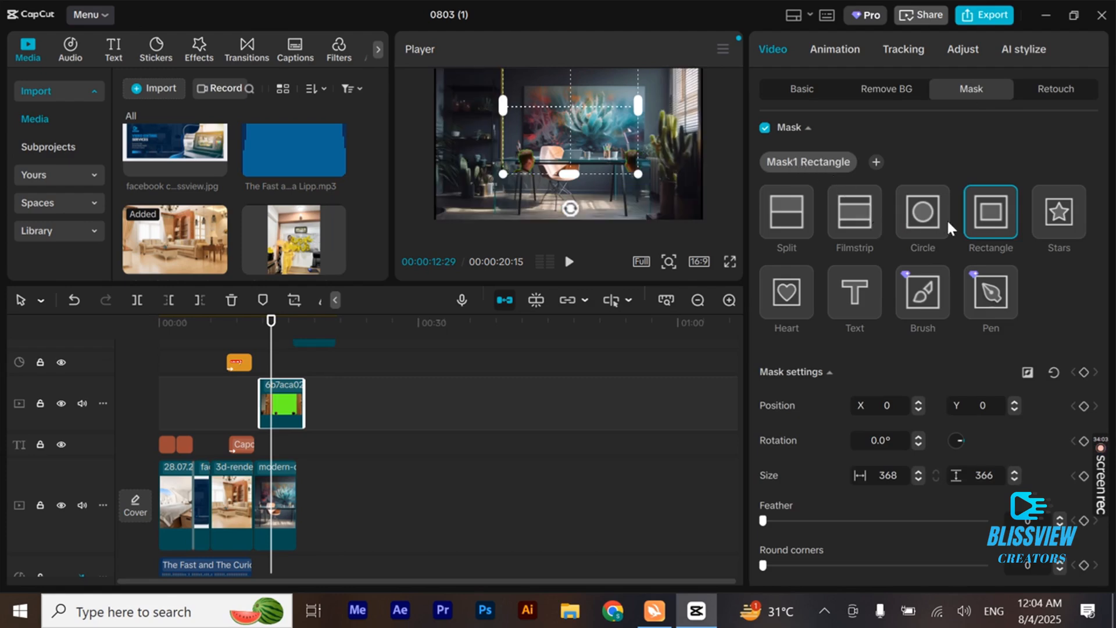
Try a Stars mask about 247 by 246 with feather 30 on the green-screen clip, positioned over the frame's lower-left area.
{"action": "left_click", "coordinate": [1062, 225]}
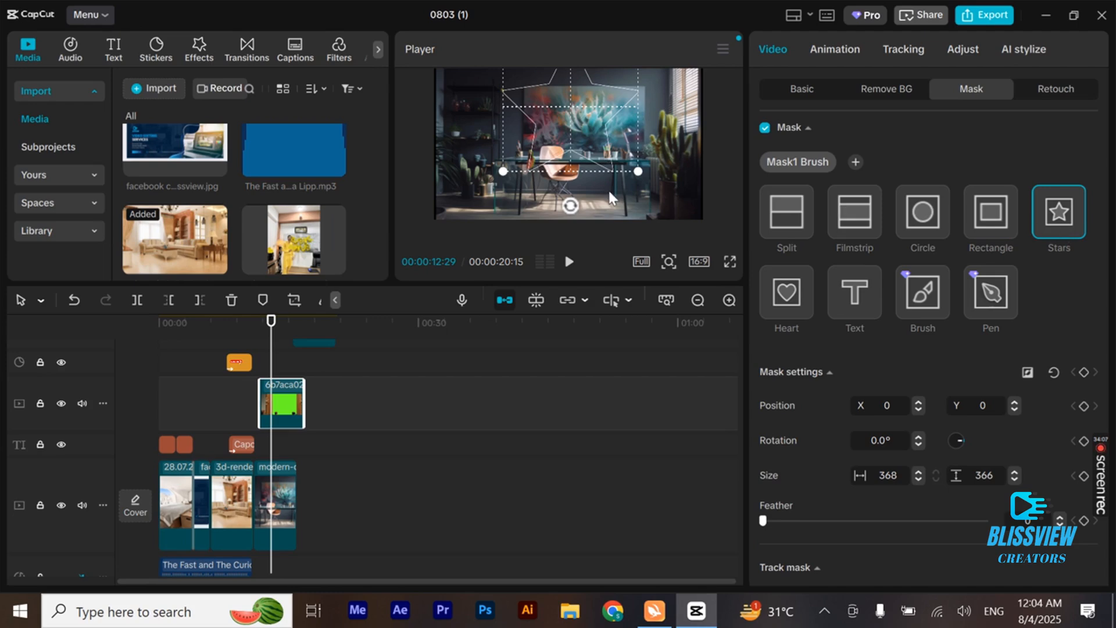
{"action": "left_click_drag", "start_coordinate": [581, 155], "coordinate": [619, 191]}
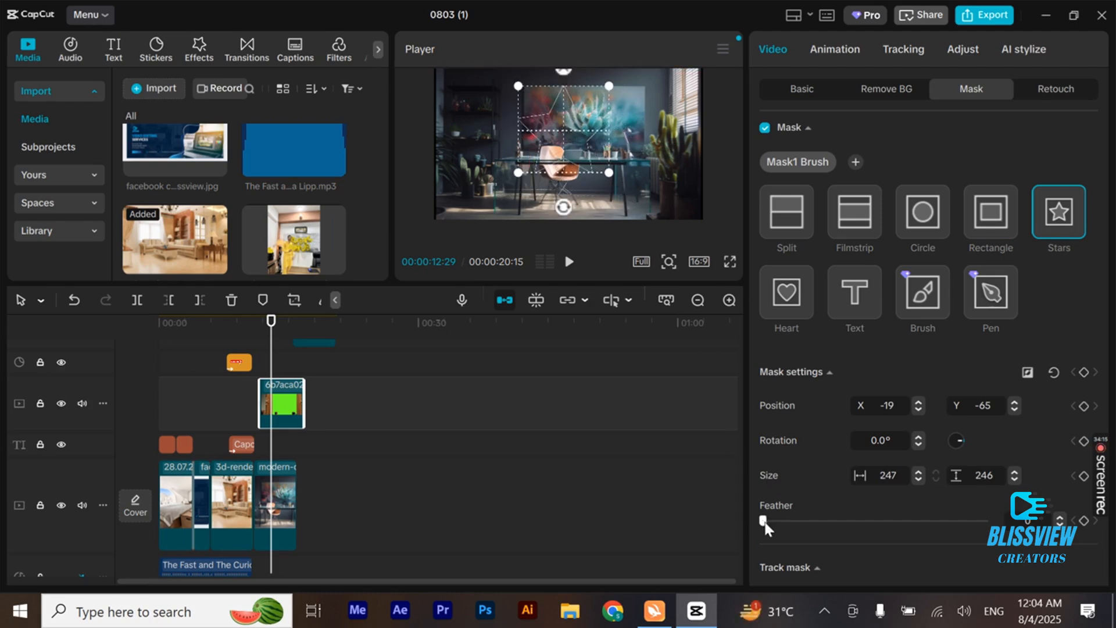
{"action": "left_click_drag", "start_coordinate": [764, 521], "coordinate": [828, 538]}
{"action": "mouse_move", "coordinate": [564, 139]}
{"action": "left_mouse_down"}
{"action": "mouse_move", "coordinate": [431, 256]}
{"action": "mouse_move", "coordinate": [531, 150]}
{"action": "mouse_move", "coordinate": [484, 182]}
{"action": "mouse_move", "coordinate": [463, 166]}
{"action": "mouse_move", "coordinate": [463, 130]}
{"action": "mouse_move", "coordinate": [473, 173]}
{"action": "mouse_move", "coordinate": [532, 183]}
{"action": "mouse_move", "coordinate": [515, 199]}
{"action": "mouse_move", "coordinate": [462, 162]}
{"action": "mouse_move", "coordinate": [604, 152]}
{"action": "mouse_move", "coordinate": [668, 180]}
{"action": "mouse_move", "coordinate": [476, 202]}
{"action": "mouse_move", "coordinate": [466, 180]}
{"action": "mouse_move", "coordinate": [480, 184]}
{"action": "left_mouse_up"}
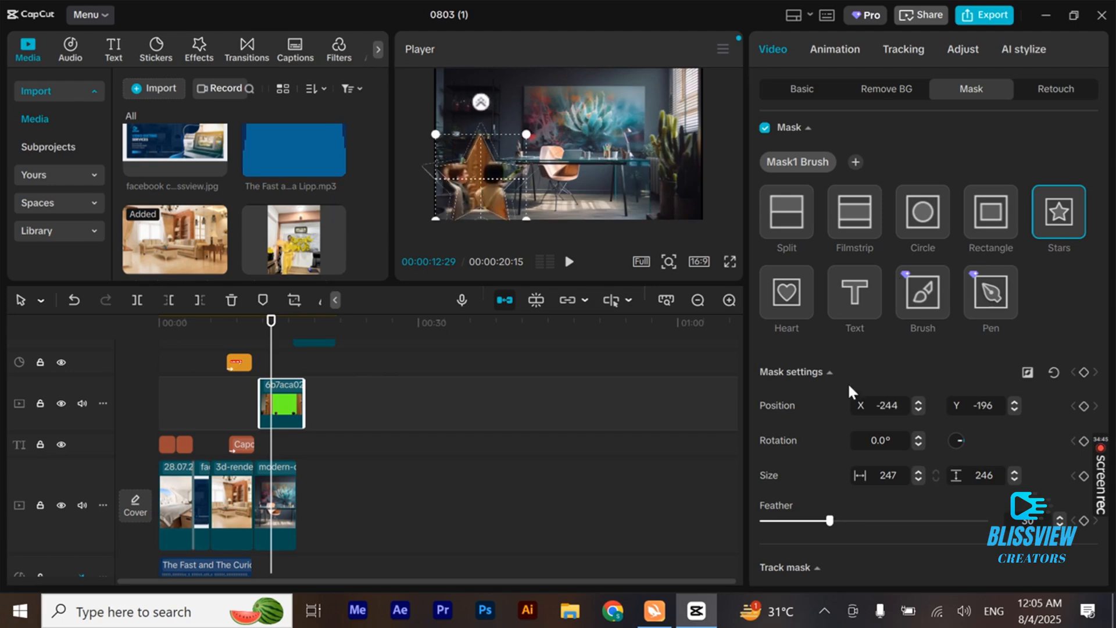
{"action": "left_click", "coordinate": [830, 379]}
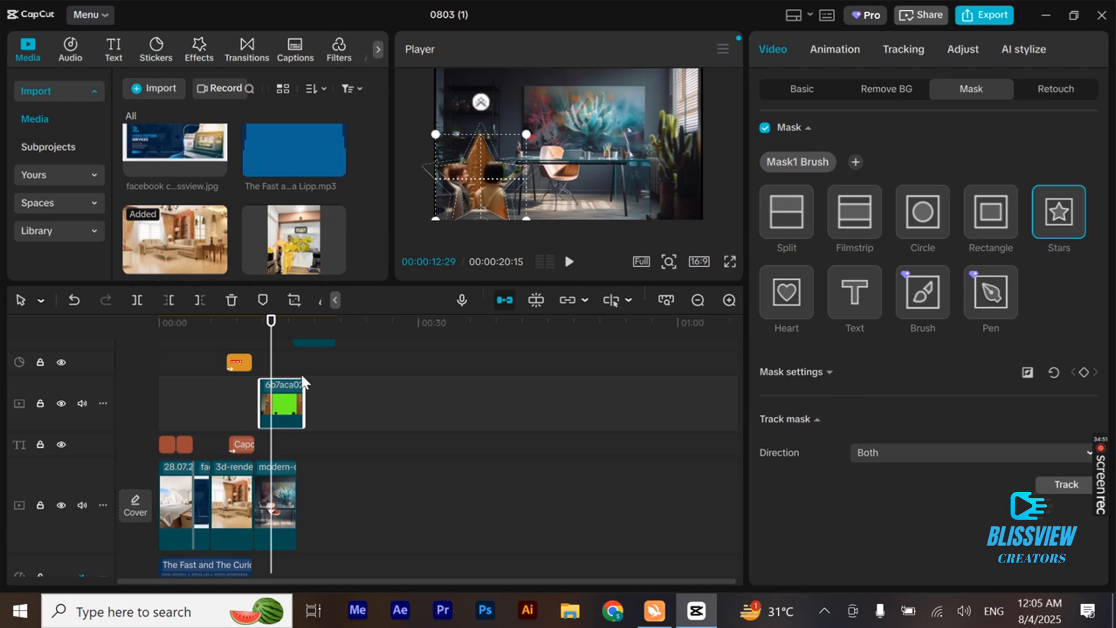
{"action": "mouse_move", "coordinate": [476, 181]}
{"action": "left_mouse_down"}
{"action": "mouse_move", "coordinate": [477, 141]}
{"action": "mouse_move", "coordinate": [466, 131]}
{"action": "mouse_move", "coordinate": [538, 131]}
{"action": "mouse_move", "coordinate": [482, 156]}
{"action": "mouse_move", "coordinate": [485, 193]}
{"action": "mouse_move", "coordinate": [498, 193]}
{"action": "mouse_move", "coordinate": [486, 184]}
{"action": "left_mouse_up"}
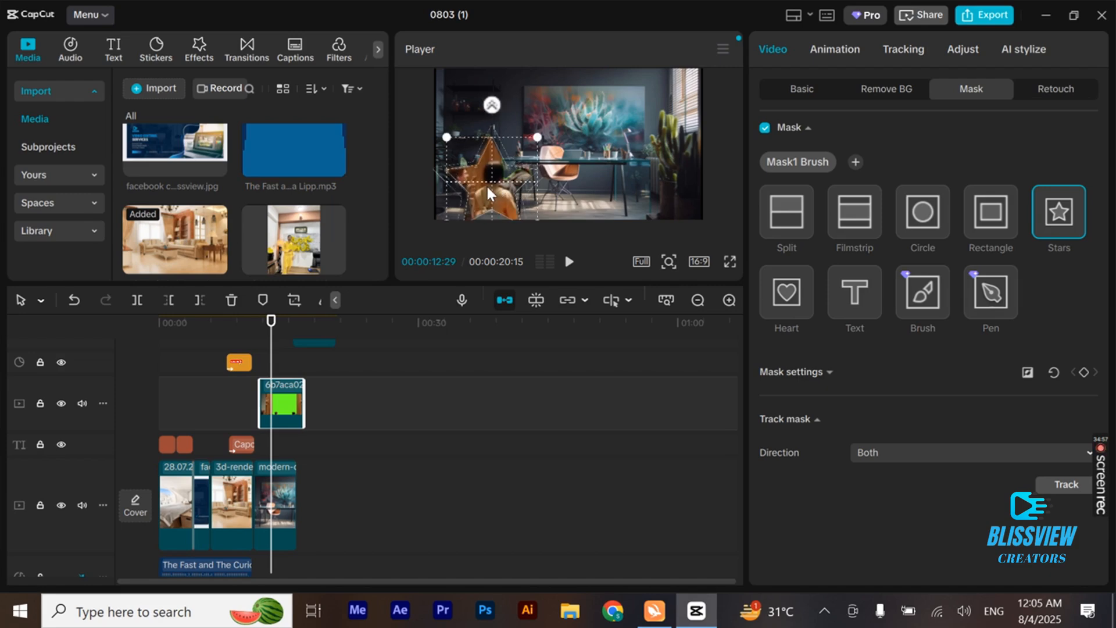
Undo the star mask's changes and restore the Rectangle mask on the green-screen clip.
{"action": "key", "text": "ctrl+z"}
{"action": "key", "text": "ctrl+z"}
{"action": "key", "text": "ctrl+z"}
{"action": "key", "text": "ctrl+z"}
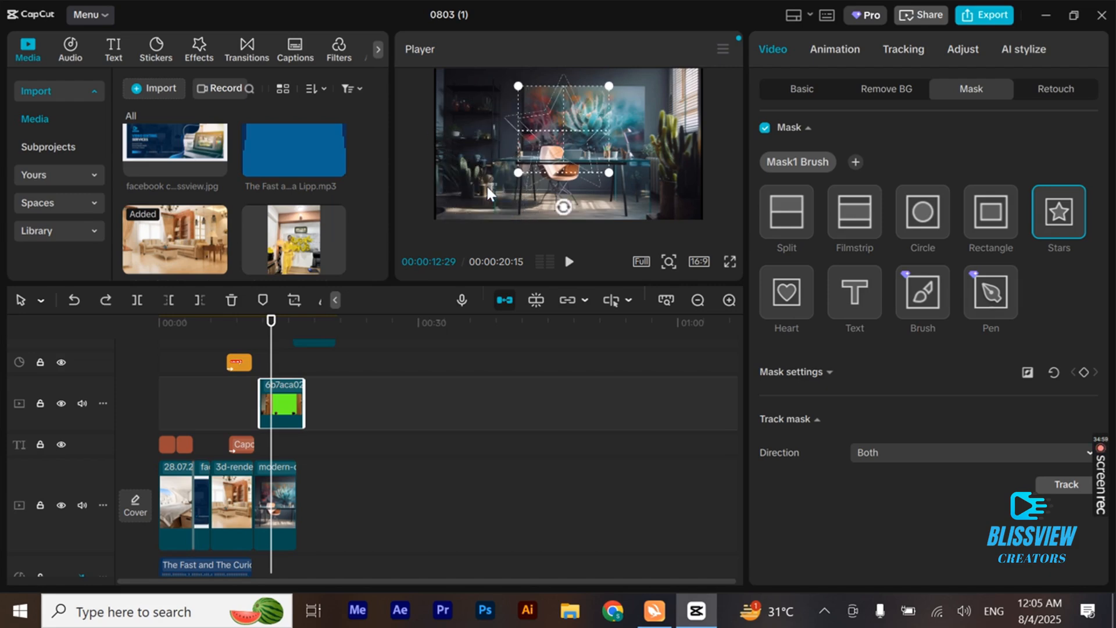
{"action": "key", "text": "ctrl+z"}
{"action": "key", "text": "ctrl+z"}
{"action": "key", "text": "ctrl+z"}
{"action": "key", "text": "ctrl+z"}
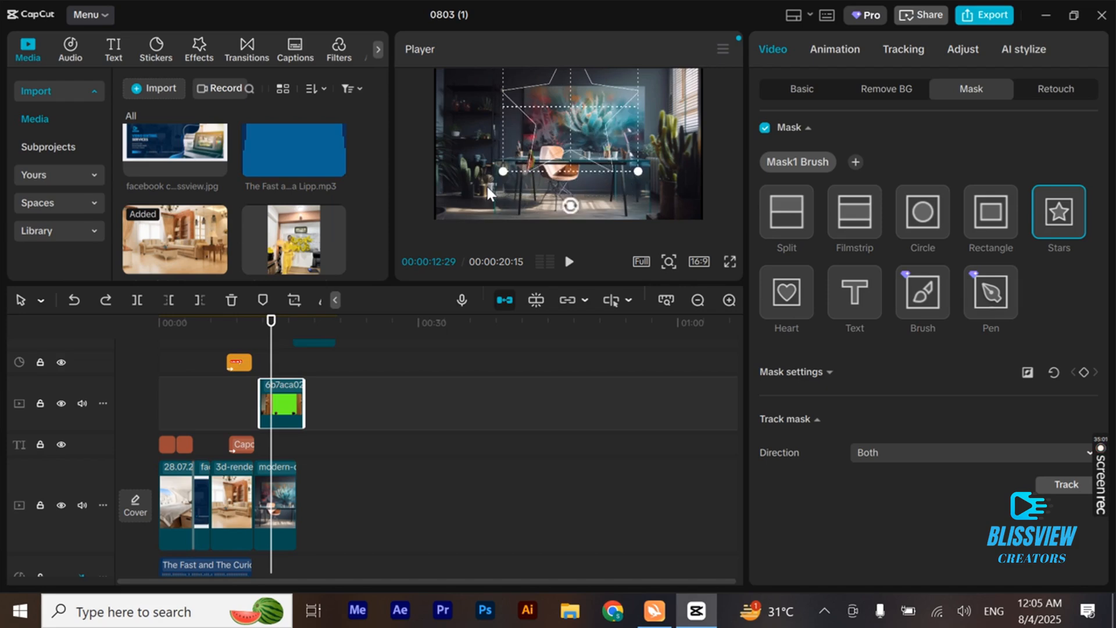
{"action": "key", "text": "ctrl+z"}
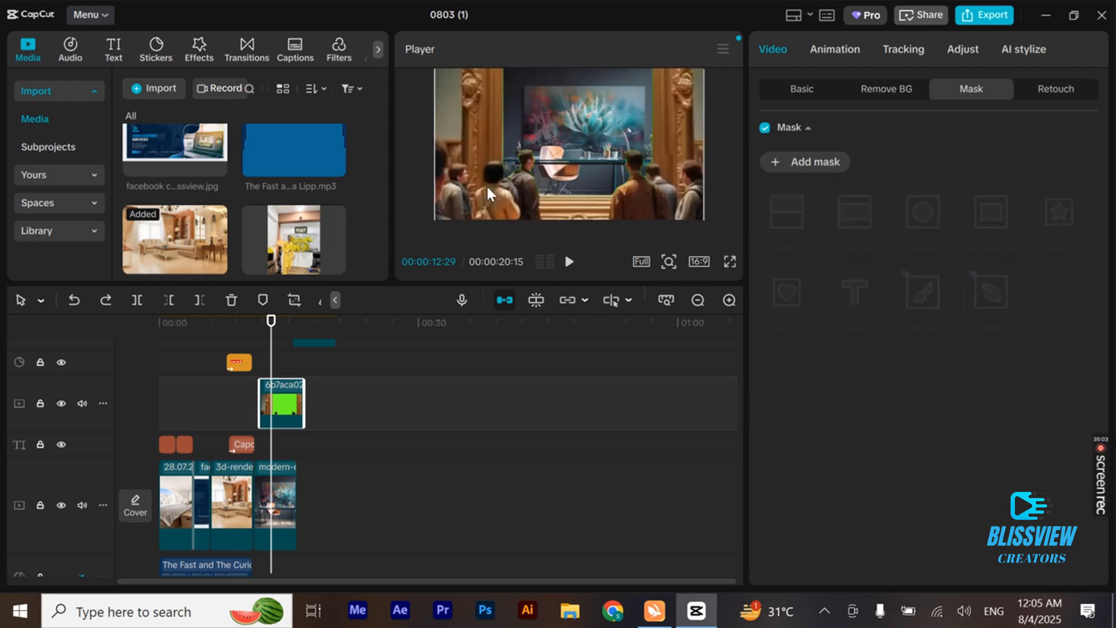
{"action": "key", "text": "ctrl+shift+z"}
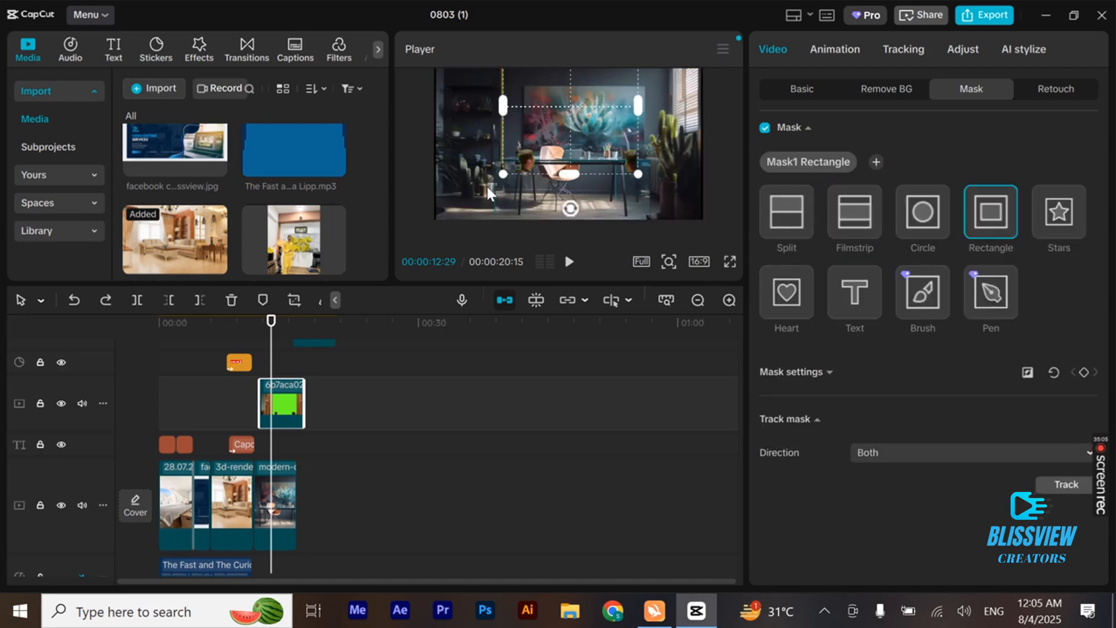
Try the Rectangle mask over the frame's lower-right corner and lower center, and undo the moves and the mask itself.
{"action": "left_click_drag", "start_coordinate": [587, 125], "coordinate": [685, 201]}
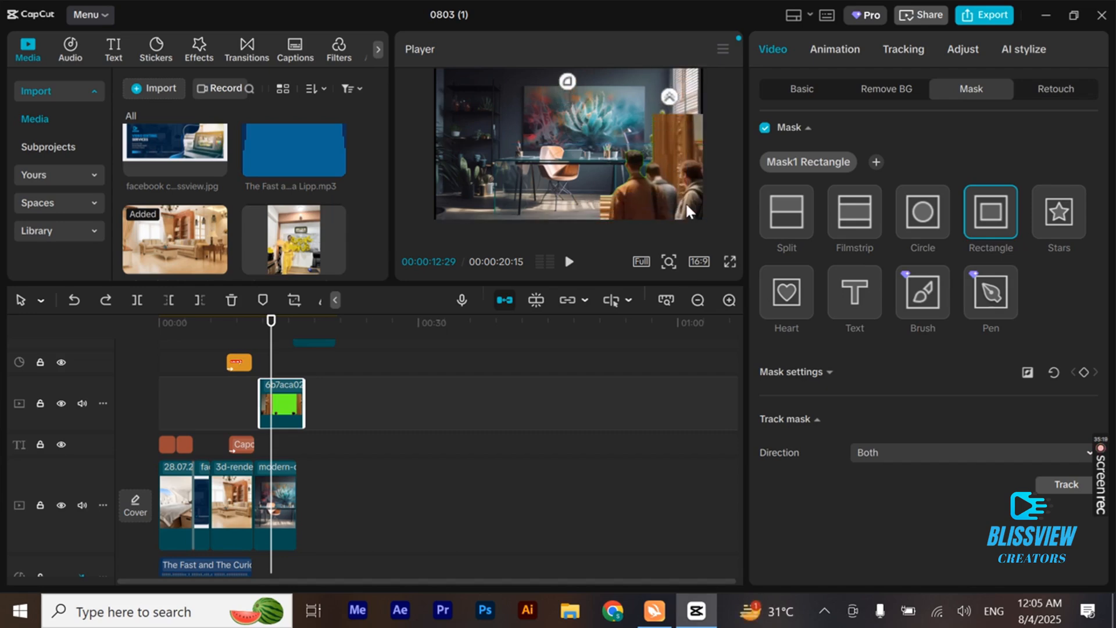
{"action": "left_click_drag", "start_coordinate": [685, 201], "coordinate": [580, 177]}
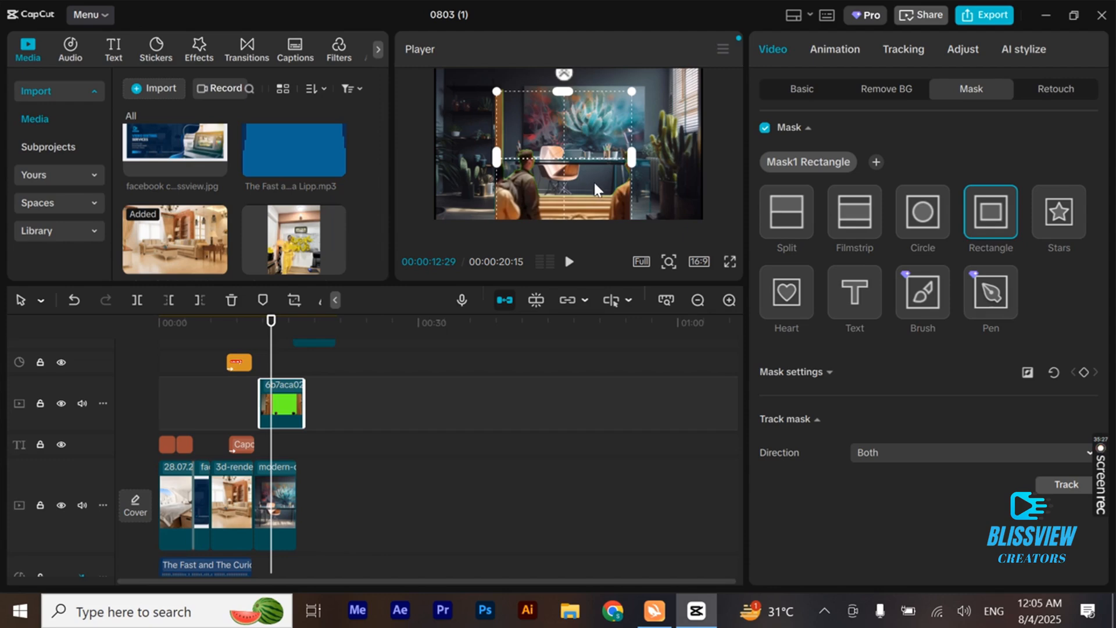
{"action": "key", "text": "ctrl+z"}
{"action": "key", "text": "ctrl+z"}
{"action": "key", "text": "ctrl+z"}
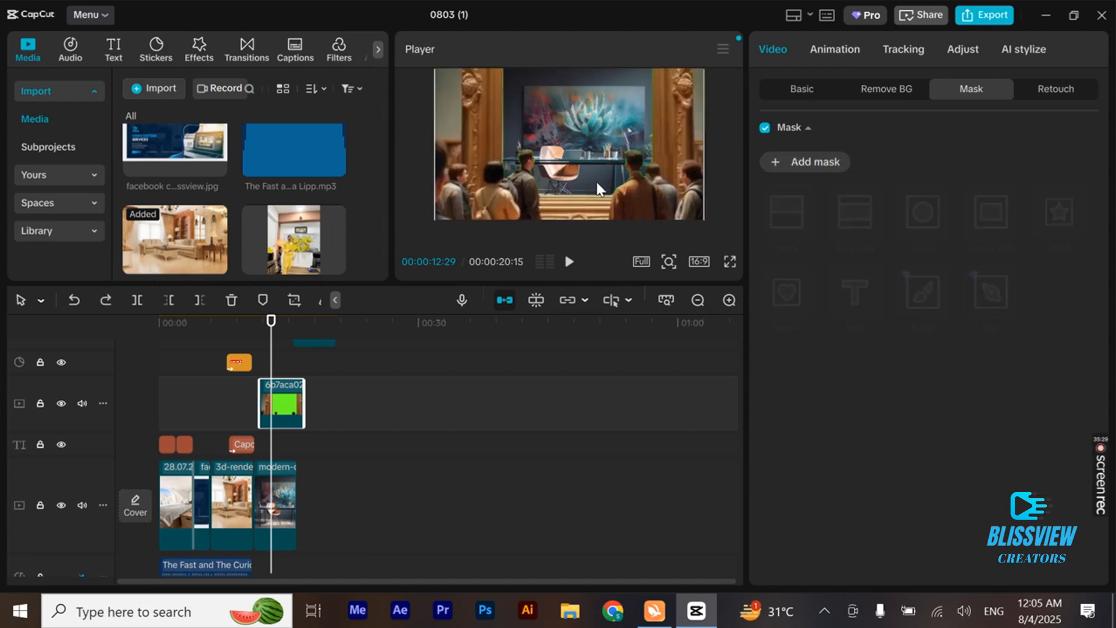
Examine the clip's Retouch settings, the filter library and the auto captions options.
{"action": "left_click", "coordinate": [1054, 90]}
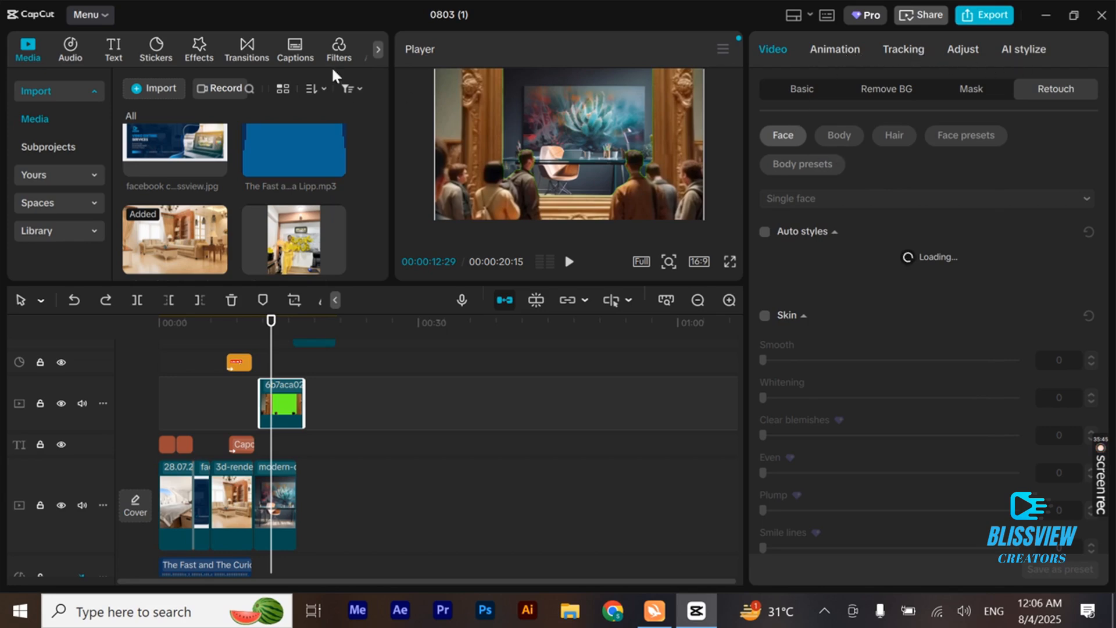
{"action": "left_click", "coordinate": [335, 52]}
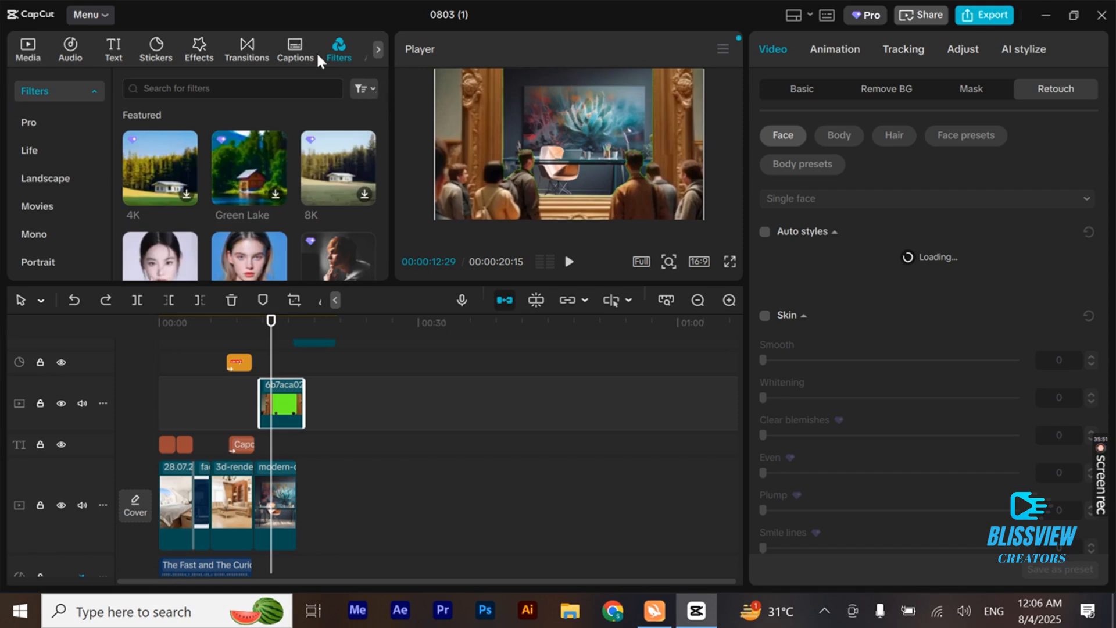
{"action": "left_click", "coordinate": [288, 53]}
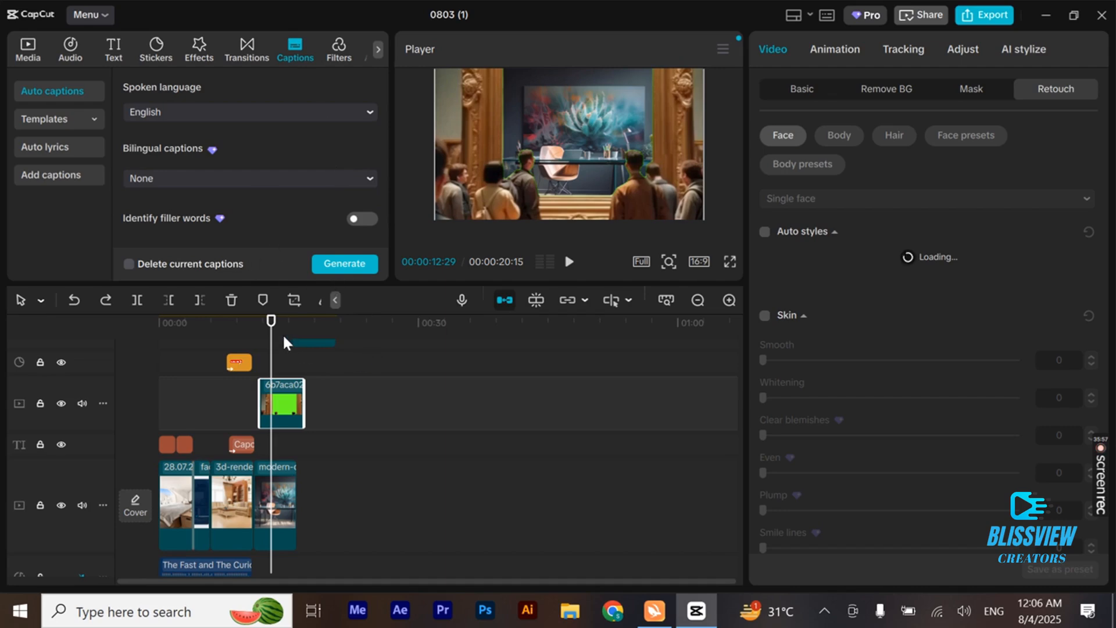
Return the playhead to 00:00:00:00 and name the video export "capcut course".
{"action": "left_click_drag", "start_coordinate": [281, 330], "coordinate": [130, 396]}
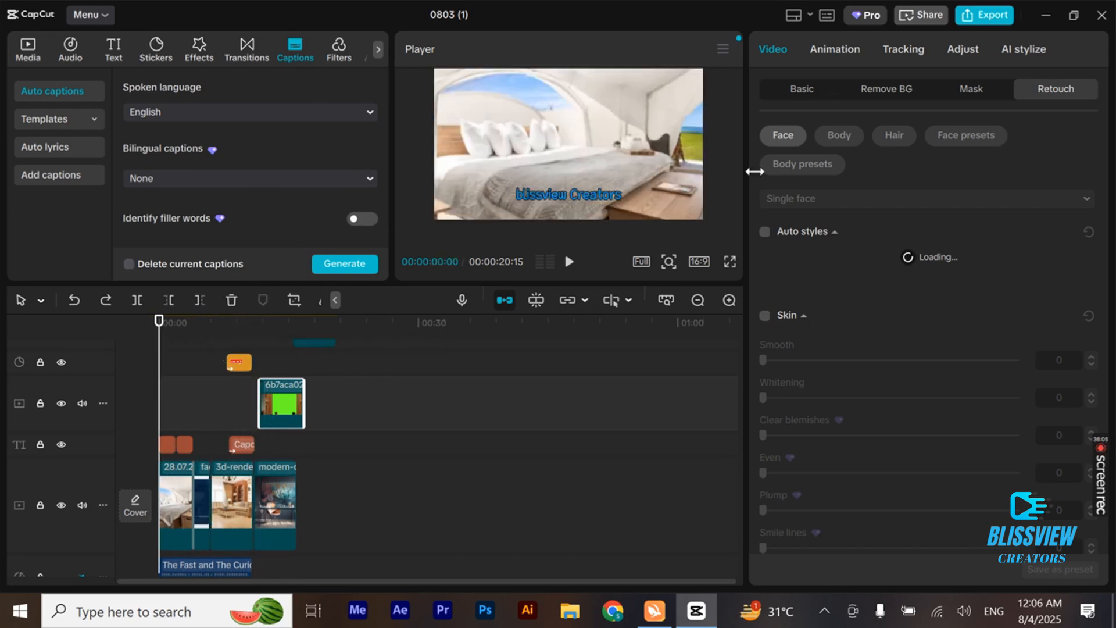
{"action": "left_click", "coordinate": [987, 16]}
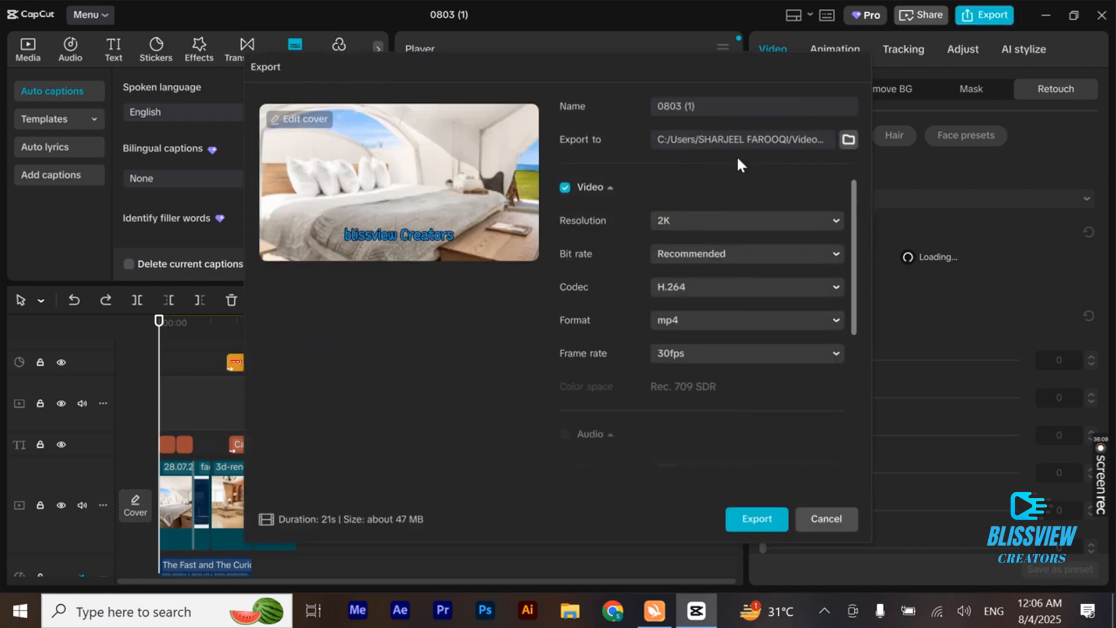
{"action": "left_click", "coordinate": [685, 106]}
{"action": "type", "text": "capcut cou"}
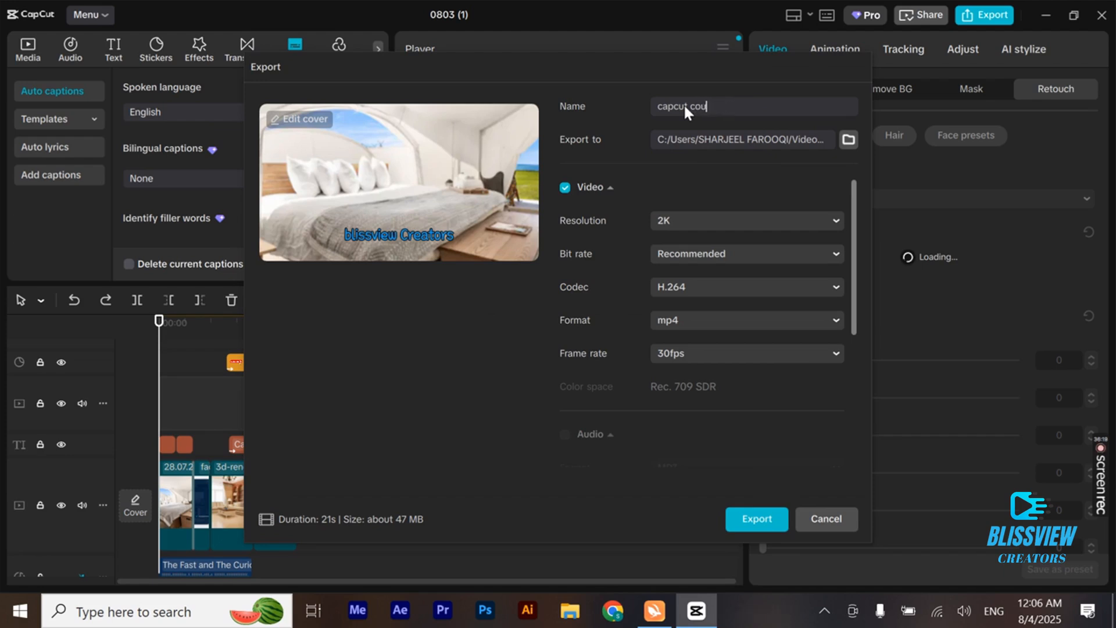
{"action": "type", "text": "s=rse"}
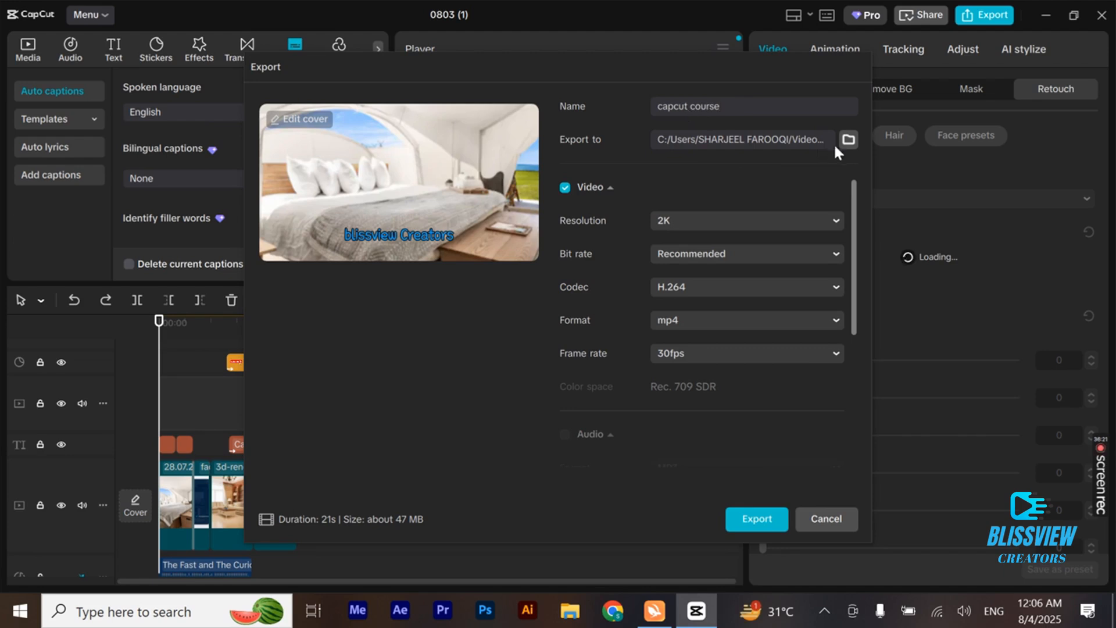
Export the video to the Blissview Social media folder inside Videos > BlissView and dismiss the sharing options.
{"action": "left_click", "coordinate": [758, 145]}
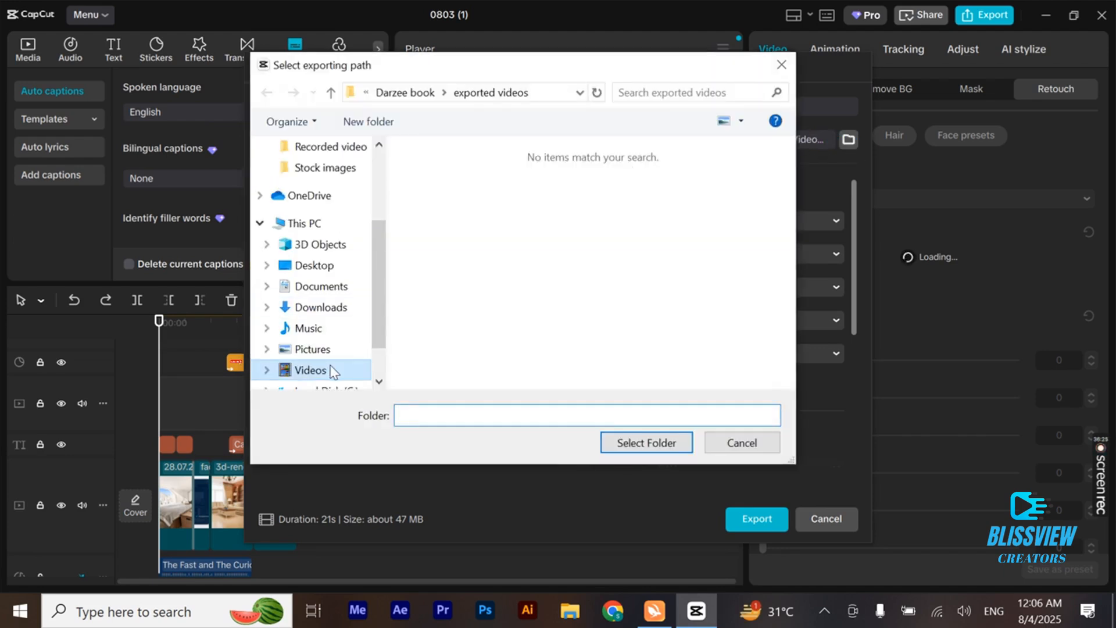
{"action": "left_click", "coordinate": [311, 370]}
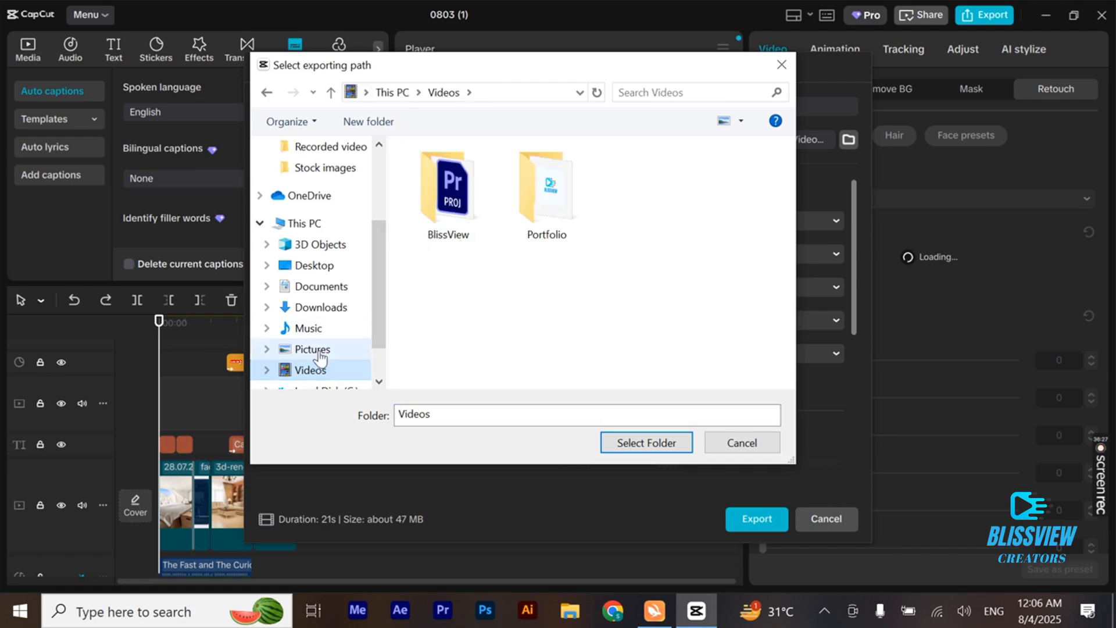
{"action": "double_click", "coordinate": [451, 216]}
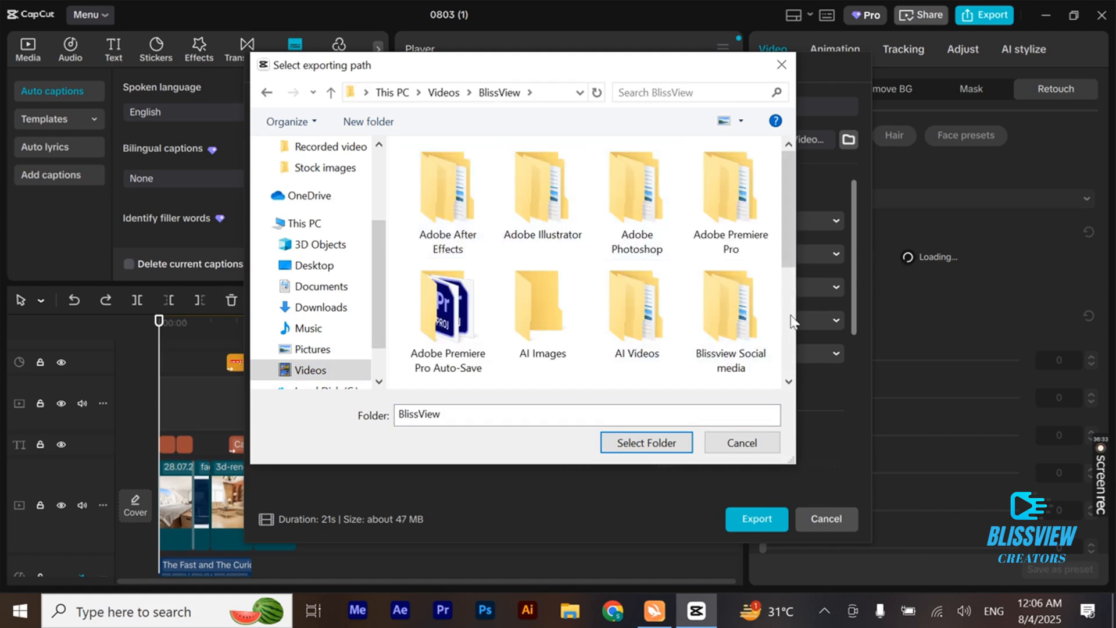
{"action": "left_click", "coordinate": [727, 318]}
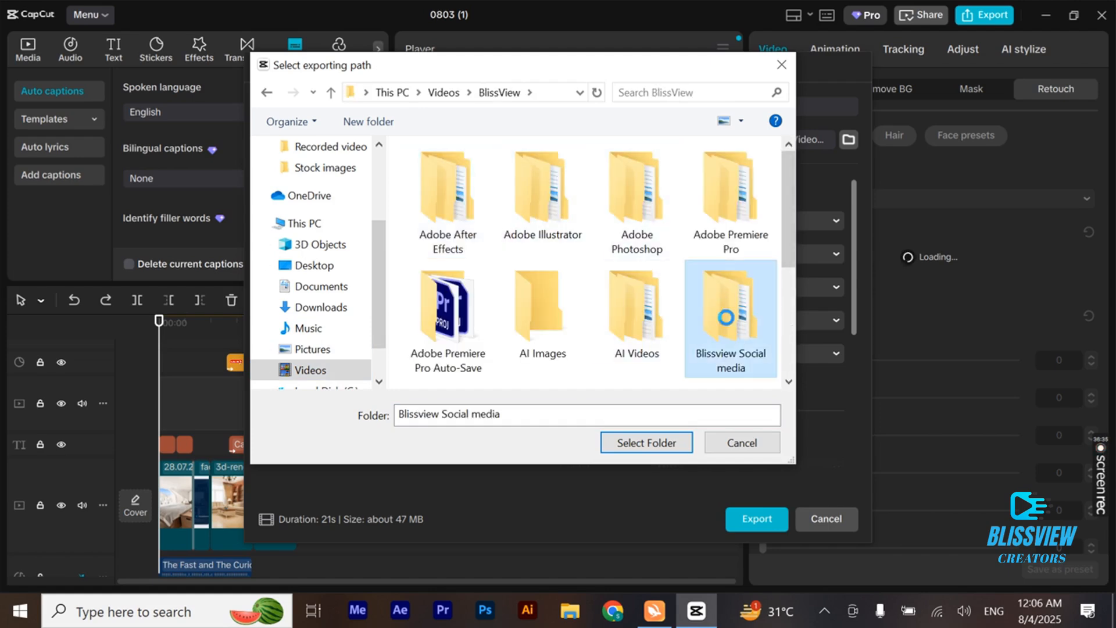
{"action": "double_click", "coordinate": [726, 319]}
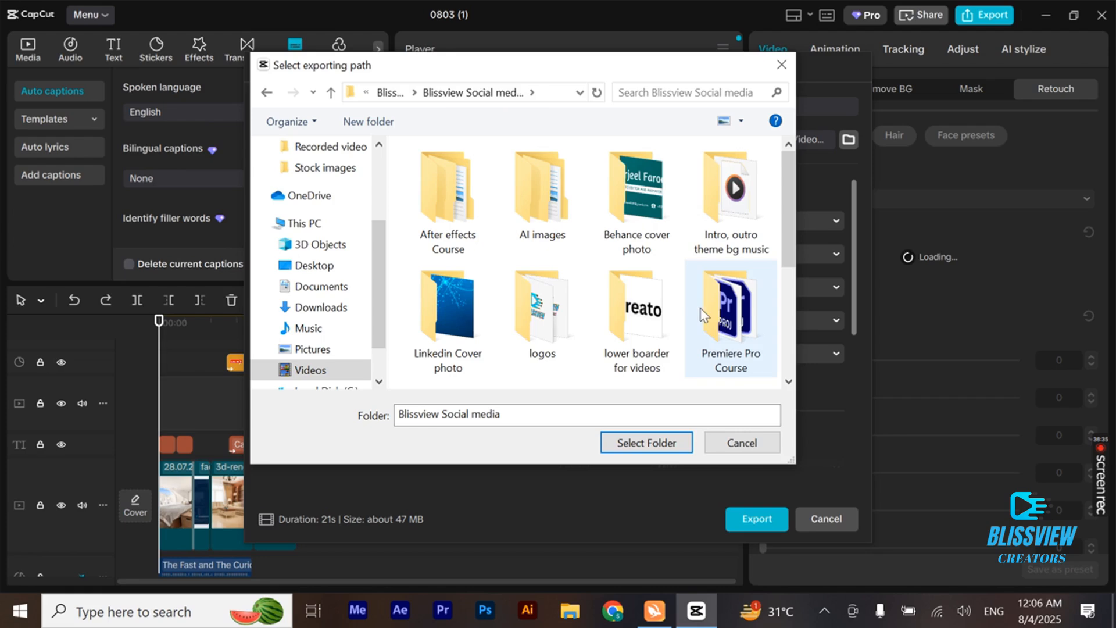
{"action": "double_click", "coordinate": [516, 416]}
{"action": "left_click", "coordinate": [628, 445]}
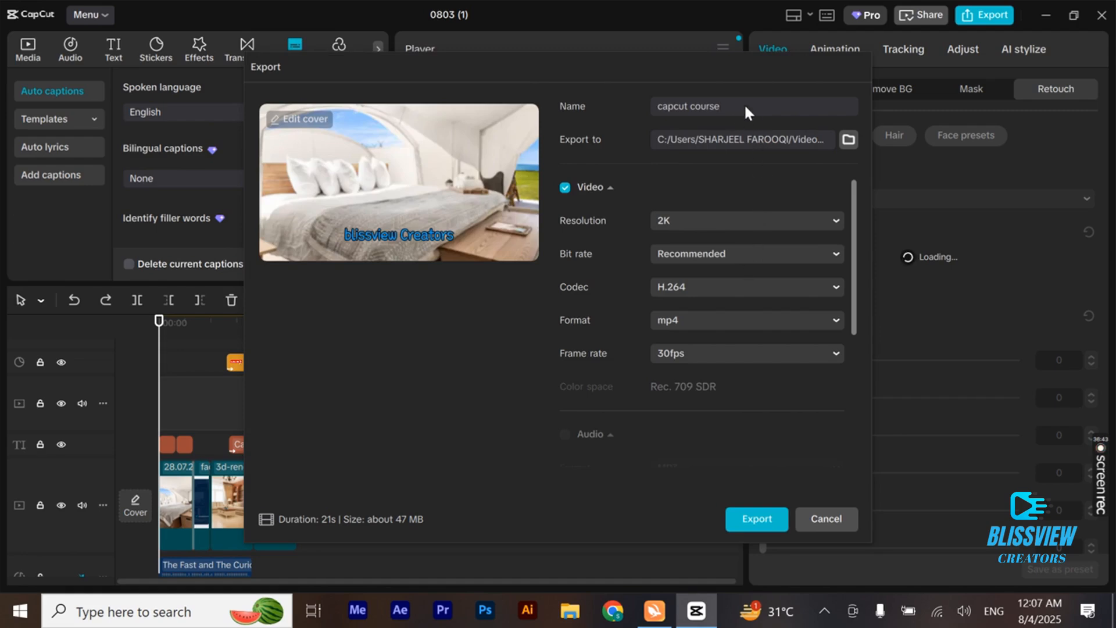
{"action": "left_click", "coordinate": [756, 522]}
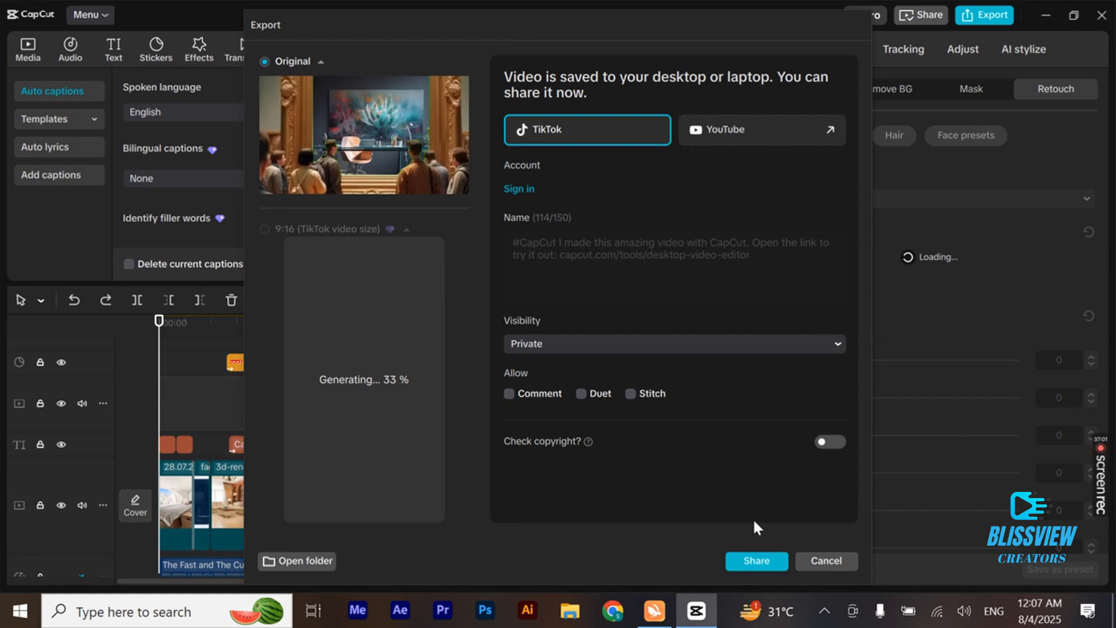
{"action": "left_click", "coordinate": [831, 565]}
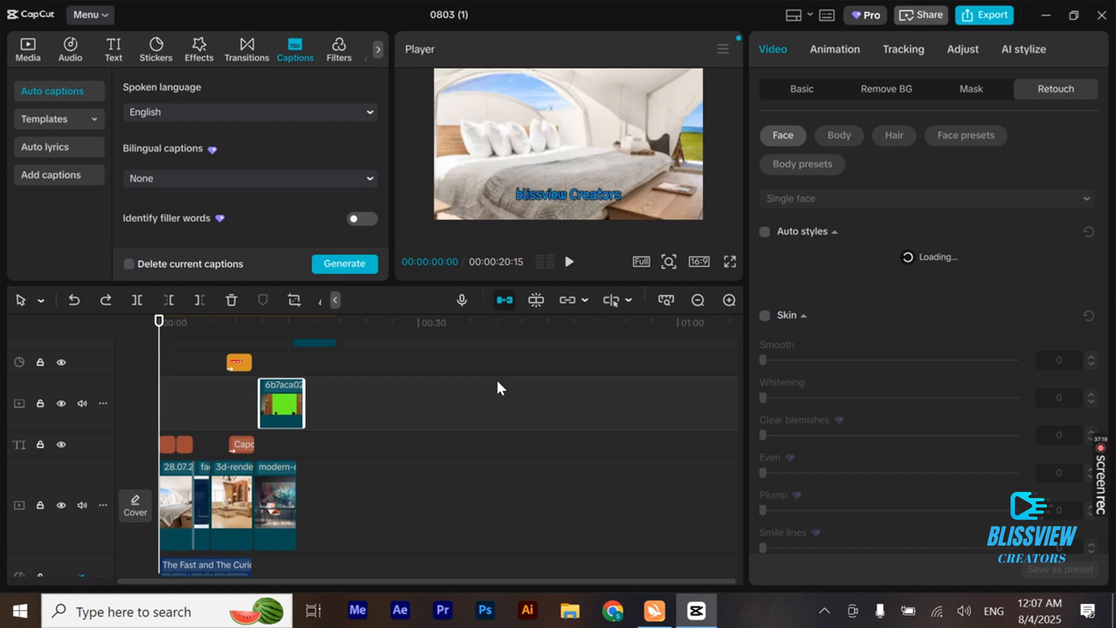
Unmute the music track and extend the music clip to the end of the chair image clip.
{"action": "left_click", "coordinate": [79, 576]}
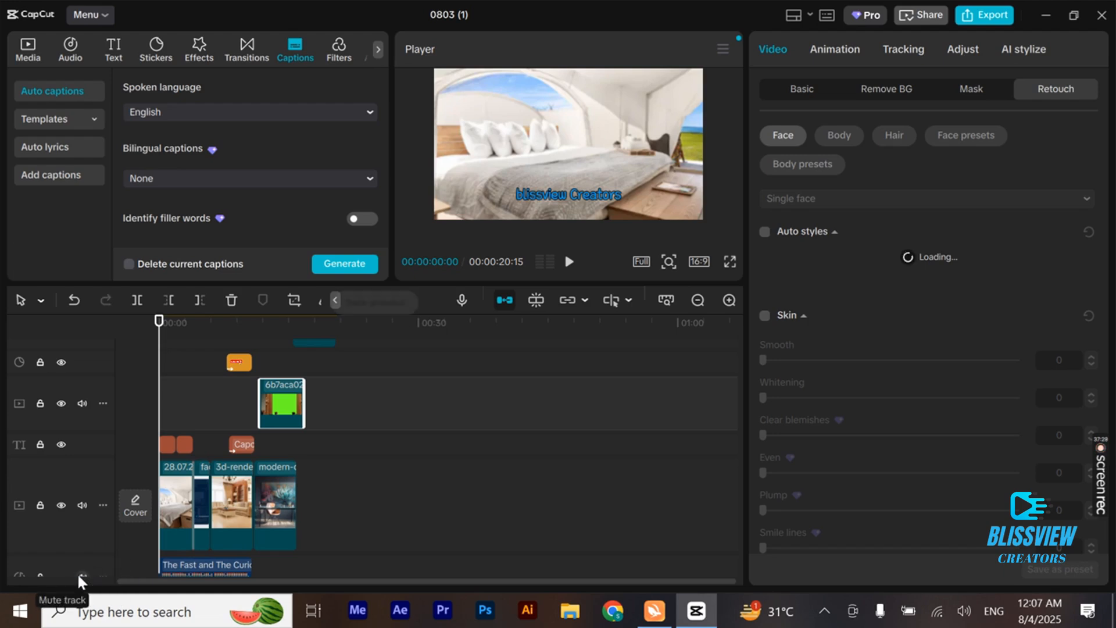
{"action": "left_click", "coordinate": [250, 572]}
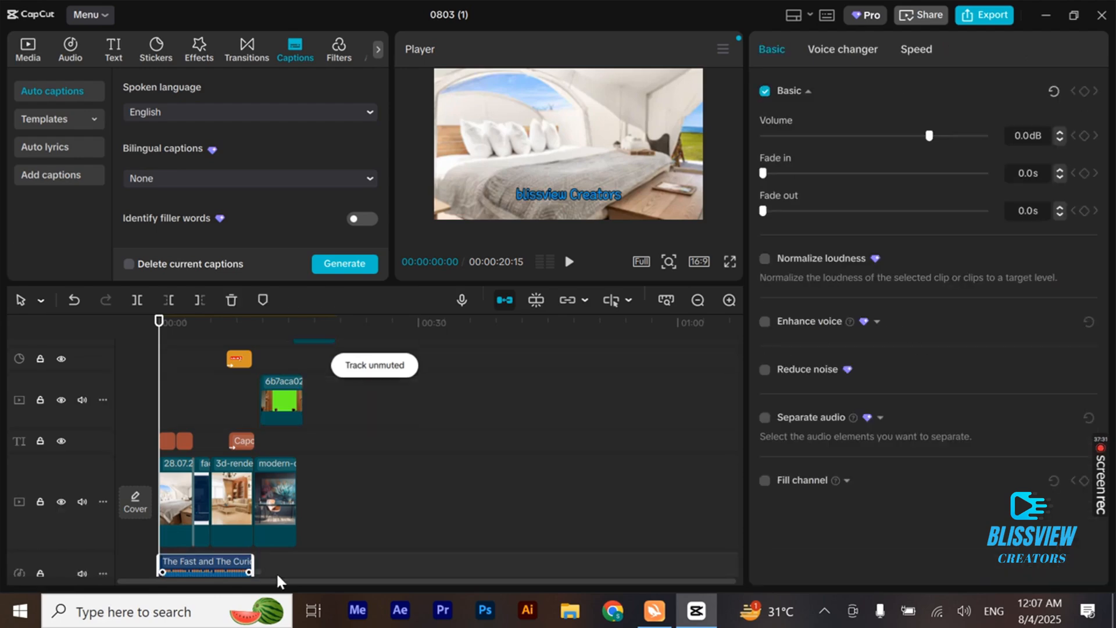
{"action": "scroll", "coordinate": [293, 538], "scroll_direction": "down", "scroll_amount": 2}
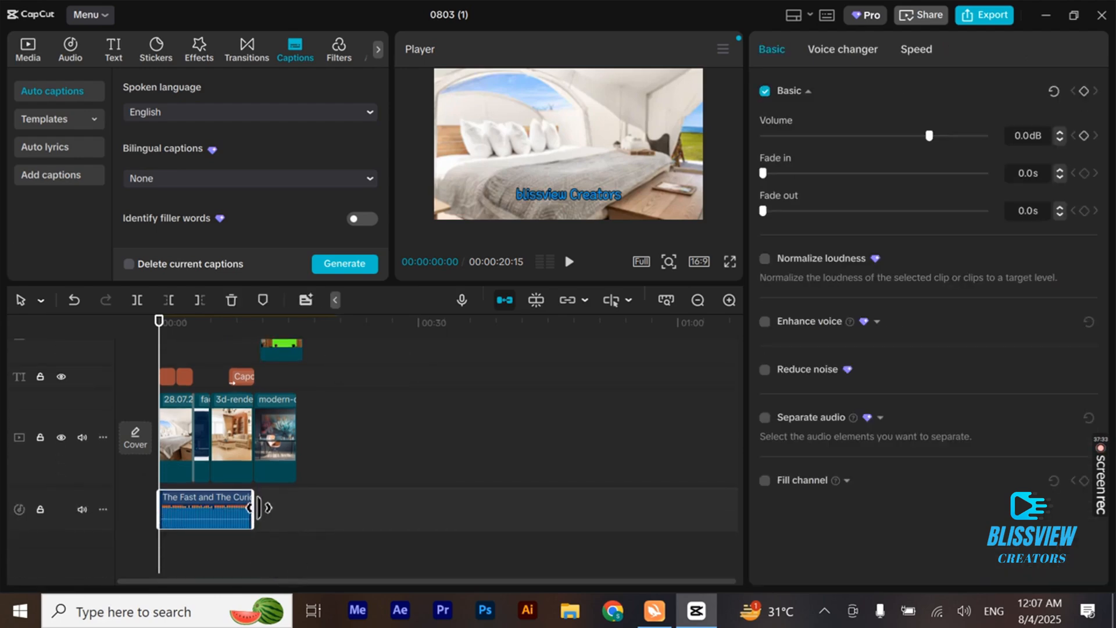
{"action": "left_click_drag", "start_coordinate": [259, 507], "coordinate": [297, 507]}
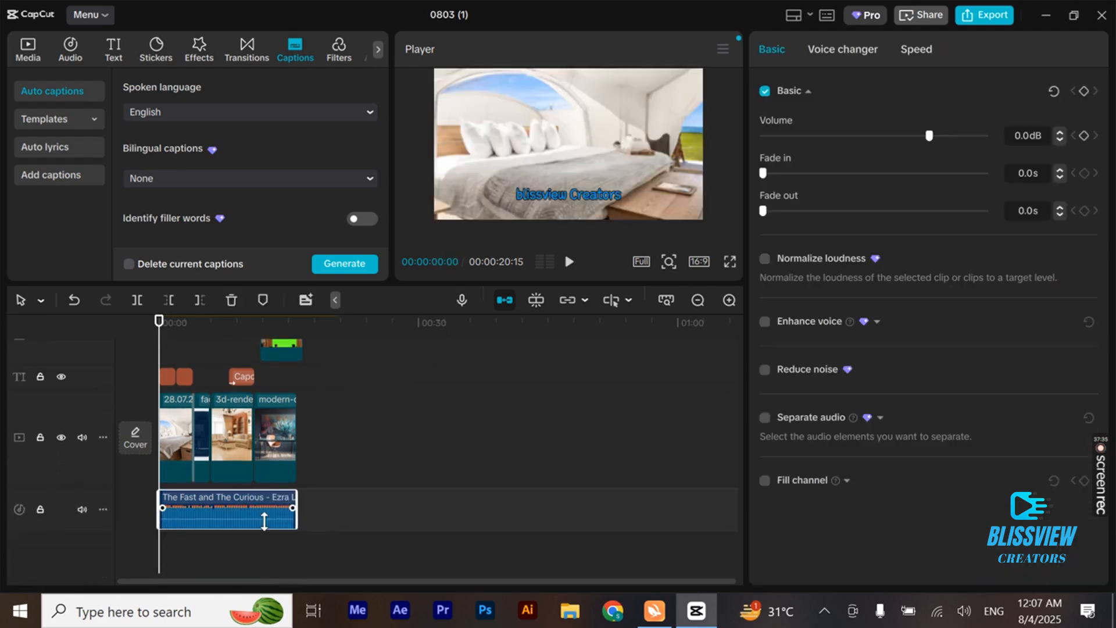
Play the sequence from the start through the end of the music and stop playback.
{"action": "left_click", "coordinate": [569, 263]}
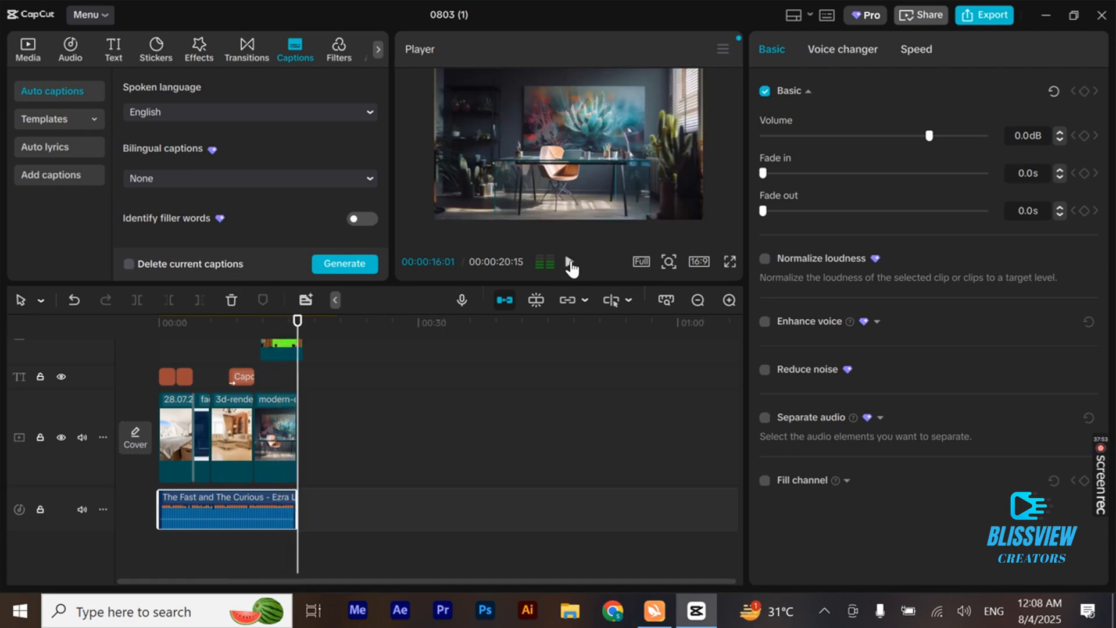
{"action": "left_click", "coordinate": [570, 263]}
{"action": "mouse_move", "coordinate": [1104, 488]}
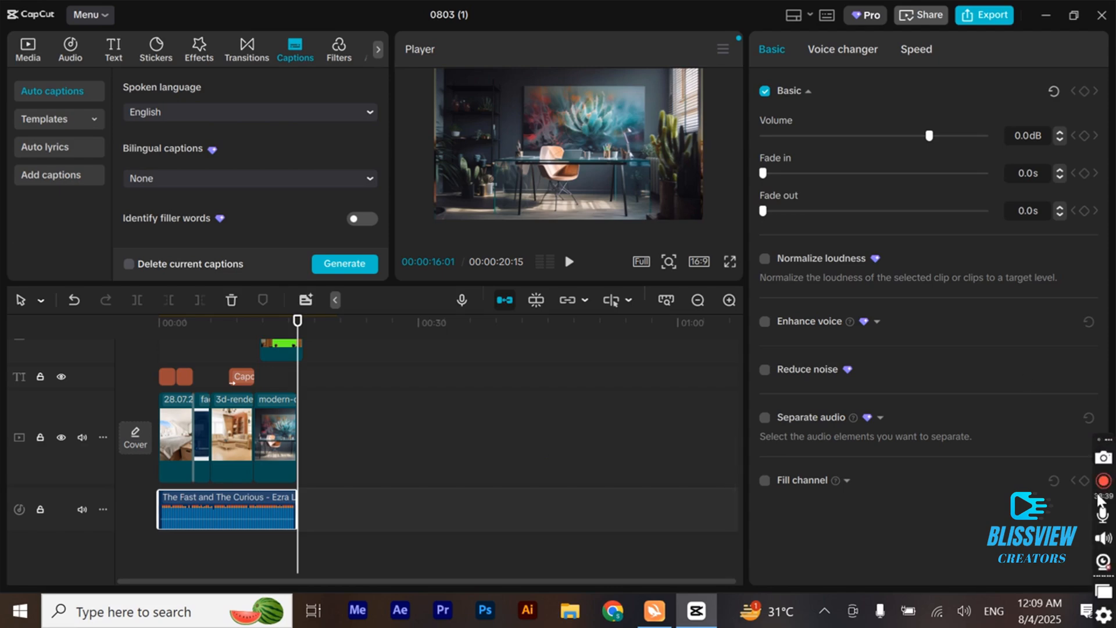